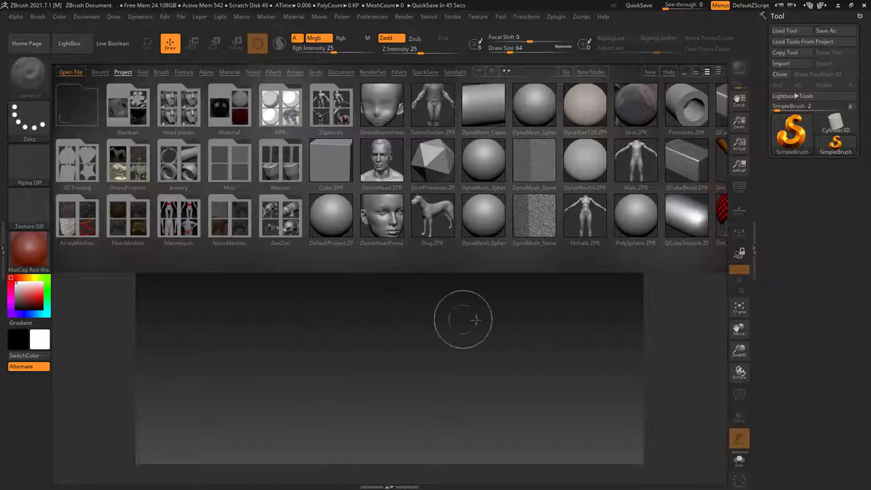
- Close LightBox and make ZSphere the current tool in place of Cylinder3D
{"action": "left_click", "coordinate": [71, 49]}
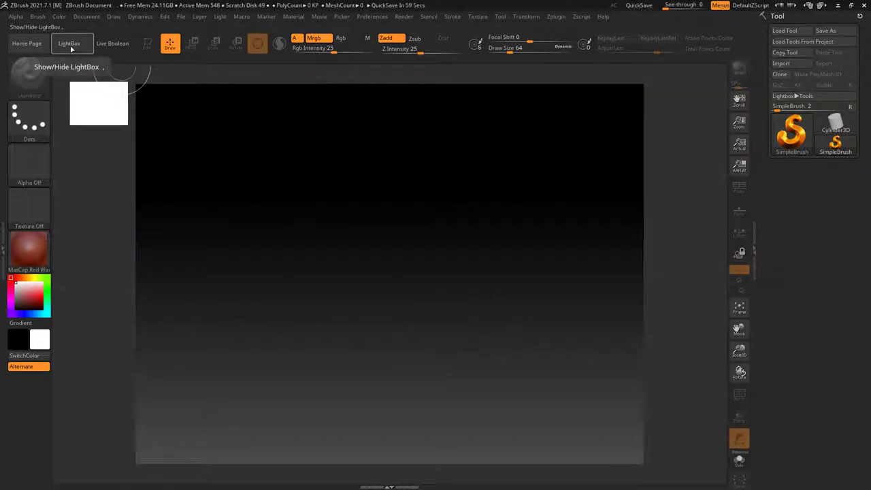
{"action": "left_click", "coordinate": [842, 128]}
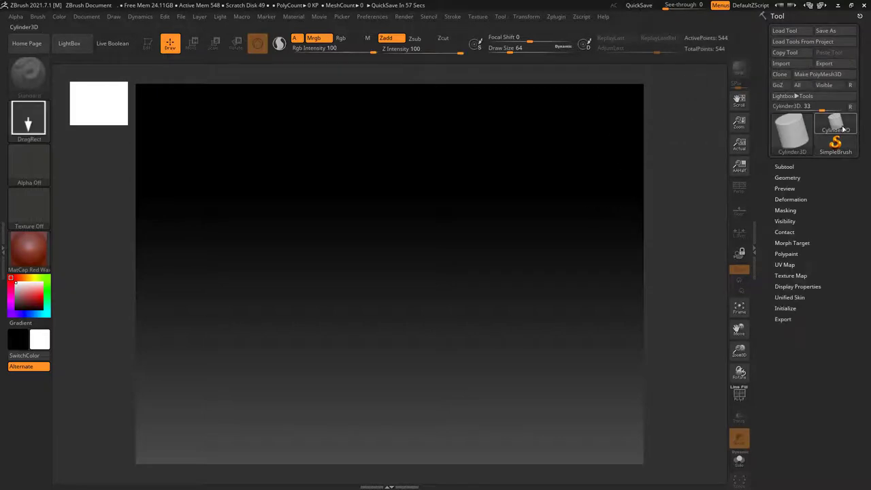
{"action": "left_click", "coordinate": [792, 131]}
{"action": "mouse_move", "coordinate": [564, 196]}
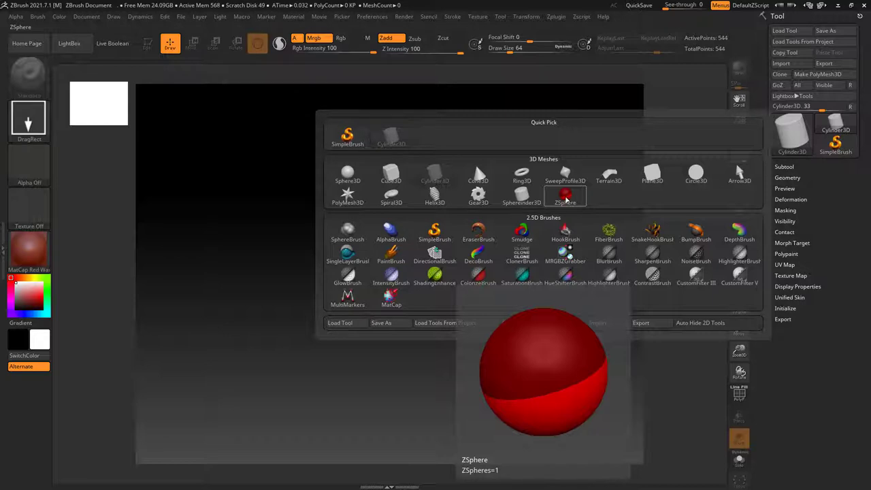
{"action": "left_click", "coordinate": [566, 197]}
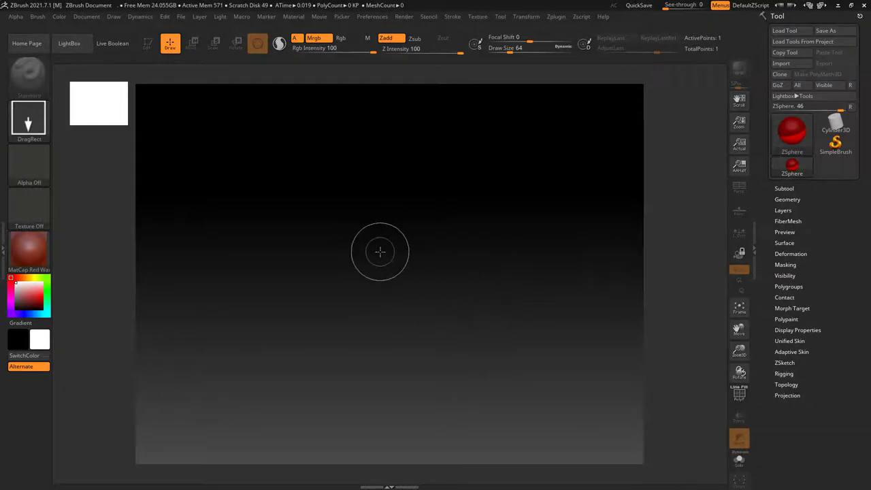
- Draw the root ZSphere at canvas centre in Edit mode, undoing a trial pair of mirrored children
{"action": "mouse_move", "coordinate": [379, 253]}
{"action": "left_mouse_down"}
{"action": "mouse_move", "coordinate": [389, 389]}
{"action": "mouse_move", "coordinate": [380, 399]}
{"action": "left_mouse_up"}
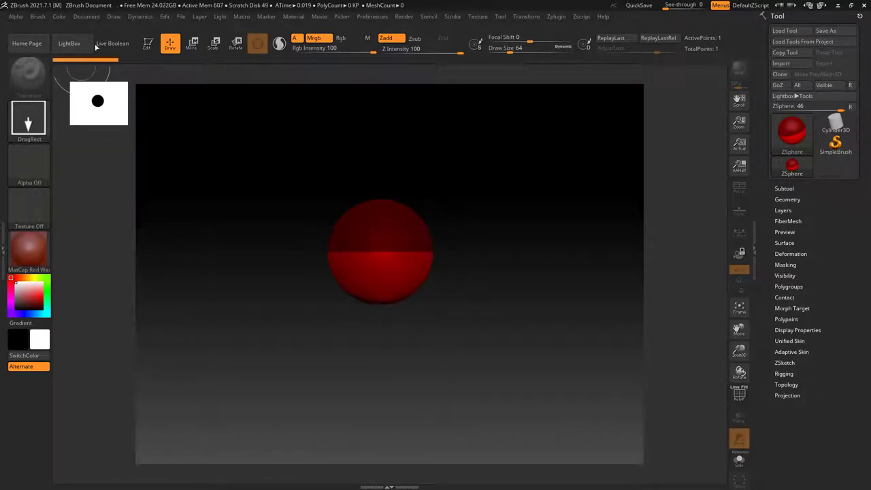
{"action": "left_click", "coordinate": [145, 50]}
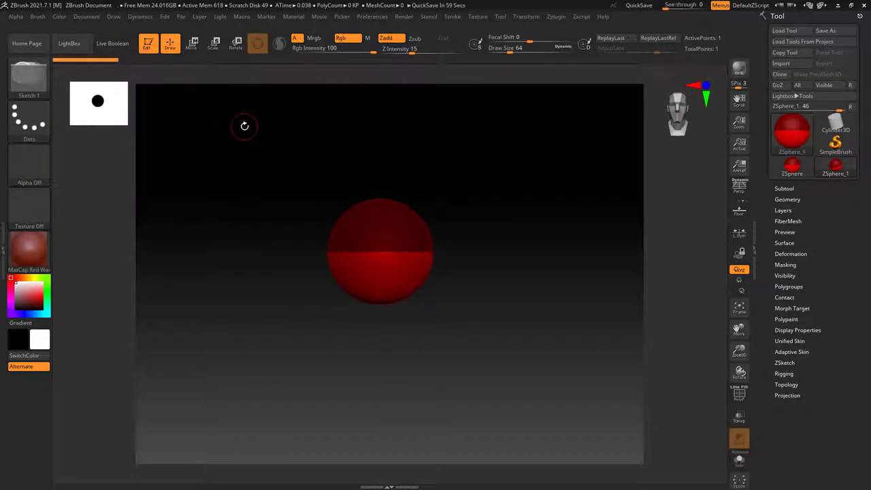
{"action": "left_click", "coordinate": [87, 16]}
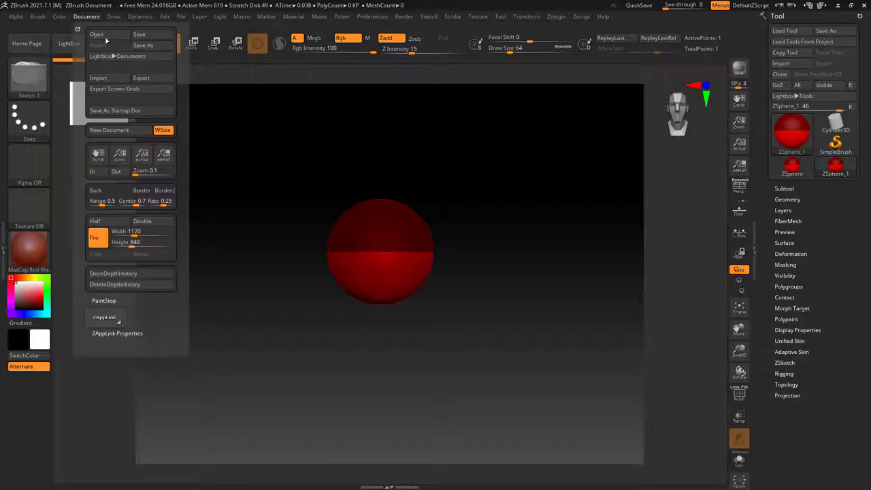
{"action": "left_click", "coordinate": [122, 132]}
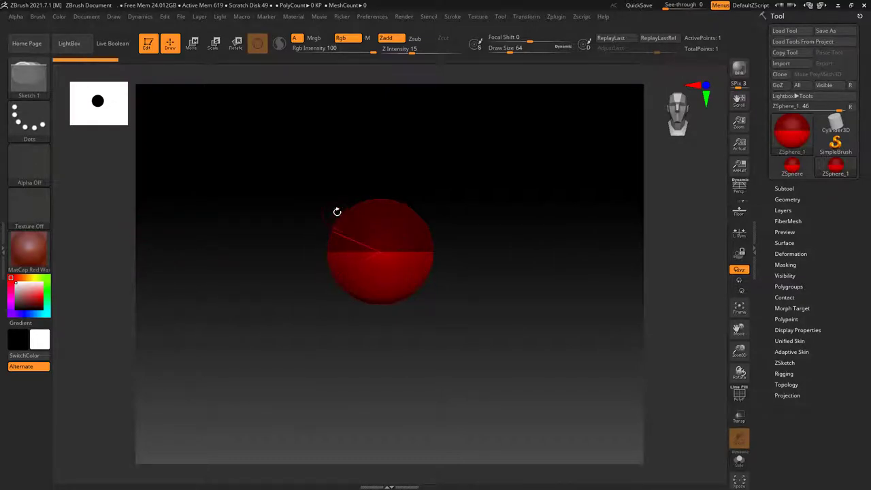
{"action": "left_click_drag", "start_coordinate": [348, 215], "coordinate": [340, 223]}
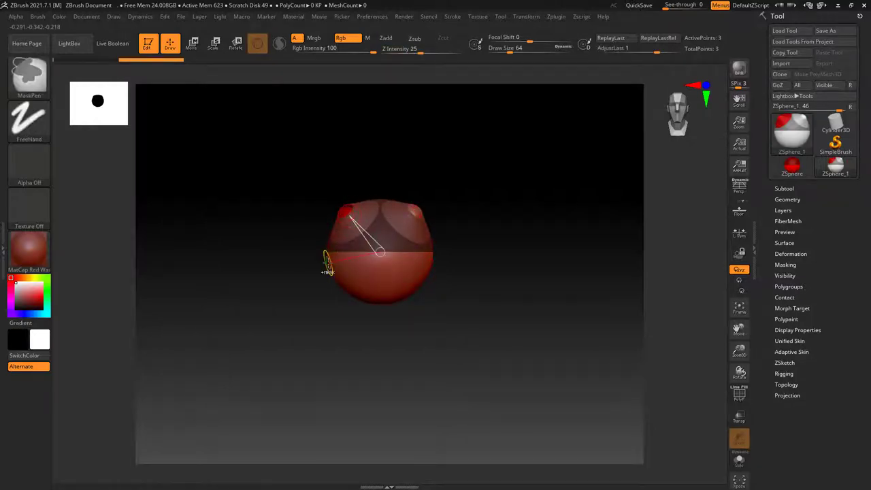
{"action": "key", "text": "ctrl+z"}
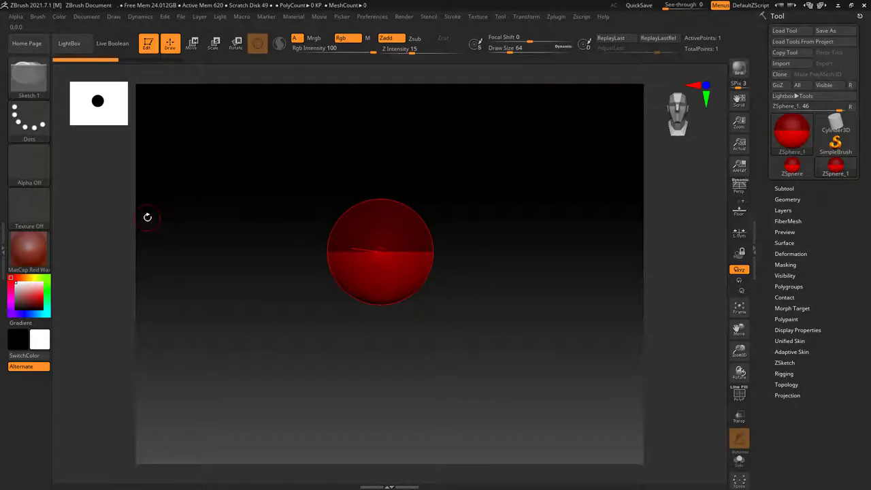
- Turn on Floor with the Front-Back grid plane and bring up its Map1 texture picker
{"action": "left_click", "coordinate": [115, 19]}
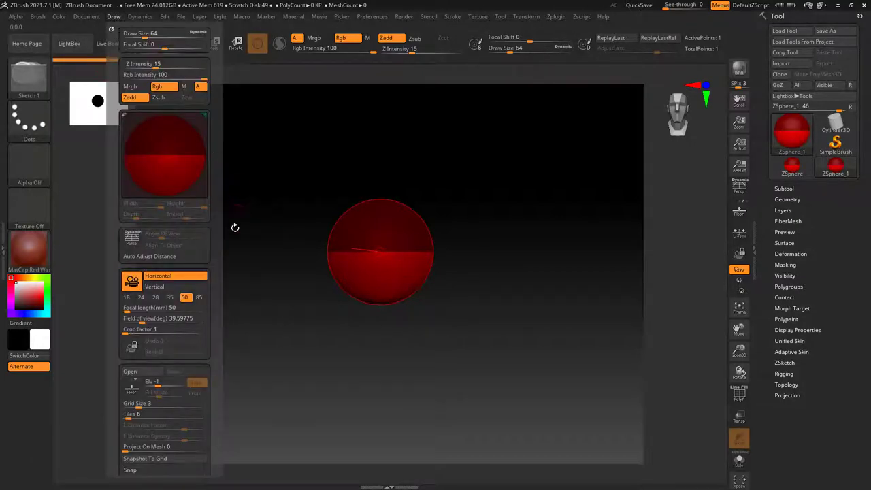
{"action": "scroll", "coordinate": [223, 301], "scroll_direction": "down", "scroll_amount": 1}
{"action": "scroll", "coordinate": [224, 286], "scroll_direction": "down", "scroll_amount": 5}
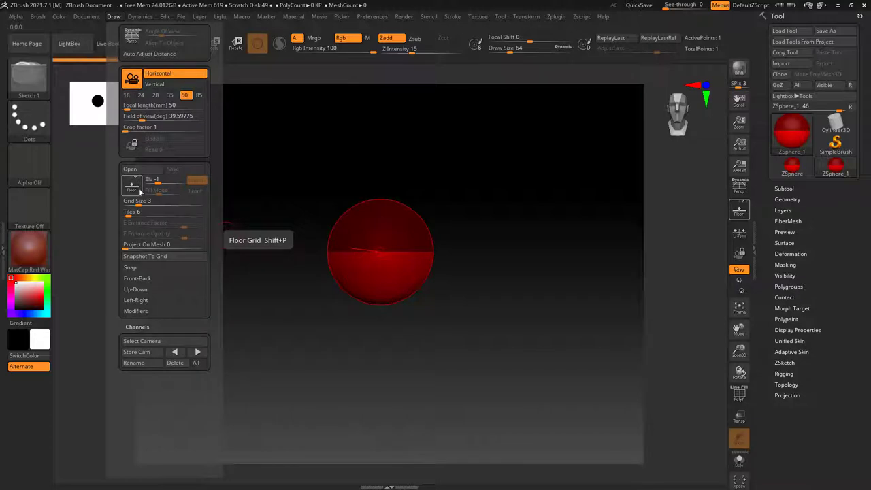
{"action": "left_click", "coordinate": [140, 192]}
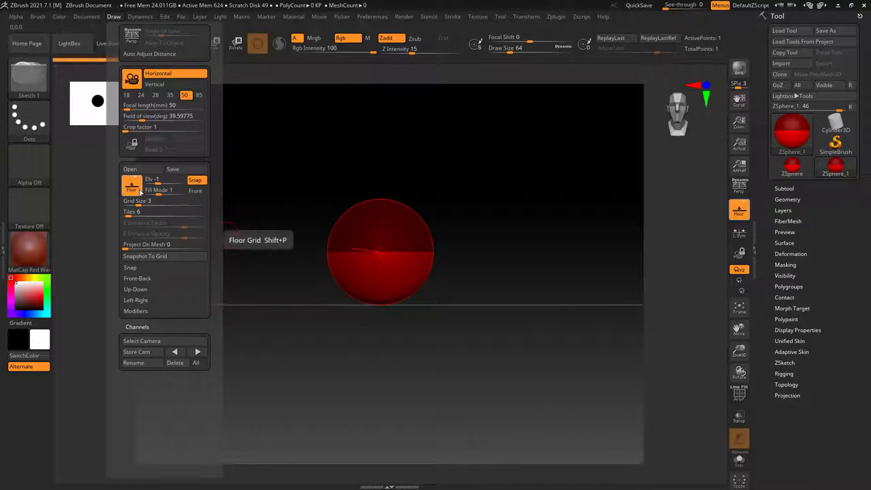
{"action": "left_click", "coordinate": [137, 180]}
{"action": "left_click", "coordinate": [138, 182]}
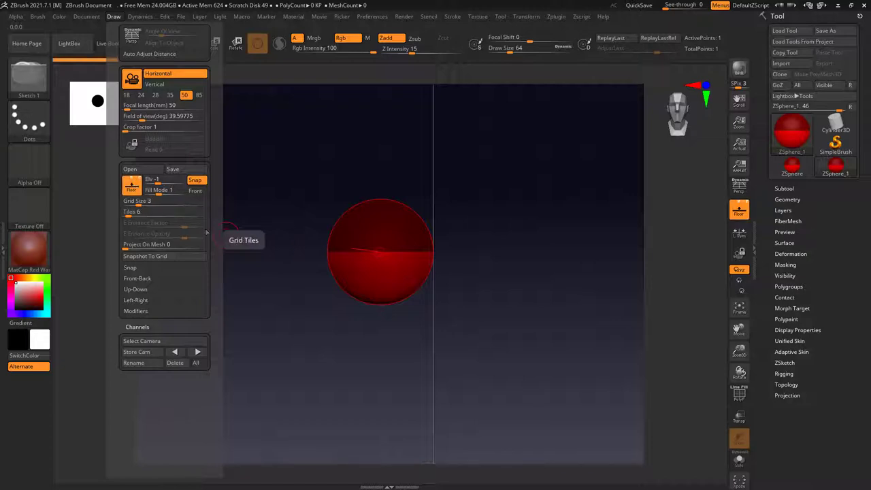
{"action": "left_click", "coordinate": [145, 279]}
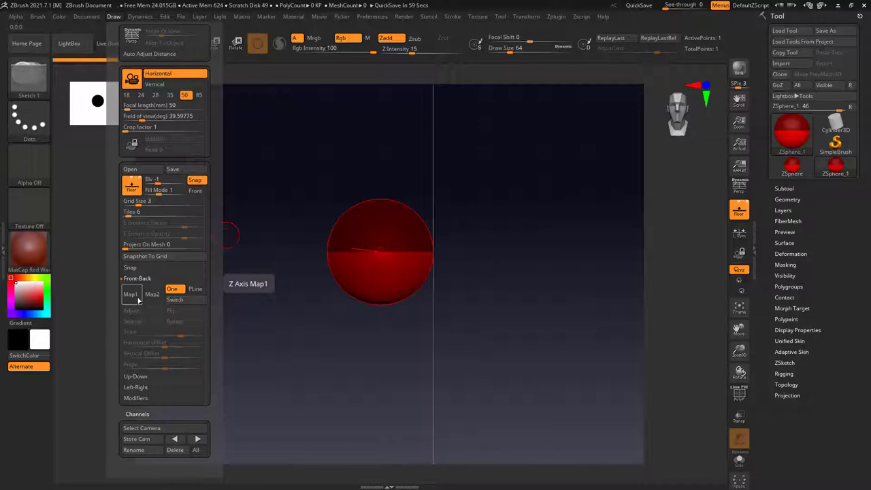
{"action": "left_click", "coordinate": [130, 294]}
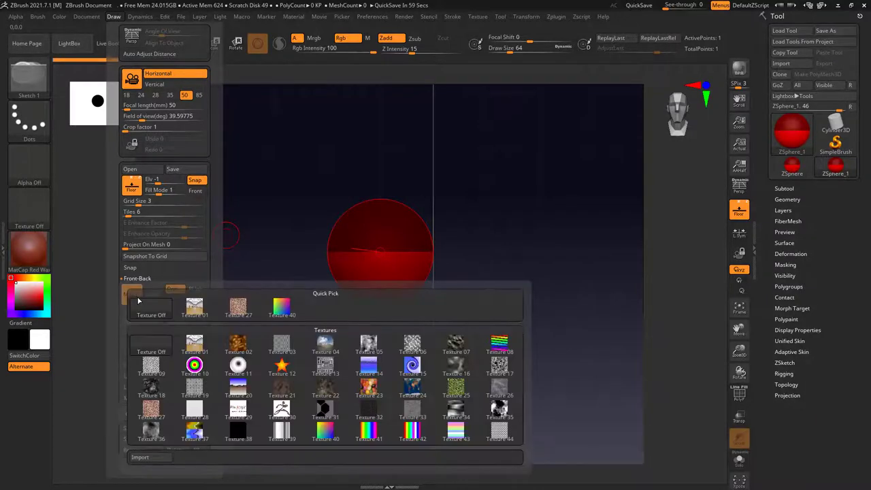
- Import lara_front.jpg from Desktop > tombre as the front grid reference image
{"action": "left_click", "coordinate": [148, 461]}
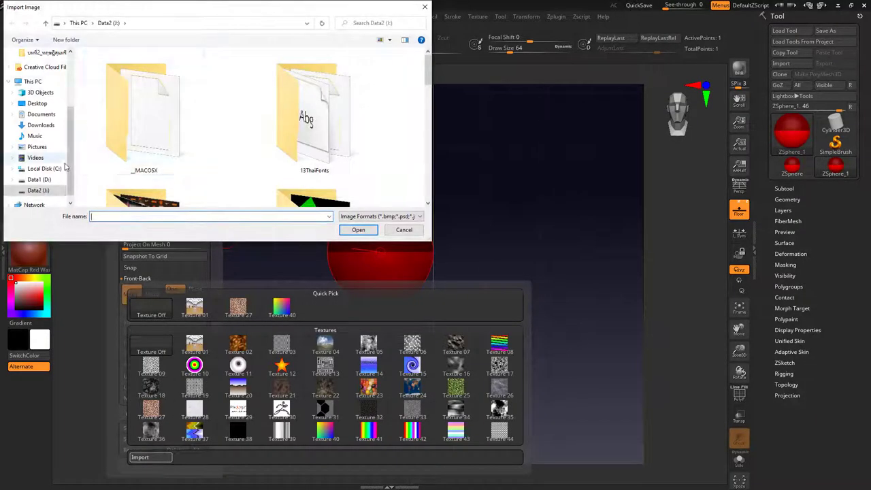
{"action": "left_click", "coordinate": [37, 103]}
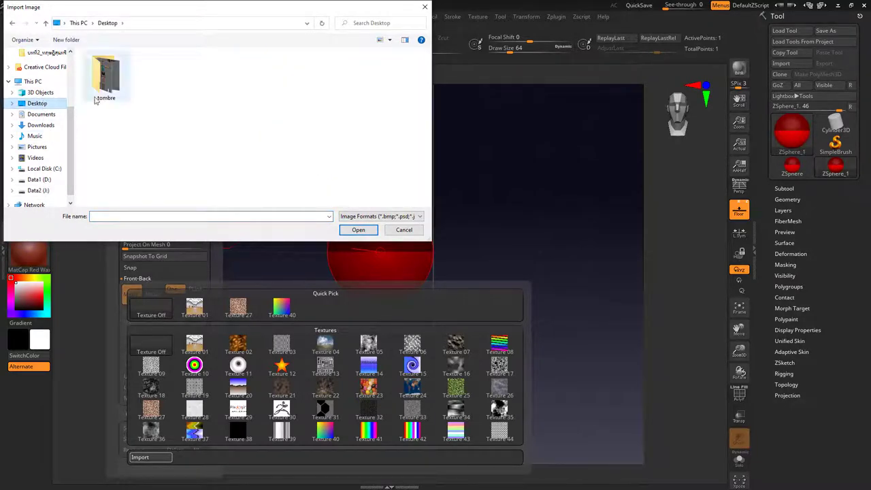
{"action": "double_click", "coordinate": [103, 91]}
{"action": "left_click", "coordinate": [107, 87]}
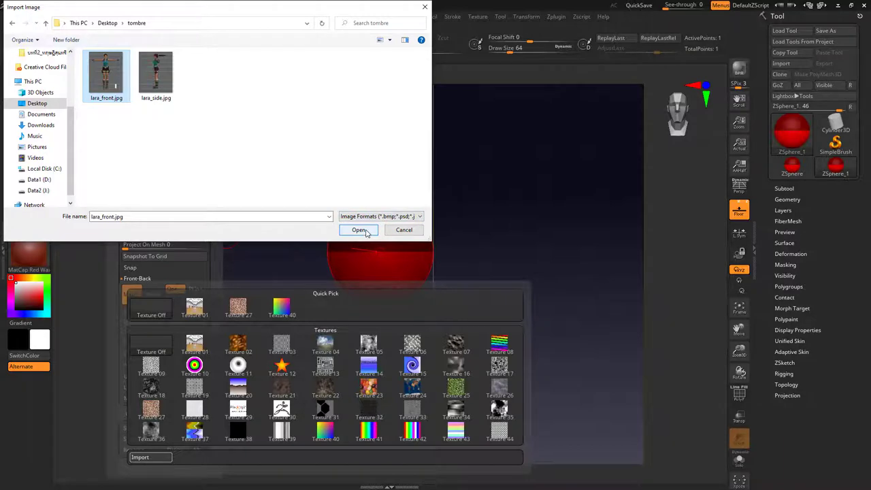
{"action": "left_click", "coordinate": [366, 232]}
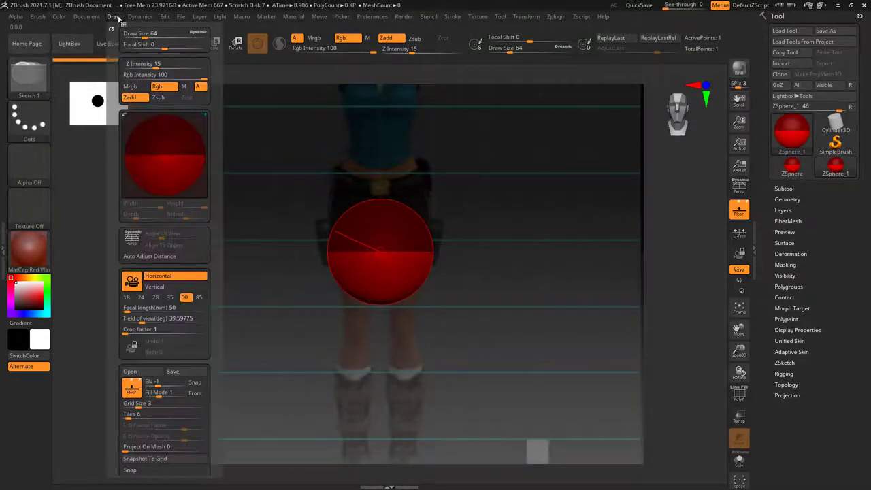
- Collapse the Front-Back grid settings in Draw and expand the Left-Right settings
{"action": "left_click", "coordinate": [114, 16]}
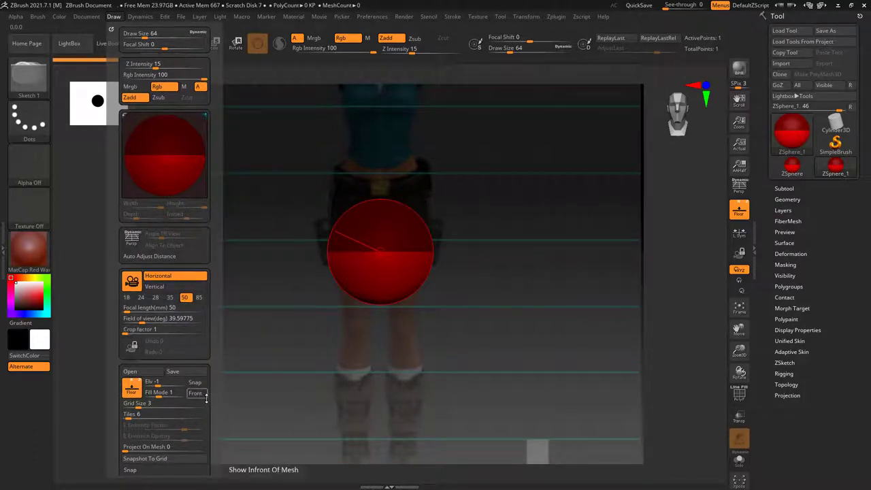
{"action": "scroll", "coordinate": [213, 403], "scroll_direction": "down", "scroll_amount": 2}
{"action": "scroll", "coordinate": [204, 353], "scroll_direction": "down", "scroll_amount": 2}
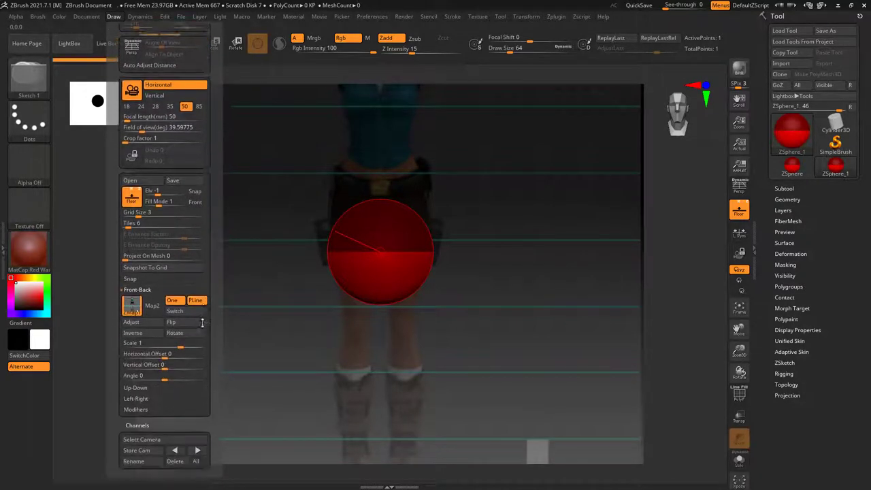
{"action": "scroll", "coordinate": [184, 299], "scroll_direction": "down", "scroll_amount": 2}
{"action": "scroll", "coordinate": [163, 248], "scroll_direction": "down", "scroll_amount": 2}
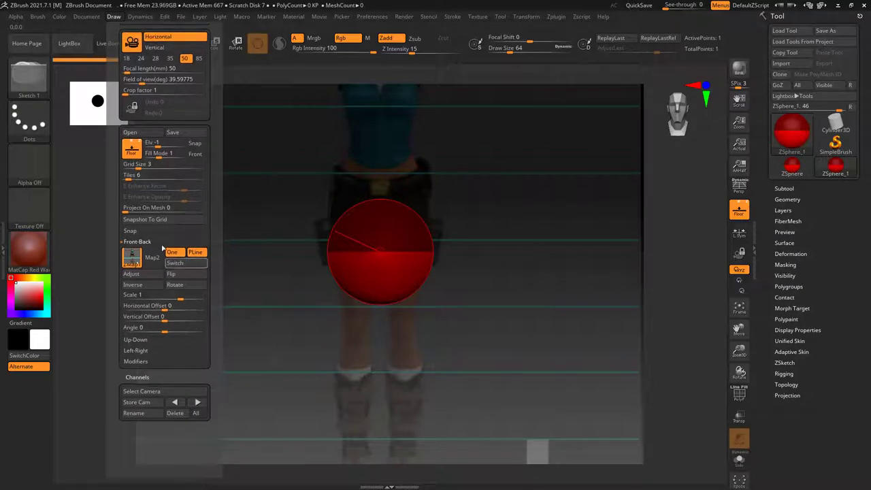
{"action": "left_click", "coordinate": [139, 242]}
{"action": "left_click", "coordinate": [139, 241]}
{"action": "left_click", "coordinate": [140, 242]}
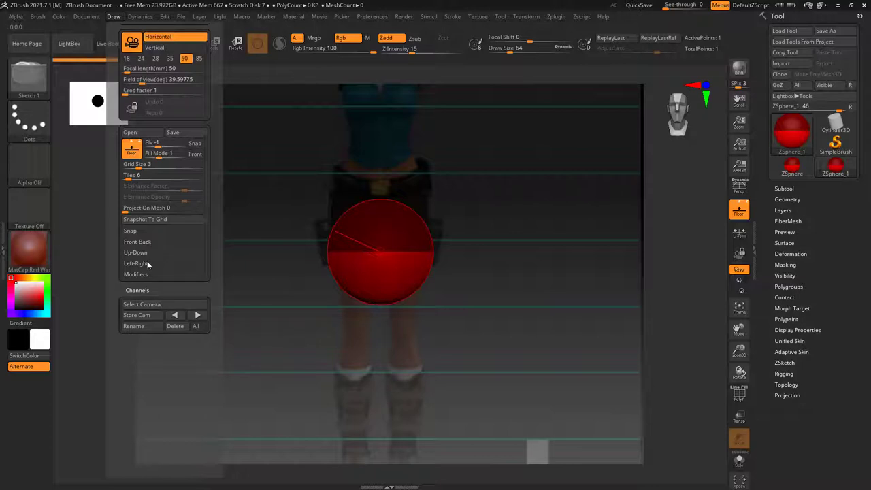
{"action": "left_click", "coordinate": [147, 262]}
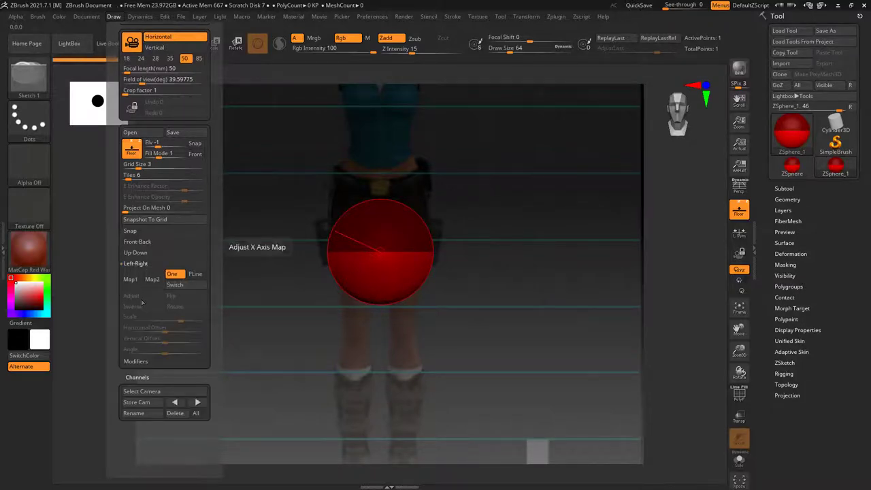
- Load lara_side.jpg onto the Left-Right grid and view both references at an angle
{"action": "left_click", "coordinate": [128, 281]}
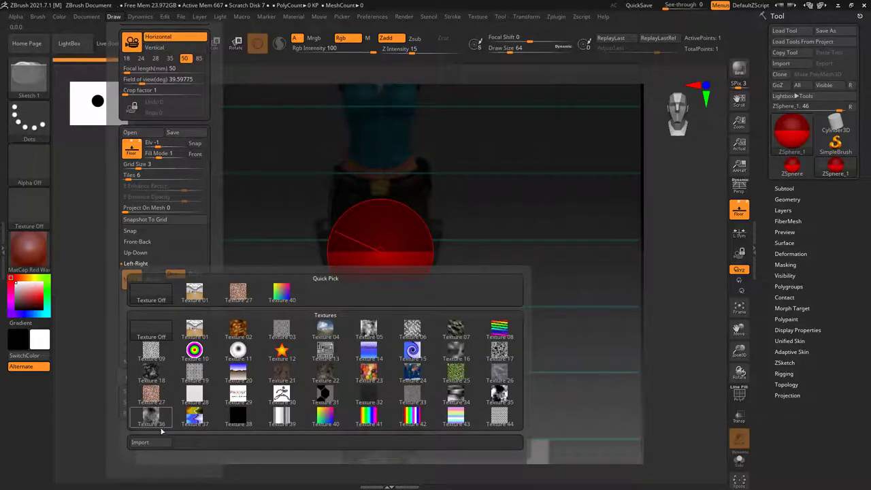
{"action": "left_click", "coordinate": [172, 86]}
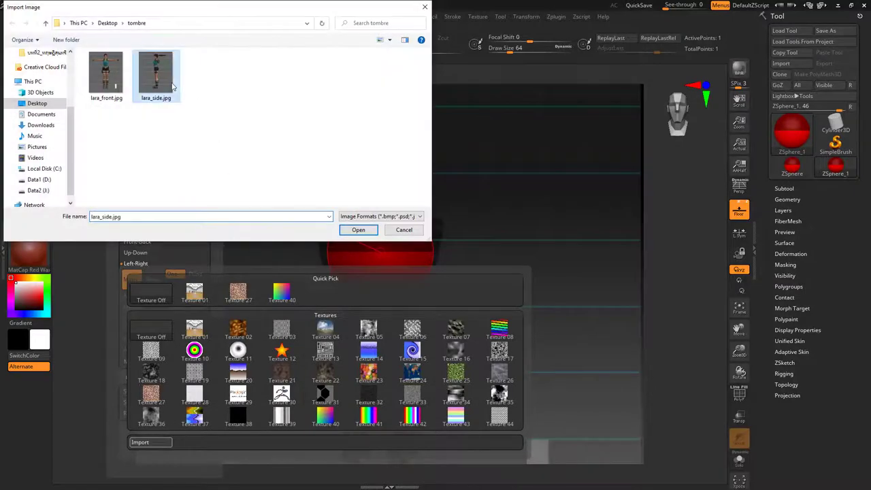
{"action": "left_click", "coordinate": [358, 230]}
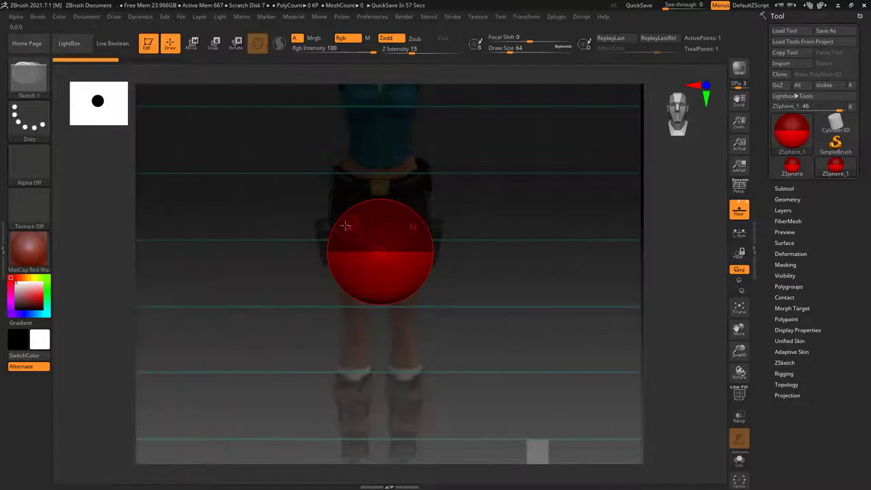
{"action": "right_click_drag", "start_coordinate": [484, 315], "coordinate": [424, 237], "text": "ctrl"}
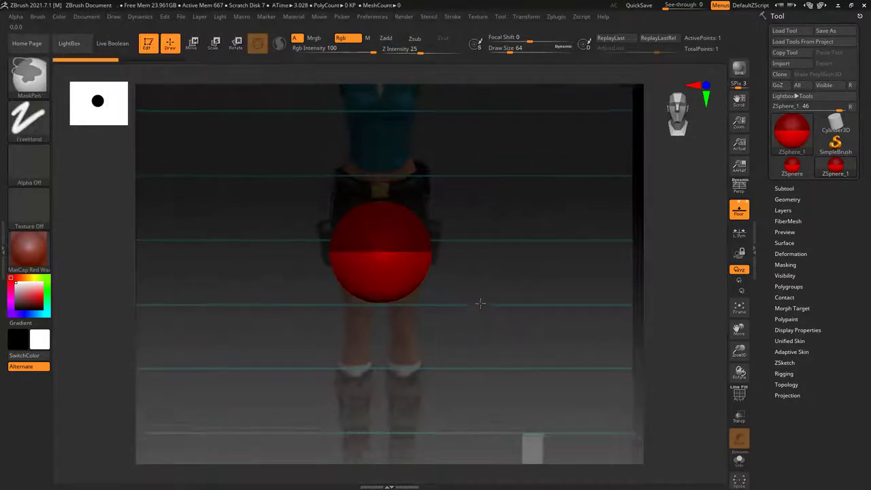
{"action": "left_click_drag", "start_coordinate": [469, 301], "coordinate": [556, 315]}
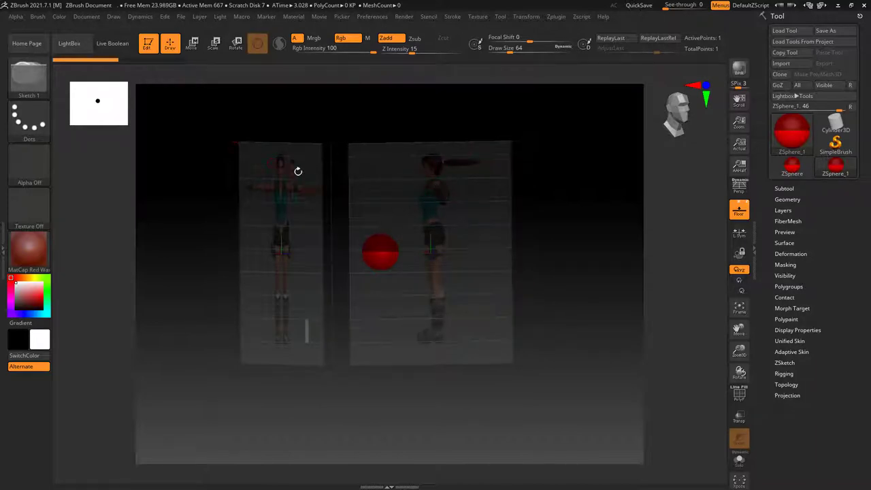
- Flip the Left-Right side reference map so the ponytail points left
{"action": "left_click", "coordinate": [113, 17]}
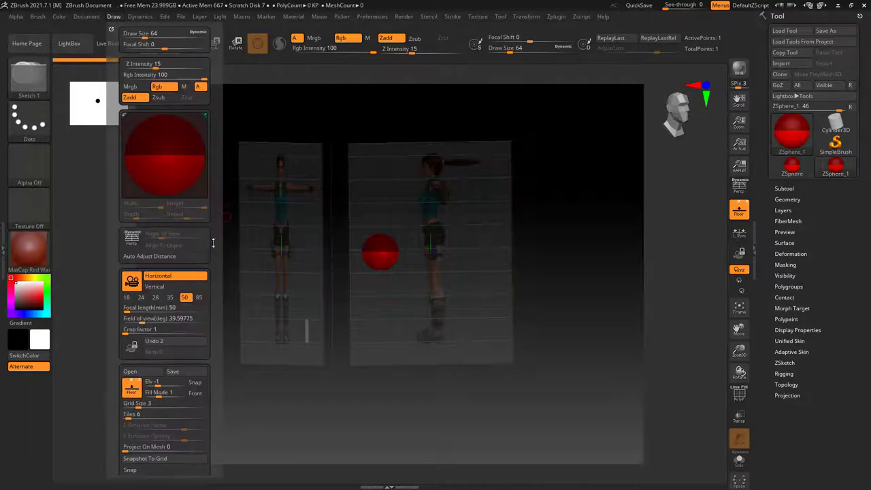
{"action": "left_click_drag", "start_coordinate": [220, 295], "coordinate": [221, 209]}
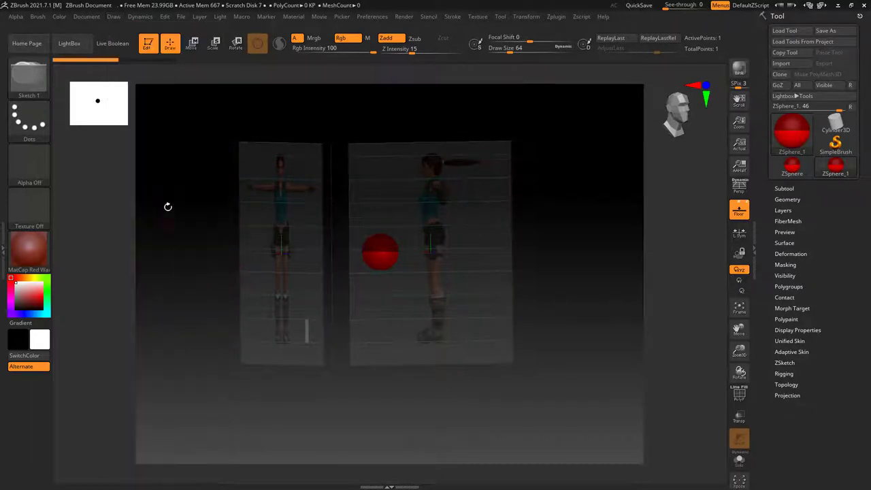
{"action": "left_click", "coordinate": [114, 16]}
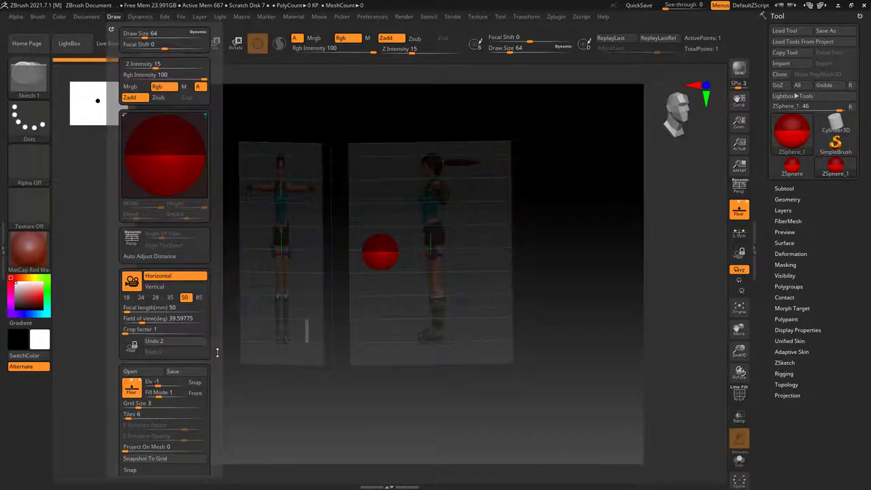
{"action": "left_click_drag", "start_coordinate": [224, 449], "coordinate": [225, 284]}
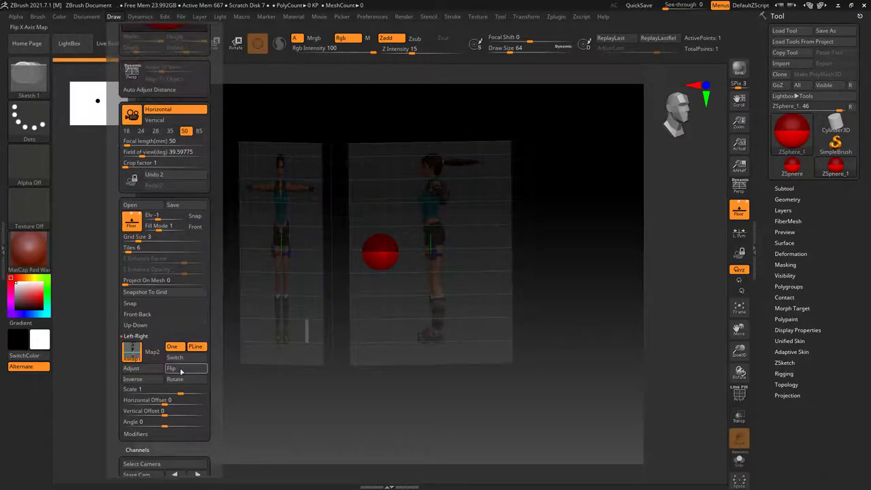
{"action": "left_click", "coordinate": [181, 371]}
{"action": "left_click", "coordinate": [181, 371]}
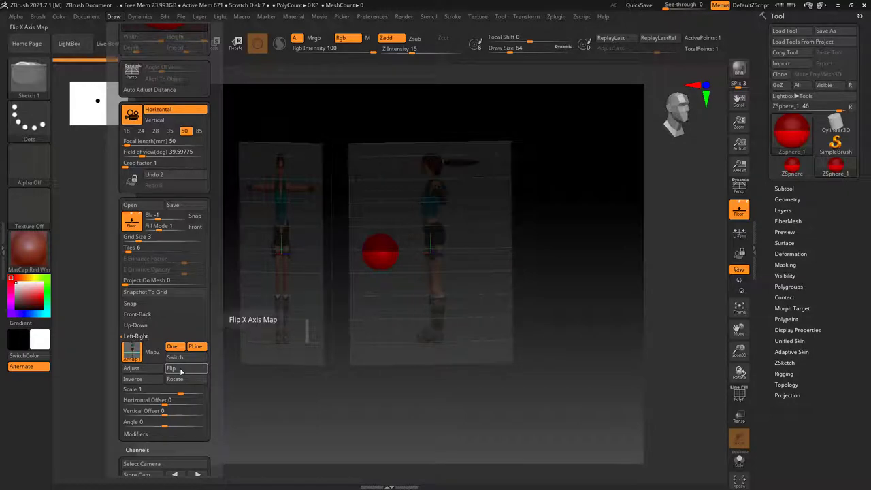
{"action": "left_click", "coordinate": [181, 371]}
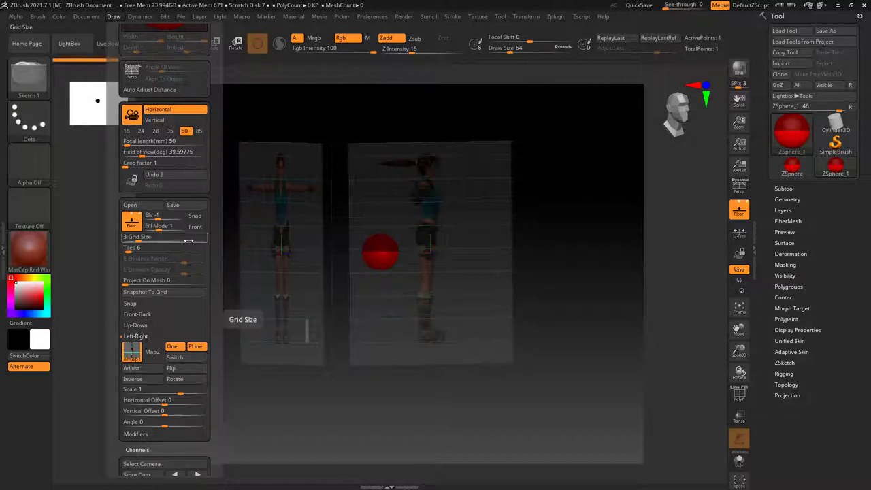
- Adjust Floor Fill Mode so both reference planes show brightly with cyan grid lines
{"action": "left_click", "coordinate": [114, 16]}
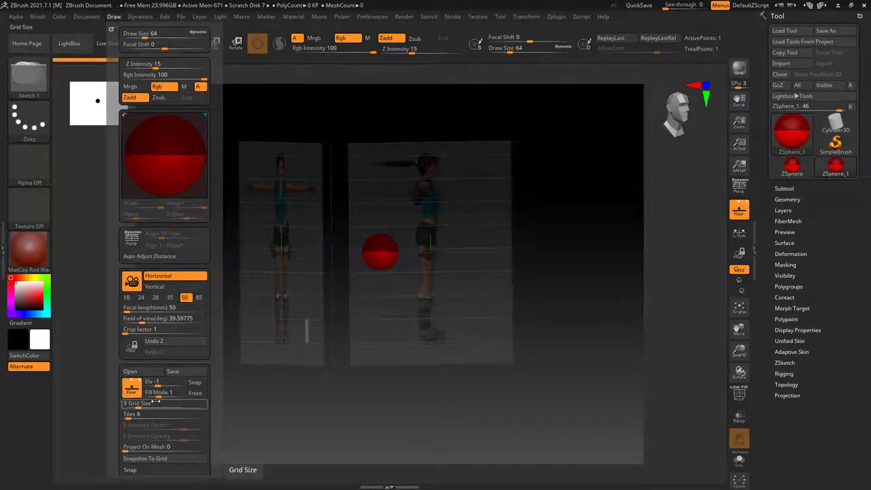
{"action": "left_click", "coordinate": [166, 397]}
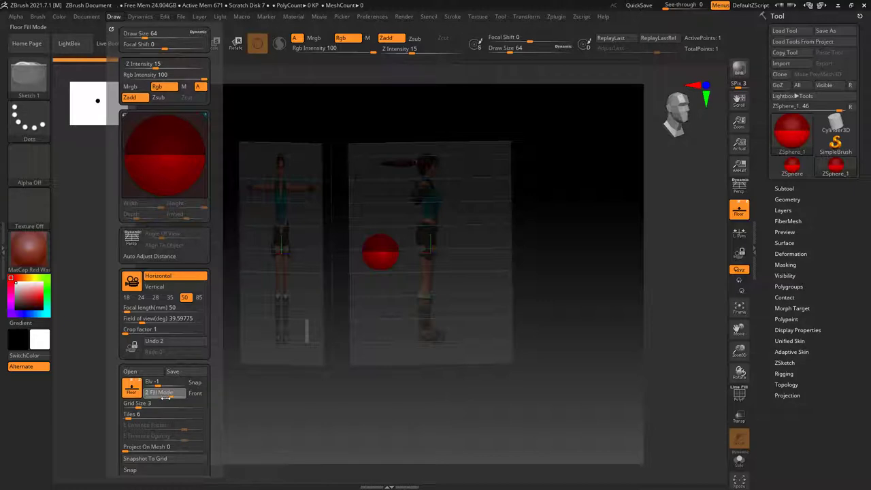
{"action": "left_click_drag", "start_coordinate": [169, 399], "coordinate": [180, 395]}
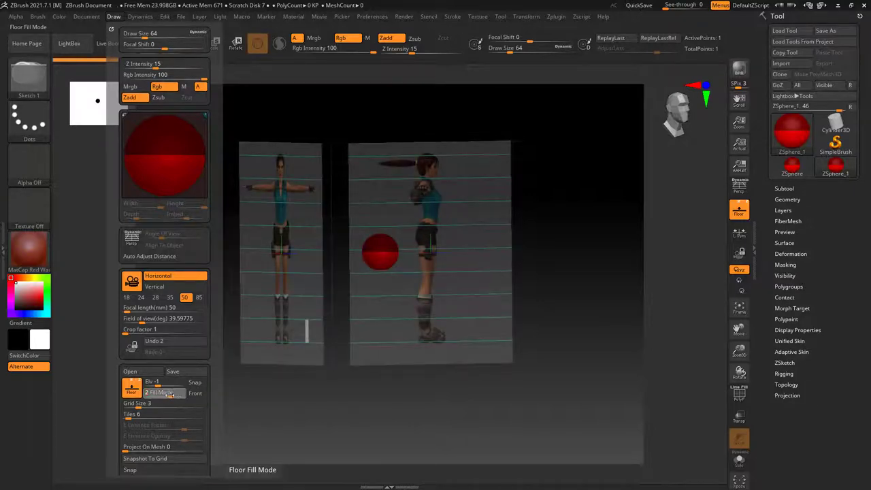
{"action": "mouse_move", "coordinate": [180, 395]}
{"action": "left_mouse_down"}
{"action": "mouse_move", "coordinate": [145, 400]}
{"action": "mouse_move", "coordinate": [154, 398]}
{"action": "left_mouse_up"}
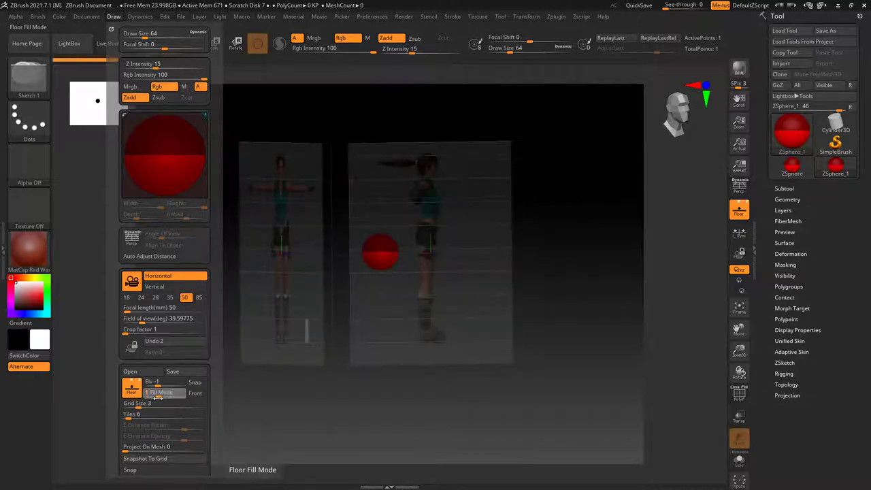
{"action": "left_click_drag", "start_coordinate": [159, 394], "coordinate": [170, 396]}
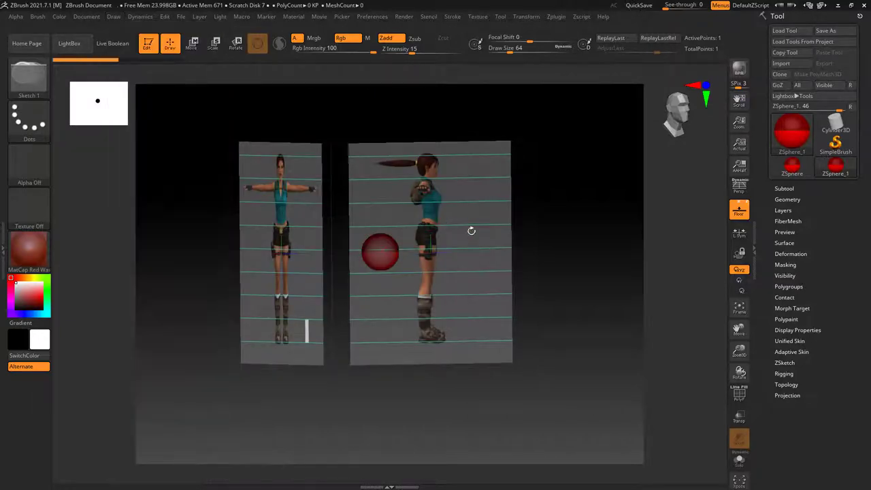
{"action": "mouse_move", "coordinate": [558, 266]}
{"action": "left_mouse_down"}
{"action": "mouse_move", "coordinate": [506, 270]}
{"action": "mouse_move", "coordinate": [562, 268]}
{"action": "mouse_move", "coordinate": [550, 258]}
{"action": "mouse_move", "coordinate": [533, 265]}
{"action": "left_mouse_up"}
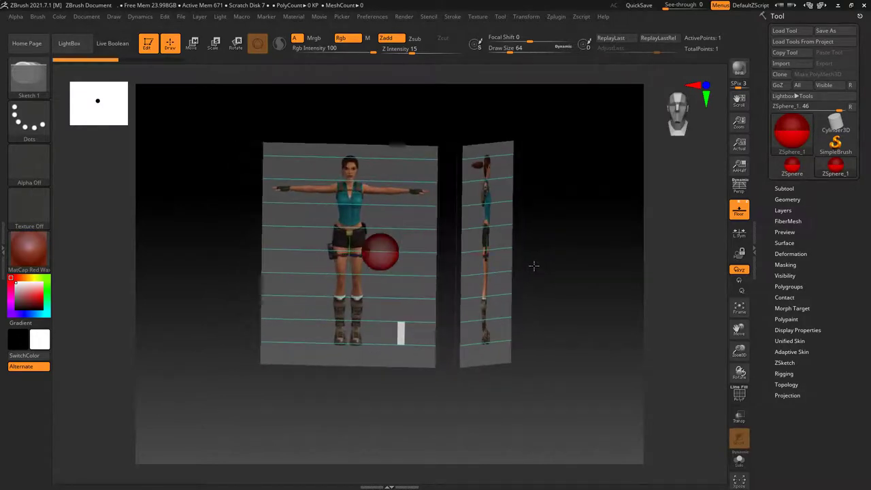
- Orbit to face the front plane and compare the view with Persp on and off
{"action": "left_click", "coordinate": [113, 17]}
{"action": "mouse_move", "coordinate": [569, 260]}
{"action": "left_mouse_down"}
{"action": "mouse_move", "coordinate": [551, 262]}
{"action": "mouse_move", "coordinate": [559, 265]}
{"action": "mouse_move", "coordinate": [555, 254]}
{"action": "mouse_move", "coordinate": [607, 254]}
{"action": "mouse_move", "coordinate": [562, 259]}
{"action": "mouse_move", "coordinate": [591, 261]}
{"action": "mouse_move", "coordinate": [579, 261]}
{"action": "left_mouse_up"}
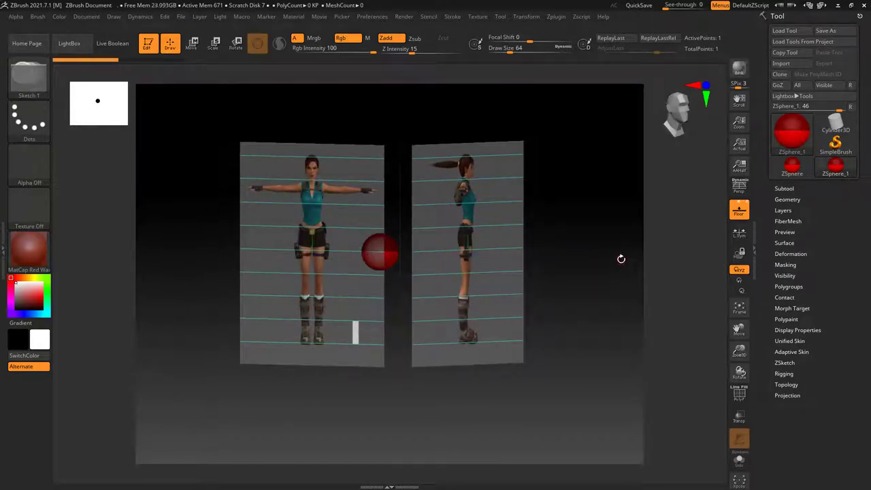
{"action": "left_click", "coordinate": [736, 186]}
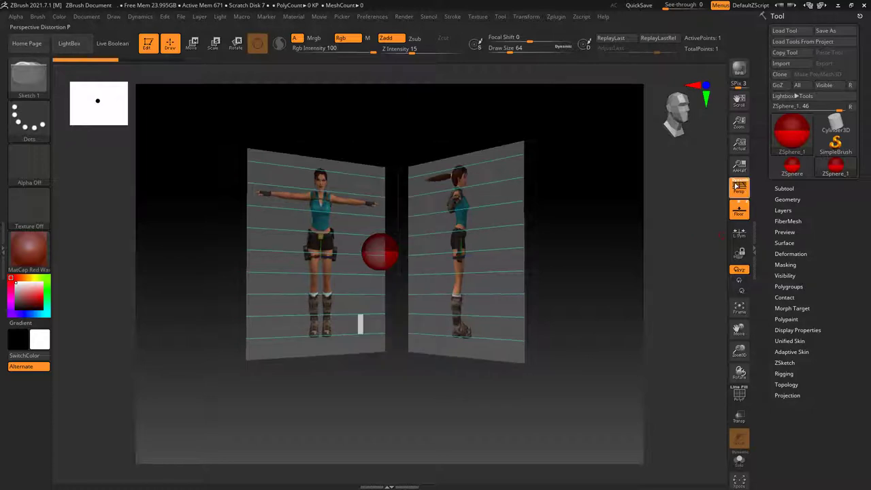
{"action": "left_click", "coordinate": [736, 185]}
{"action": "left_click", "coordinate": [735, 186]}
{"action": "left_click", "coordinate": [735, 186]}
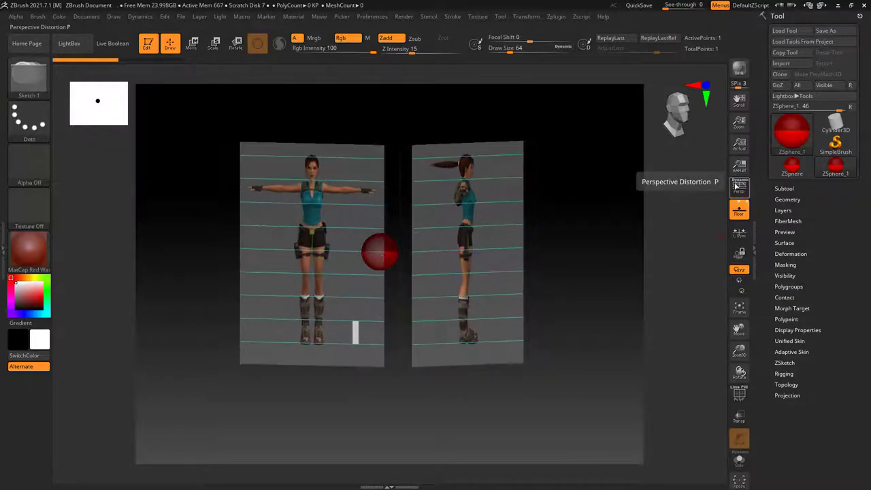
{"action": "left_click", "coordinate": [735, 185]}
{"action": "left_click", "coordinate": [735, 186]}
{"action": "left_click", "coordinate": [735, 186]}
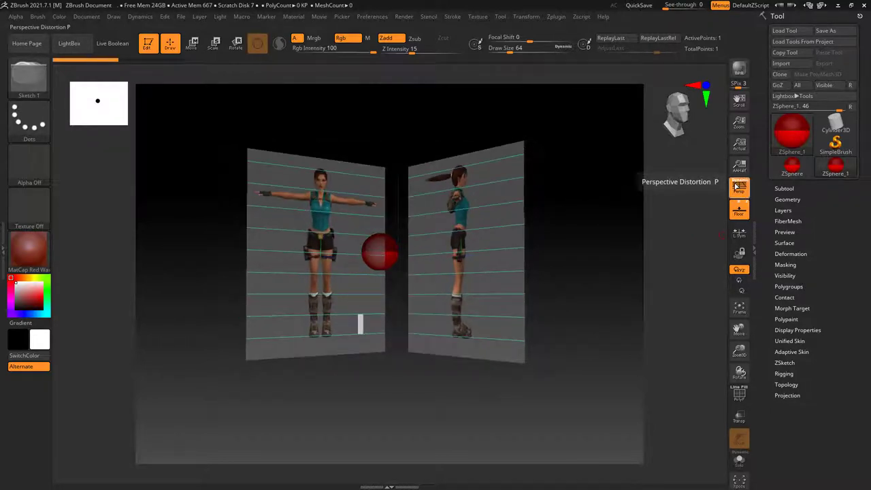
{"action": "left_click", "coordinate": [735, 186]}
{"action": "left_click", "coordinate": [735, 186]}
{"action": "left_click", "coordinate": [736, 186]}
{"action": "left_click", "coordinate": [736, 185]}
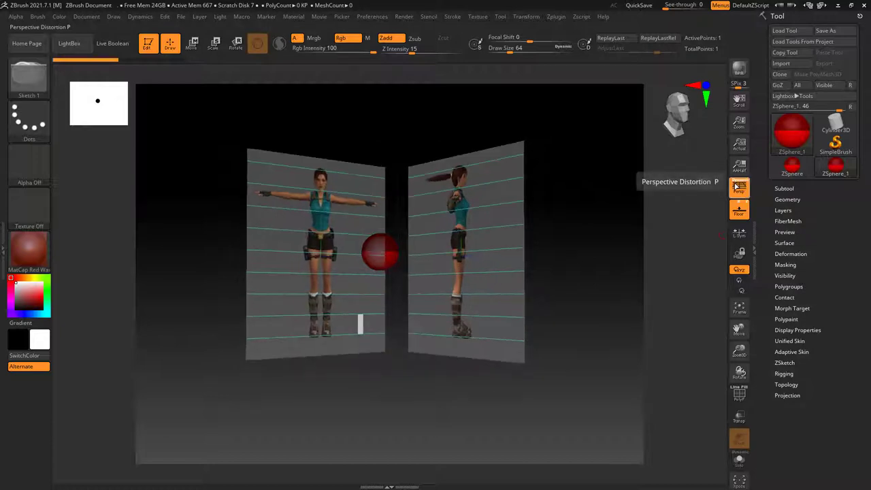
{"action": "left_click", "coordinate": [735, 186]}
- Leave perspective off and zoom in straight on the front reference plane
{"action": "left_click", "coordinate": [744, 192]}
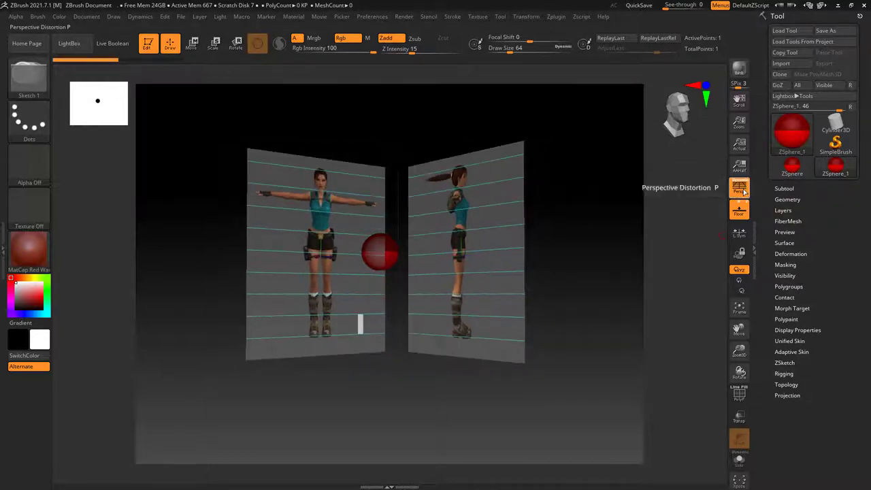
{"action": "left_click", "coordinate": [745, 192]}
{"action": "left_click", "coordinate": [744, 191]}
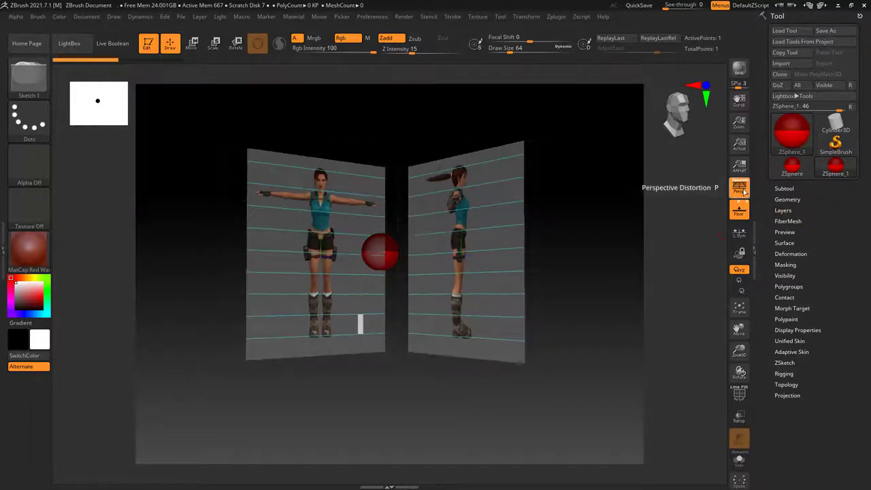
{"action": "left_click", "coordinate": [744, 192]}
{"action": "left_click", "coordinate": [744, 192]}
{"action": "left_click", "coordinate": [745, 192]}
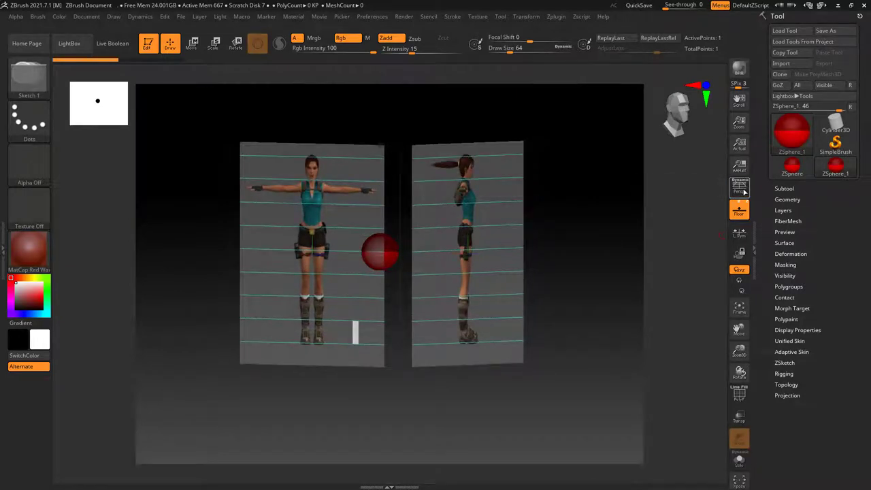
{"action": "left_click", "coordinate": [745, 192]}
{"action": "left_click", "coordinate": [744, 192]}
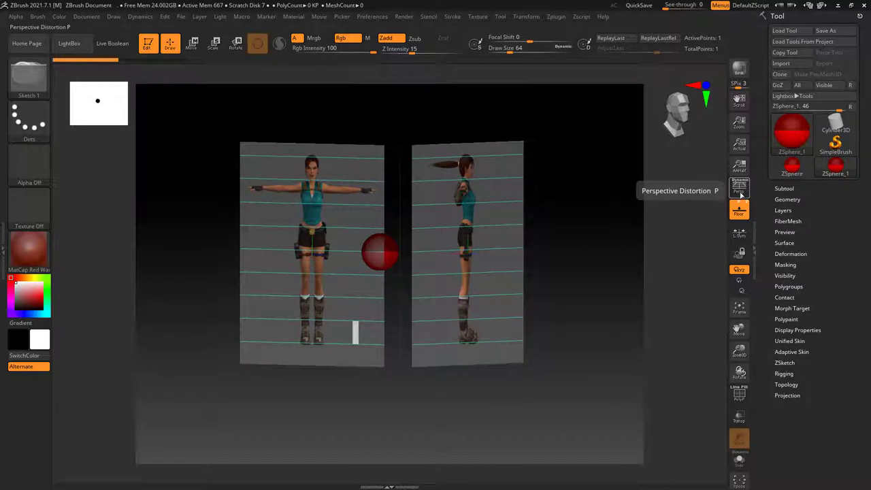
{"action": "left_click_drag", "start_coordinate": [568, 249], "coordinate": [556, 248], "text": "shift"}
{"action": "right_click_drag", "start_coordinate": [555, 247], "coordinate": [562, 301], "text": "ctrl"}
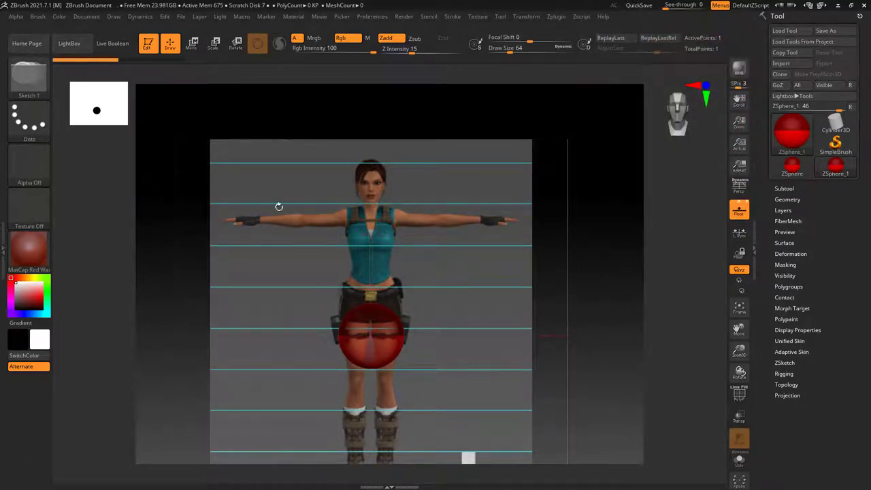
{"action": "left_click", "coordinate": [191, 44]}
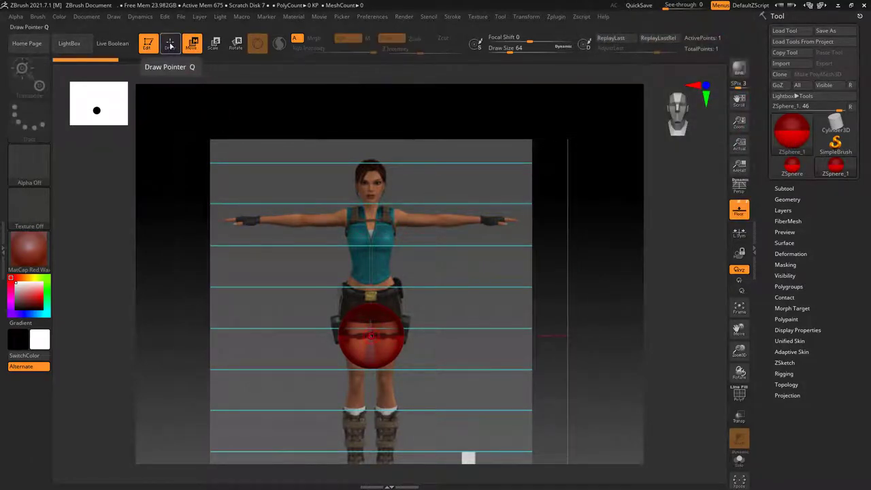
{"action": "left_click", "coordinate": [170, 44]}
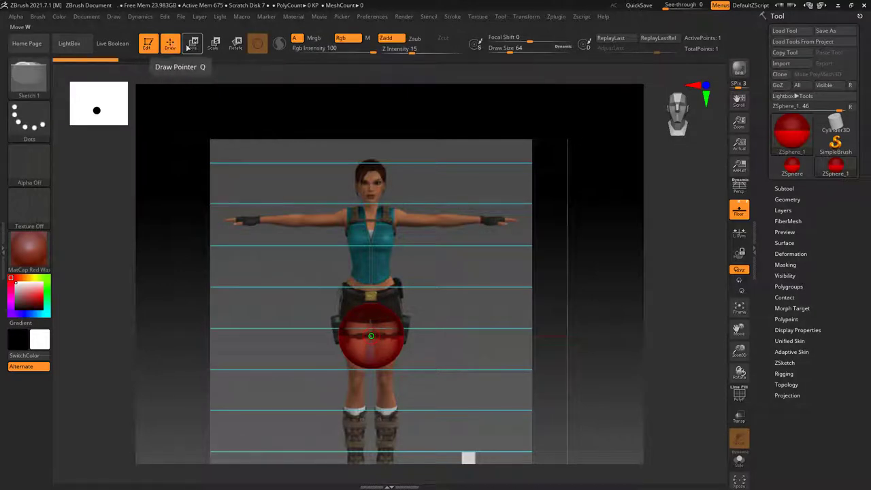
{"action": "left_click", "coordinate": [193, 46]}
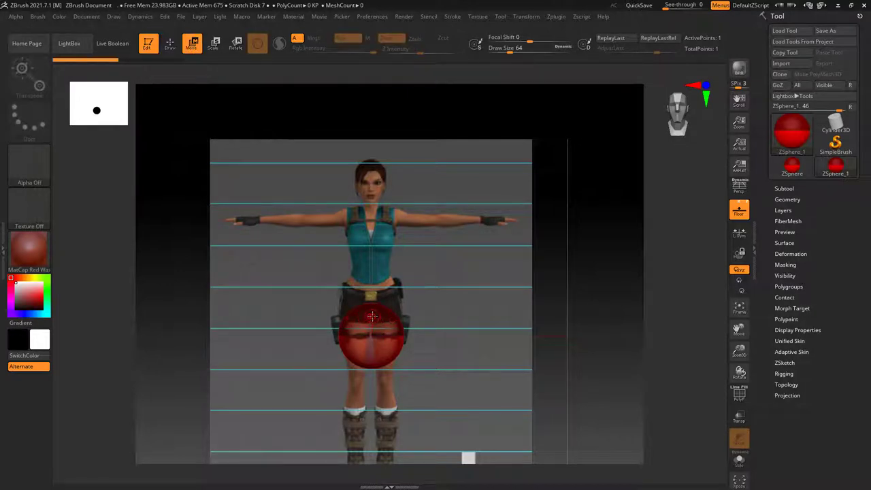
{"action": "left_click_drag", "start_coordinate": [372, 317], "coordinate": [374, 296]}
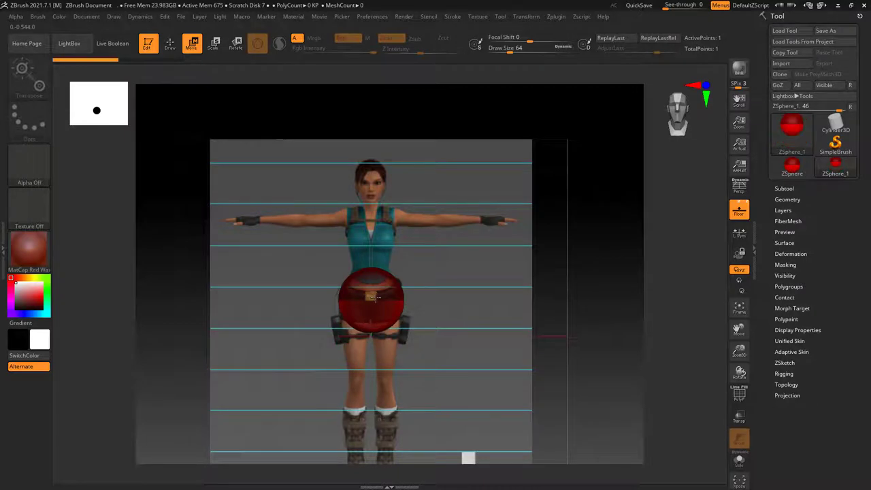
{"action": "left_click_drag", "start_coordinate": [607, 321], "coordinate": [568, 318], "text": "shift"}
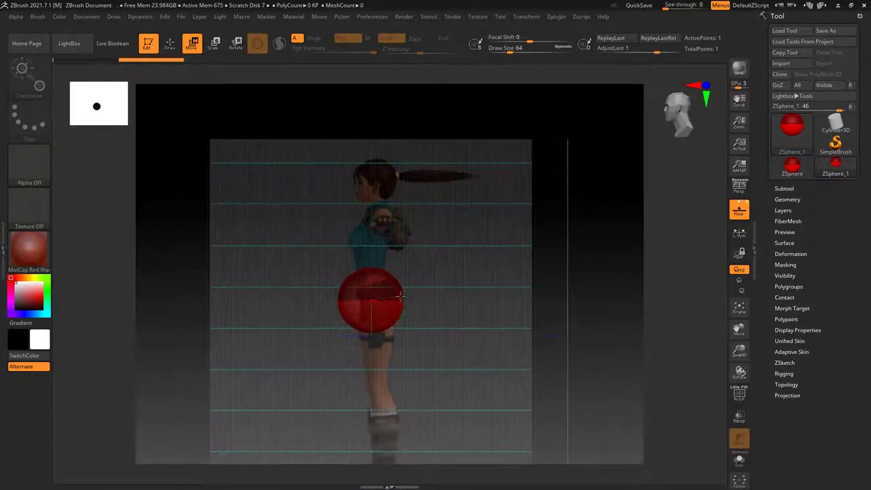
{"action": "left_click_drag", "start_coordinate": [400, 295], "coordinate": [417, 310]}
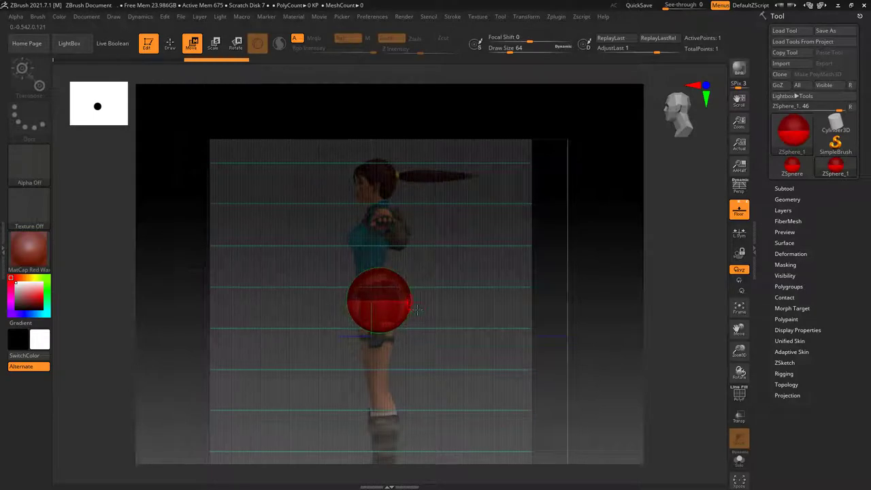
{"action": "left_click_drag", "start_coordinate": [485, 345], "coordinate": [519, 343], "text": "shift"}
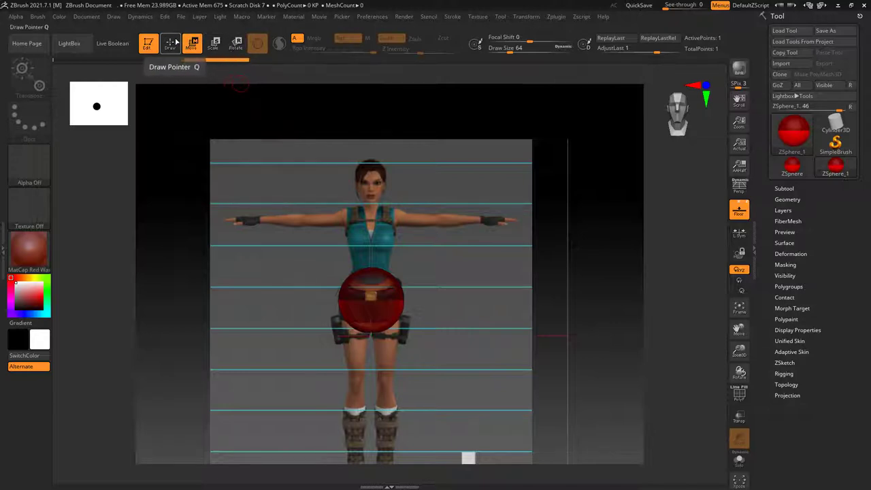
{"action": "left_click", "coordinate": [174, 43]}
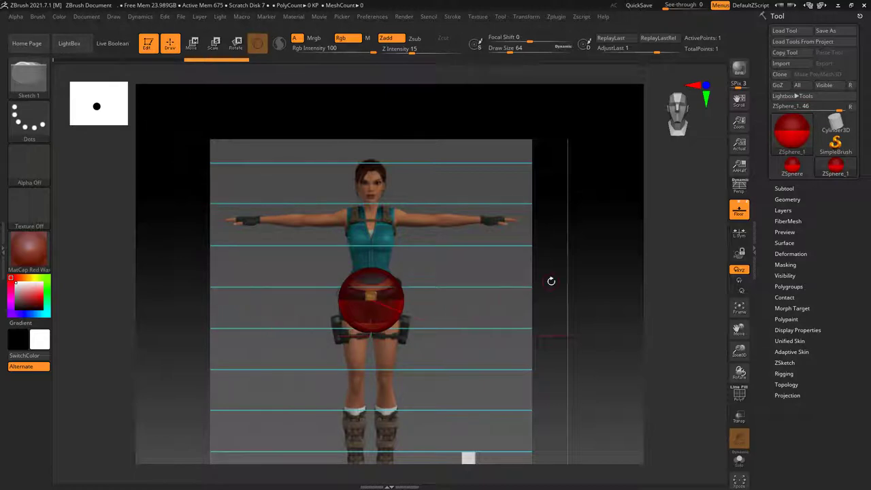
{"action": "left_click_drag", "start_coordinate": [564, 285], "coordinate": [552, 295]}
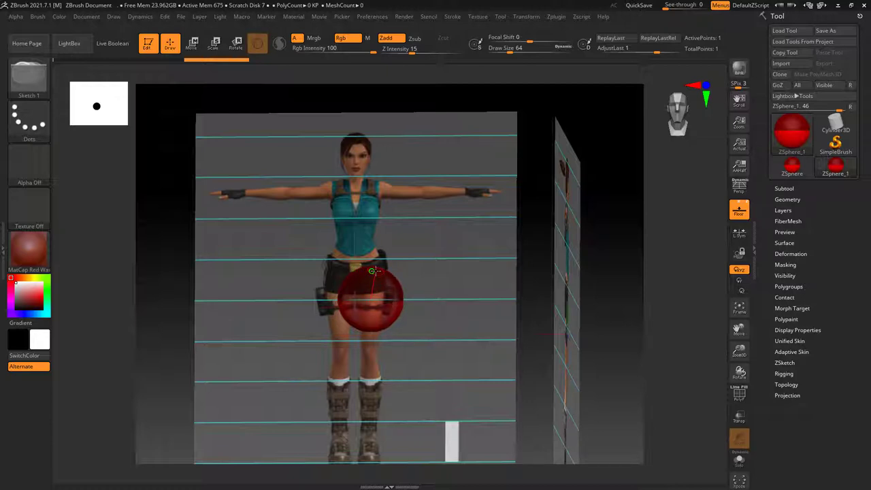
- Add a child ZSphere to the hip sphere and move it up to the chest
{"action": "left_click", "coordinate": [372, 271]}
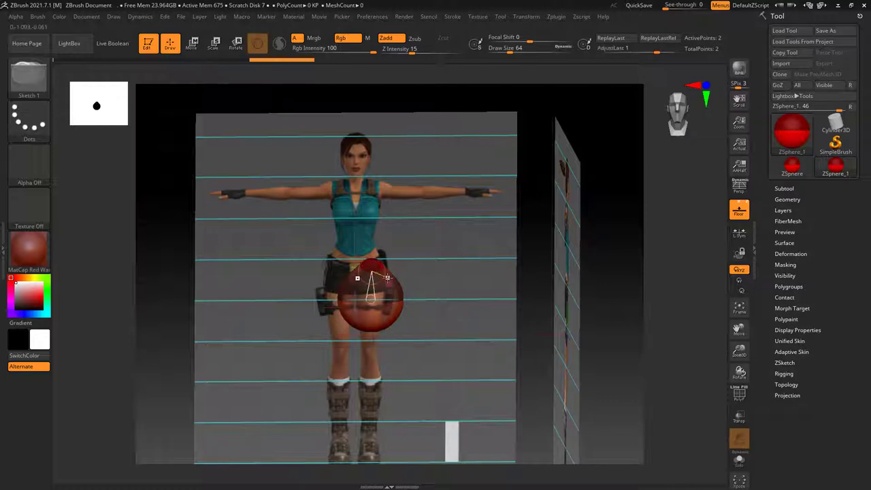
{"action": "left_click_drag", "start_coordinate": [422, 257], "coordinate": [421, 257], "text": "shift"}
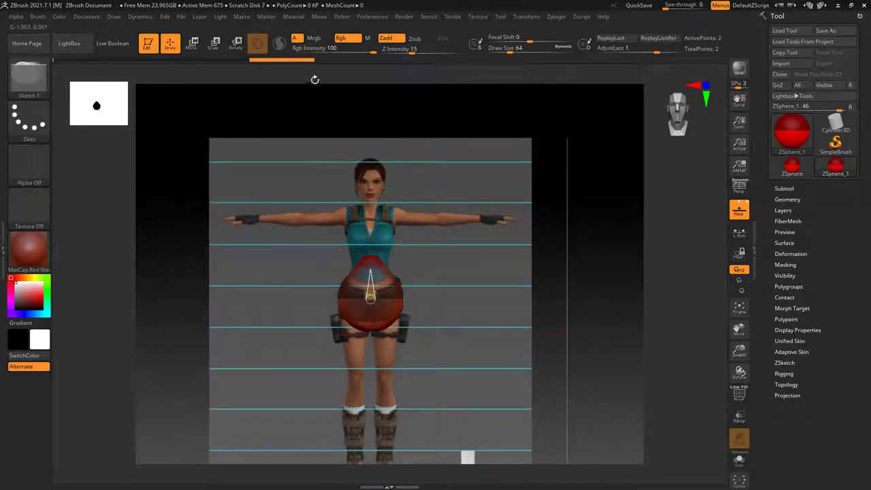
{"action": "left_click", "coordinate": [192, 43]}
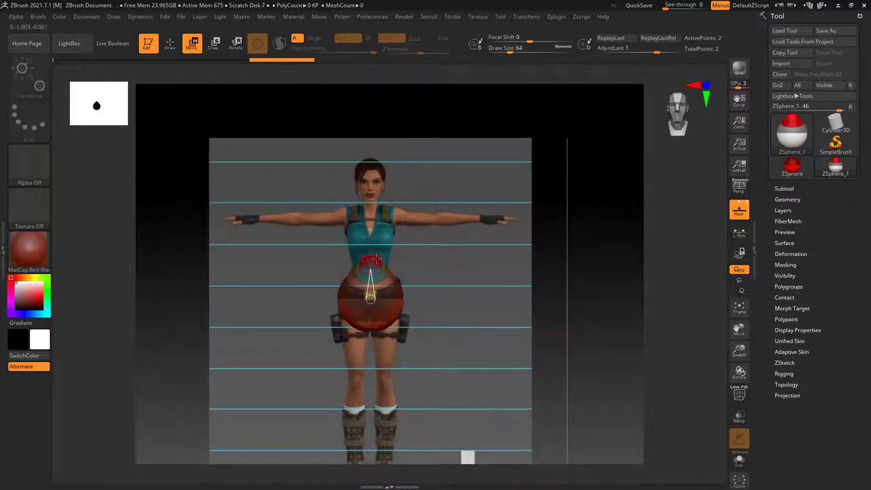
{"action": "left_click_drag", "start_coordinate": [372, 258], "coordinate": [373, 247]}
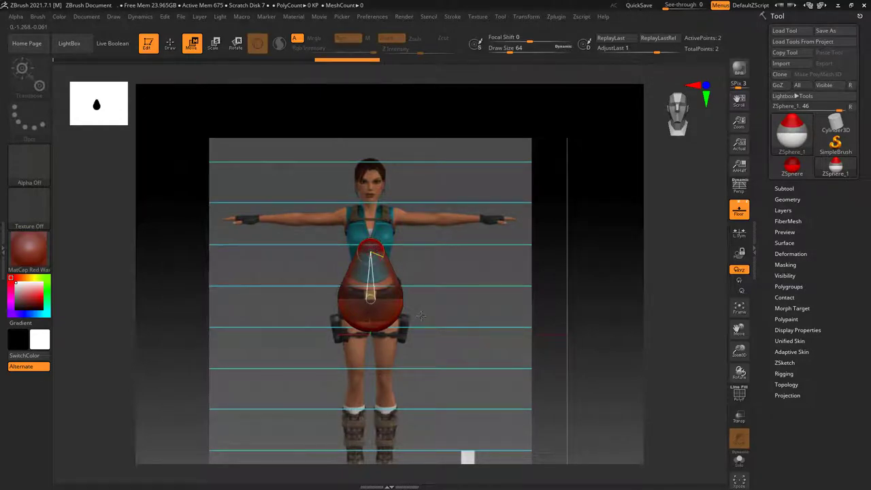
- Add a ZSphere chain below the hips and pull it down to knee level
{"action": "left_click", "coordinate": [170, 43]}
{"action": "left_click_drag", "start_coordinate": [427, 315], "coordinate": [439, 264], "text": "alt"}
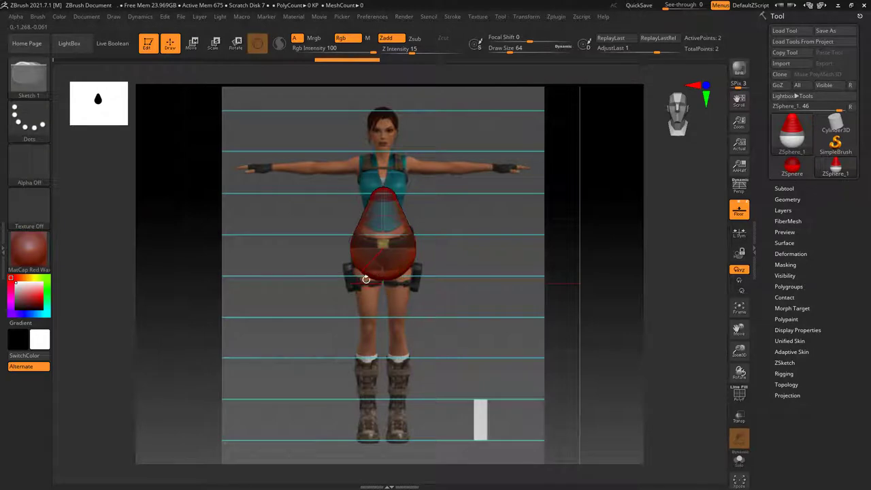
{"action": "left_click_drag", "start_coordinate": [424, 272], "coordinate": [428, 259]}
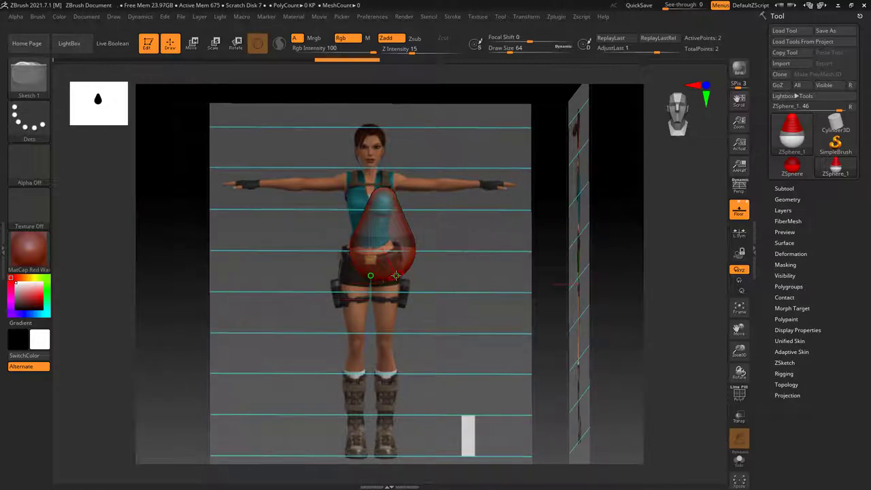
{"action": "left_click_drag", "start_coordinate": [395, 275], "coordinate": [403, 281]}
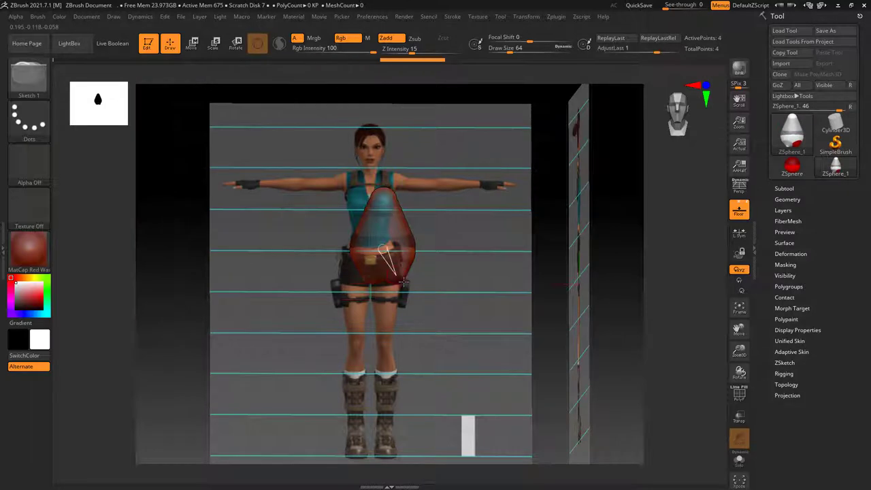
{"action": "left_click", "coordinate": [191, 43]}
{"action": "left_click_drag", "start_coordinate": [435, 272], "coordinate": [469, 266]}
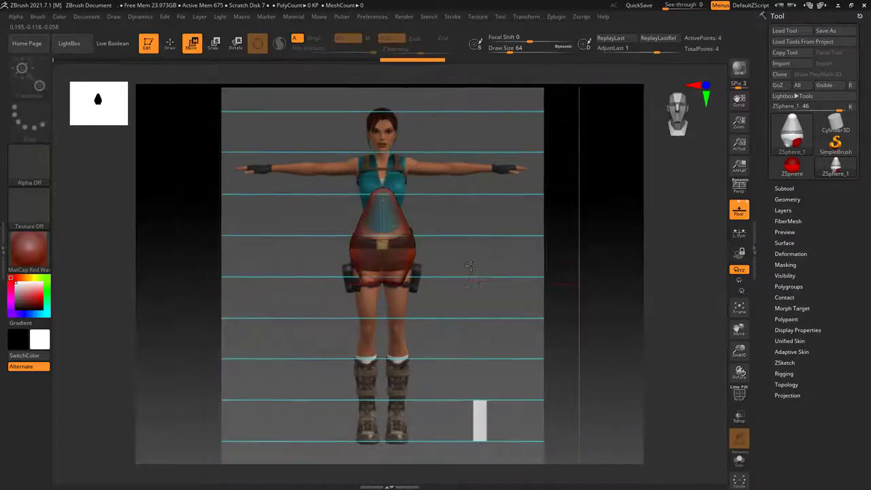
{"action": "left_click_drag", "start_coordinate": [398, 279], "coordinate": [395, 326]}
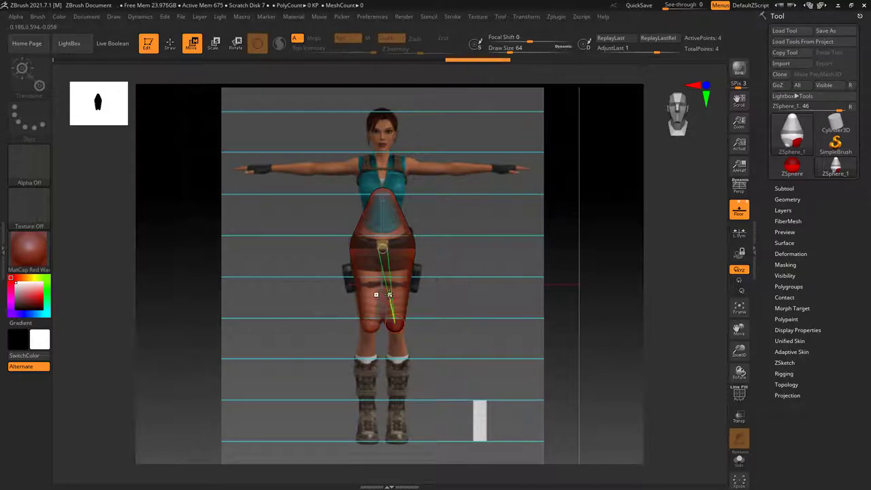
- Add a mirrored ZSphere pair on the thighs and move it to shape the hip width
{"action": "right_click_drag", "start_coordinate": [396, 327], "coordinate": [430, 343], "text": "alt"}
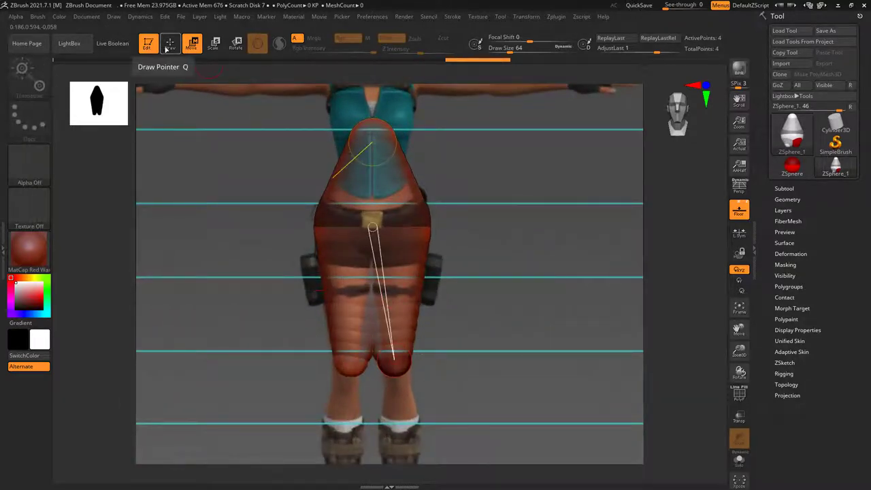
{"action": "left_click", "coordinate": [169, 48]}
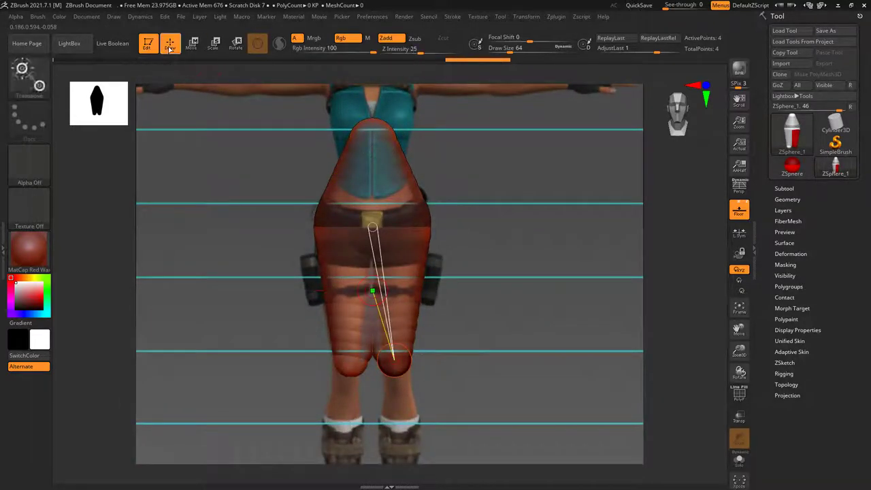
{"action": "left_click", "coordinate": [341, 293]}
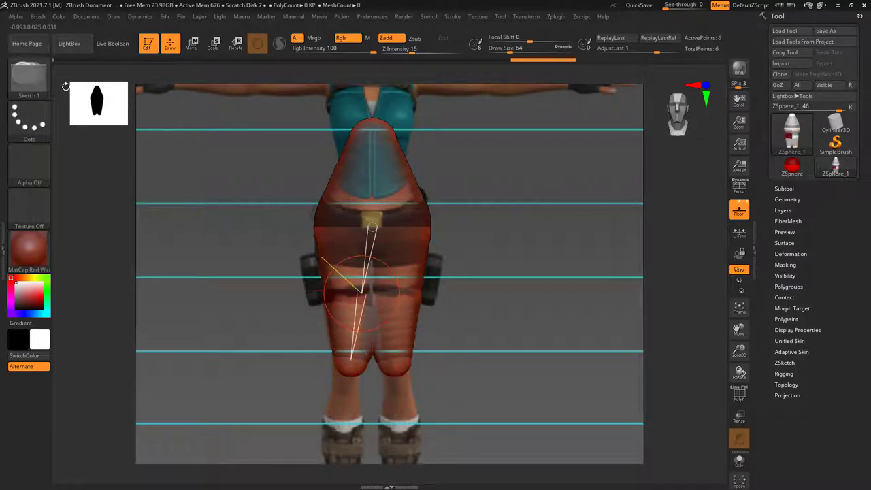
{"action": "left_click", "coordinate": [194, 47]}
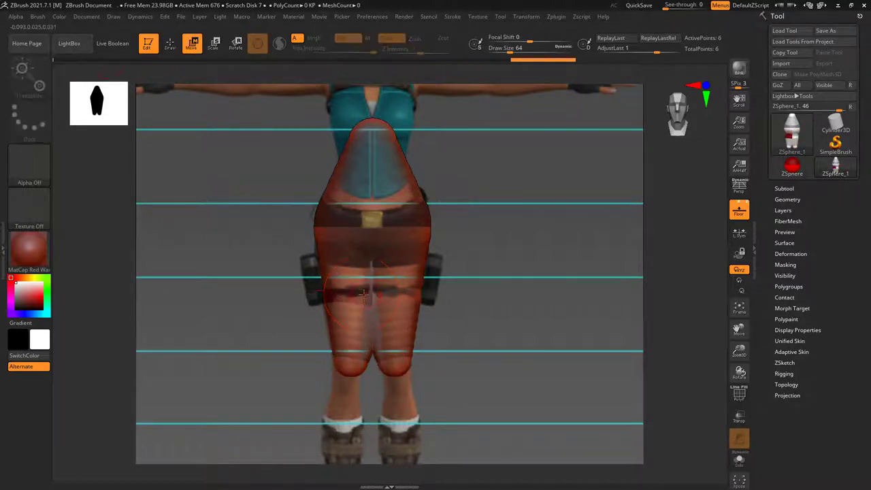
{"action": "left_click_drag", "start_coordinate": [362, 293], "coordinate": [346, 302]}
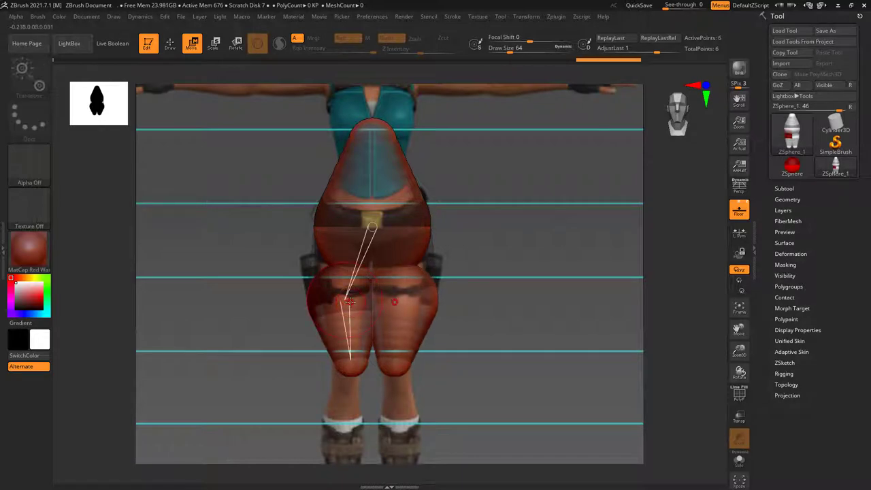
{"action": "key", "text": "a"}
{"action": "key", "text": "a"}
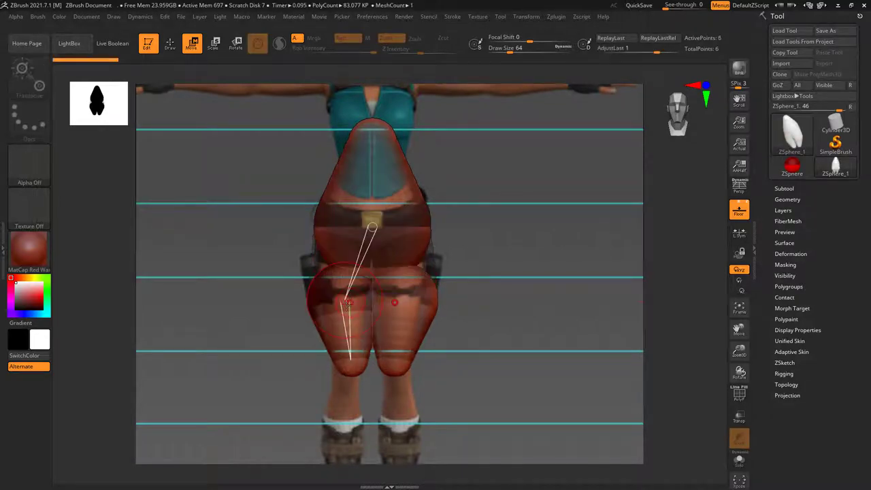
{"action": "key", "text": "a"}
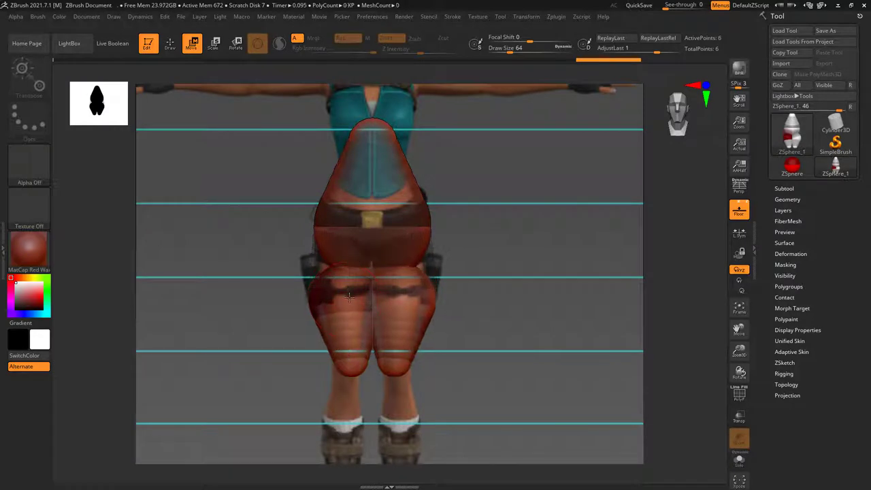
{"action": "mouse_move", "coordinate": [348, 296]}
{"action": "left_mouse_down"}
{"action": "mouse_move", "coordinate": [362, 275]}
{"action": "mouse_move", "coordinate": [334, 303]}
{"action": "left_mouse_up"}
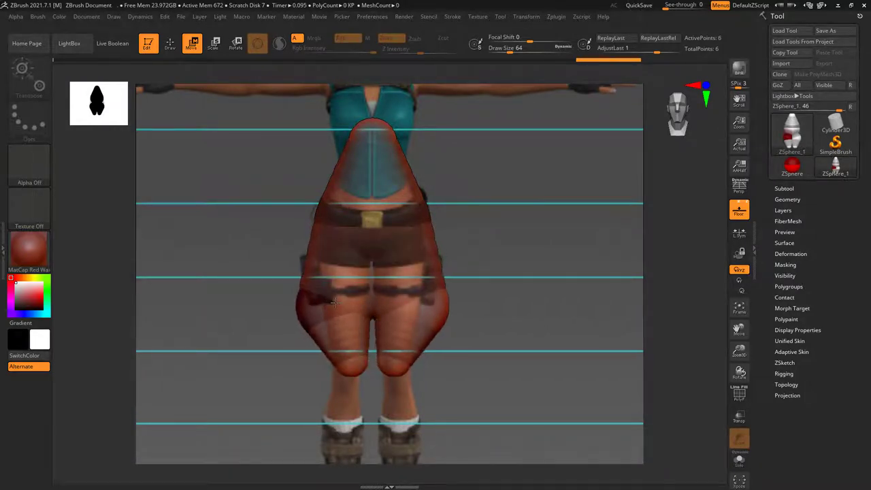
- Add a mirrored ZSphere pair at the hips and resize the hip and thigh spheres
{"action": "left_click", "coordinate": [165, 49]}
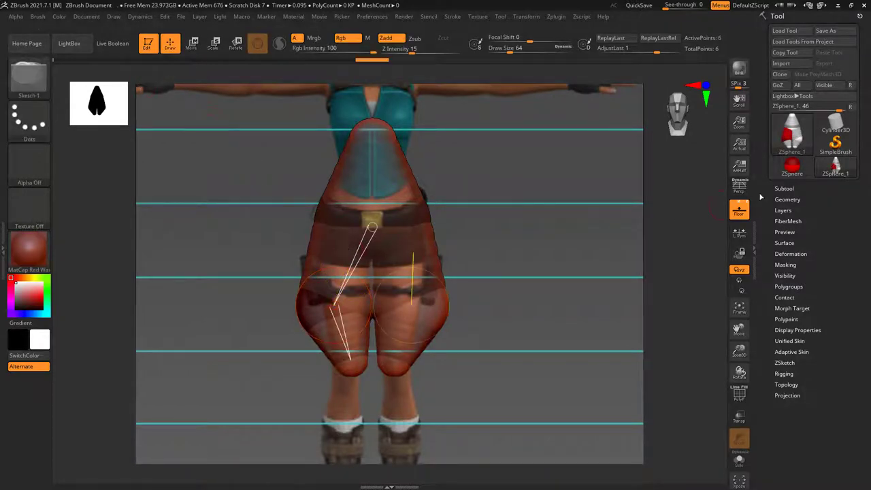
{"action": "left_click", "coordinate": [343, 253]}
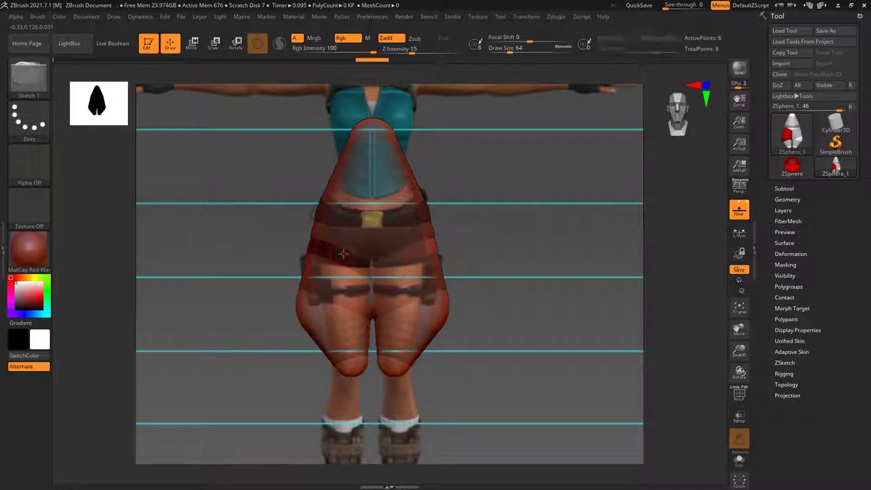
{"action": "left_click", "coordinate": [213, 44]}
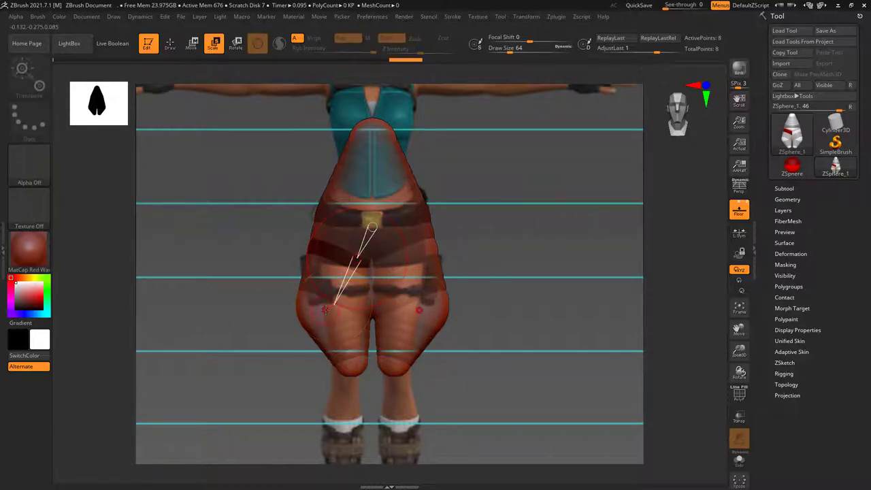
{"action": "left_click_drag", "start_coordinate": [326, 310], "coordinate": [253, 223]}
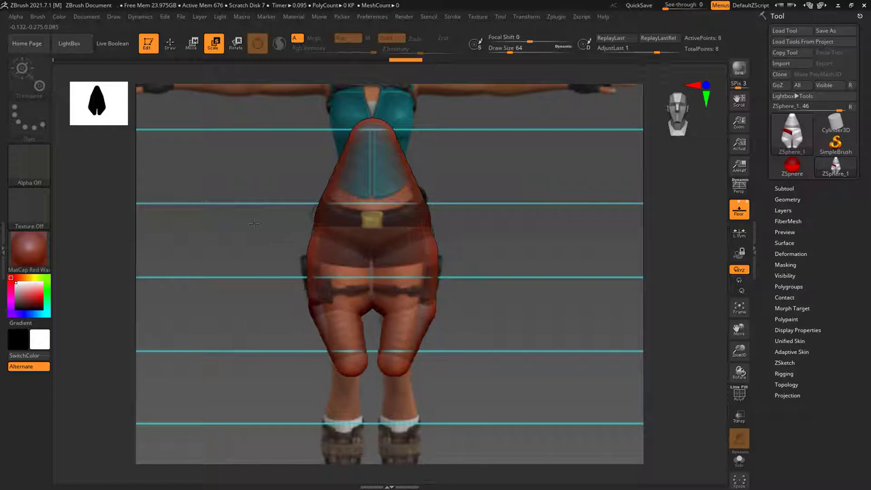
{"action": "left_click_drag", "start_coordinate": [331, 302], "coordinate": [357, 253]}
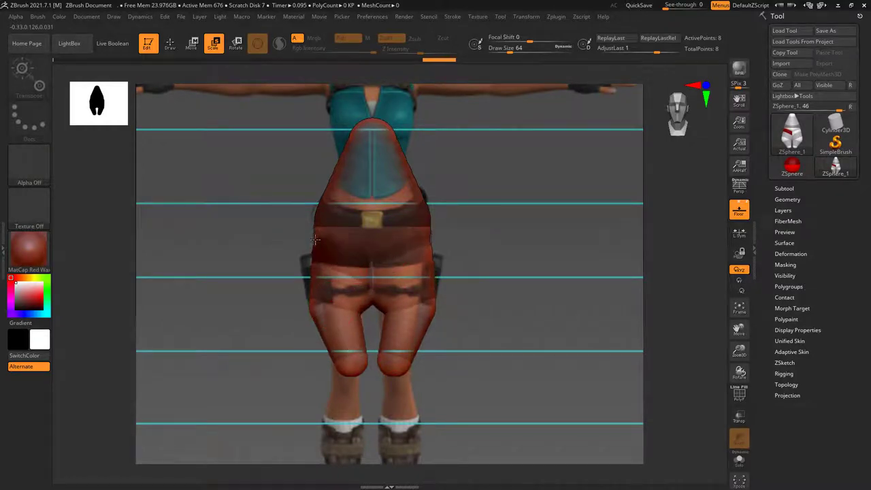
{"action": "mouse_move", "coordinate": [331, 292]}
{"action": "left_mouse_down"}
{"action": "mouse_move", "coordinate": [372, 219]}
{"action": "mouse_move", "coordinate": [320, 311]}
{"action": "mouse_move", "coordinate": [330, 310]}
{"action": "left_mouse_up"}
- Reposition and slim the thigh ZSpheres to follow the reference legs, undoing two adjustments
{"action": "key", "text": "w"}
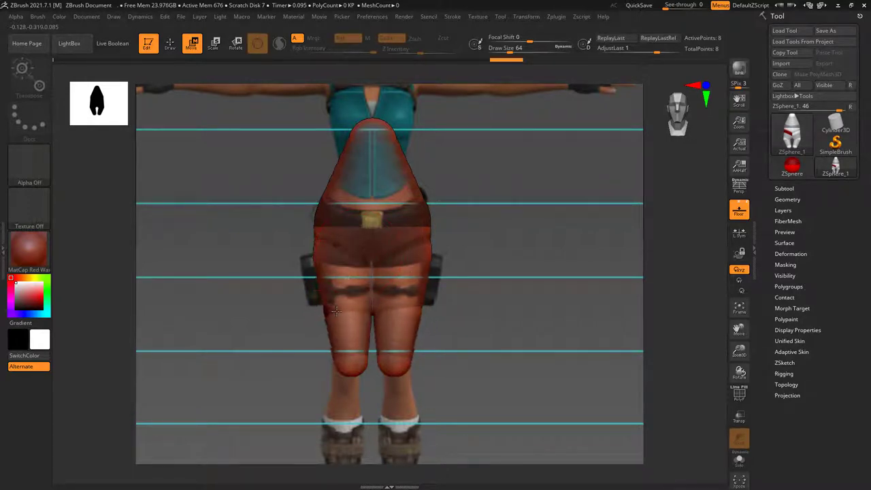
{"action": "left_click_drag", "start_coordinate": [356, 254], "coordinate": [350, 353]}
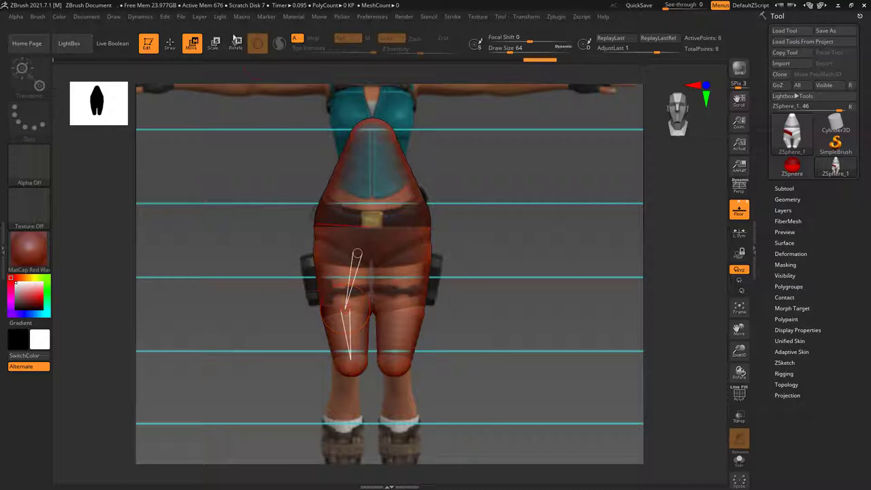
{"action": "key", "text": "e"}
{"action": "mouse_move", "coordinate": [323, 265]}
{"action": "left_mouse_down"}
{"action": "mouse_move", "coordinate": [331, 262]}
{"action": "mouse_move", "coordinate": [327, 229]}
{"action": "left_mouse_up"}
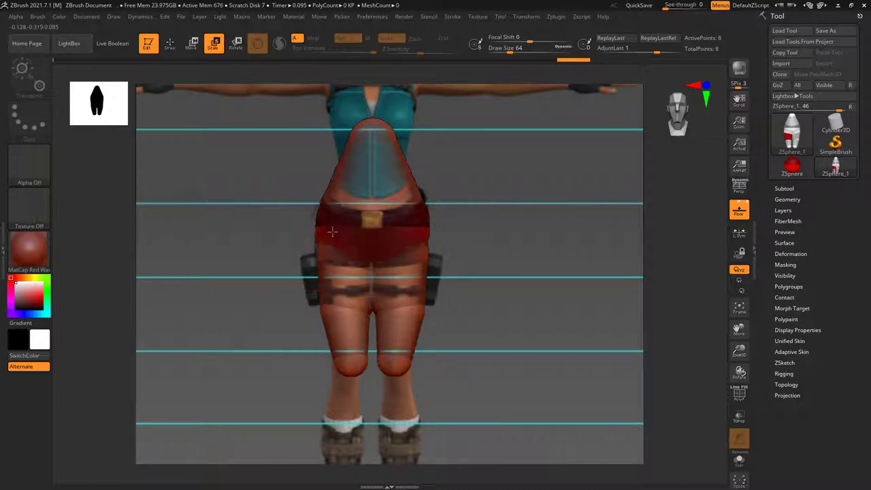
{"action": "key", "text": "w"}
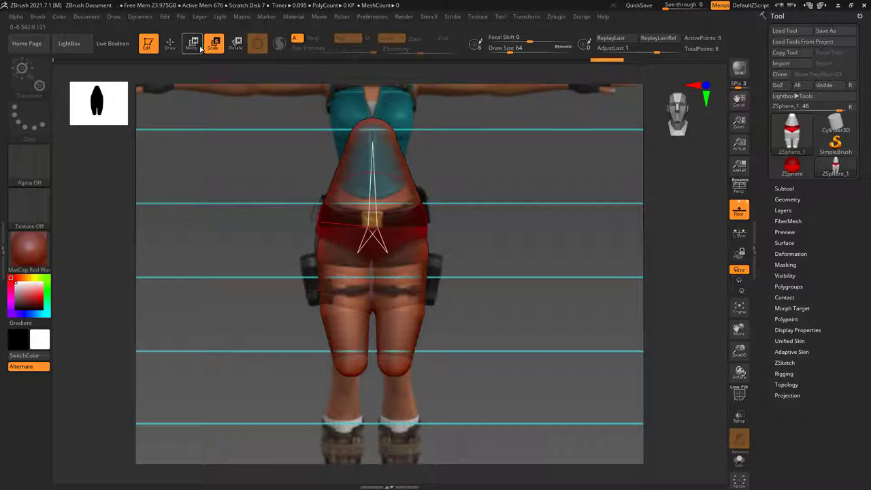
{"action": "left_click_drag", "start_coordinate": [384, 251], "coordinate": [400, 344]}
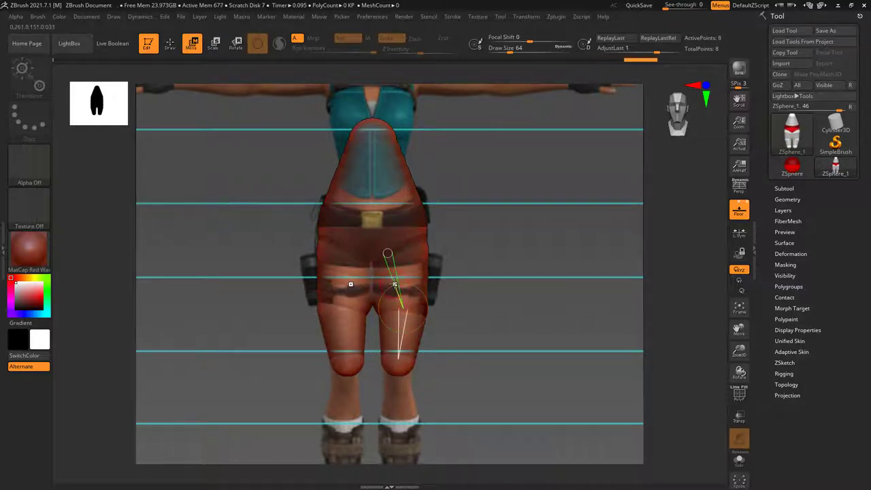
{"action": "key", "text": "y"}
{"action": "key", "text": "y"}
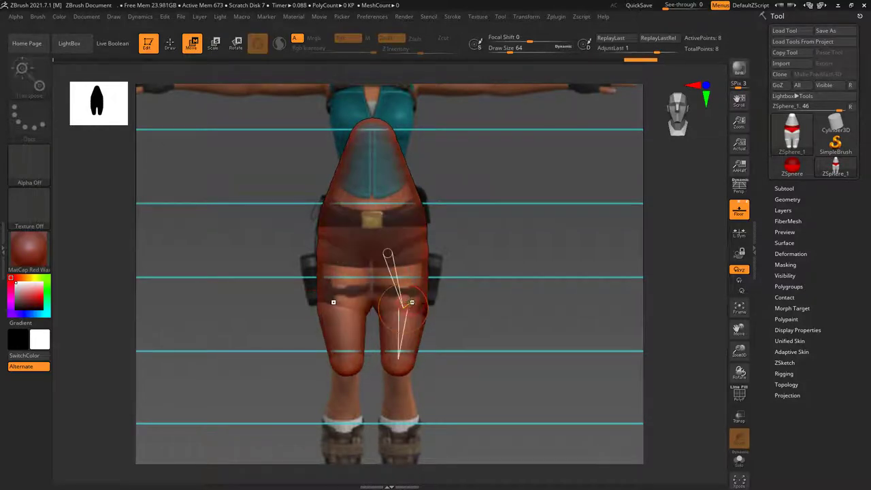
{"action": "left_click_drag", "start_coordinate": [408, 306], "coordinate": [414, 308]}
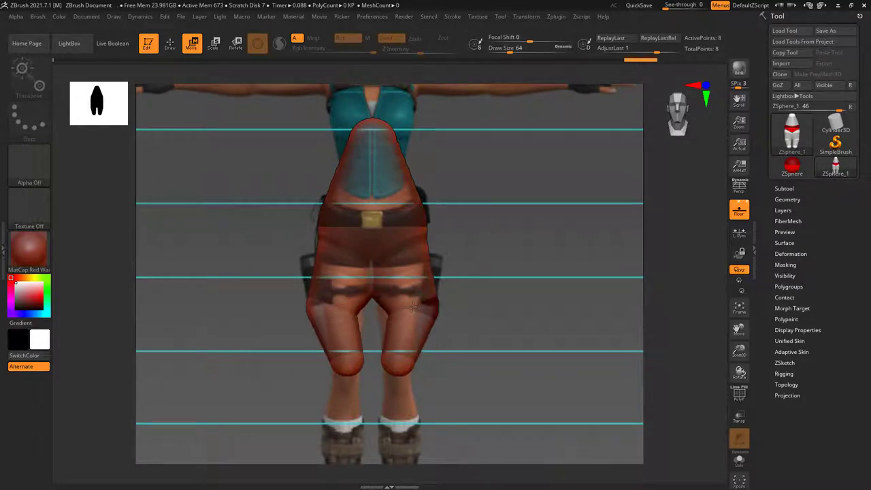
{"action": "left_click_drag", "start_coordinate": [387, 254], "coordinate": [399, 353]}
{"action": "key", "text": "ctrl+z"}
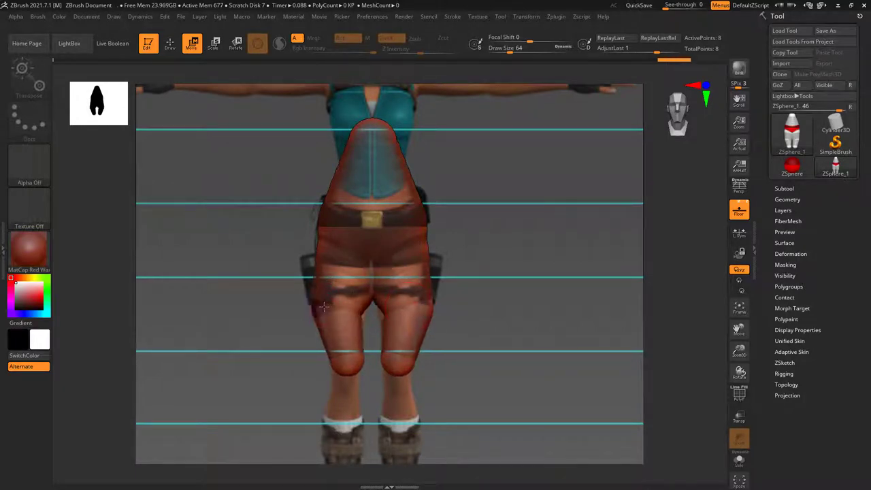
{"action": "key", "text": "ctrl+z"}
{"action": "key", "text": "ctrl+z"}
{"action": "key", "text": "ctrl+z"}
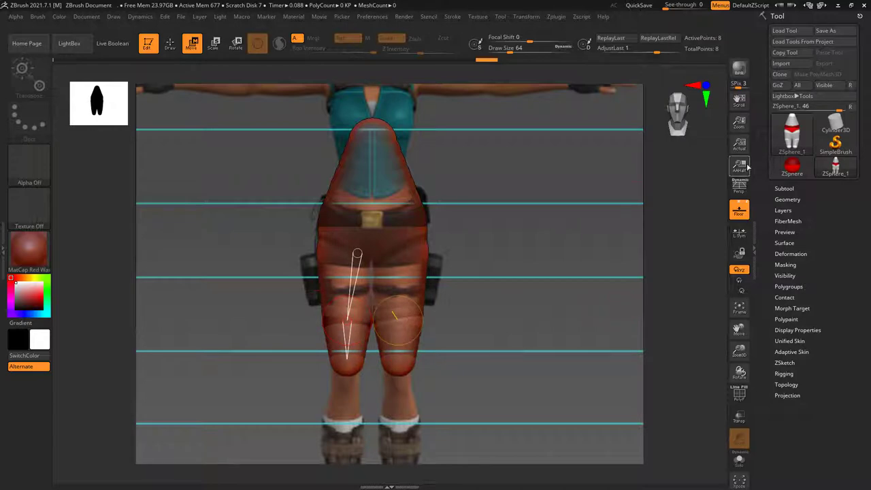
- Add a sphere partway down the thigh chain, then resize and reposition the thigh spheres
{"action": "left_click", "coordinate": [170, 43]}
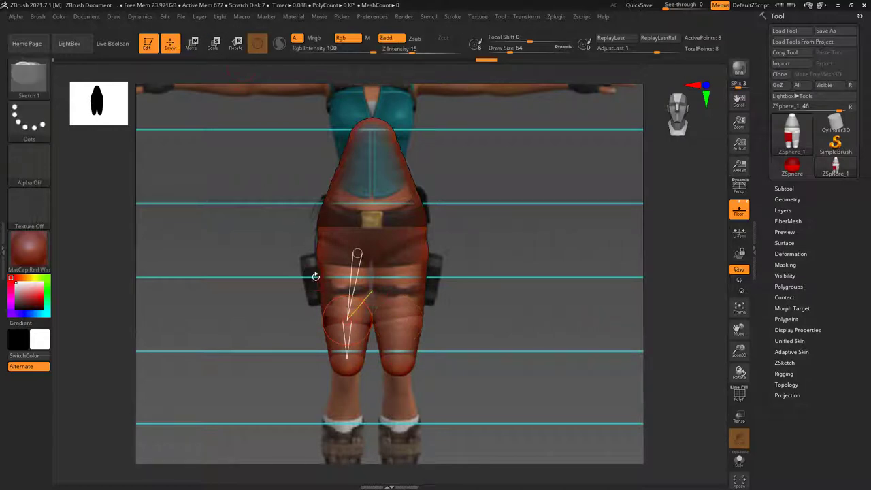
{"action": "left_click", "coordinate": [340, 293]}
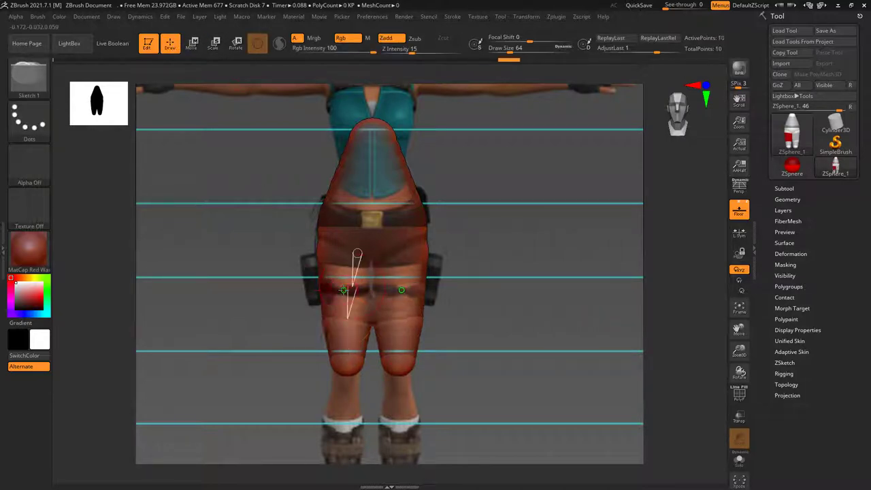
{"action": "left_click", "coordinate": [213, 43]}
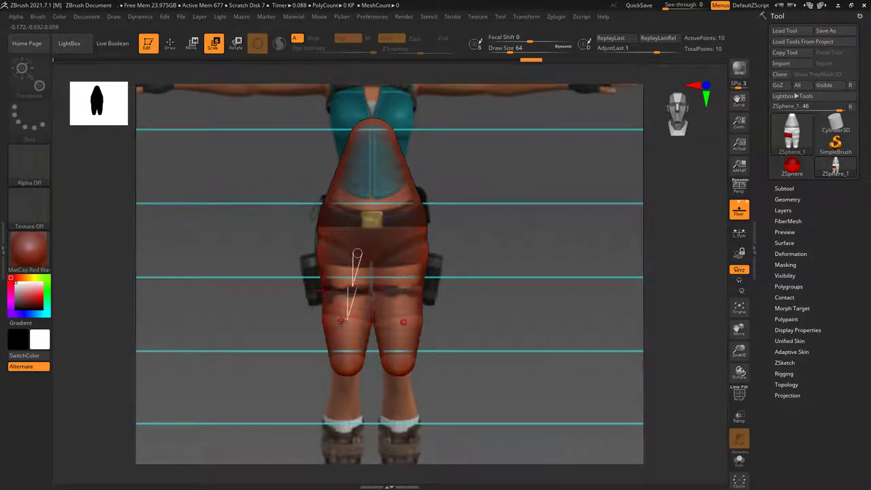
{"action": "left_click_drag", "start_coordinate": [351, 287], "coordinate": [347, 355]}
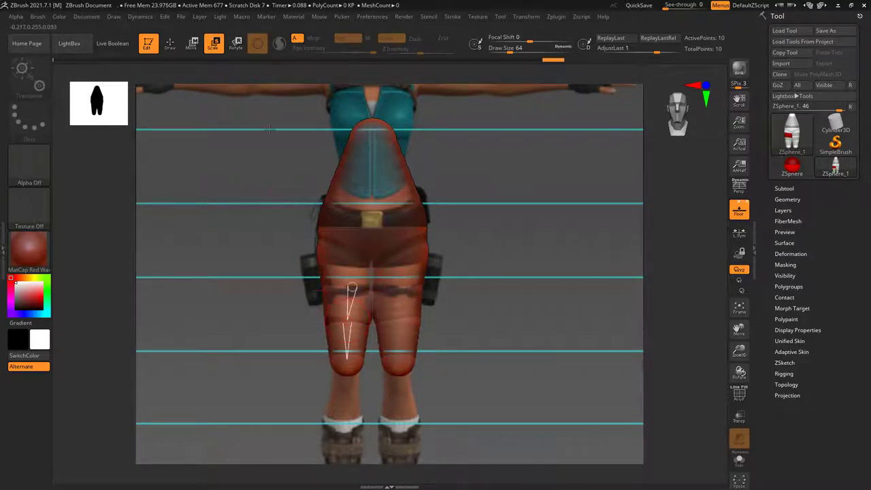
{"action": "key", "text": "w"}
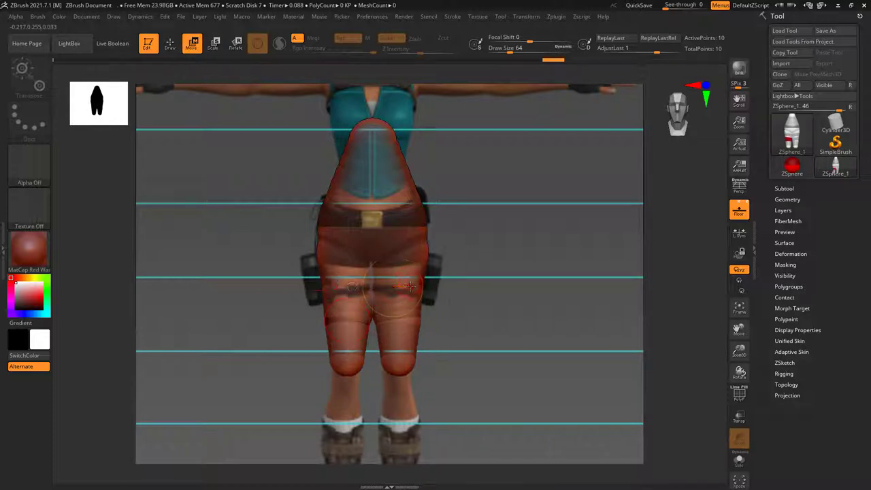
{"action": "left_click_drag", "start_coordinate": [387, 253], "coordinate": [398, 318]}
{"action": "left_click", "coordinate": [383, 292]}
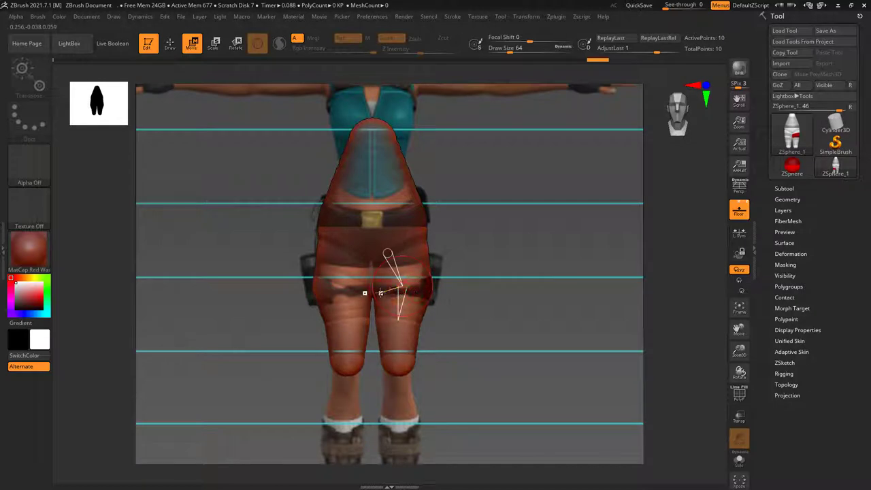
{"action": "key", "text": "ctrl+z"}
{"action": "mouse_move", "coordinate": [406, 310]}
{"action": "left_mouse_down"}
{"action": "mouse_move", "coordinate": [403, 253]}
{"action": "mouse_move", "coordinate": [404, 300]}
{"action": "left_mouse_up"}
{"action": "key", "text": "y"}
{"action": "key", "text": "y"}
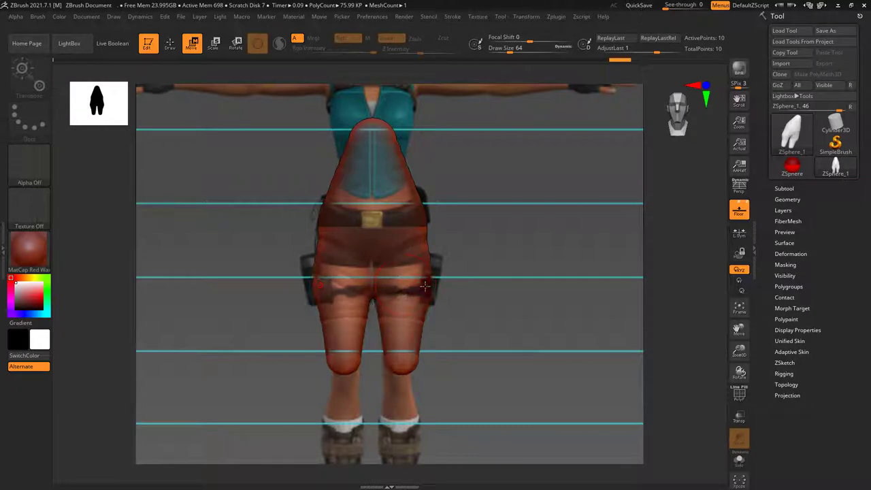
{"action": "left_click_drag", "start_coordinate": [387, 254], "coordinate": [401, 299]}
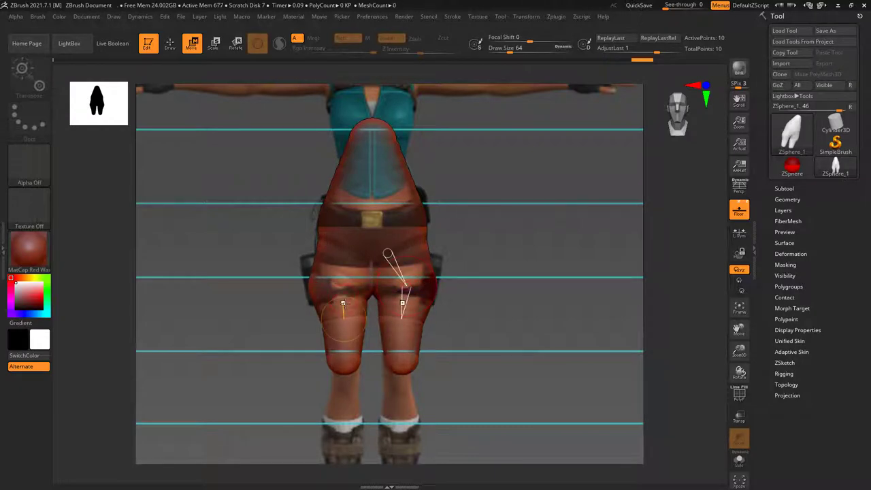
{"action": "mouse_move", "coordinate": [344, 308]}
{"action": "left_mouse_down"}
{"action": "mouse_move", "coordinate": [318, 285]}
{"action": "mouse_move", "coordinate": [319, 307]}
{"action": "left_mouse_up"}
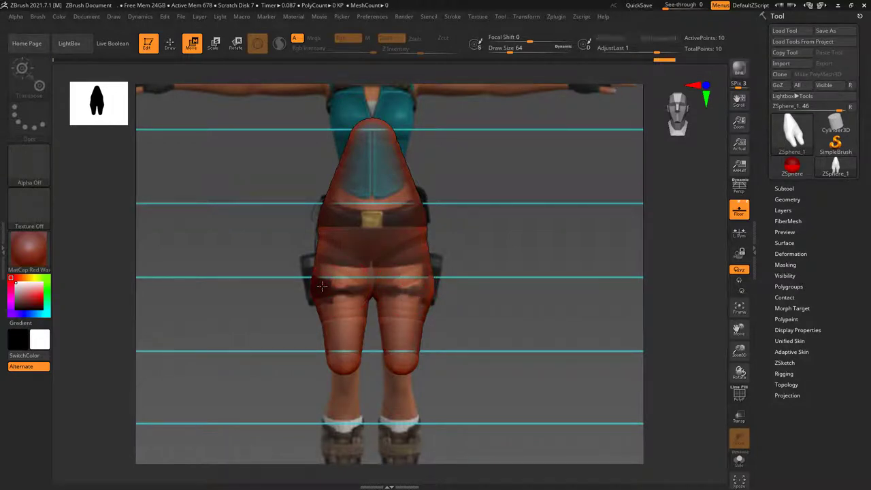
- Preview the skinned legs, then add mirrored ZSpheres at both knees
{"action": "key", "text": "y"}
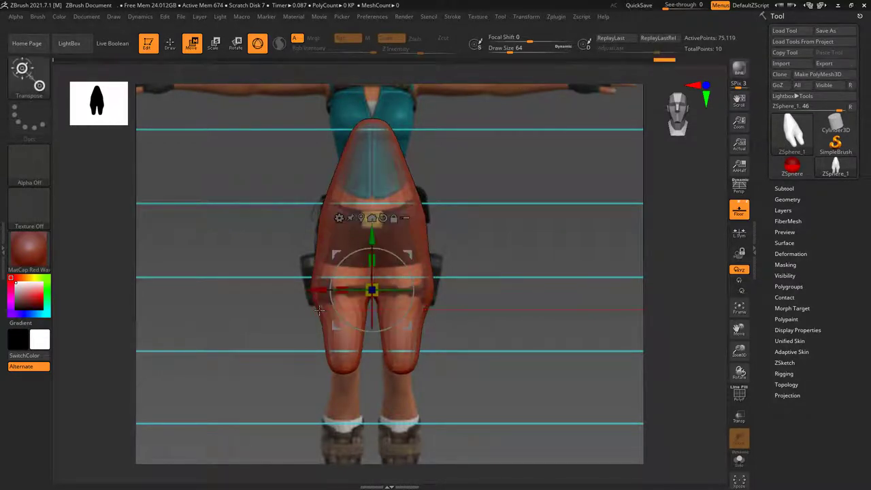
{"action": "left_click_drag", "start_coordinate": [377, 323], "coordinate": [398, 263], "text": "alt"}
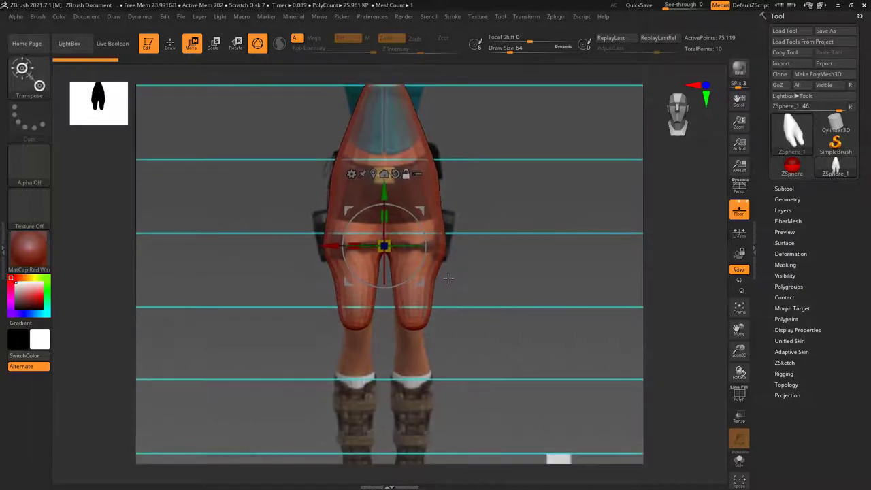
{"action": "left_click", "coordinate": [235, 49]}
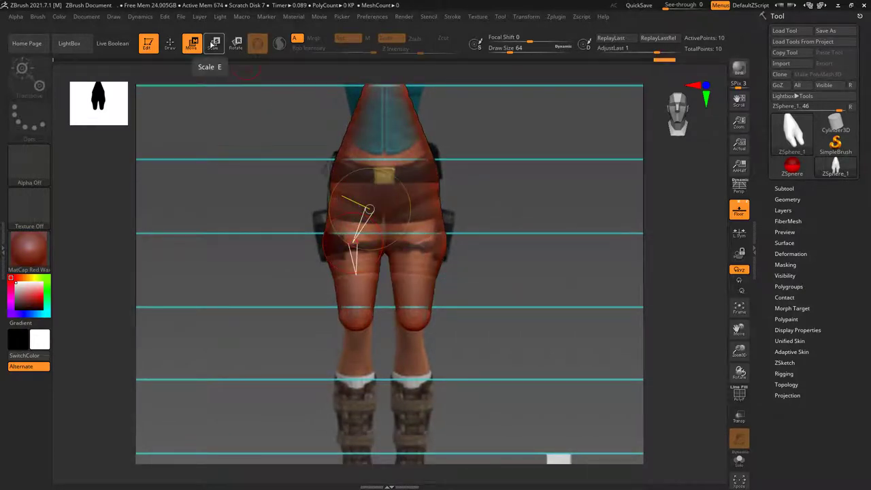
{"action": "left_click", "coordinate": [170, 43]}
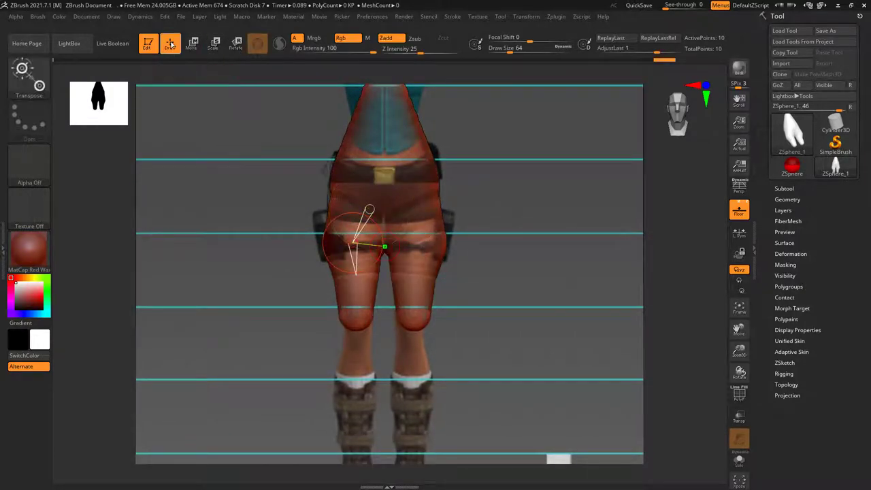
{"action": "left_click", "coordinate": [354, 328]}
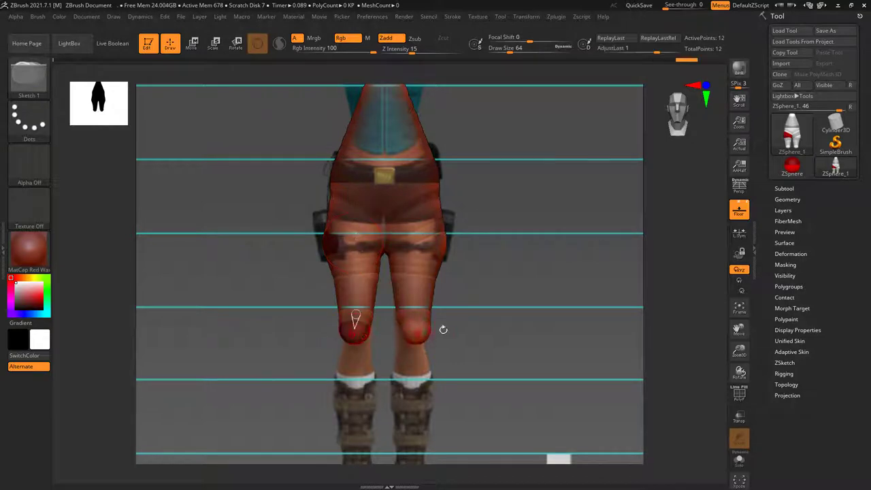
- From a side view, pull the knee ZSphere down and straighten the shin toward the foot
{"action": "left_click_drag", "start_coordinate": [463, 323], "coordinate": [431, 338]}
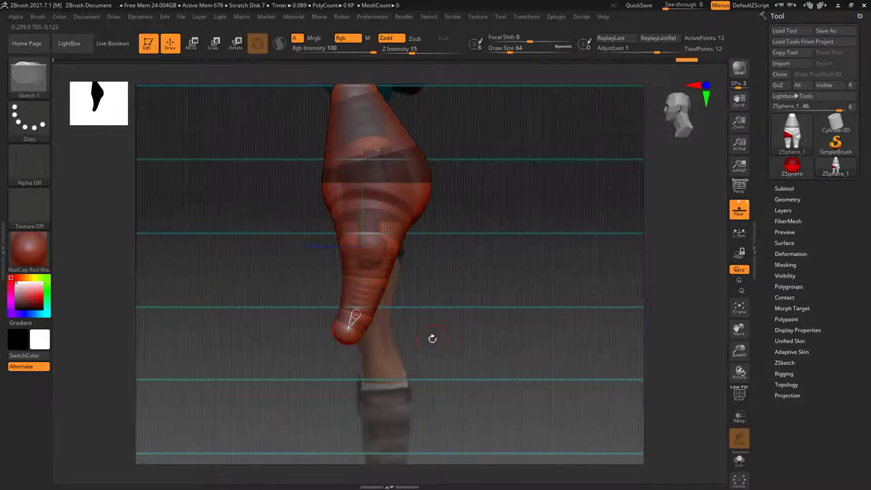
{"action": "left_click_drag", "start_coordinate": [437, 301], "coordinate": [327, 164]}
{"action": "key", "text": "w"}
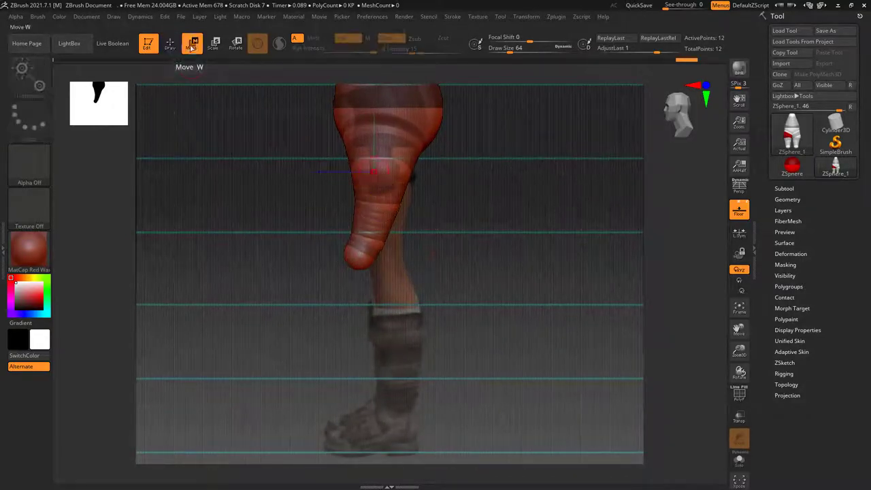
{"action": "mouse_move", "coordinate": [349, 261]}
{"action": "left_mouse_down"}
{"action": "mouse_move", "coordinate": [398, 335]}
{"action": "mouse_move", "coordinate": [387, 408]}
{"action": "left_mouse_up"}
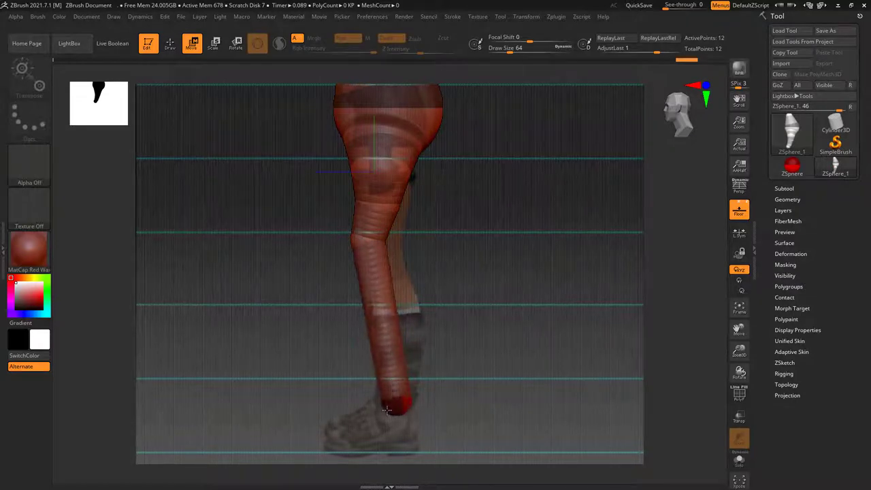
{"action": "mouse_move", "coordinate": [355, 238]}
{"action": "left_mouse_down"}
{"action": "mouse_move", "coordinate": [379, 253]}
{"action": "mouse_move", "coordinate": [371, 266]}
{"action": "left_mouse_up"}
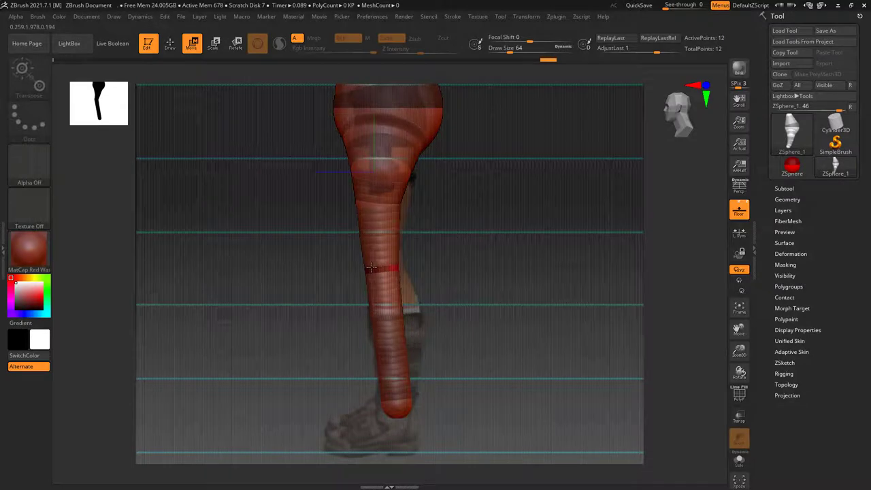
- Insert two ZSpheres along the shin and leg, and shift the knee bend of the chain
{"action": "left_click", "coordinate": [170, 44]}
{"action": "left_click", "coordinate": [388, 328]}
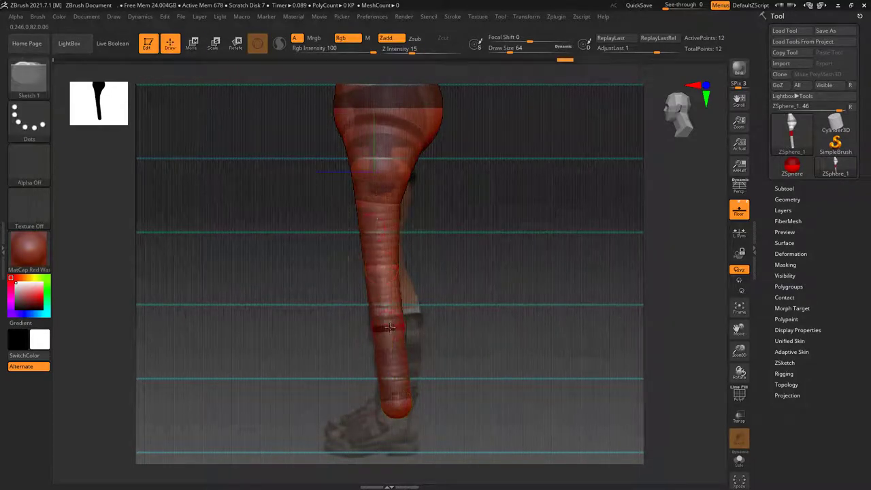
{"action": "left_click", "coordinate": [381, 231]}
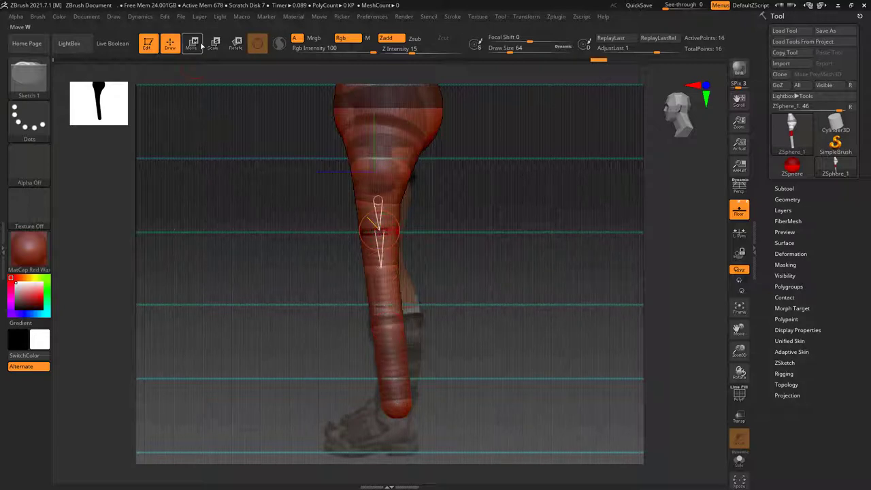
{"action": "key", "text": "w"}
{"action": "key", "text": "e"}
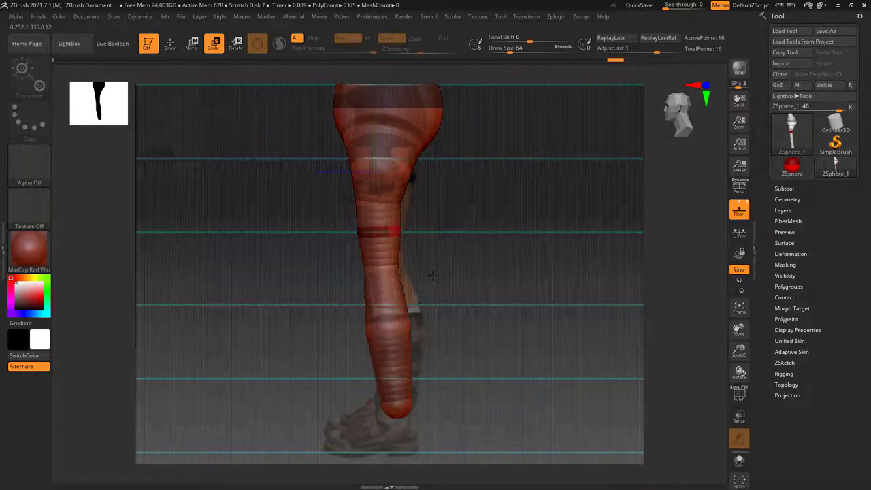
{"action": "key", "text": "w"}
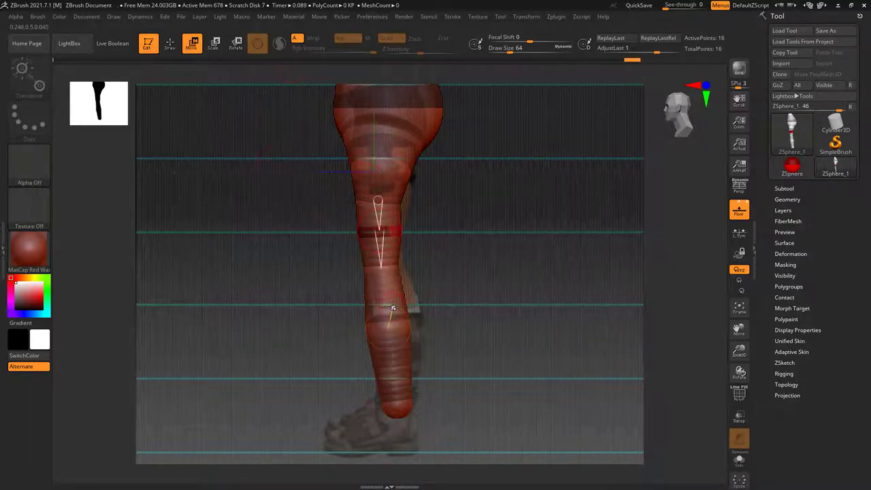
{"action": "mouse_move", "coordinate": [398, 329]}
{"action": "left_mouse_down"}
{"action": "mouse_move", "coordinate": [394, 266]}
{"action": "mouse_move", "coordinate": [381, 271]}
{"action": "left_mouse_up"}
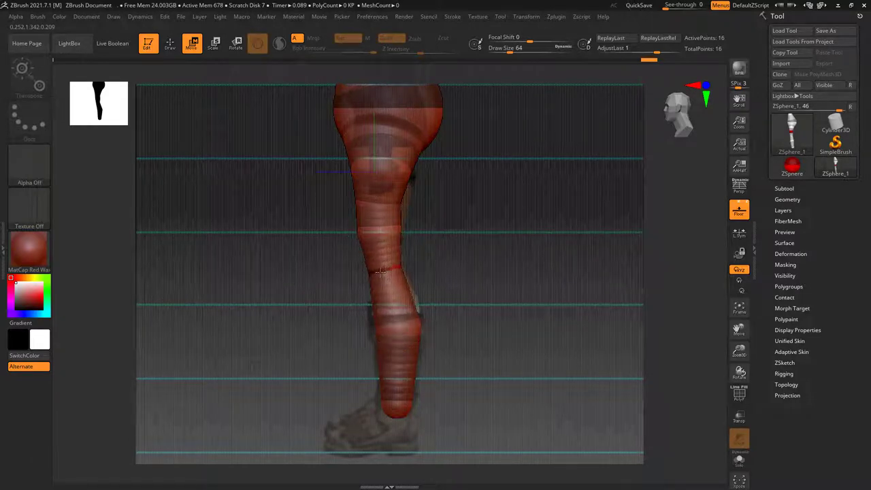
{"action": "left_click", "coordinate": [384, 232]}
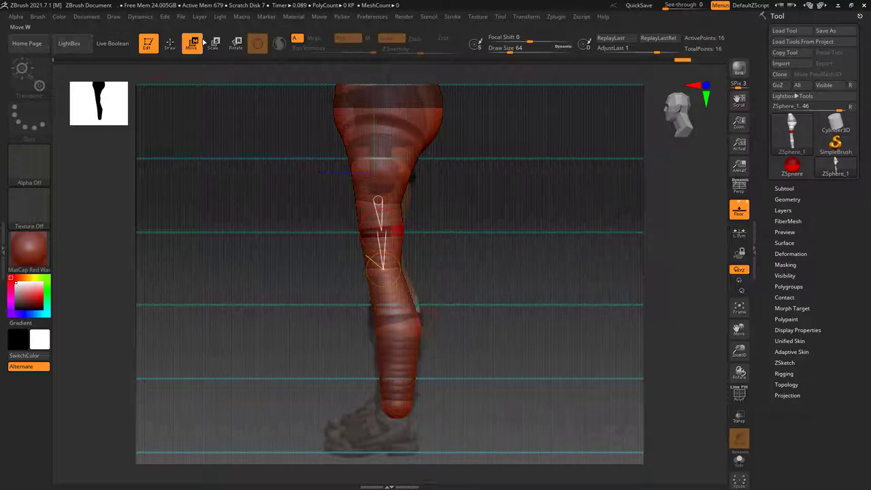
- Add a shin ZSphere, enlarge it slightly, and pull the knee joint down to bend the leg
{"action": "left_click", "coordinate": [170, 43]}
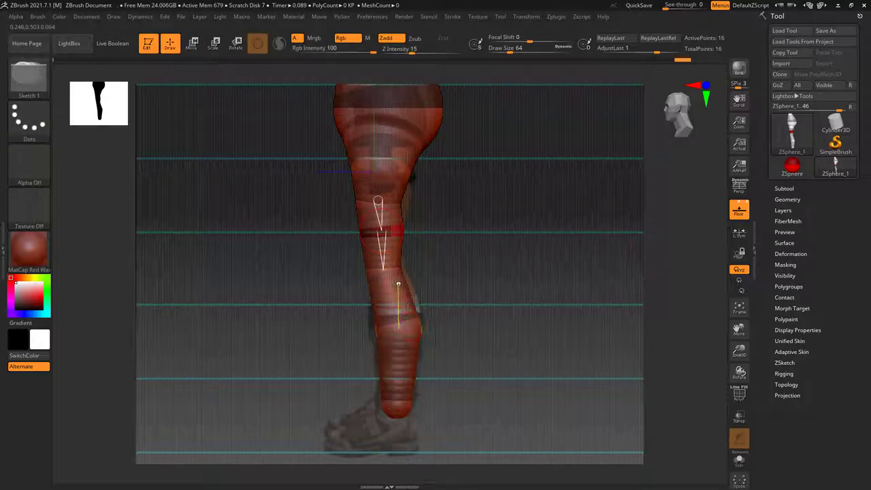
{"action": "left_click", "coordinate": [398, 284]}
{"action": "left_click", "coordinate": [215, 45]}
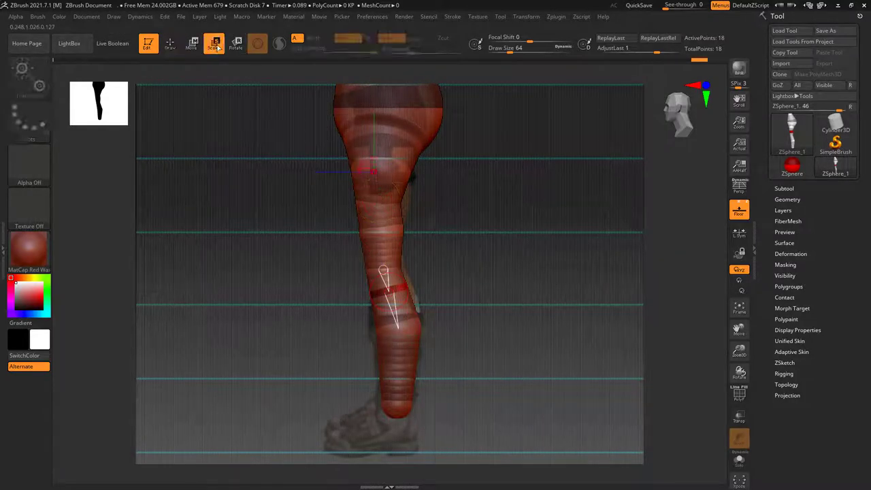
{"action": "left_click_drag", "start_coordinate": [402, 289], "coordinate": [432, 309]}
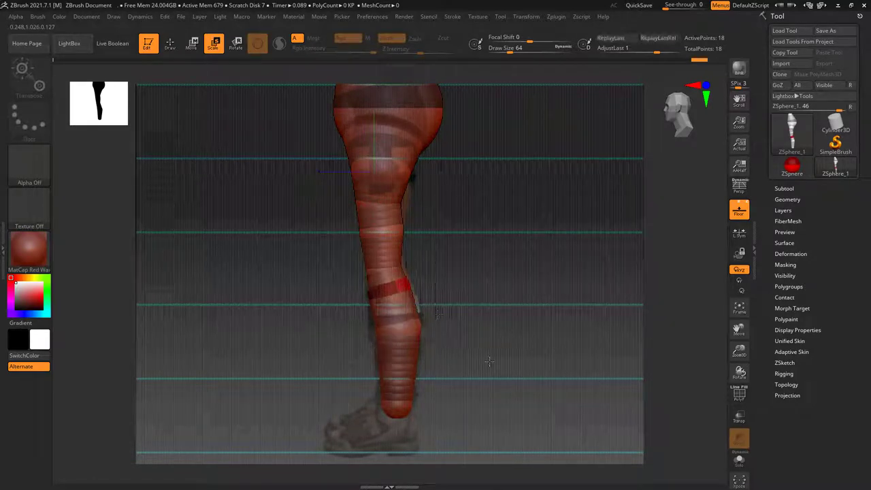
{"action": "left_click", "coordinate": [193, 43]}
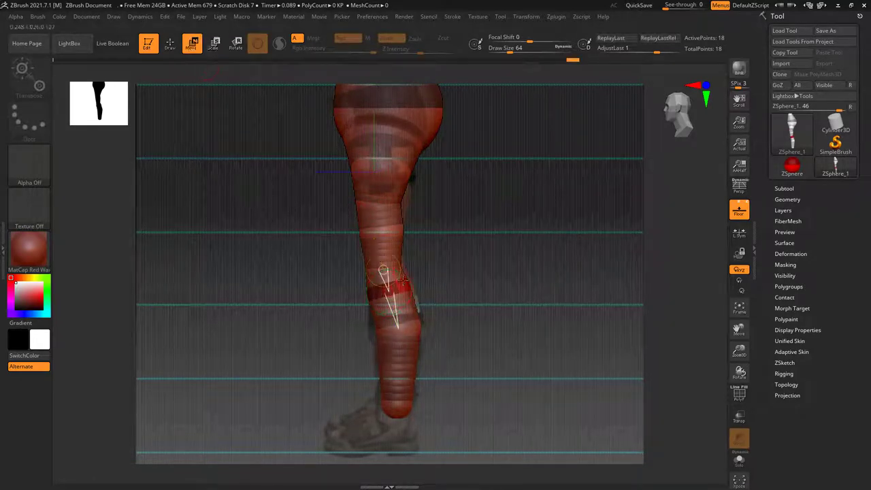
{"action": "left_click_drag", "start_coordinate": [404, 278], "coordinate": [408, 291]}
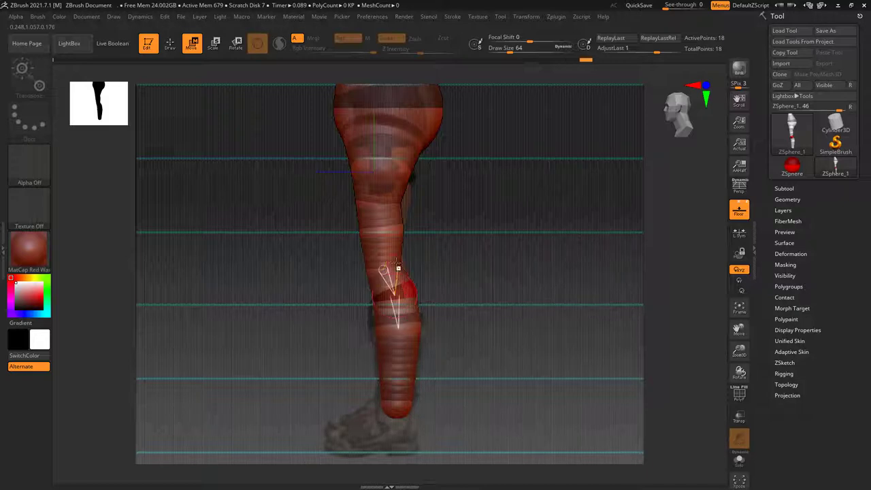
- Preview the leg as an Adaptive Skin, then rotate the model to a front view
{"action": "key", "text": "a"}
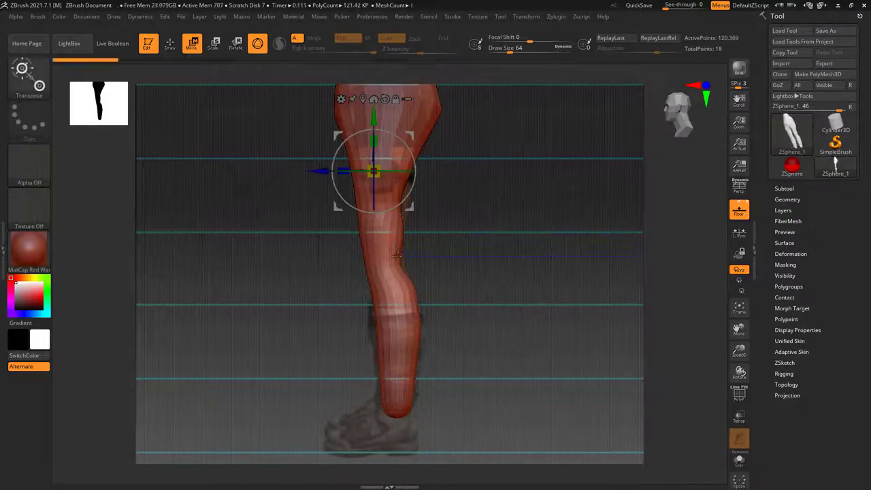
{"action": "key", "text": "a"}
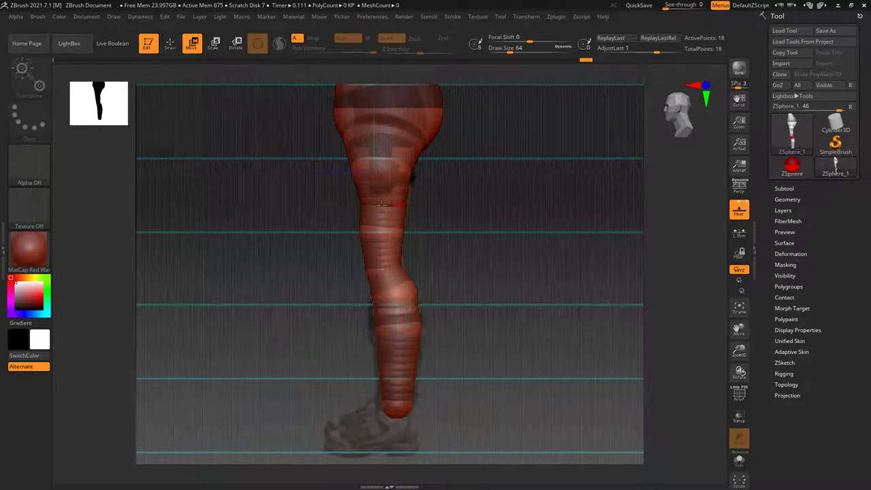
{"action": "left_click_drag", "start_coordinate": [381, 168], "coordinate": [383, 228]}
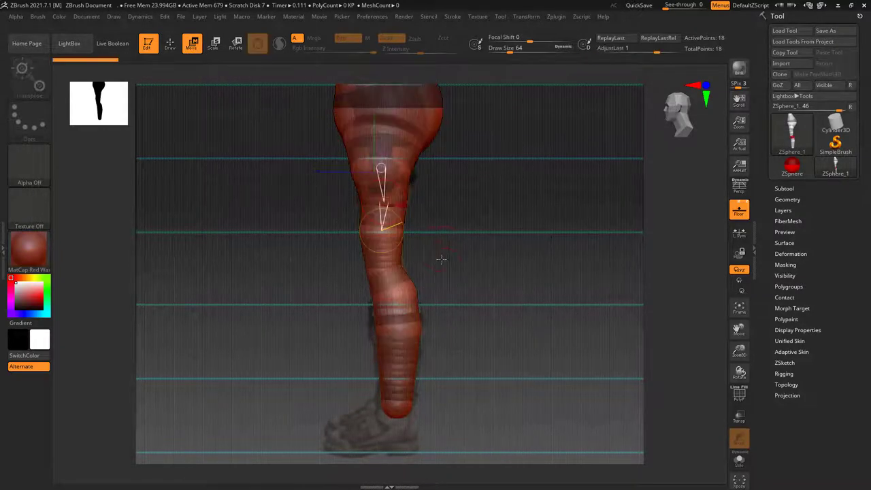
{"action": "left_click_drag", "start_coordinate": [441, 259], "coordinate": [495, 269], "text": "shift"}
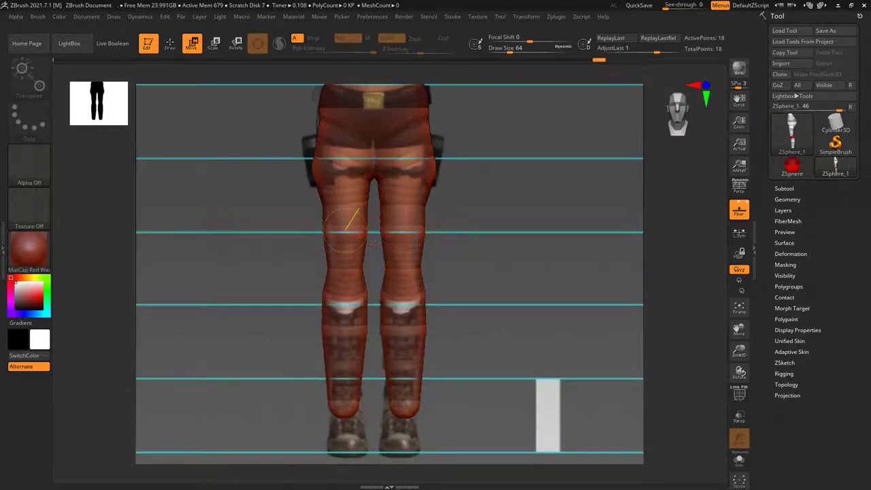
- Scale both thigh ZSpheres to match the front reference, undoing the stray gizmo toggle
{"action": "left_click", "coordinate": [209, 49]}
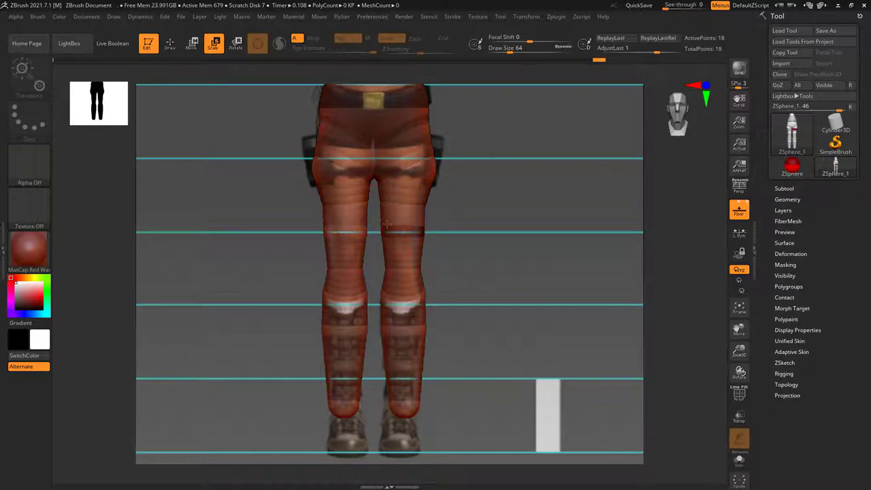
{"action": "mouse_move", "coordinate": [356, 200]}
{"action": "left_mouse_down"}
{"action": "mouse_move", "coordinate": [385, 291]}
{"action": "mouse_move", "coordinate": [403, 272]}
{"action": "mouse_move", "coordinate": [383, 204]}
{"action": "mouse_move", "coordinate": [318, 163]}
{"action": "left_mouse_up"}
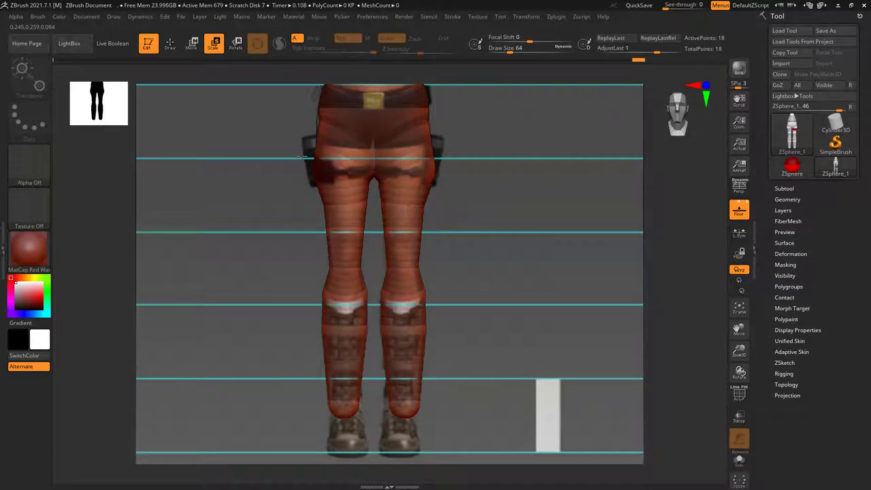
{"action": "left_click_drag", "start_coordinate": [359, 135], "coordinate": [345, 200]}
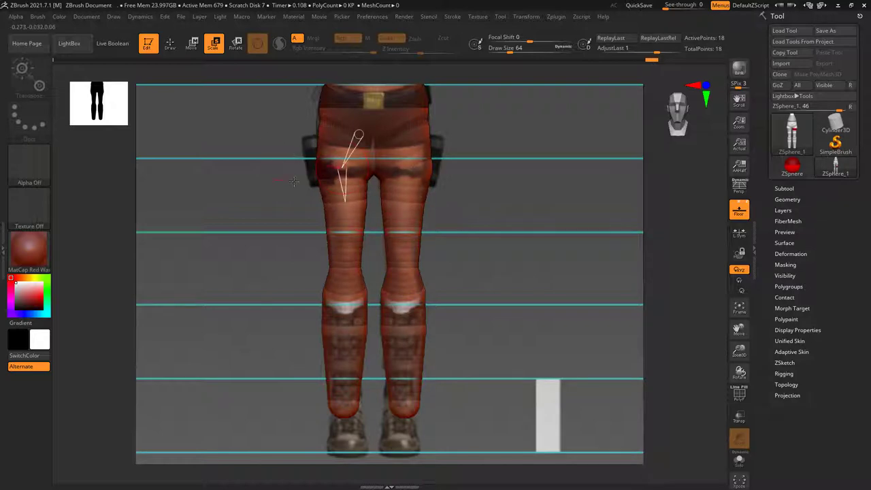
{"action": "left_click", "coordinate": [548, 293], "text": "ctrl"}
{"action": "key", "text": "y"}
{"action": "key", "text": "ctrl+z"}
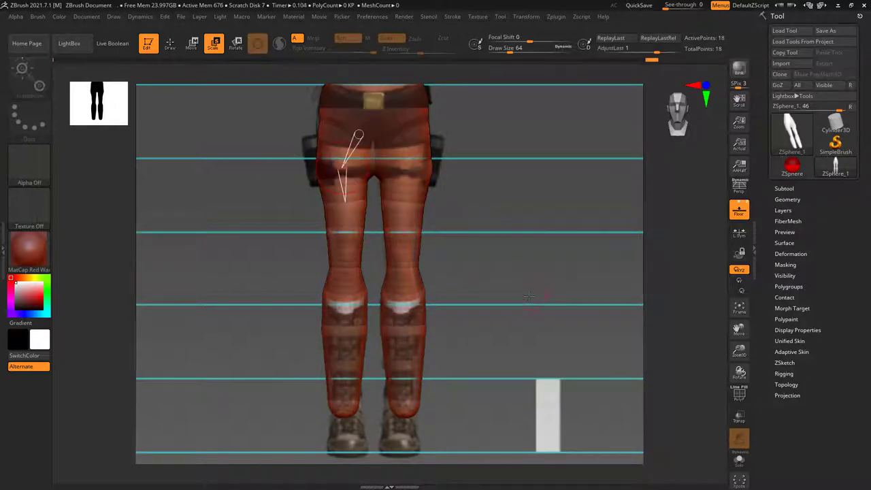
{"action": "key", "text": "ctrl+z"}
- Add ZSpheres at the leg tip and pull them forward into a bent foot
{"action": "left_click_drag", "start_coordinate": [472, 334], "coordinate": [463, 245], "text": "alt"}
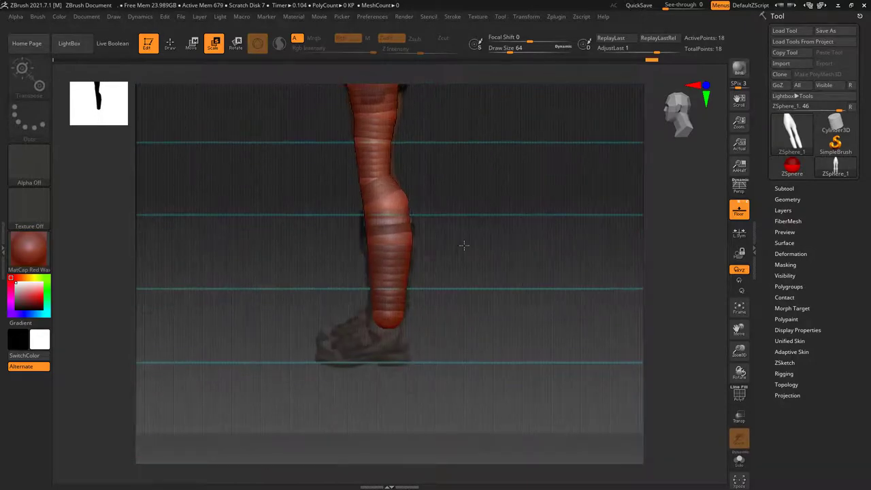
{"action": "left_click", "coordinate": [174, 43]}
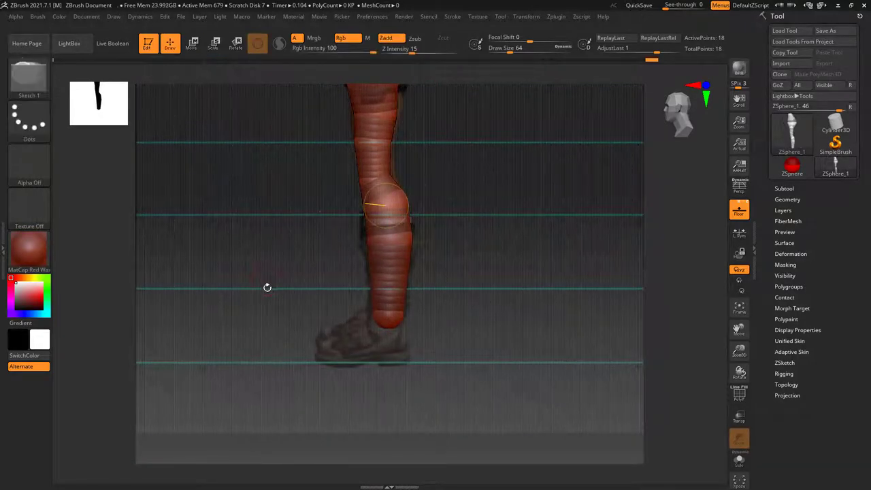
{"action": "left_click_drag", "start_coordinate": [266, 288], "coordinate": [268, 259]}
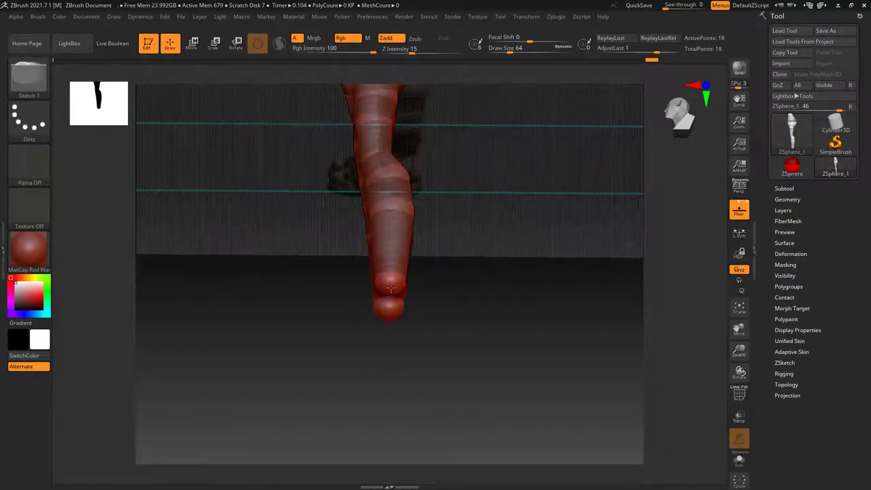
{"action": "mouse_move", "coordinate": [392, 288]}
{"action": "left_mouse_down"}
{"action": "mouse_move", "coordinate": [389, 303]}
{"action": "mouse_move", "coordinate": [451, 270]}
{"action": "left_mouse_up"}
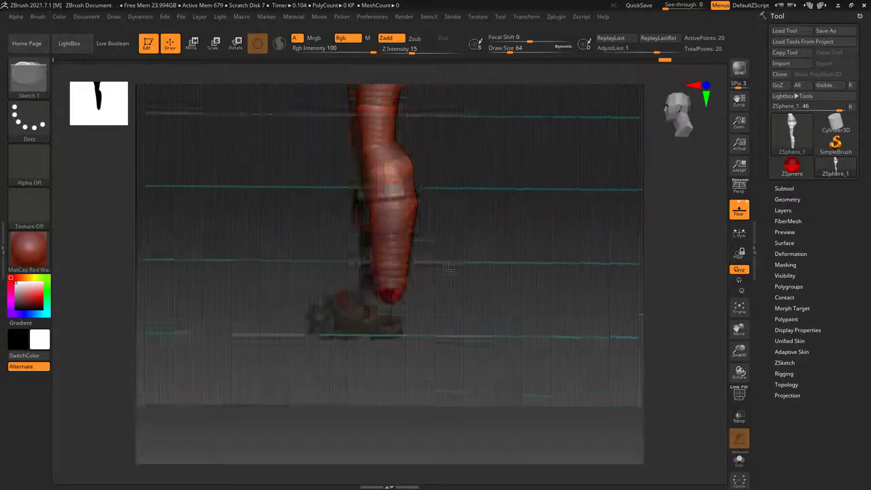
{"action": "key", "text": "w"}
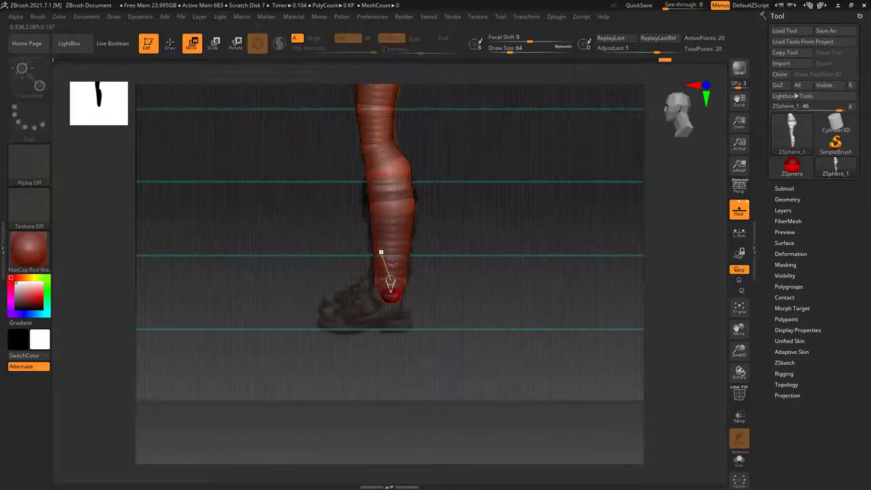
{"action": "mouse_move", "coordinate": [390, 284]}
{"action": "left_mouse_down"}
{"action": "mouse_move", "coordinate": [367, 319]}
{"action": "mouse_move", "coordinate": [313, 333]}
{"action": "mouse_move", "coordinate": [442, 371]}
{"action": "left_mouse_up"}
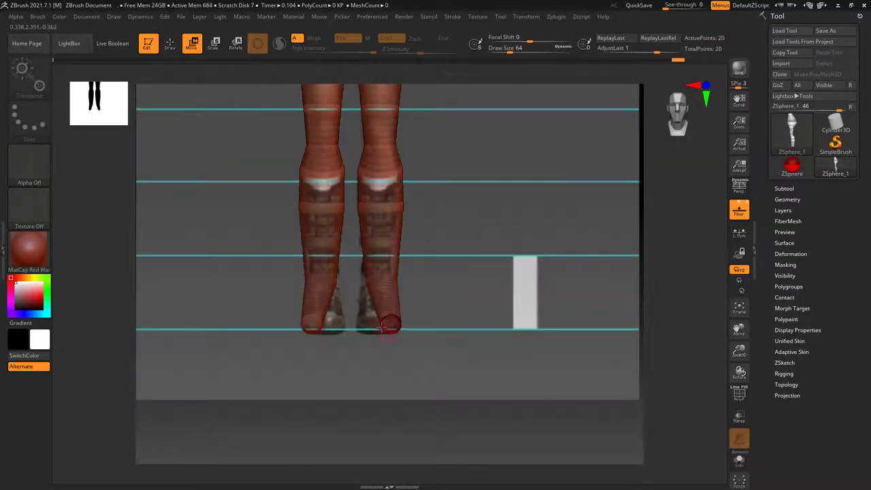
{"action": "mouse_move", "coordinate": [389, 323]}
{"action": "left_mouse_down"}
{"action": "mouse_move", "coordinate": [376, 327]}
{"action": "mouse_move", "coordinate": [407, 269]}
{"action": "left_mouse_up"}
{"action": "key", "text": "p"}
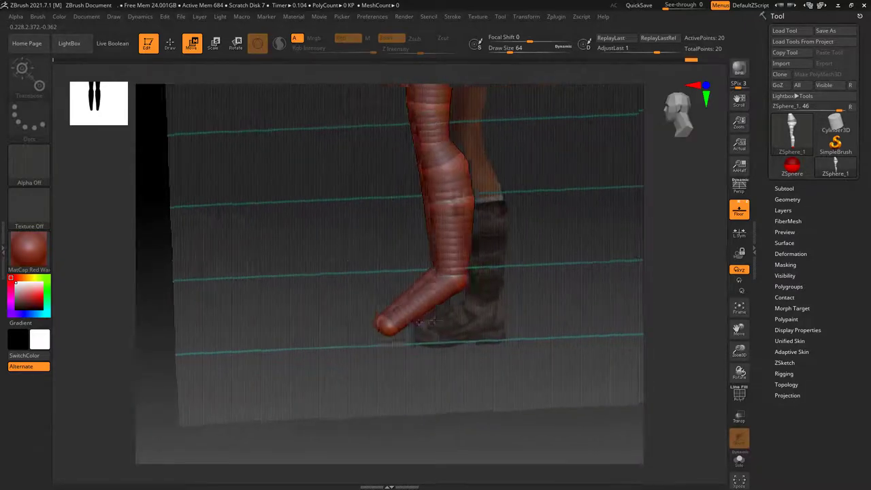
- From the side profile, resize the foot ZSphere and flatten the foot forward toward the toe
{"action": "left_click_drag", "start_coordinate": [482, 316], "coordinate": [278, 91], "text": "shift"}
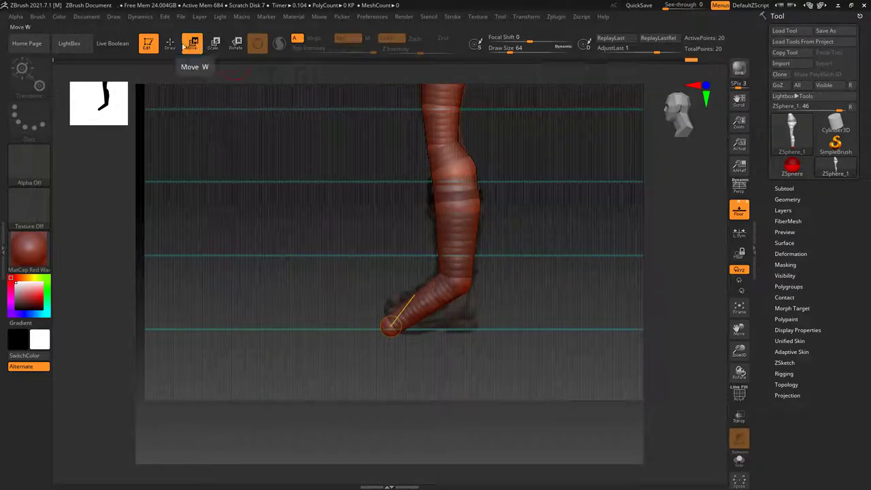
{"action": "left_click", "coordinate": [170, 44]}
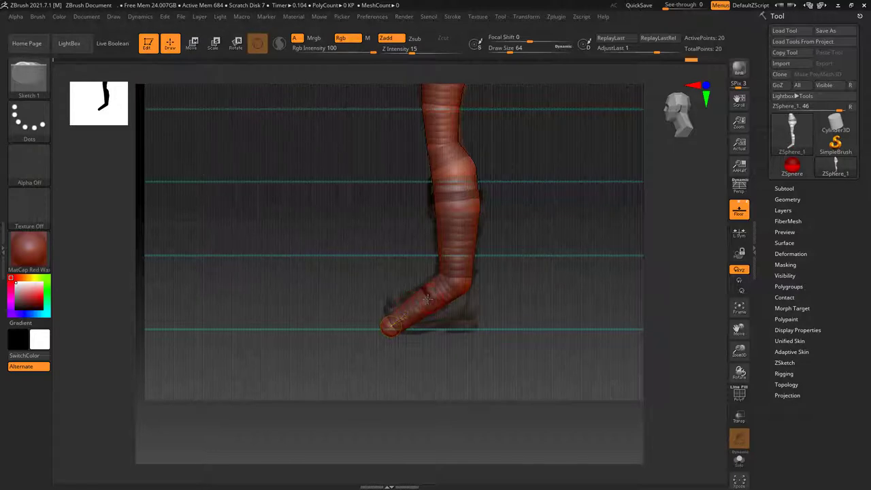
{"action": "key", "text": "w"}
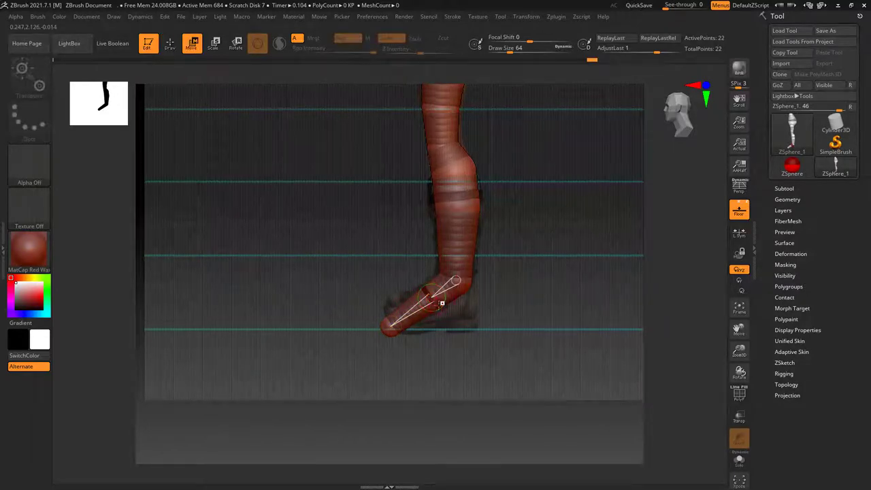
{"action": "key", "text": "e"}
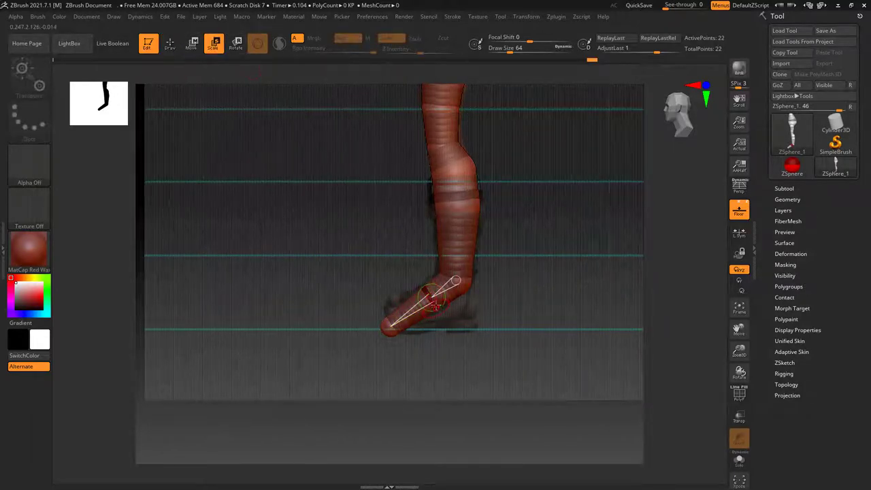
{"action": "left_click_drag", "start_coordinate": [434, 304], "coordinate": [502, 370]}
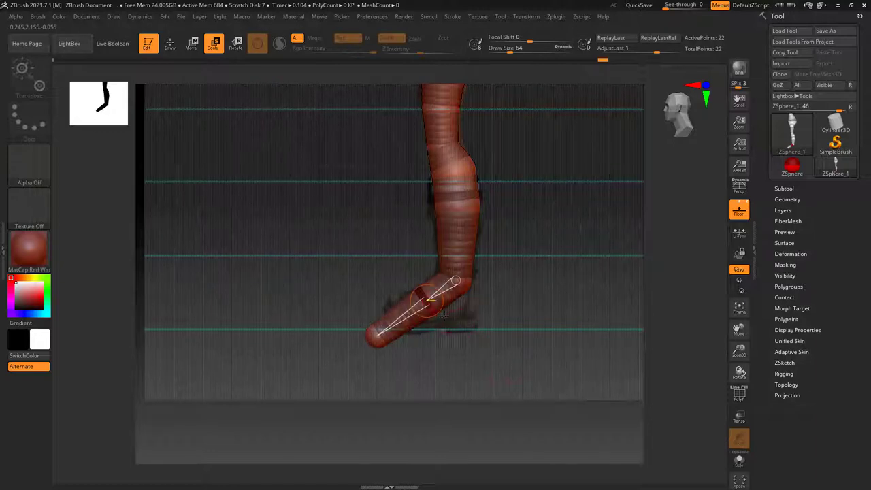
{"action": "left_click", "coordinate": [191, 43]}
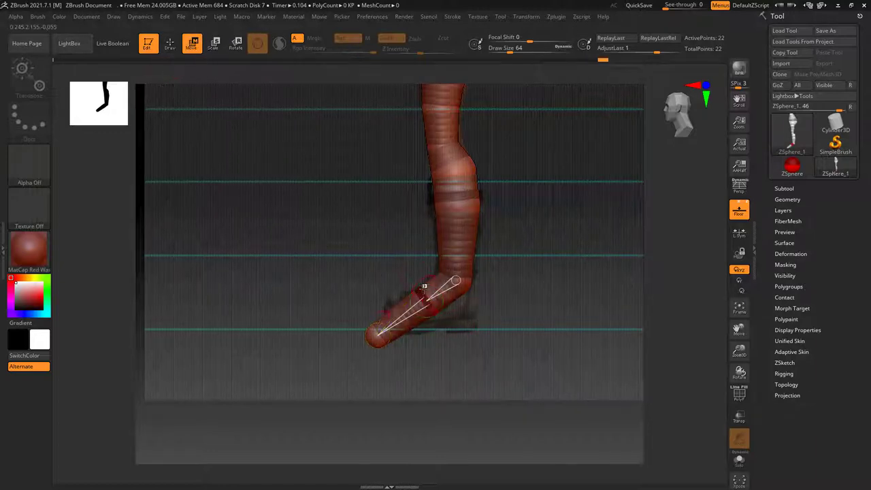
{"action": "left_click", "coordinate": [384, 336]}
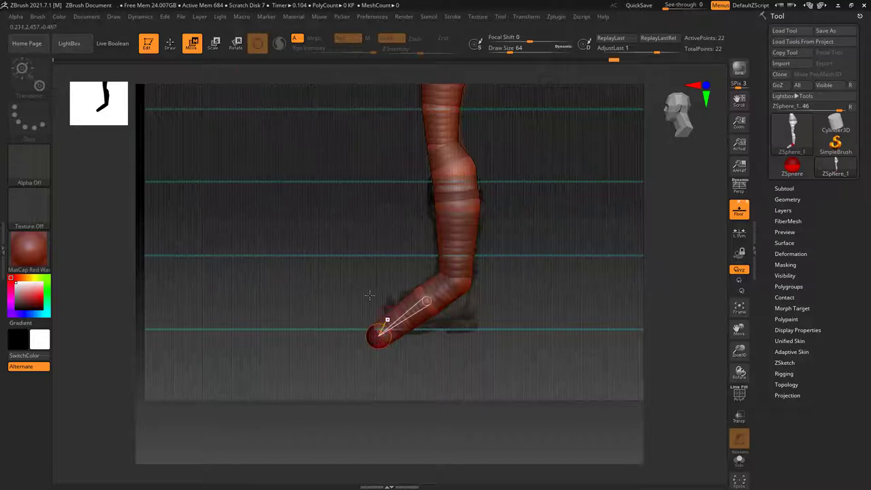
{"action": "key", "text": "e"}
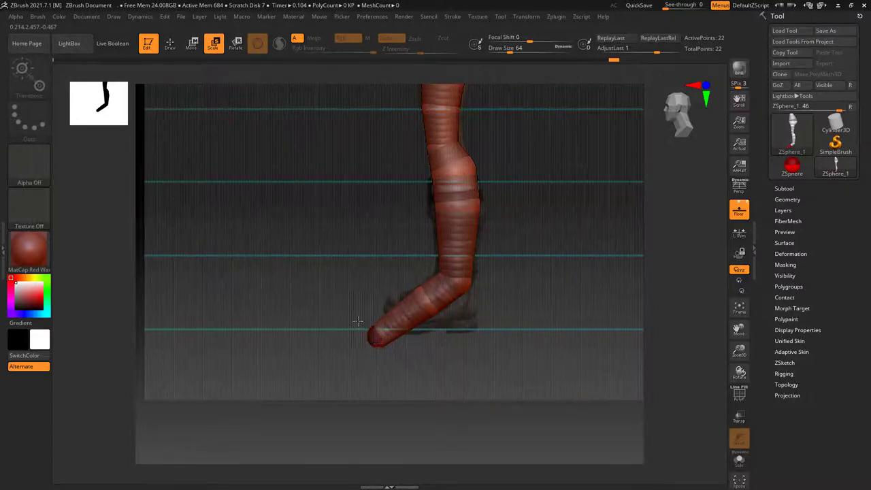
{"action": "left_click", "coordinate": [192, 43]}
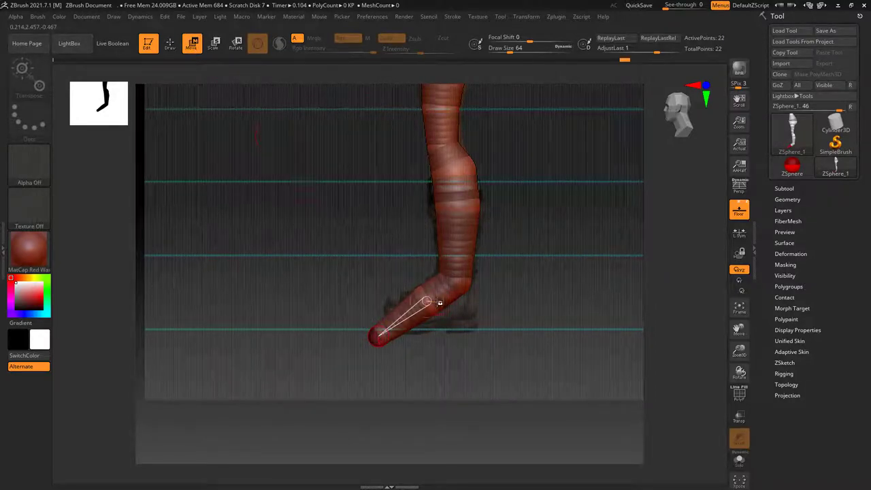
{"action": "mouse_move", "coordinate": [428, 300]}
{"action": "left_mouse_down"}
{"action": "mouse_move", "coordinate": [387, 332]}
{"action": "mouse_move", "coordinate": [393, 322]}
{"action": "left_mouse_up"}
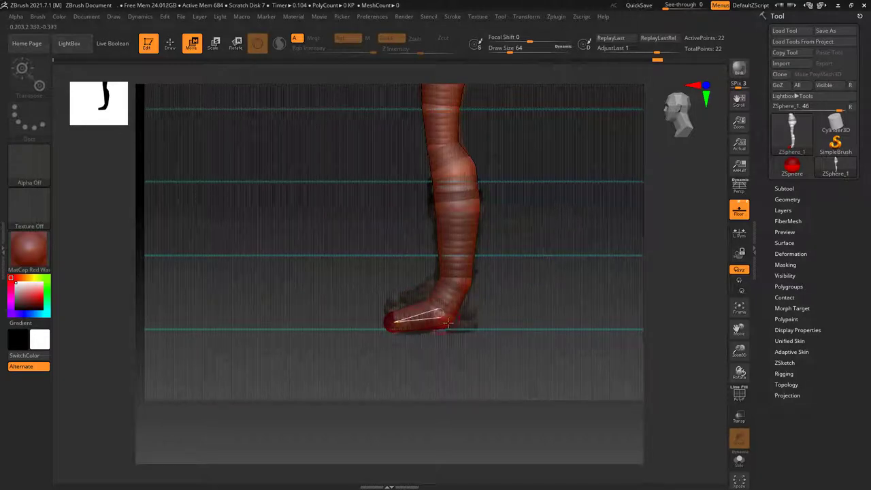
- Adjust the toe-to-ankle link and check both feet from the front, side and back
{"action": "left_click_drag", "start_coordinate": [393, 323], "coordinate": [455, 280]}
{"action": "left_click_drag", "start_coordinate": [517, 333], "coordinate": [466, 338]}
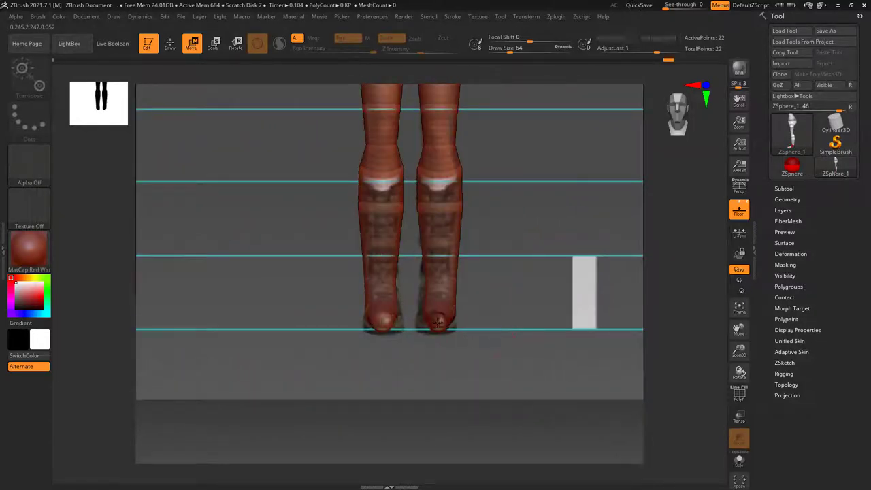
{"action": "mouse_move", "coordinate": [435, 354]}
{"action": "left_mouse_down"}
{"action": "mouse_move", "coordinate": [501, 304]}
{"action": "mouse_move", "coordinate": [537, 319]}
{"action": "left_mouse_up"}
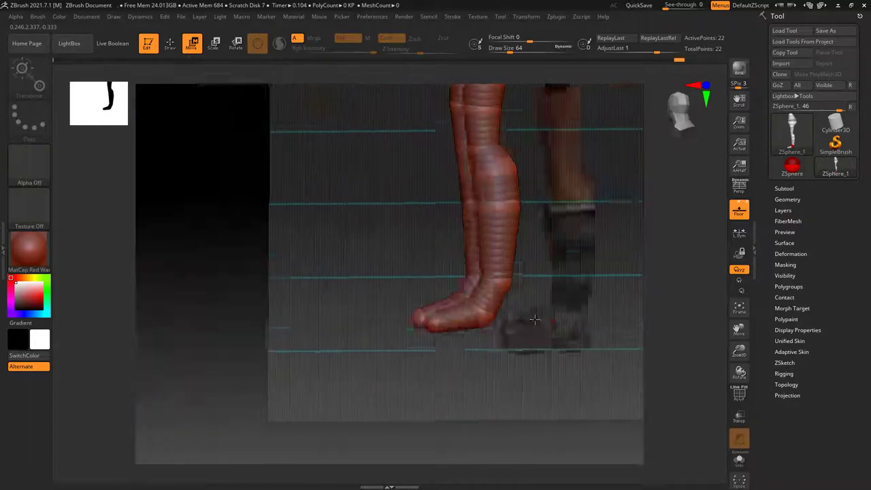
{"action": "mouse_move", "coordinate": [542, 360]}
{"action": "left_mouse_down"}
{"action": "mouse_move", "coordinate": [502, 305]}
{"action": "mouse_move", "coordinate": [536, 314]}
{"action": "left_mouse_up"}
{"action": "mouse_move", "coordinate": [480, 228]}
{"action": "left_mouse_down", "text": "alt"}
{"action": "mouse_move", "coordinate": [481, 277]}
{"action": "mouse_move", "coordinate": [515, 299]}
{"action": "mouse_move", "coordinate": [519, 273]}
{"action": "mouse_move", "coordinate": [522, 324]}
{"action": "left_mouse_up", "text": "alt"}
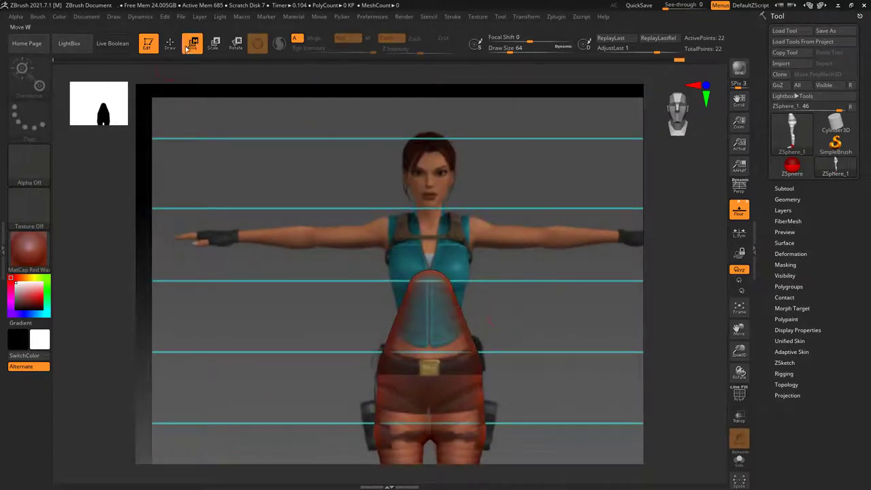
- Add a ZSphere at the top of the torso chain and pull it up to the neck
{"action": "key", "text": "q"}
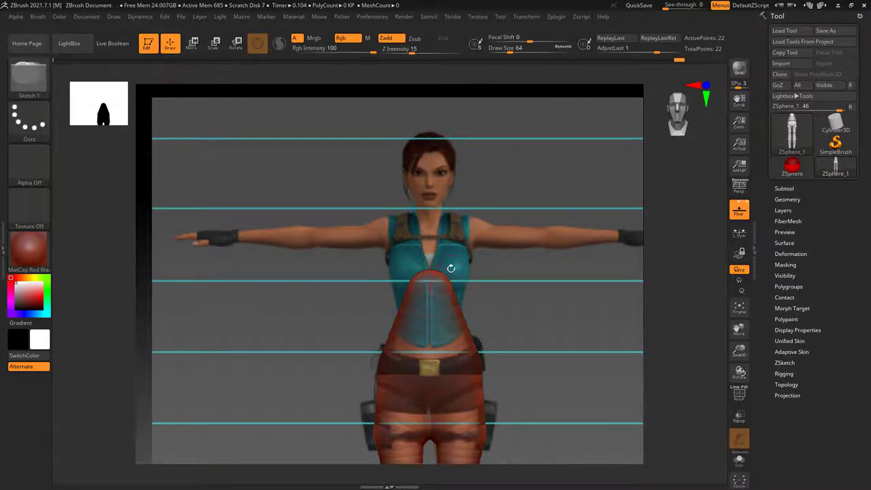
{"action": "left_click_drag", "start_coordinate": [450, 268], "coordinate": [449, 294]}
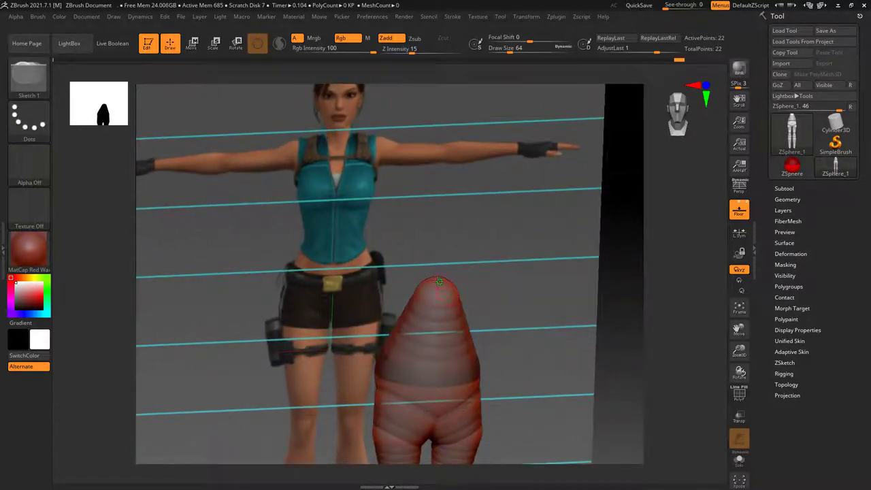
{"action": "left_click", "coordinate": [439, 281]}
{"action": "left_click_drag", "start_coordinate": [415, 242], "coordinate": [503, 242]}
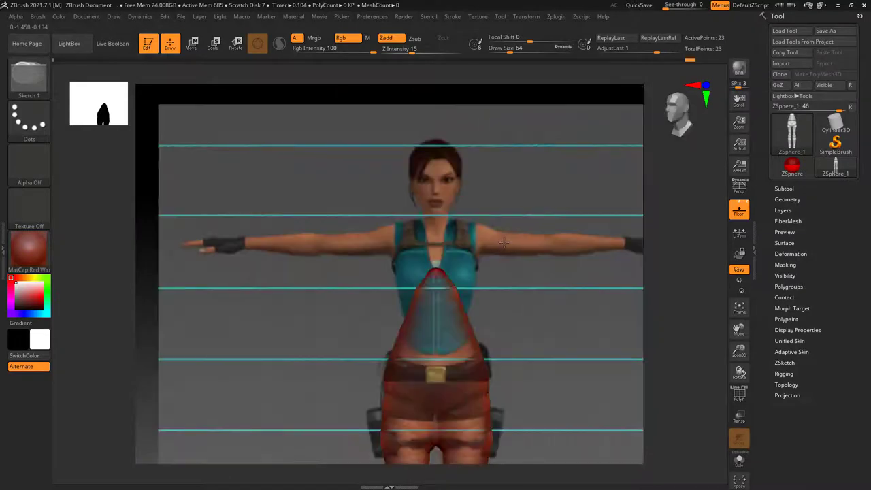
{"action": "left_click", "coordinate": [193, 44]}
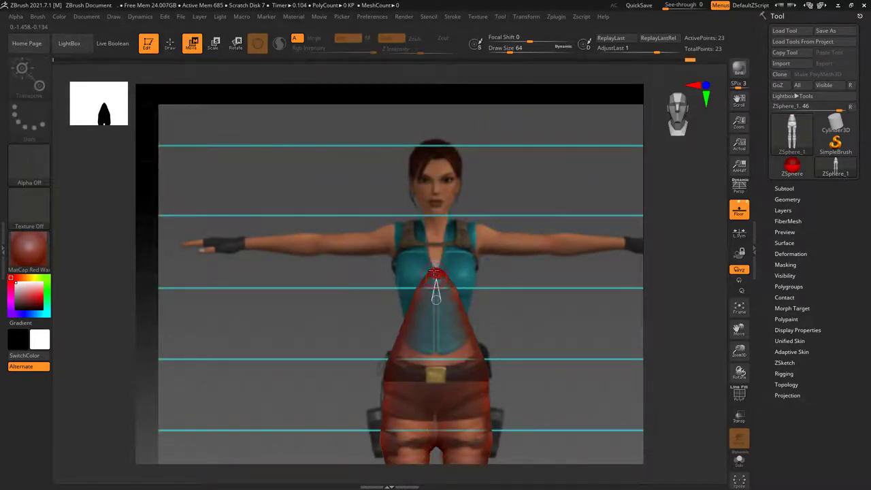
{"action": "left_click_drag", "start_coordinate": [436, 273], "coordinate": [436, 223]}
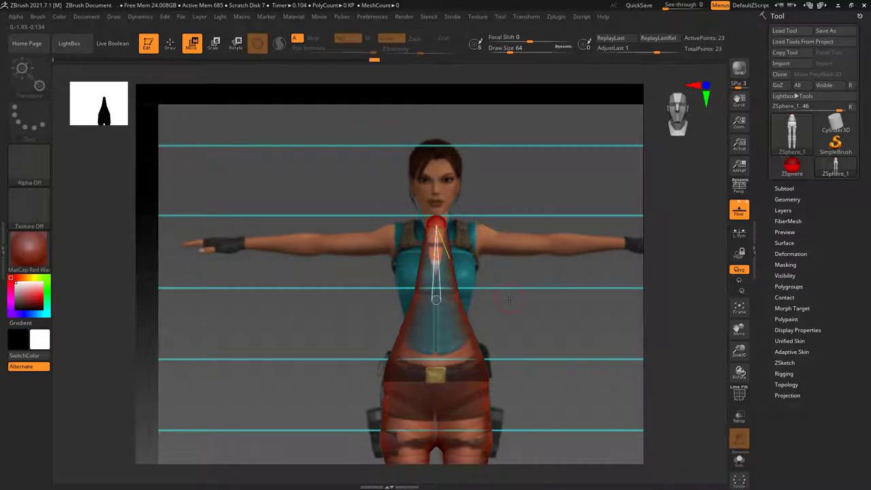
- Preview the Adaptive Skin, then widen the mid-torso ZSphere over the waist
{"action": "key", "text": "a"}
{"action": "mouse_move", "coordinate": [546, 381]}
{"action": "right_mouse_down", "text": "ctrl"}
{"action": "mouse_move", "coordinate": [538, 317]}
{"action": "mouse_move", "coordinate": [493, 318]}
{"action": "mouse_move", "coordinate": [542, 317]}
{"action": "mouse_move", "coordinate": [506, 236]}
{"action": "mouse_move", "coordinate": [501, 270]}
{"action": "right_mouse_up", "text": "ctrl"}
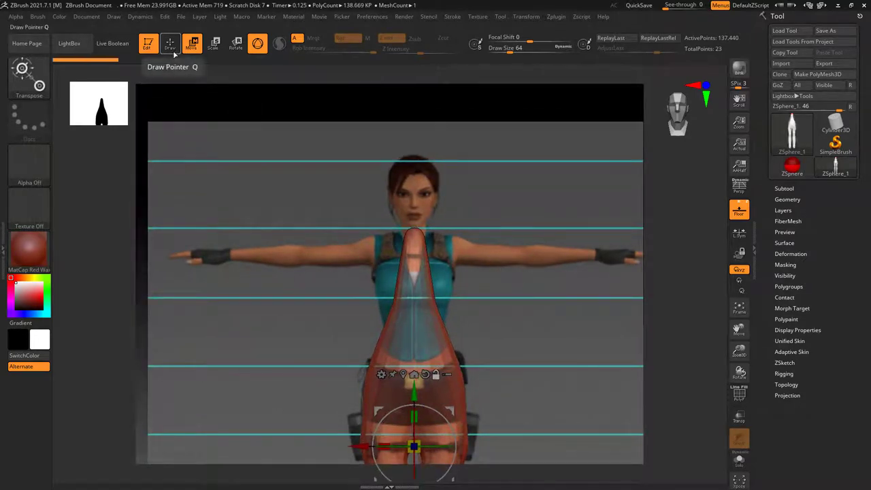
{"action": "key", "text": "y"}
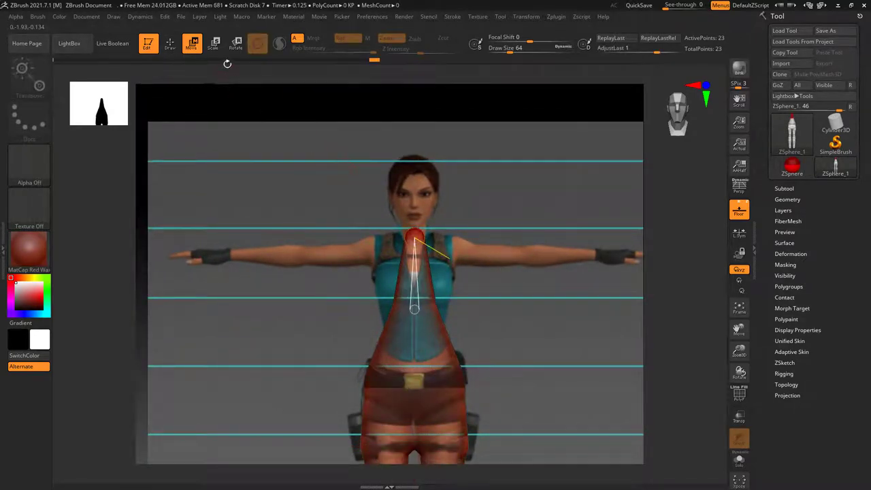
{"action": "left_click", "coordinate": [214, 43]}
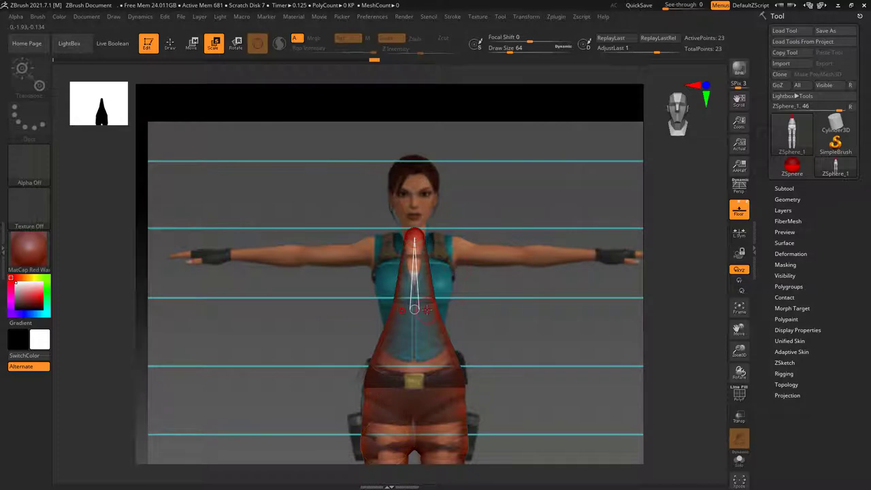
{"action": "left_click_drag", "start_coordinate": [426, 310], "coordinate": [414, 385]}
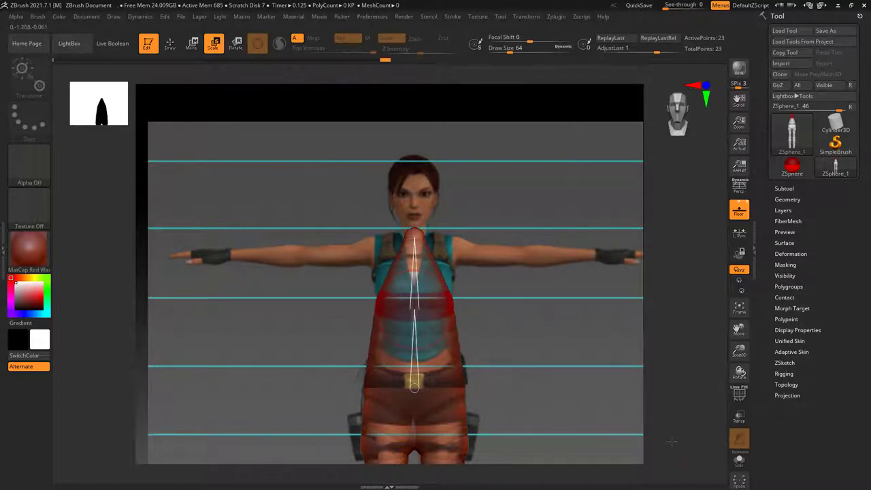
{"action": "left_click", "coordinate": [170, 43]}
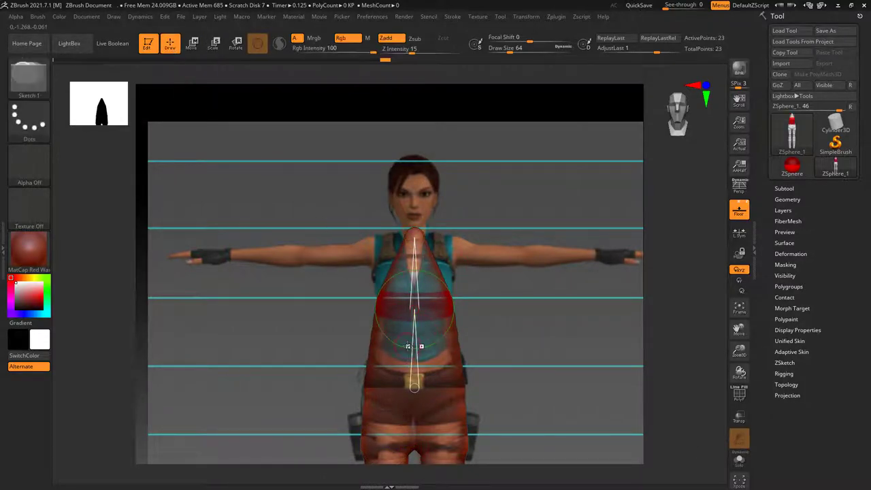
- Add a torso ZSphere, resize the chest and mid-torso spheres, and nudge the mid-torso into place
{"action": "left_click", "coordinate": [414, 309]}
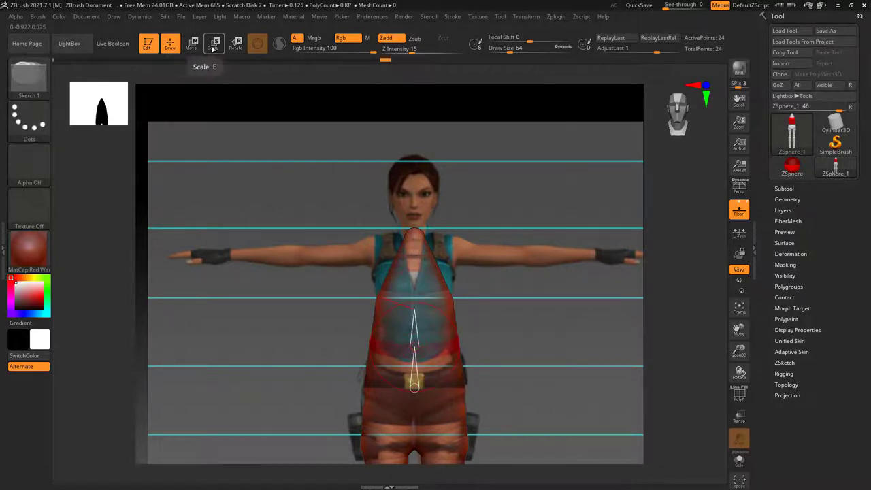
{"action": "left_click", "coordinate": [213, 42]}
{"action": "left_click_drag", "start_coordinate": [449, 349], "coordinate": [407, 324]}
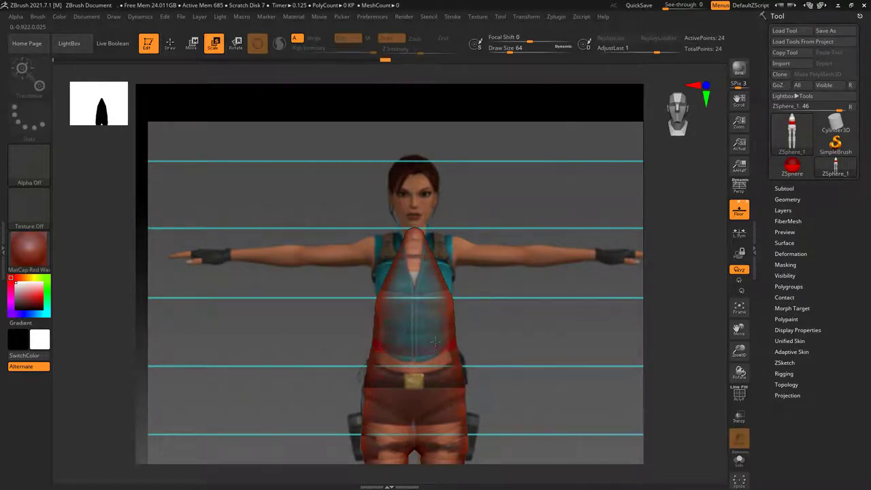
{"action": "left_click_drag", "start_coordinate": [414, 238], "coordinate": [435, 256]}
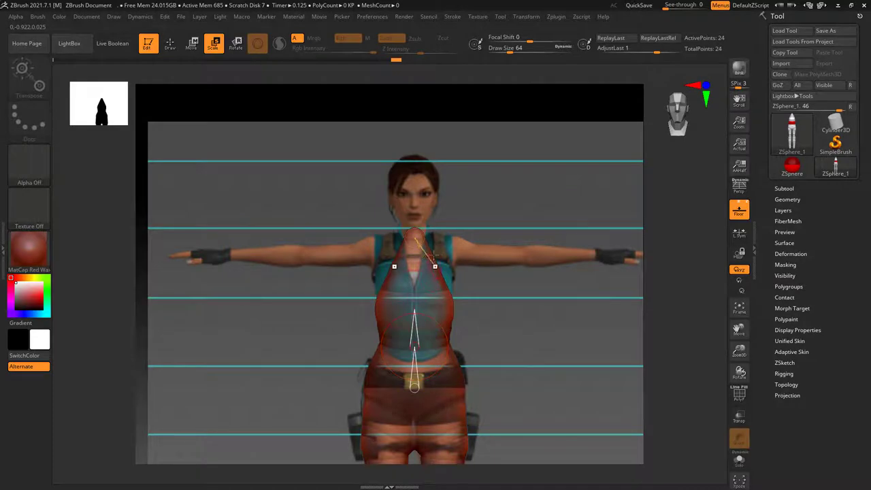
{"action": "left_click_drag", "start_coordinate": [413, 313], "coordinate": [446, 329]}
{"action": "left_click", "coordinate": [192, 42]}
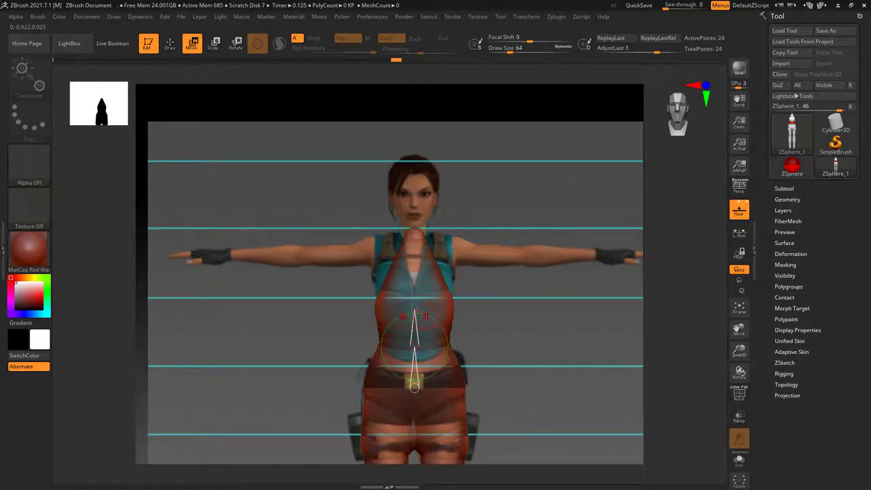
{"action": "mouse_move", "coordinate": [426, 315]}
{"action": "left_mouse_down"}
{"action": "mouse_move", "coordinate": [427, 306]}
{"action": "mouse_move", "coordinate": [424, 345]}
{"action": "left_mouse_up"}
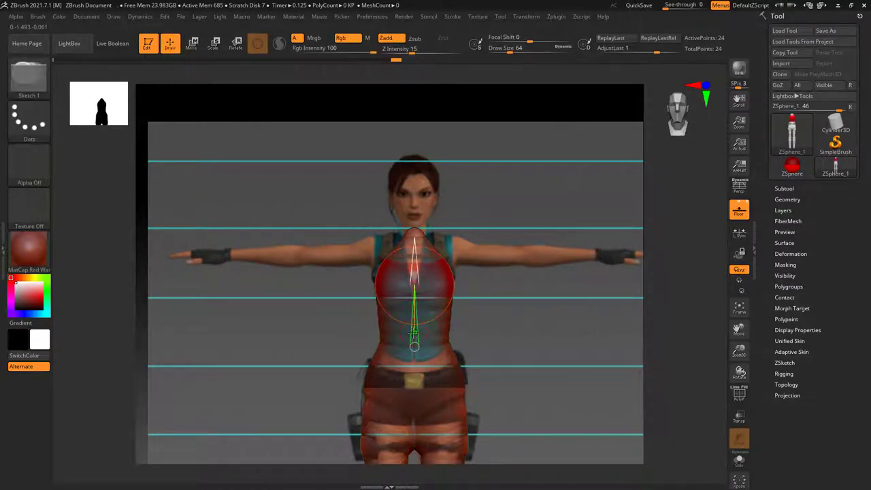
- Add a chest ZSphere, undoing a misplaced sphere on the chest's side
{"action": "left_click", "coordinate": [413, 328]}
{"action": "left_click", "coordinate": [214, 45]}
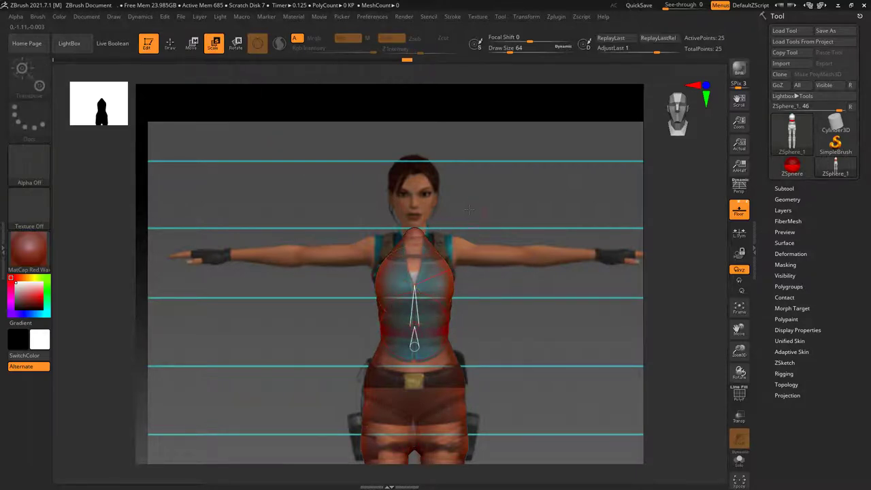
{"action": "key", "text": "r"}
{"action": "key", "text": "w"}
{"action": "key", "text": "q"}
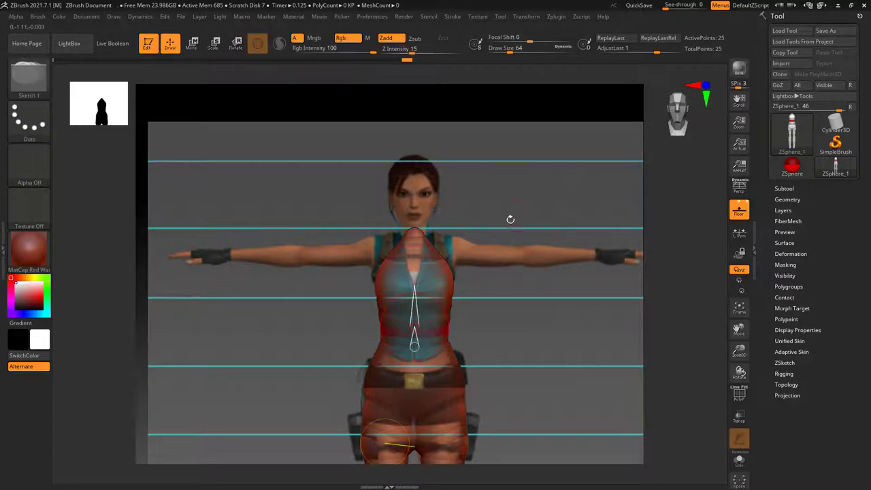
{"action": "left_click_drag", "start_coordinate": [510, 220], "coordinate": [439, 265]}
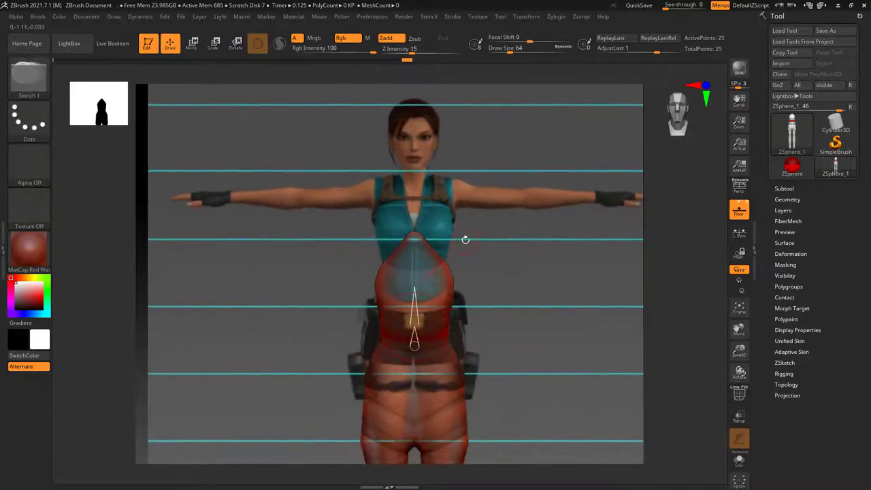
{"action": "left_click", "coordinate": [435, 251]}
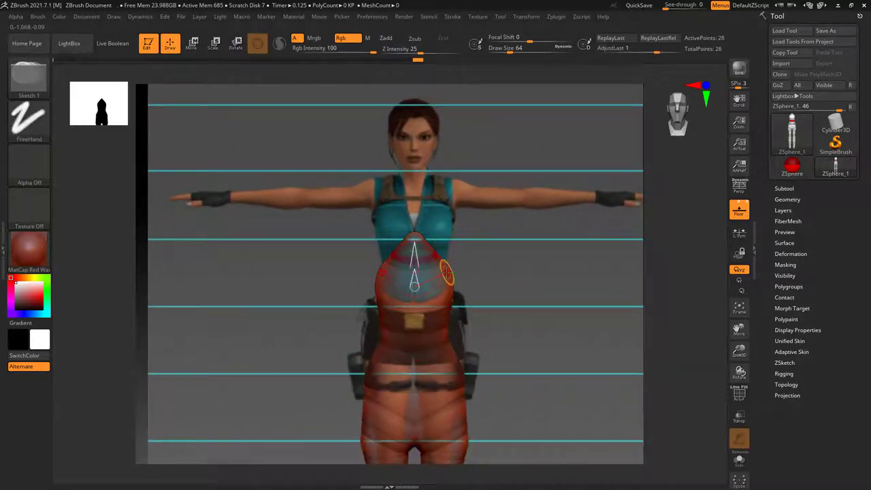
{"action": "key", "text": "ctrl+z"}
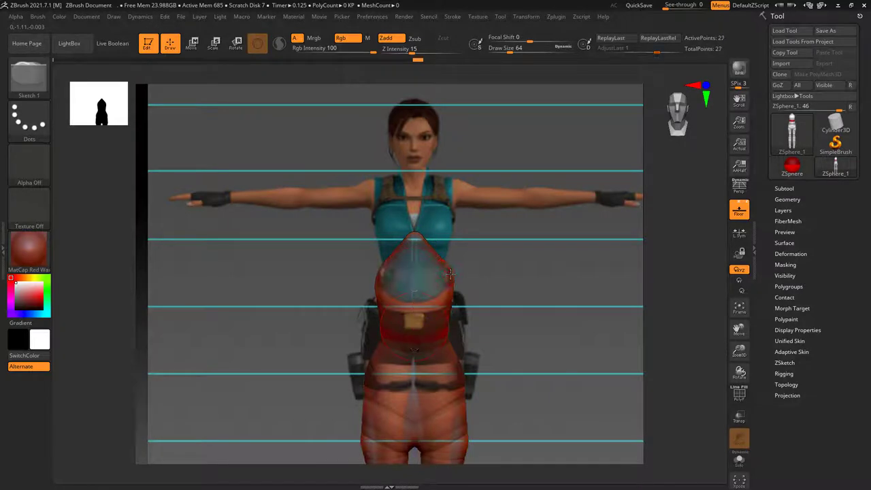
{"action": "key", "text": "ctrl+z"}
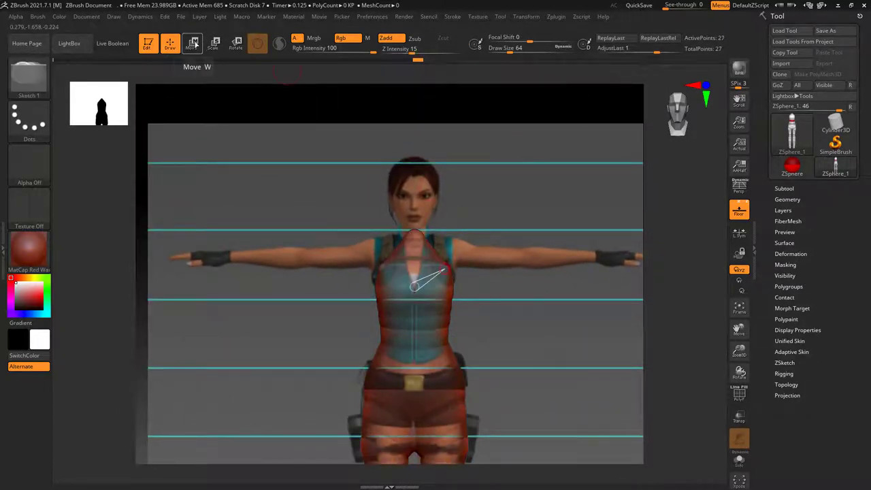
- Reposition the chest ZSphere over the upper torso and pull it out toward the shoulders
{"action": "left_click", "coordinate": [194, 43]}
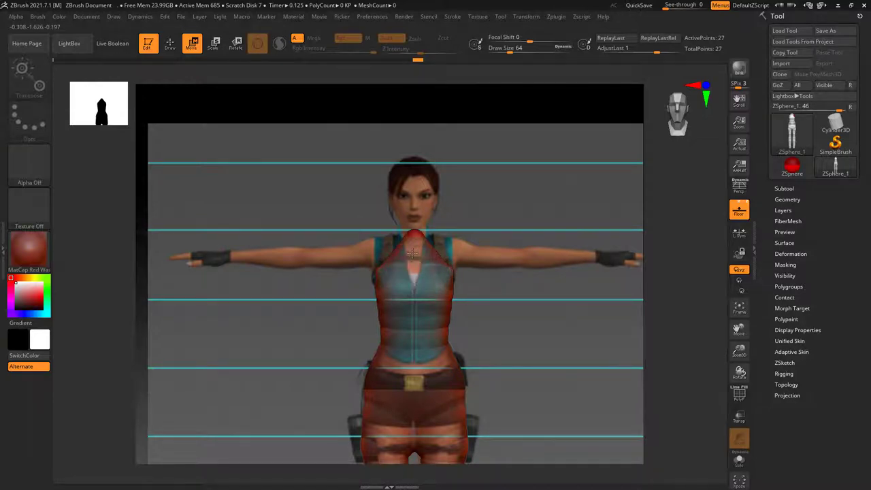
{"action": "left_click_drag", "start_coordinate": [413, 286], "coordinate": [421, 278]}
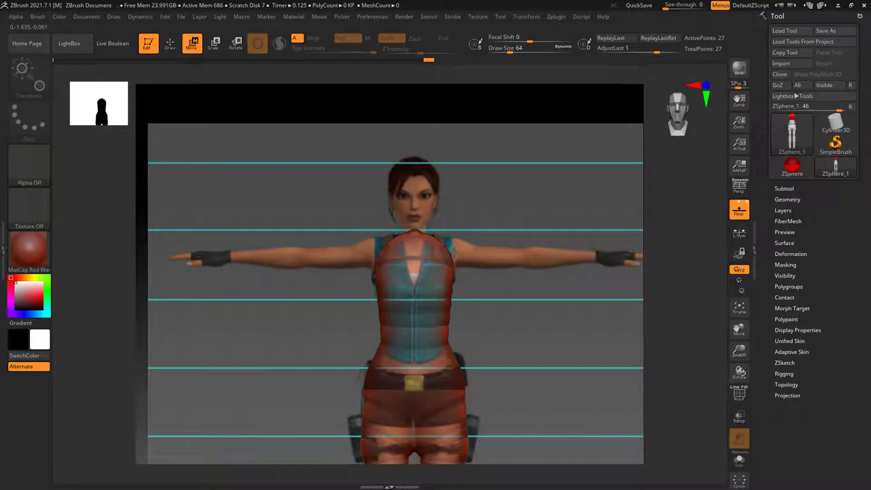
{"action": "key", "text": "e"}
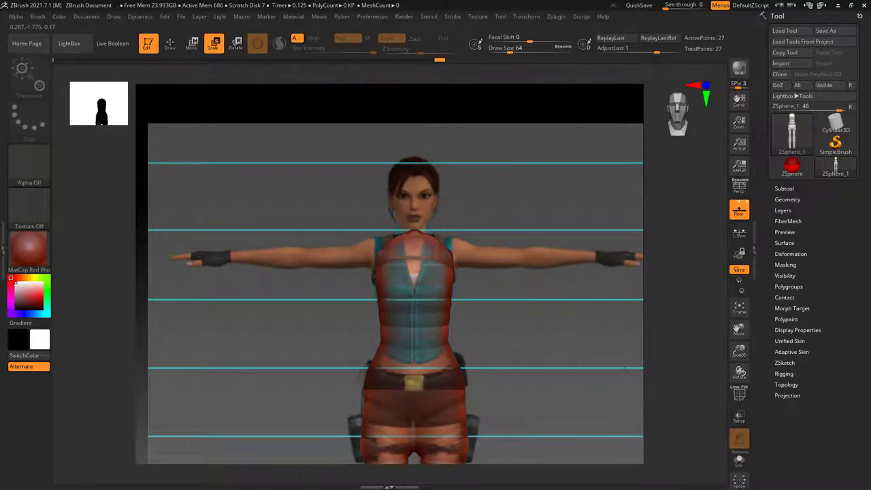
{"action": "left_click", "coordinate": [192, 44]}
{"action": "left_click_drag", "start_coordinate": [449, 254], "coordinate": [493, 258]}
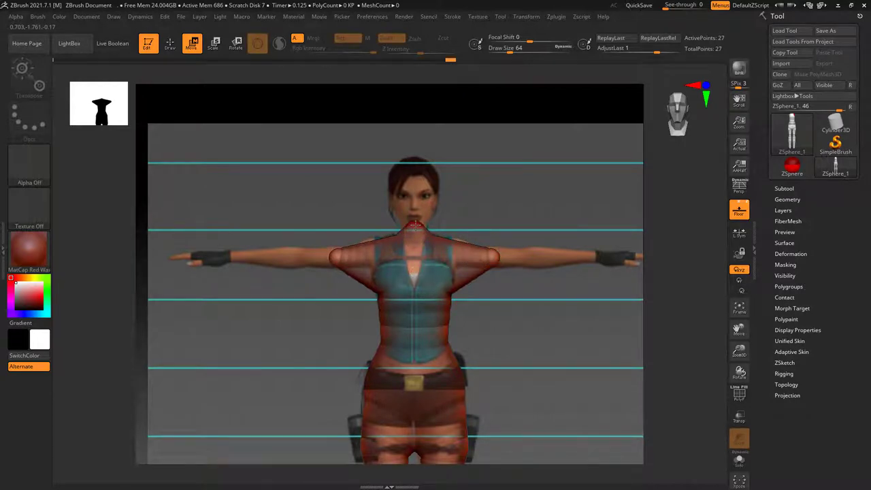
- Add mirrored ZSpheres at both shoulders and drag them outward along the upper arms
{"action": "left_click", "coordinate": [170, 44]}
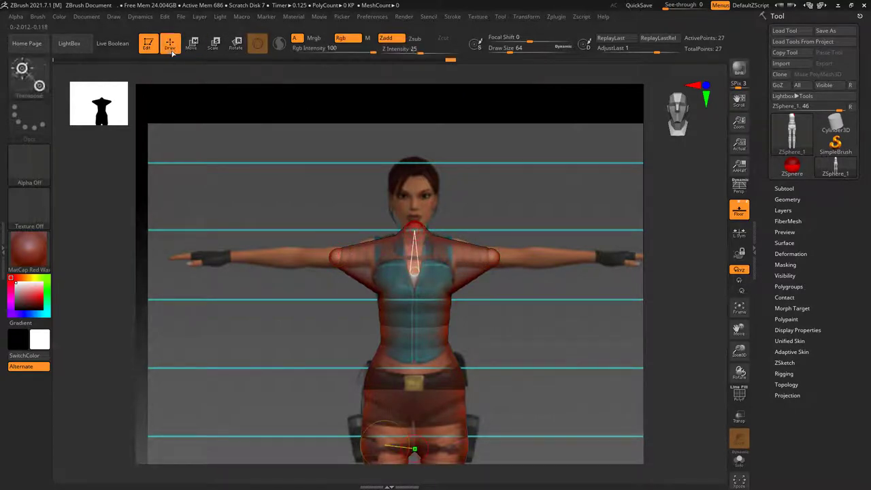
{"action": "left_click", "coordinate": [472, 255]}
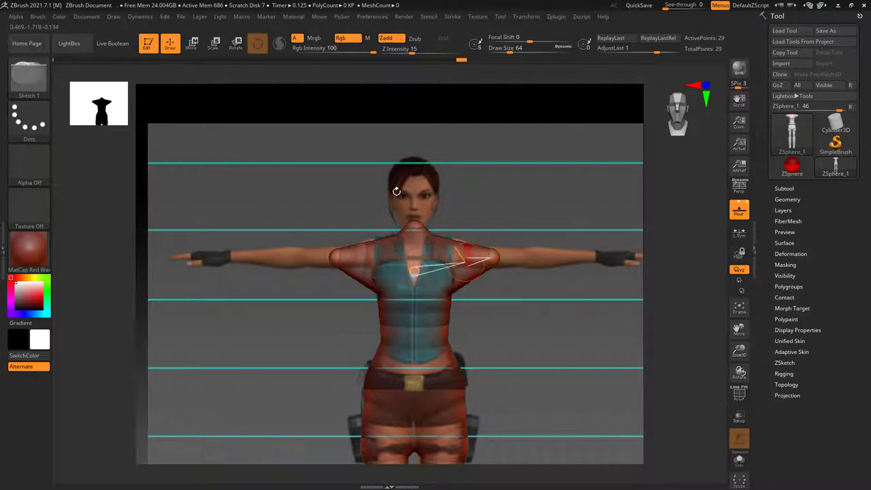
{"action": "left_click", "coordinate": [211, 48]}
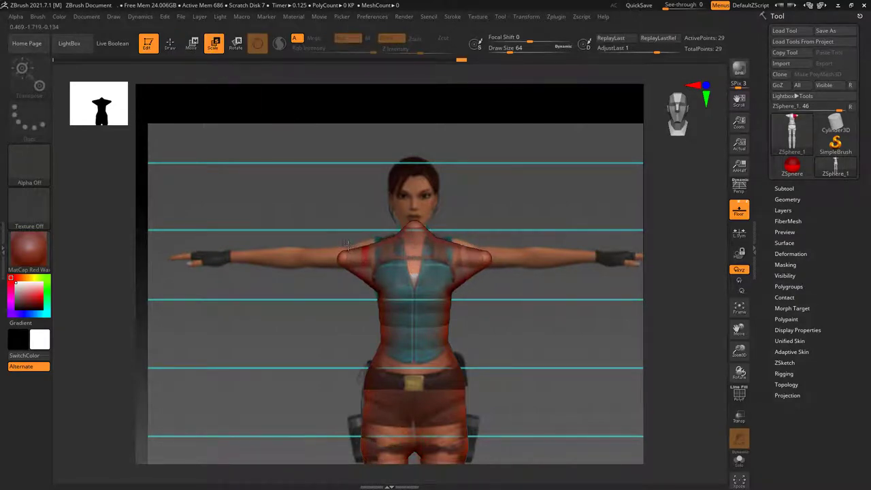
{"action": "key", "text": "w"}
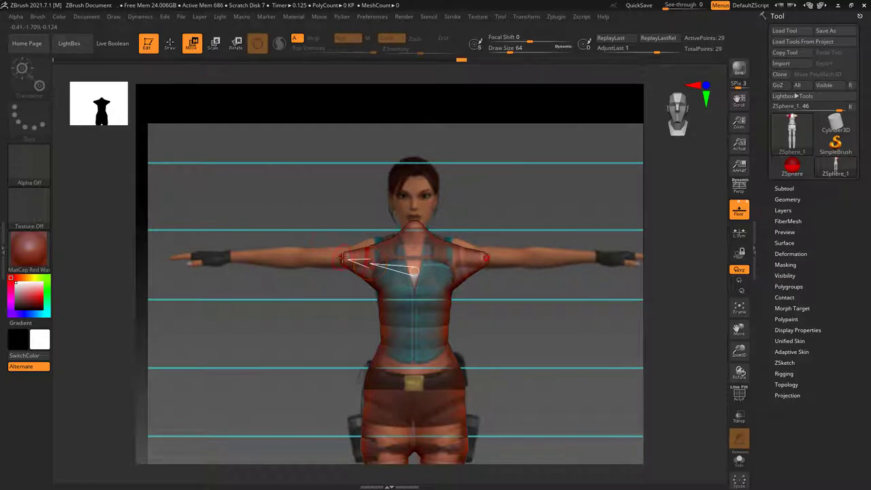
{"action": "mouse_move", "coordinate": [342, 257]}
{"action": "left_mouse_down"}
{"action": "mouse_move", "coordinate": [303, 256]}
{"action": "mouse_move", "coordinate": [371, 263]}
{"action": "left_mouse_up"}
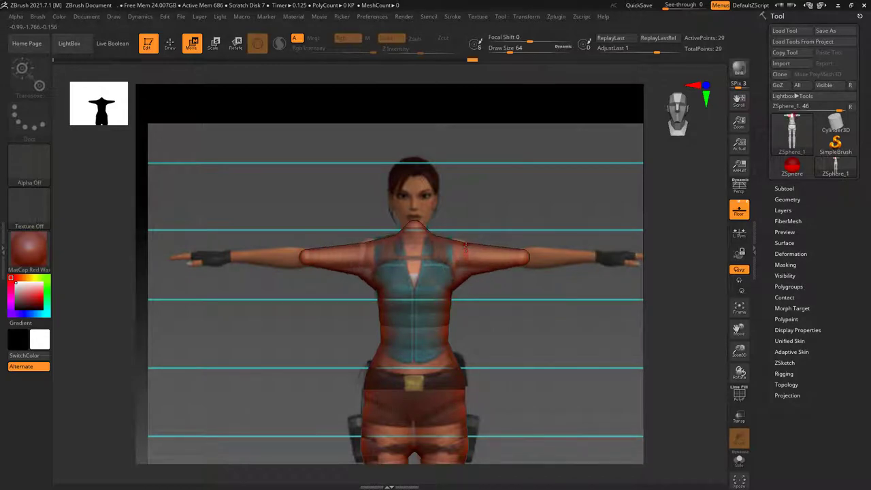
{"action": "left_click_drag", "start_coordinate": [468, 244], "coordinate": [449, 210]}
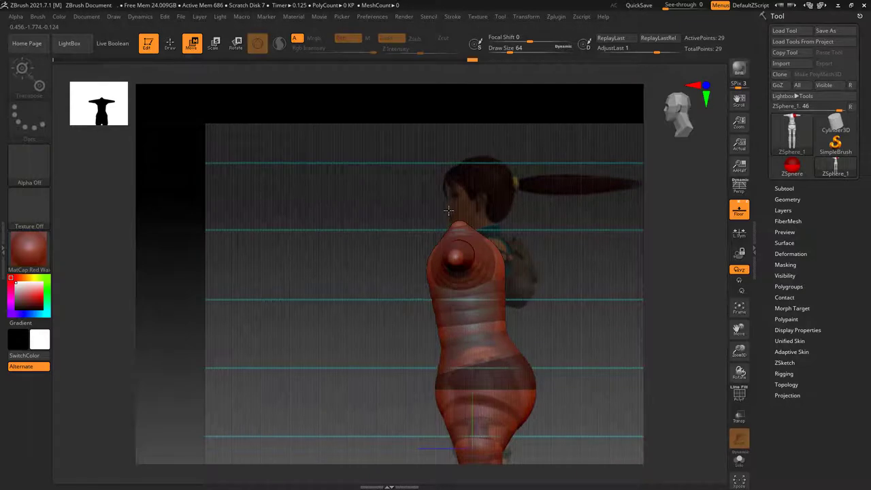
- Drag the shoulder ZSphere down and flatten it to fit the side reference, then face front
{"action": "left_click", "coordinate": [194, 44]}
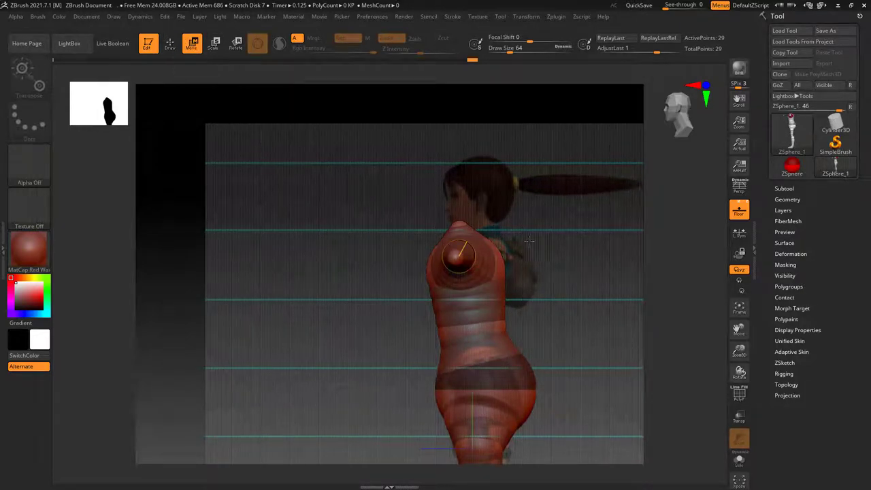
{"action": "left_click_drag", "start_coordinate": [499, 256], "coordinate": [500, 329]}
{"action": "left_click_drag", "start_coordinate": [474, 272], "coordinate": [474, 347]}
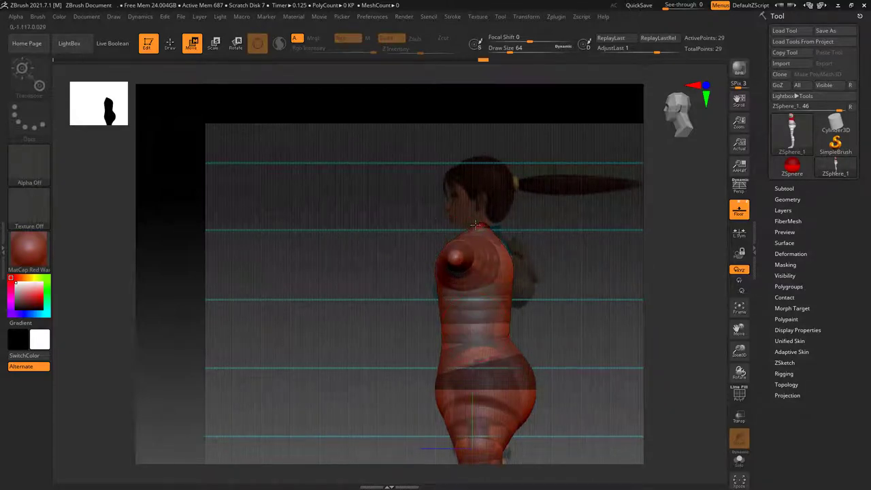
{"action": "left_click_drag", "start_coordinate": [477, 233], "coordinate": [472, 319]}
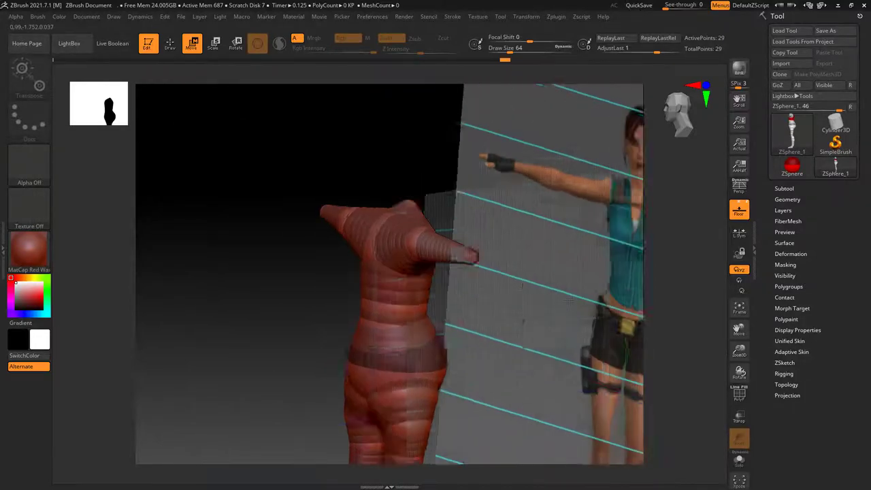
{"action": "mouse_move", "coordinate": [544, 282]}
{"action": "left_mouse_down"}
{"action": "mouse_move", "coordinate": [401, 273]}
{"action": "mouse_move", "coordinate": [400, 252]}
{"action": "mouse_move", "coordinate": [426, 249]}
{"action": "mouse_move", "coordinate": [441, 216]}
{"action": "mouse_move", "coordinate": [443, 282]}
{"action": "mouse_move", "coordinate": [414, 305]}
{"action": "mouse_move", "coordinate": [427, 306]}
{"action": "mouse_move", "coordinate": [406, 243]}
{"action": "mouse_move", "coordinate": [418, 295]}
{"action": "mouse_move", "coordinate": [430, 223]}
{"action": "mouse_move", "coordinate": [476, 288]}
{"action": "left_mouse_up"}
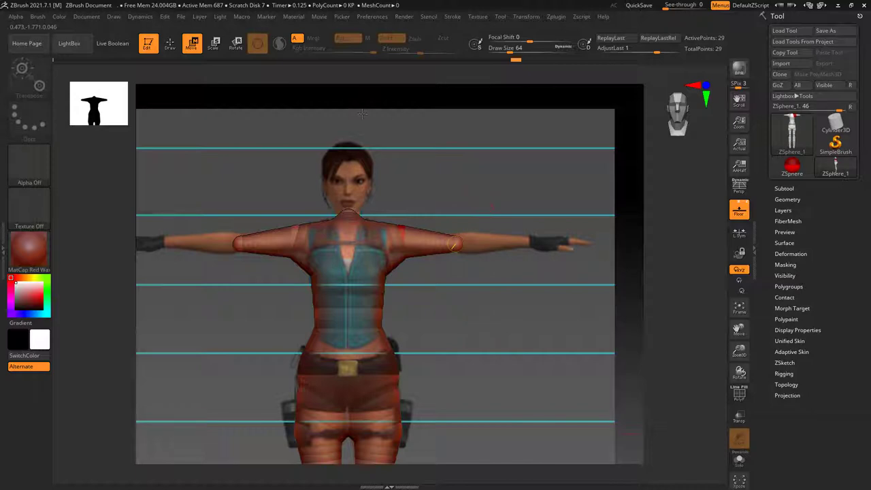
- Add a ZSphere at the arm tip from an angled side view
{"action": "left_click", "coordinate": [170, 43]}
{"action": "left_click_drag", "start_coordinate": [443, 195], "coordinate": [440, 247]}
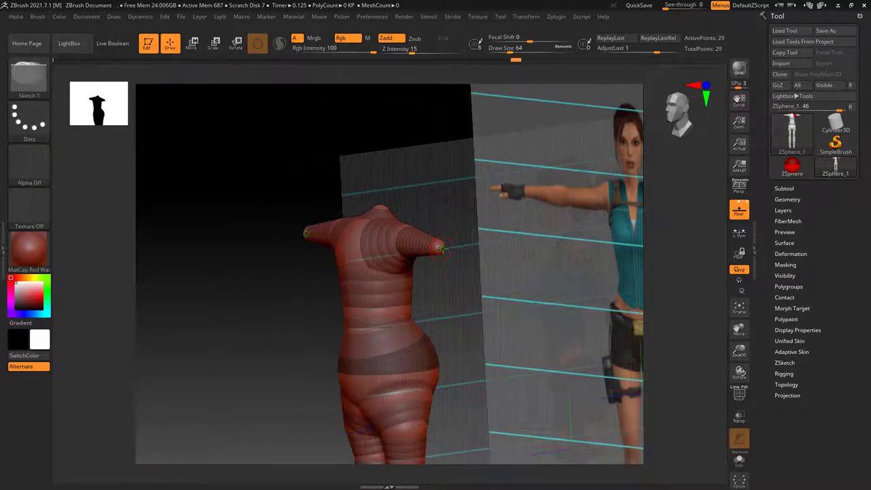
{"action": "left_click", "coordinate": [442, 249]}
{"action": "left_click", "coordinate": [192, 43]}
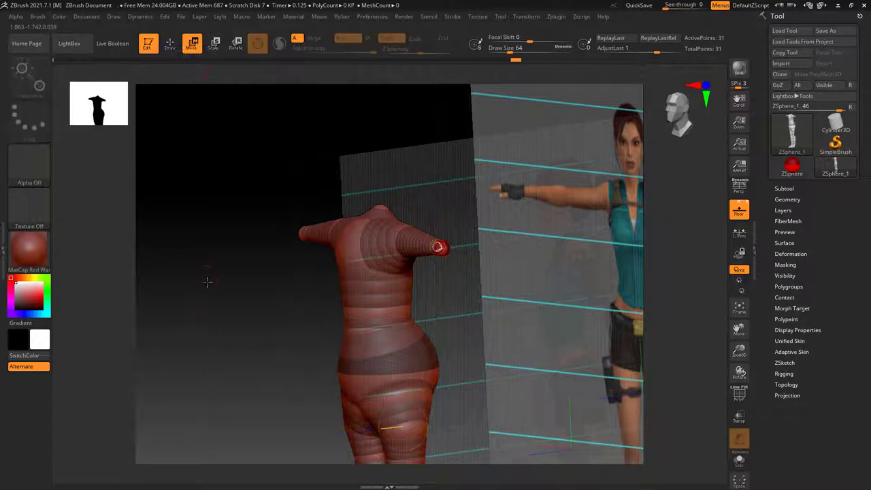
{"action": "left_click_drag", "start_coordinate": [208, 281], "coordinate": [518, 242], "text": "shift"}
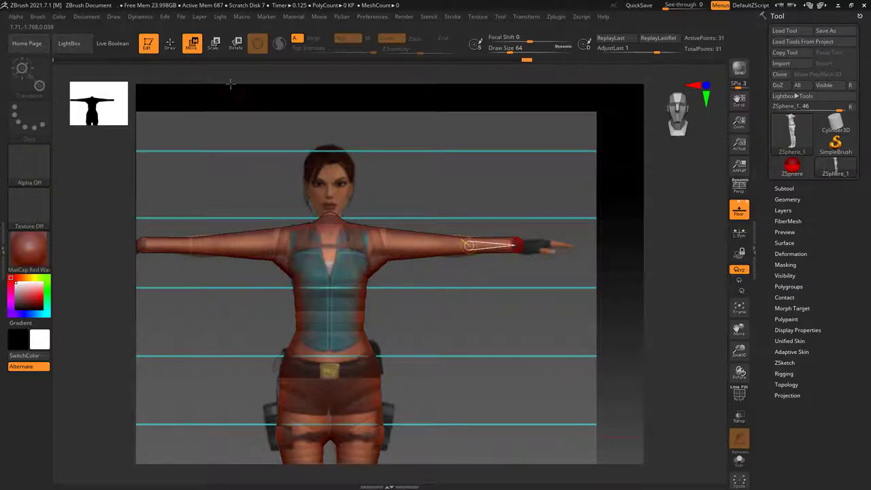
- Add a ZSphere on the upper arm and resize the arm spheres
{"action": "left_click", "coordinate": [170, 43]}
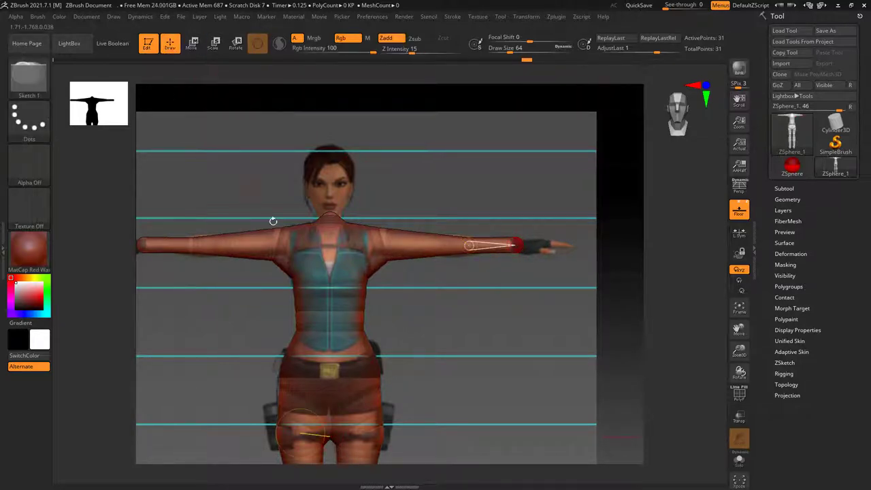
{"action": "left_click", "coordinate": [240, 243]}
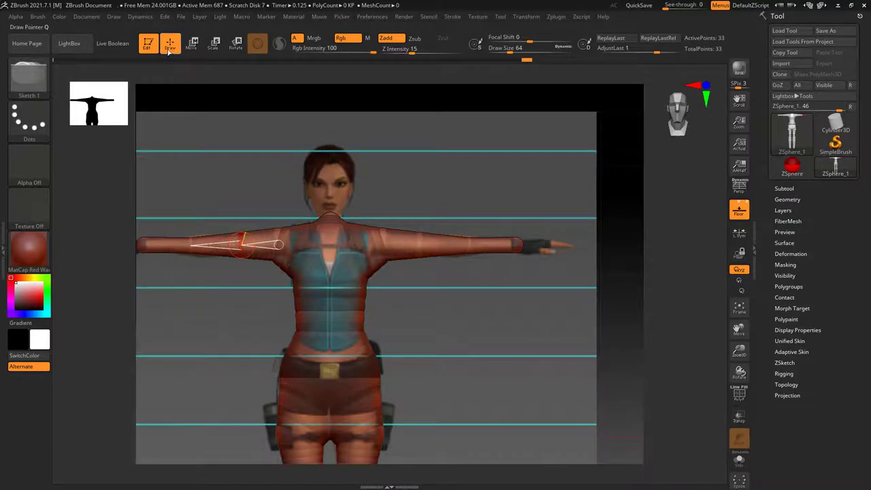
{"action": "left_click", "coordinate": [214, 45]}
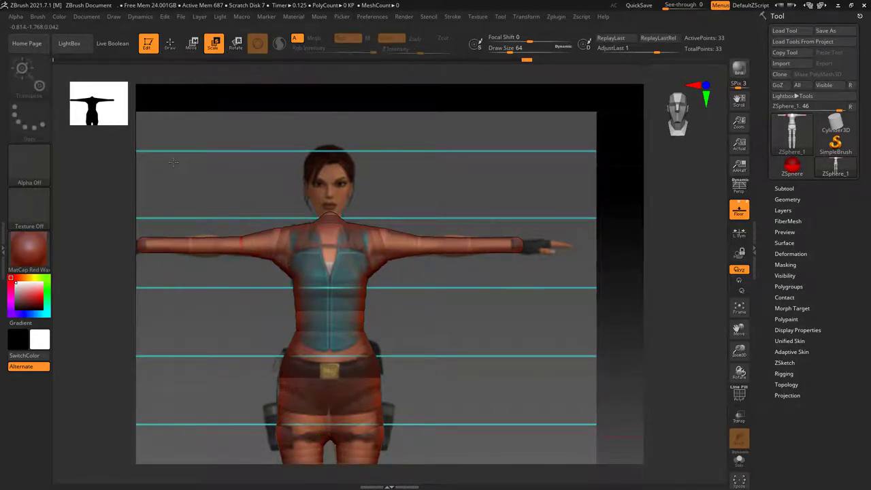
{"action": "left_click", "coordinate": [170, 43]}
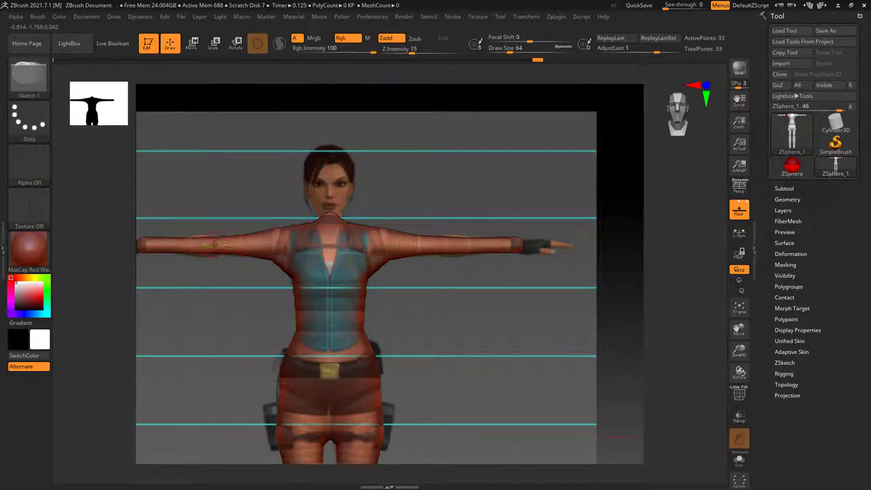
{"action": "left_click", "coordinate": [214, 44]}
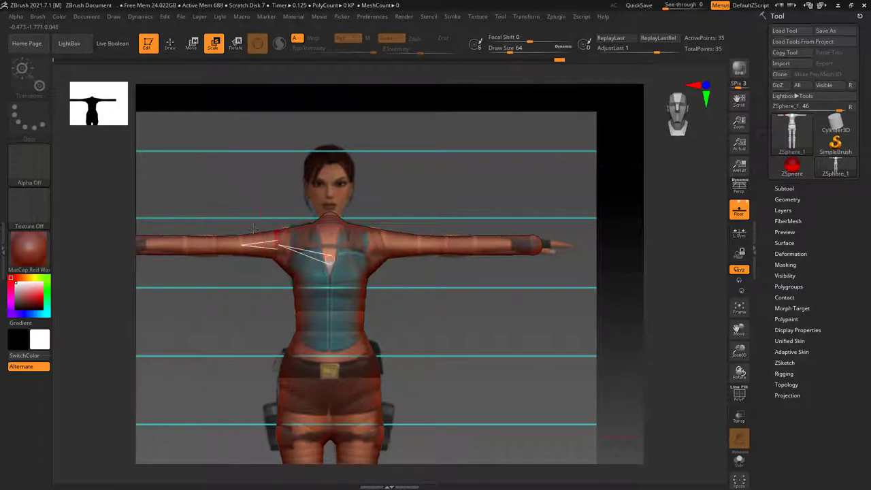
{"action": "key", "text": "f"}
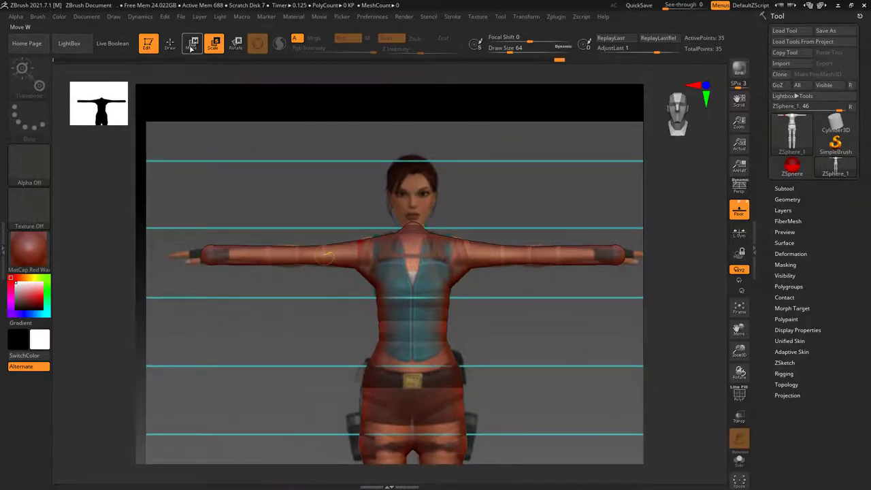
- Pull the wrist ZSphere inward to shorten both arms, checking side and front views
{"action": "left_click", "coordinate": [192, 42]}
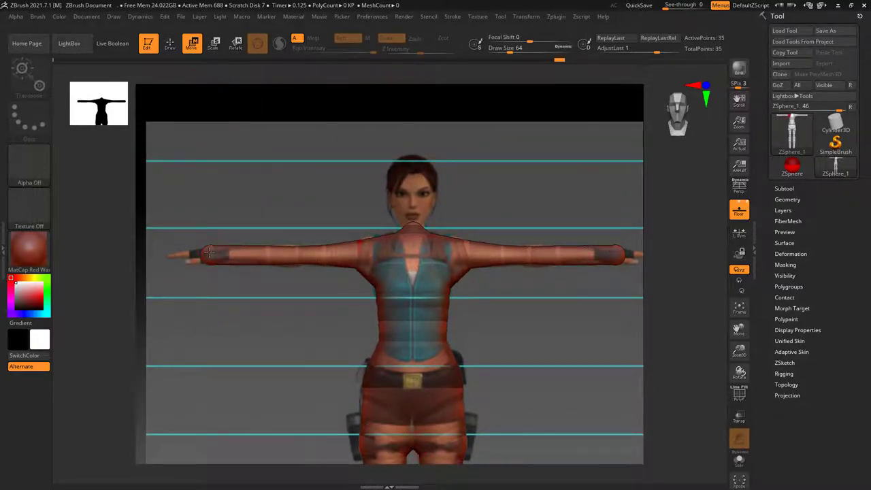
{"action": "left_click_drag", "start_coordinate": [209, 252], "coordinate": [232, 253]}
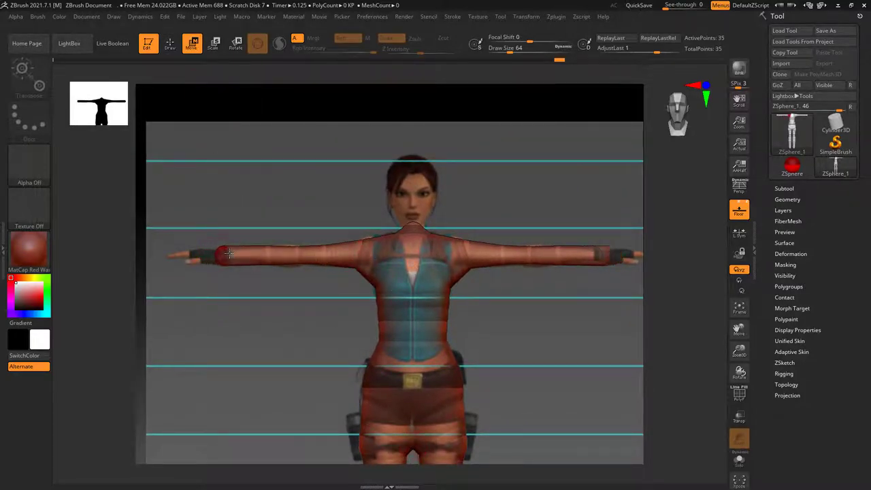
{"action": "left_click", "coordinate": [213, 43]}
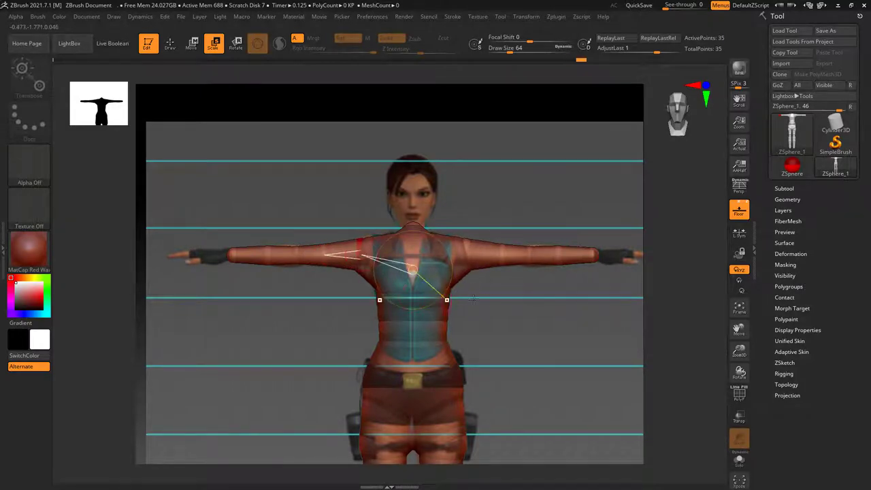
{"action": "left_click_drag", "start_coordinate": [469, 303], "coordinate": [542, 308]}
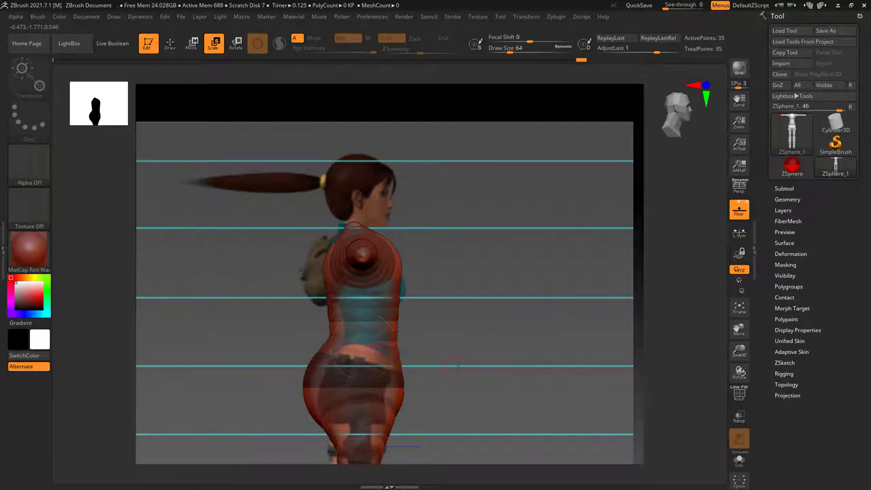
{"action": "mouse_move", "coordinate": [474, 343]}
{"action": "left_mouse_down"}
{"action": "mouse_move", "coordinate": [461, 306]}
{"action": "mouse_move", "coordinate": [470, 329]}
{"action": "left_mouse_up"}
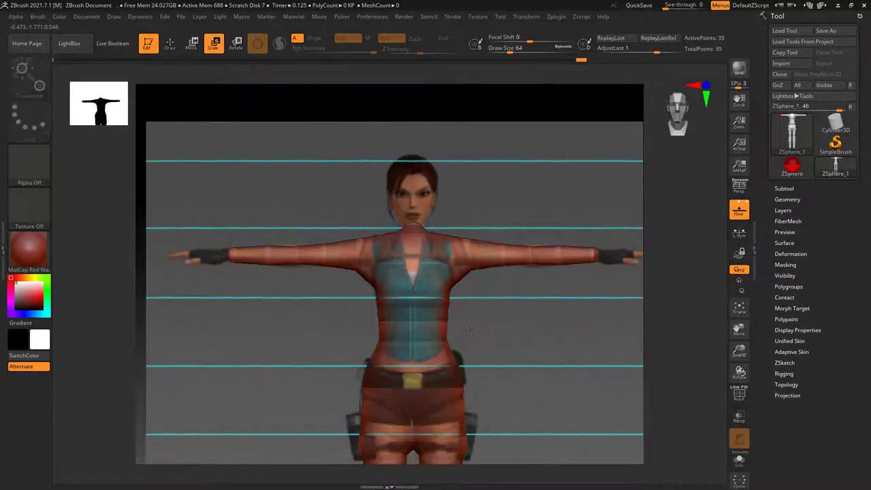
{"action": "key", "text": "a"}
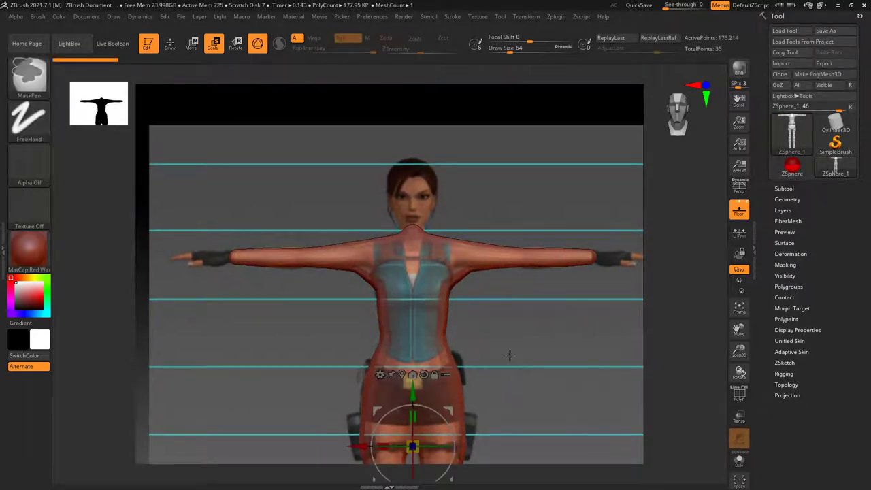
{"action": "key", "text": "f"}
{"action": "mouse_move", "coordinate": [448, 267]}
{"action": "left_mouse_down"}
{"action": "mouse_move", "coordinate": [544, 345]}
{"action": "mouse_move", "coordinate": [562, 342]}
{"action": "mouse_move", "coordinate": [515, 336]}
{"action": "mouse_move", "coordinate": [472, 290]}
{"action": "mouse_move", "coordinate": [491, 343]}
{"action": "left_mouse_up"}
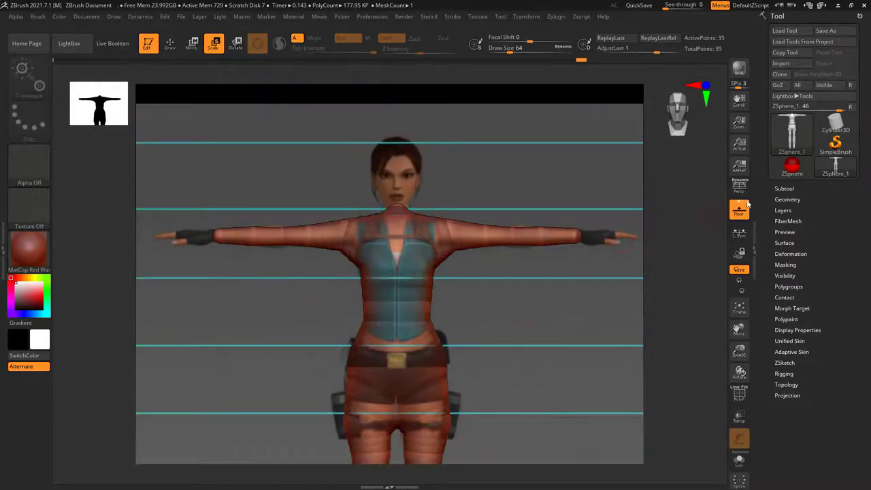
{"action": "mouse_move", "coordinate": [488, 154]}
{"action": "left_mouse_down"}
{"action": "mouse_move", "coordinate": [515, 158]}
{"action": "mouse_move", "coordinate": [486, 194]}
{"action": "mouse_move", "coordinate": [515, 174]}
{"action": "mouse_move", "coordinate": [515, 344]}
{"action": "left_mouse_up"}
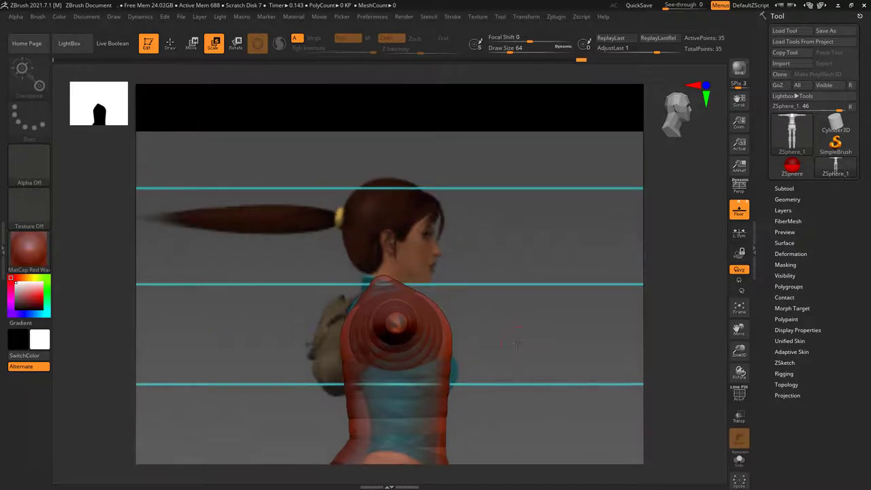
- Add a ZSphere above the shoulders and pull it up to the top of the head
{"action": "left_click", "coordinate": [170, 43]}
{"action": "left_click_drag", "start_coordinate": [214, 80], "coordinate": [340, 236]}
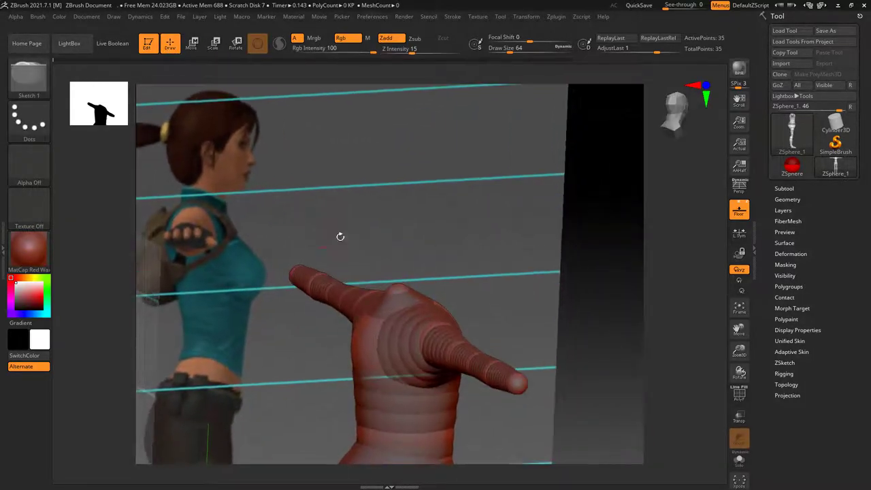
{"action": "left_click", "coordinate": [395, 285]}
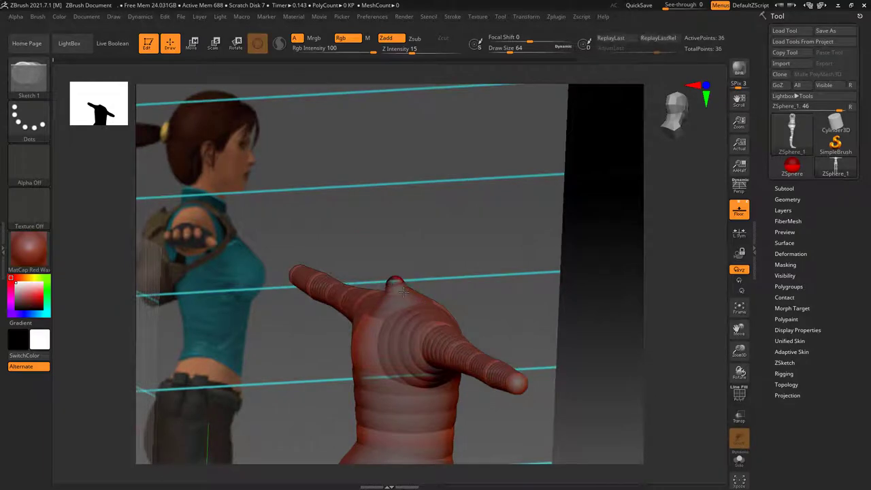
{"action": "left_click_drag", "start_coordinate": [476, 233], "coordinate": [213, 62], "text": "shift"}
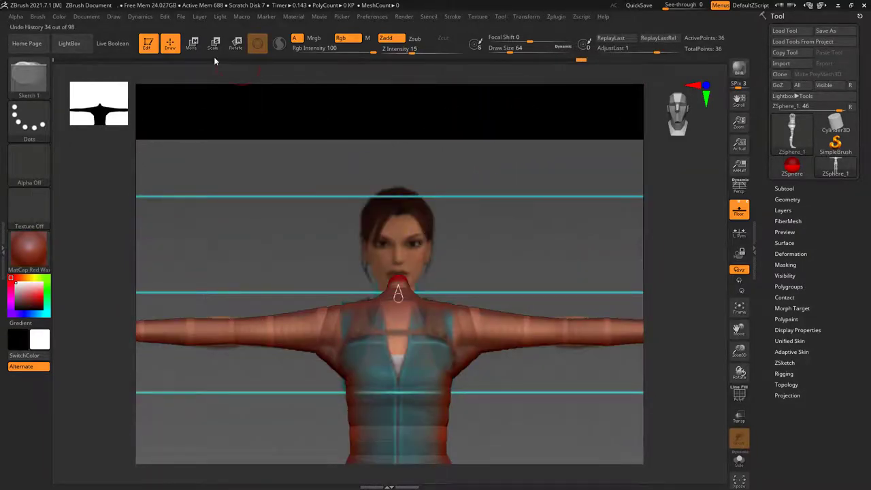
{"action": "left_click", "coordinate": [194, 45]}
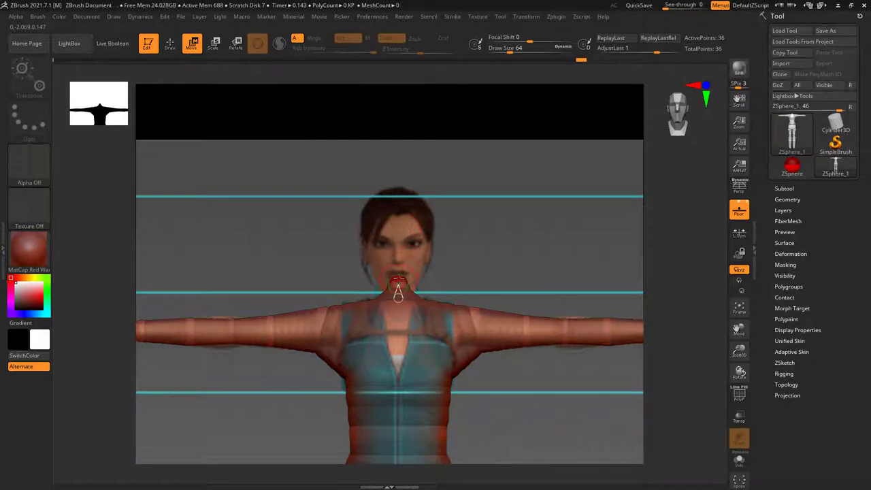
{"action": "left_click_drag", "start_coordinate": [398, 279], "coordinate": [397, 197]}
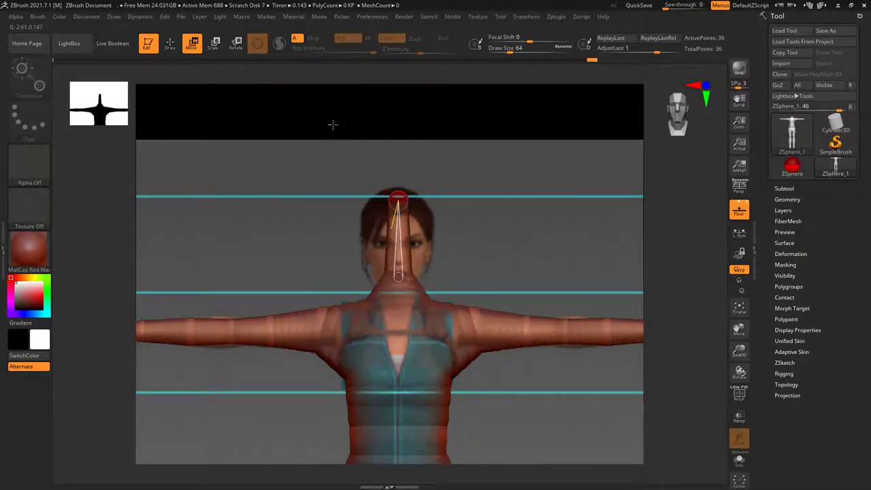
- Insert a ZSphere on the neck-to-head link and enlarge the head sphere to cover the face
{"action": "left_click", "coordinate": [170, 45]}
{"action": "left_click", "coordinate": [399, 242]}
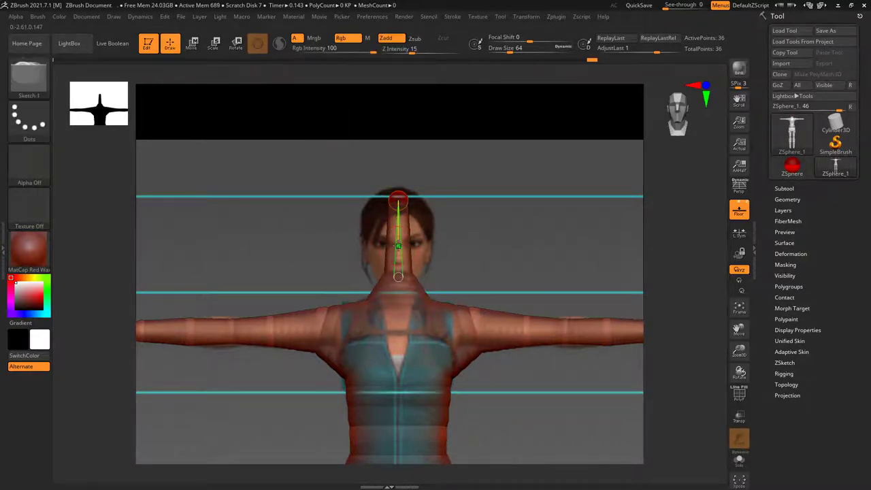
{"action": "left_click", "coordinate": [211, 51]}
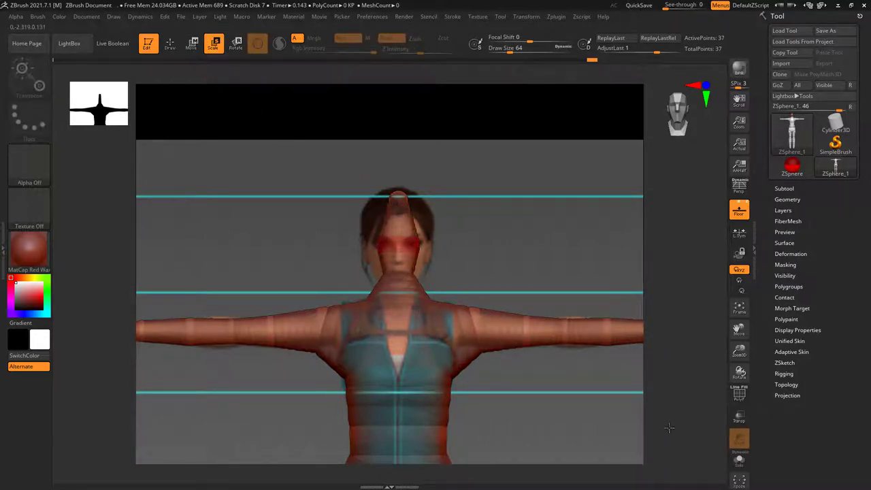
{"action": "left_click_drag", "start_coordinate": [409, 244], "coordinate": [418, 225]}
{"action": "left_click_drag", "start_coordinate": [461, 252], "coordinate": [496, 257]}
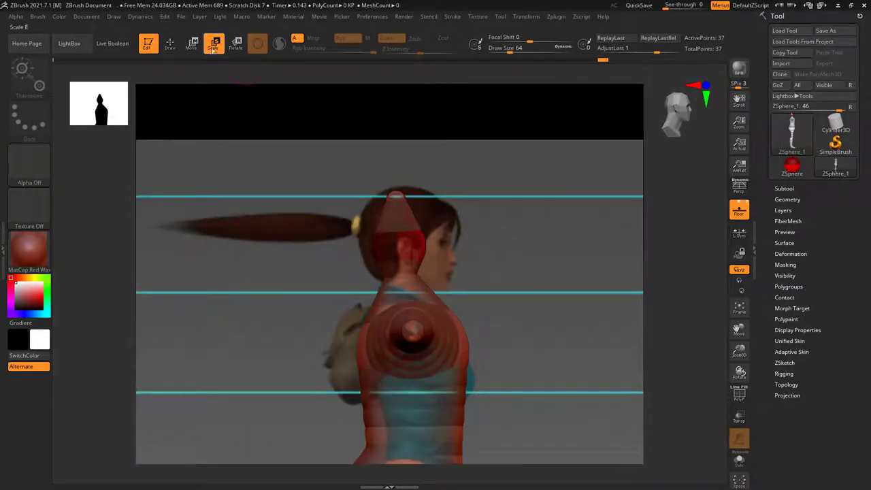
- Add and size a new neck ZSphere, undoing an oversized head sphere
{"action": "left_click", "coordinate": [171, 43]}
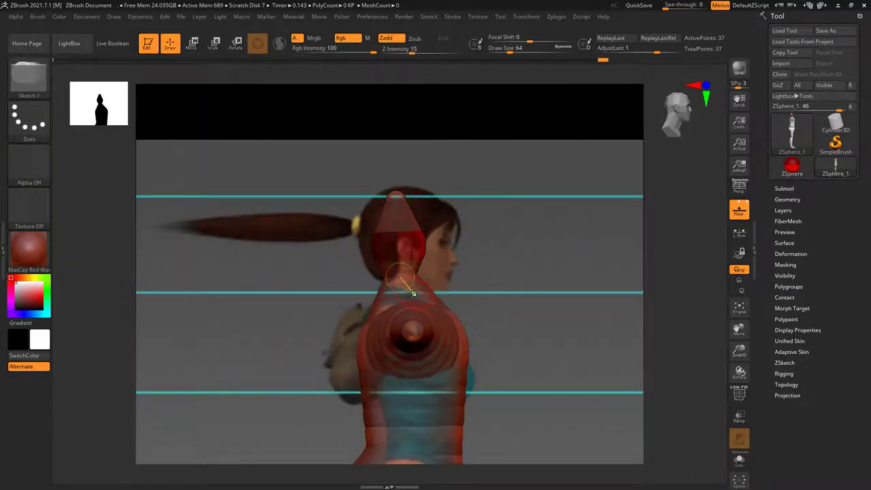
{"action": "left_click", "coordinate": [408, 290]}
{"action": "left_click_drag", "start_coordinate": [529, 300], "coordinate": [320, 75]}
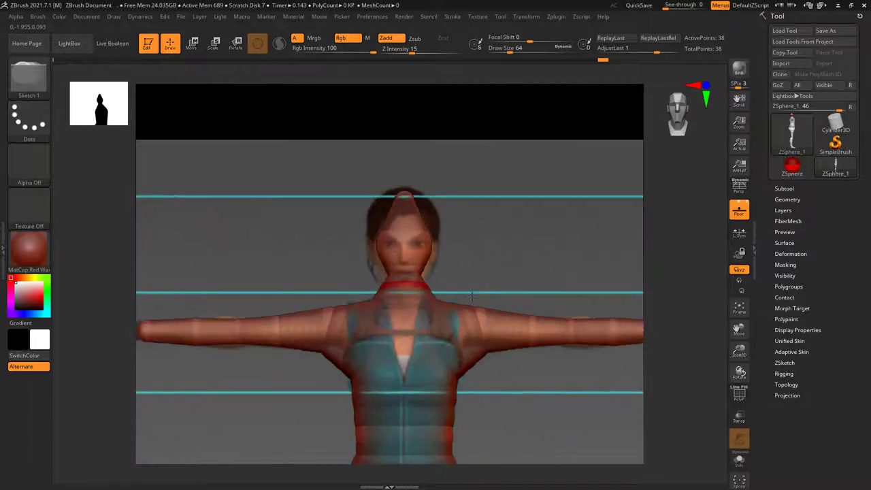
{"action": "left_click", "coordinate": [213, 43]}
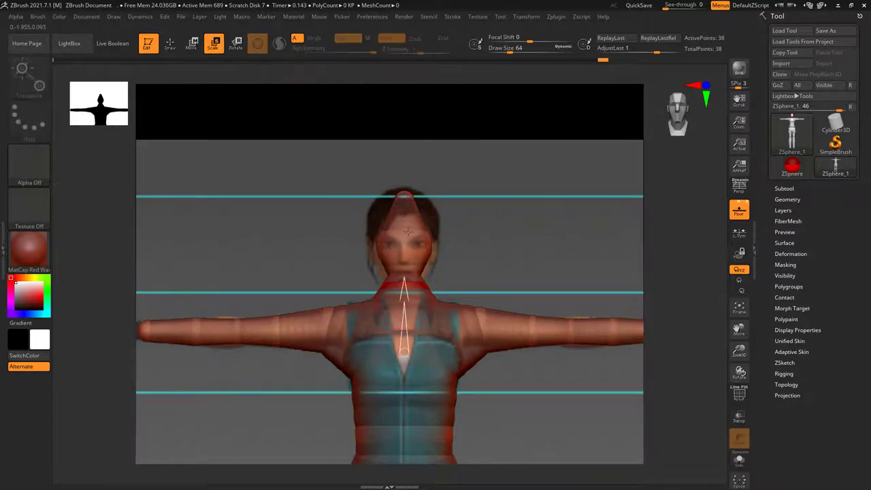
{"action": "left_click_drag", "start_coordinate": [421, 291], "coordinate": [419, 289]}
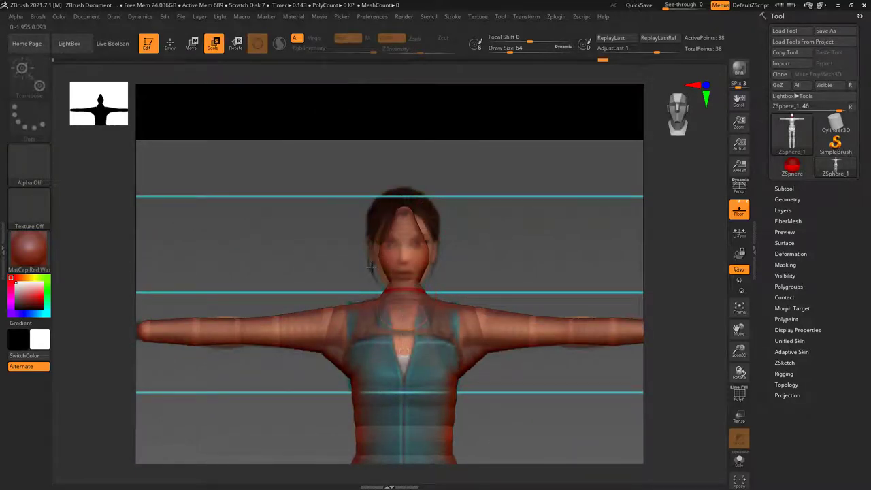
{"action": "left_click_drag", "start_coordinate": [371, 267], "coordinate": [406, 217]}
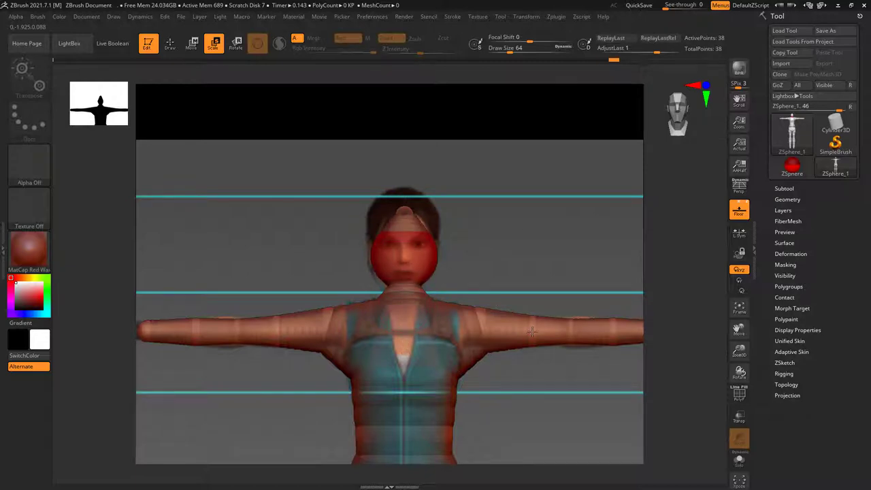
{"action": "key", "text": "ctrl+z"}
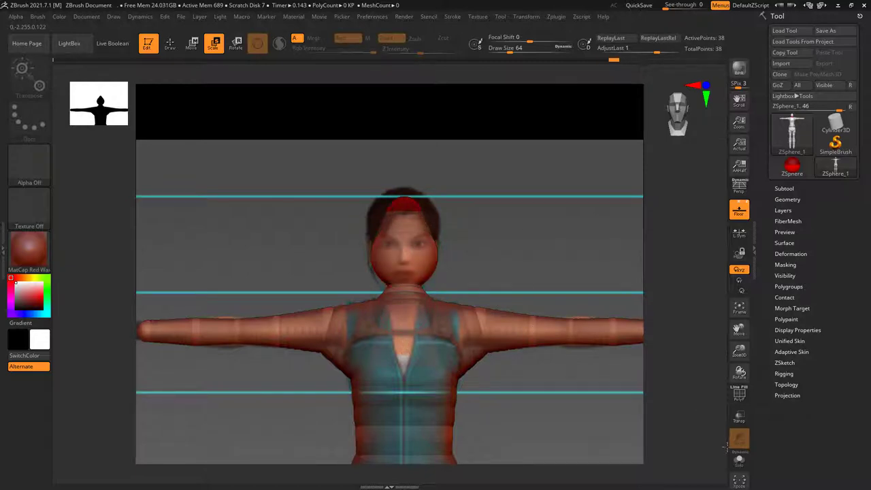
- From the side, reposition the head ZSphere to straighten the head, then preview the skinned mesh
{"action": "left_click_drag", "start_coordinate": [511, 249], "coordinate": [455, 253]}
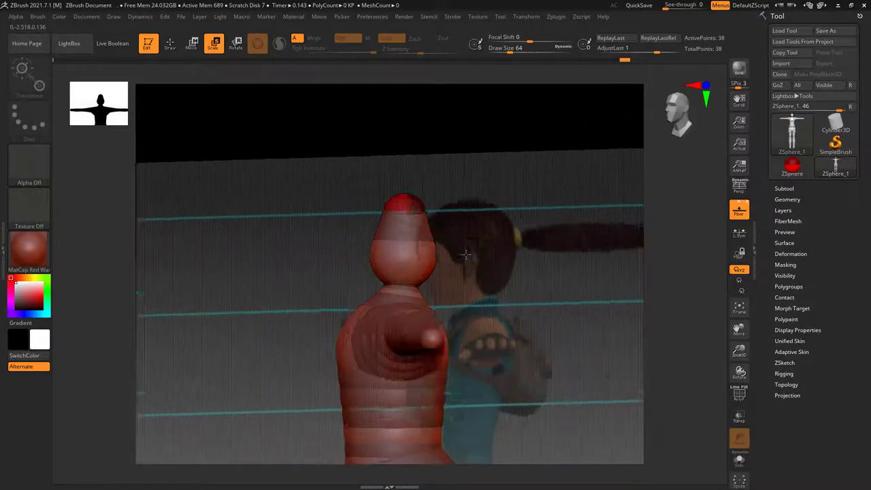
{"action": "left_click", "coordinate": [192, 43]}
{"action": "left_click_drag", "start_coordinate": [408, 263], "coordinate": [398, 206]}
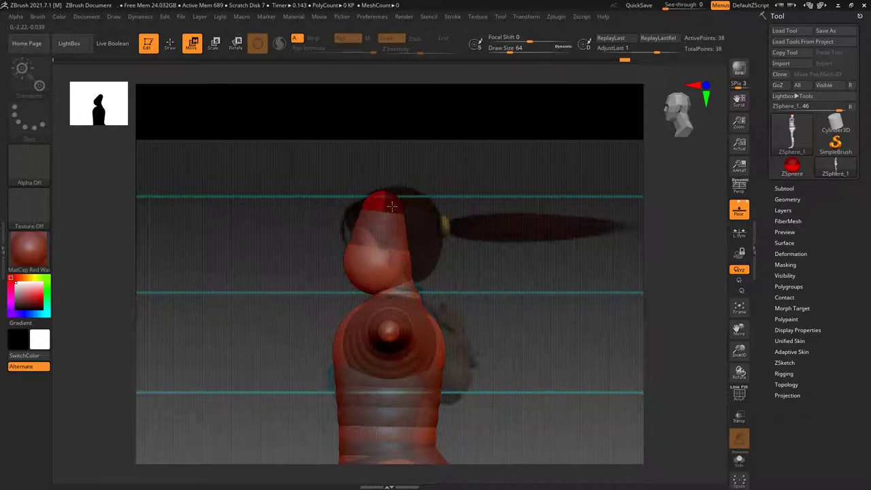
{"action": "left_click_drag", "start_coordinate": [398, 206], "coordinate": [376, 274]}
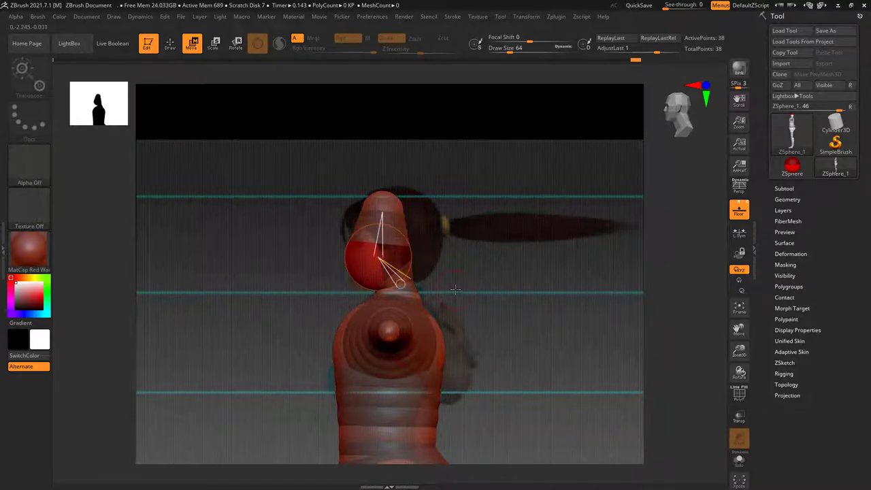
{"action": "key", "text": "a"}
{"action": "mouse_move", "coordinate": [475, 313]}
{"action": "left_mouse_down"}
{"action": "mouse_move", "coordinate": [529, 321]}
{"action": "mouse_move", "coordinate": [490, 340]}
{"action": "mouse_move", "coordinate": [463, 376]}
{"action": "mouse_move", "coordinate": [557, 384]}
{"action": "mouse_move", "coordinate": [524, 383]}
{"action": "mouse_move", "coordinate": [519, 204]}
{"action": "left_mouse_up"}
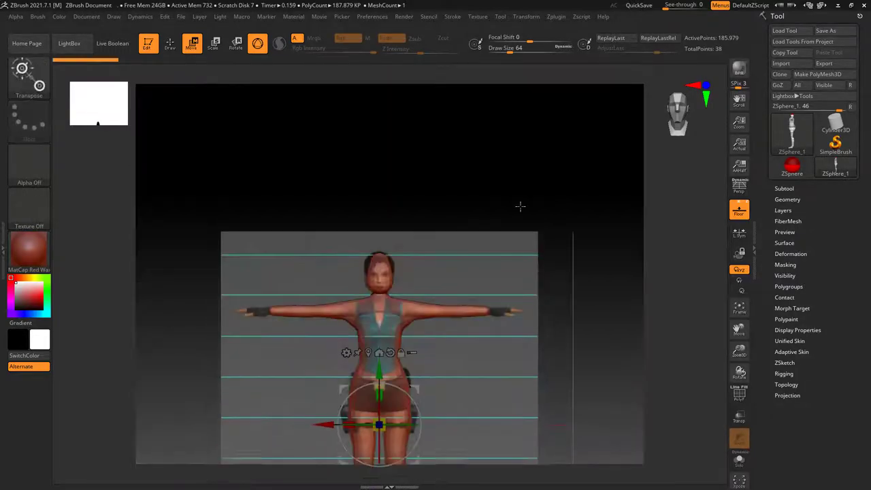
- Turn off Floor to hide the grid and reference planes behind the skinned body
{"action": "mouse_move", "coordinate": [516, 321]}
{"action": "left_mouse_down"}
{"action": "mouse_move", "coordinate": [463, 326]}
{"action": "mouse_move", "coordinate": [519, 329]}
{"action": "left_mouse_up"}
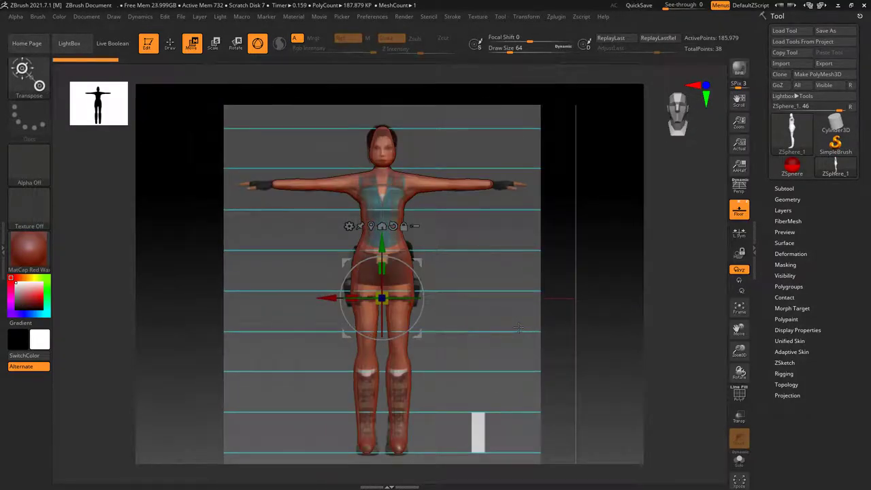
{"action": "key", "text": "a"}
{"action": "key", "text": "a"}
{"action": "left_click", "coordinate": [735, 211]}
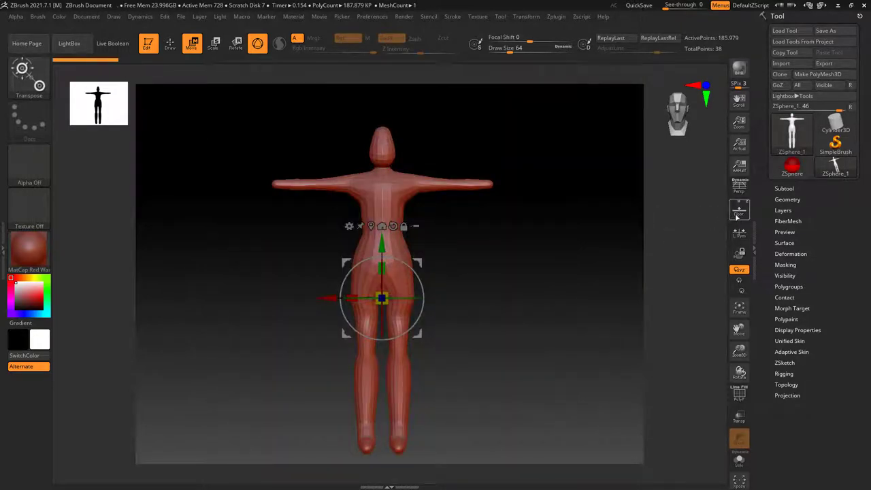
{"action": "left_click", "coordinate": [738, 212]}
{"action": "left_click", "coordinate": [738, 212]}
{"action": "left_click", "coordinate": [738, 212]}
{"action": "left_click", "coordinate": [738, 216]}
- Orbit the body and toggle A to compare the sphere skeleton with the skin preview
{"action": "mouse_move", "coordinate": [520, 254]}
{"action": "left_mouse_down"}
{"action": "mouse_move", "coordinate": [476, 254]}
{"action": "mouse_move", "coordinate": [515, 247]}
{"action": "left_mouse_up"}
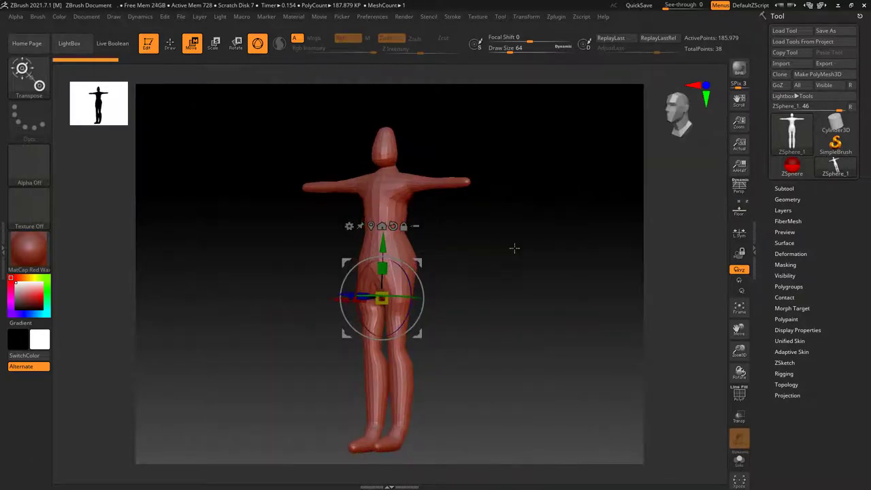
{"action": "key", "text": "a"}
{"action": "key", "text": "a"}
{"action": "key", "text": "a"}
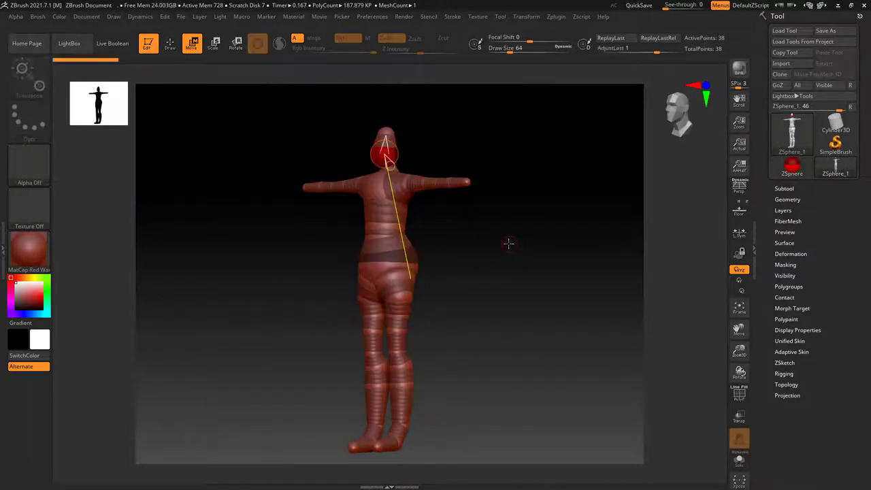
{"action": "key", "text": "a"}
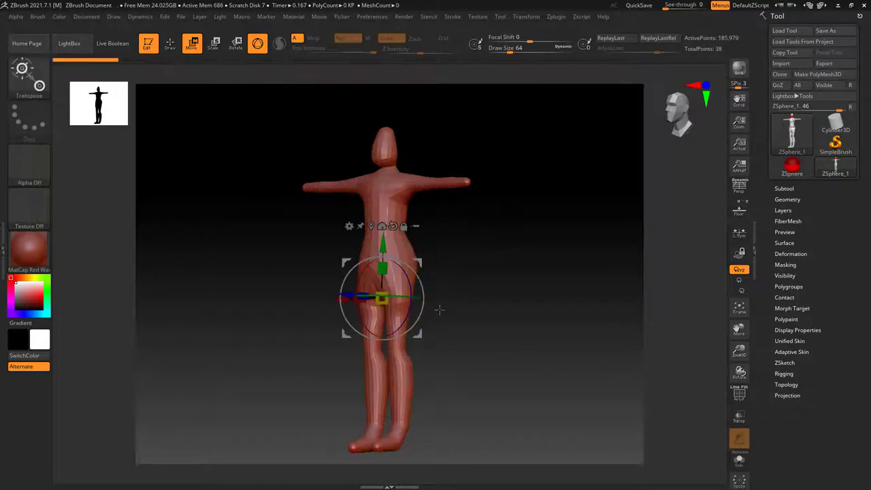
{"action": "mouse_move", "coordinate": [489, 345]}
{"action": "left_mouse_down"}
{"action": "mouse_move", "coordinate": [456, 338]}
{"action": "mouse_move", "coordinate": [506, 341]}
{"action": "left_mouse_up"}
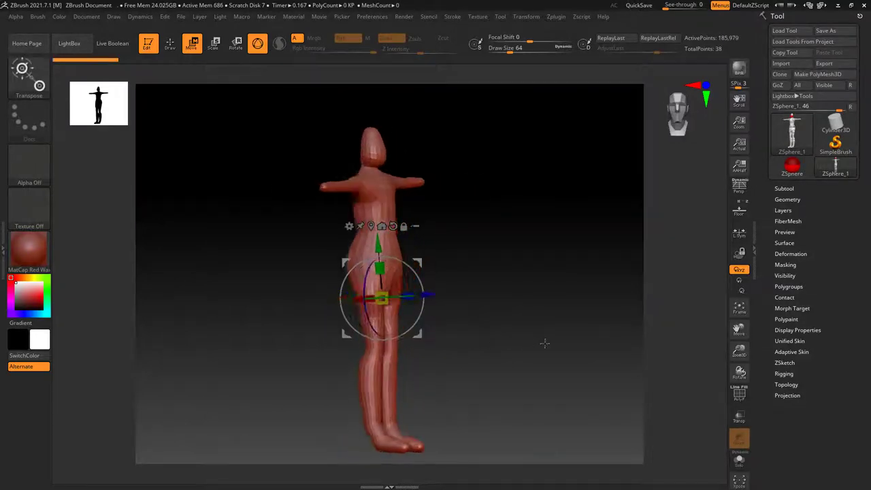
{"action": "key", "text": "a"}
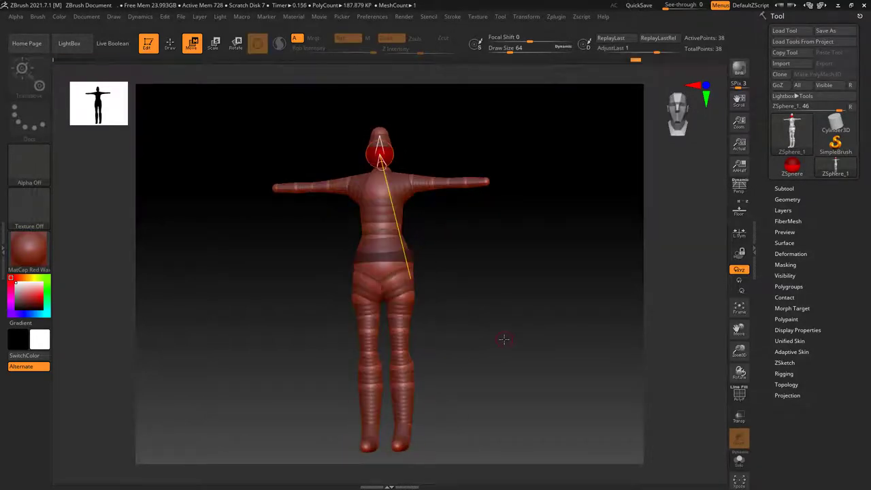
{"action": "key", "text": "a"}
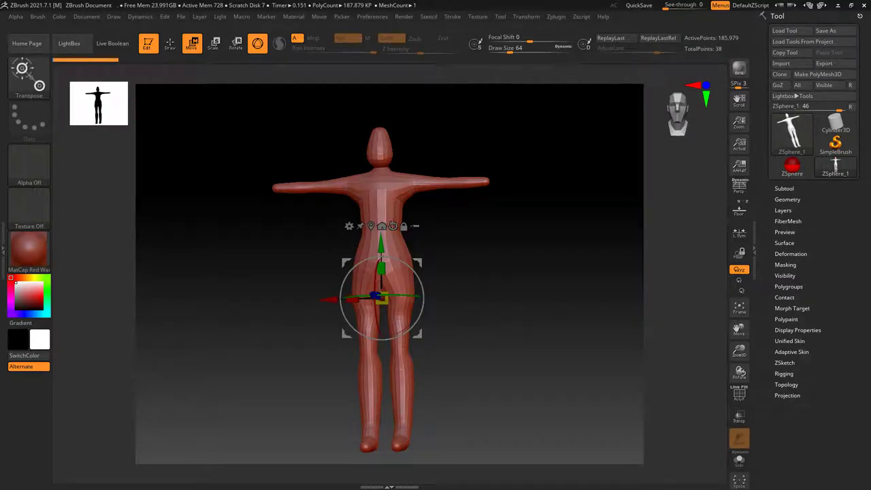
{"action": "key", "text": "a"}
{"action": "key", "text": "a"}
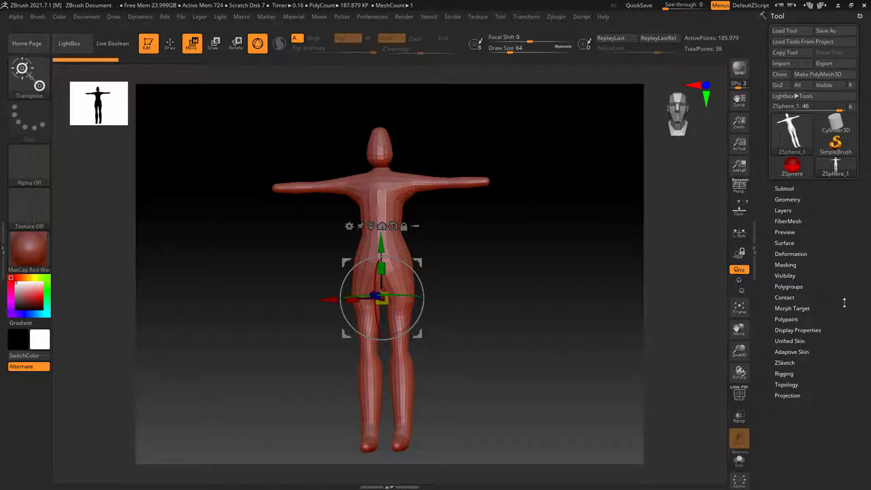
- Check the Adaptive Skin preview, then make the Skin_ZSphere_1 mesh and select it as the current tool
{"action": "left_click", "coordinate": [800, 351]}
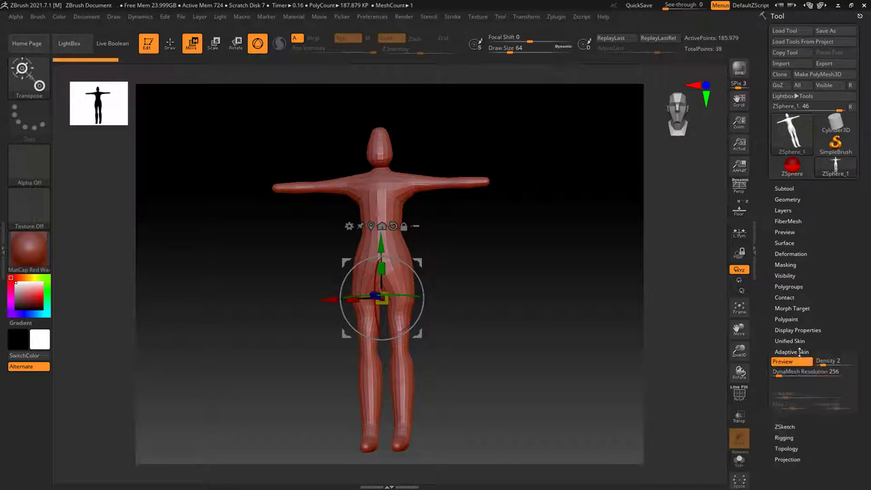
{"action": "left_click_drag", "start_coordinate": [851, 315], "coordinate": [851, 240]}
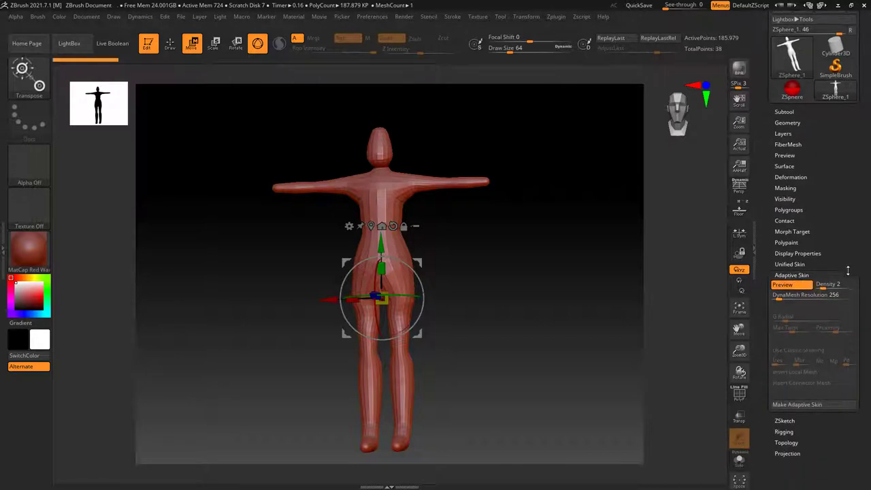
{"action": "left_click", "coordinate": [807, 286]}
{"action": "left_click", "coordinate": [806, 286]}
{"action": "left_click", "coordinate": [806, 286]}
{"action": "left_click", "coordinate": [806, 286]}
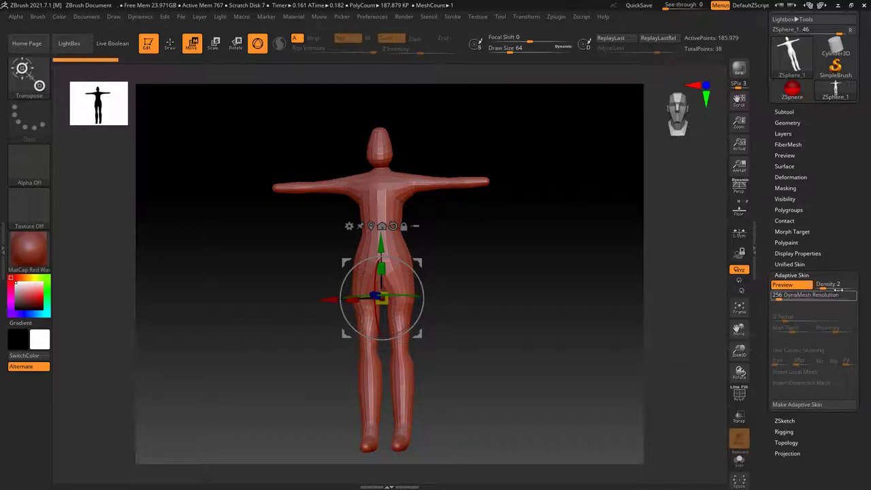
{"action": "left_click", "coordinate": [832, 406]}
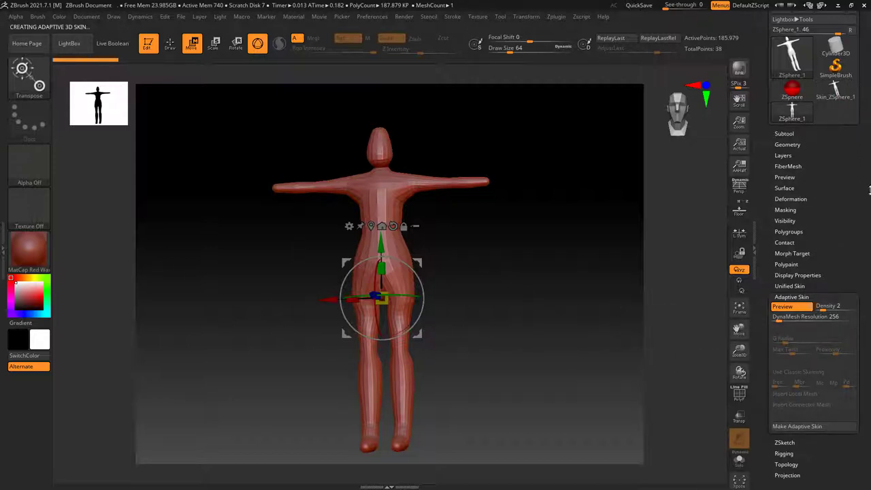
{"action": "left_click", "coordinate": [837, 92]}
- Orbit Skin_ZSphere_1 to a front view, raise Draw Size to about 128, and switch to Smooth
{"action": "left_click_drag", "start_coordinate": [534, 345], "coordinate": [508, 342]}
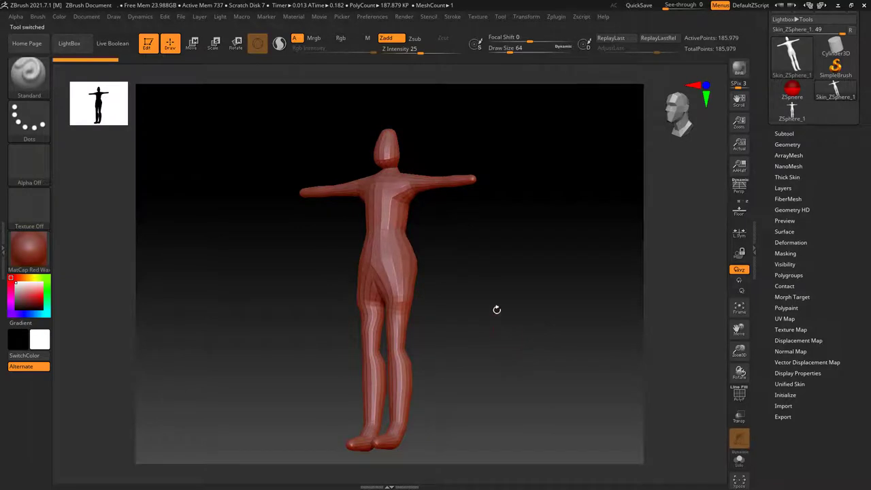
{"action": "mouse_move", "coordinate": [496, 309]}
{"action": "left_mouse_down", "text": "shift"}
{"action": "mouse_move", "coordinate": [517, 315]}
{"action": "mouse_move", "coordinate": [515, 327]}
{"action": "mouse_move", "coordinate": [492, 317]}
{"action": "mouse_move", "coordinate": [513, 322]}
{"action": "left_mouse_up", "text": "shift"}
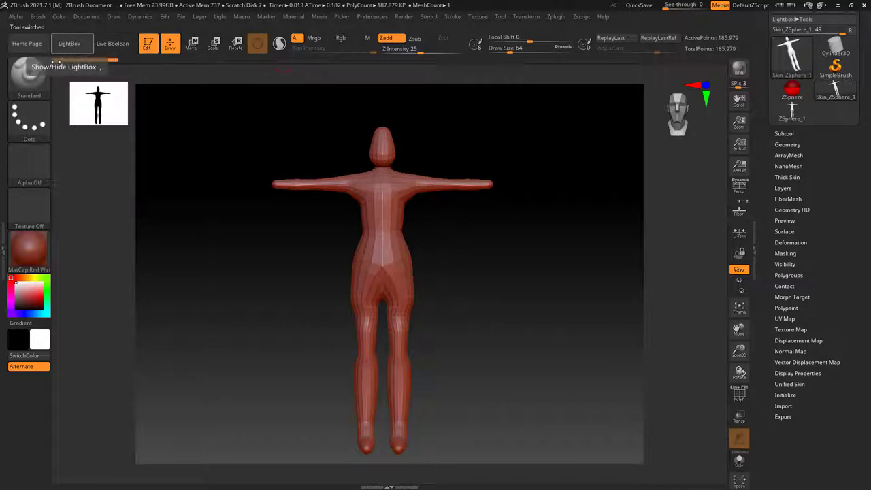
{"action": "left_click", "coordinate": [27, 71]}
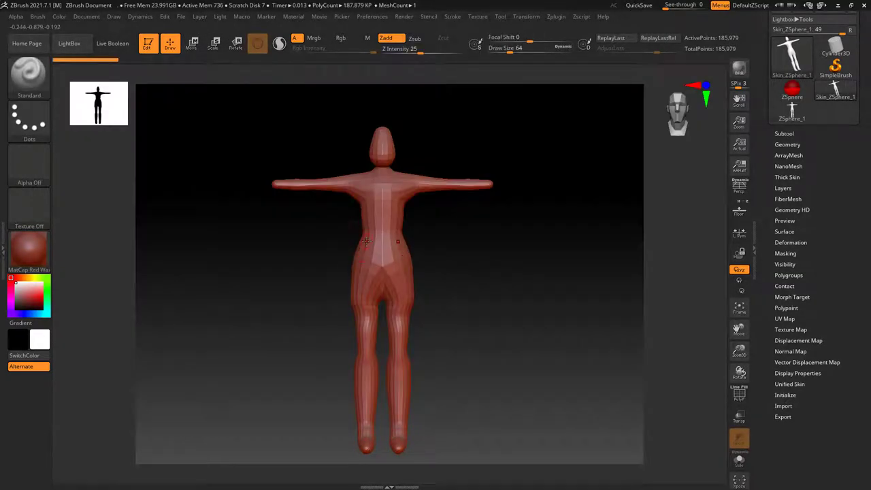
{"action": "left_click", "coordinate": [513, 52]}
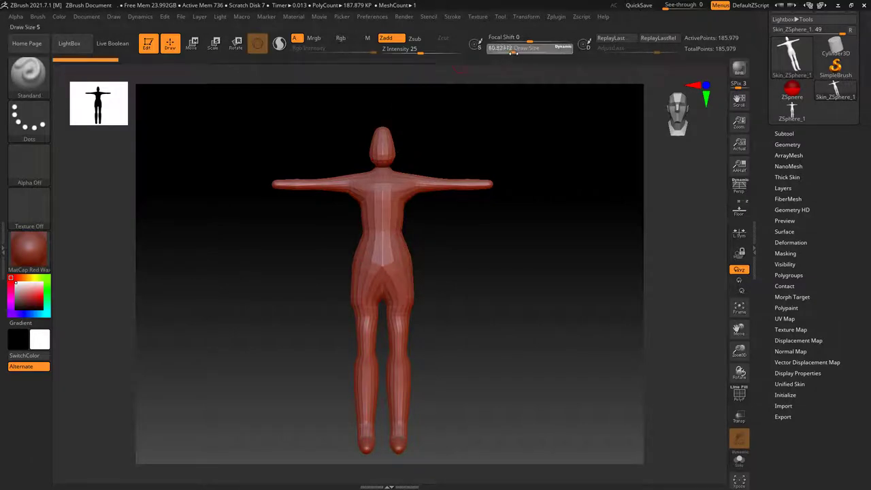
{"action": "key", "text": "shift"}
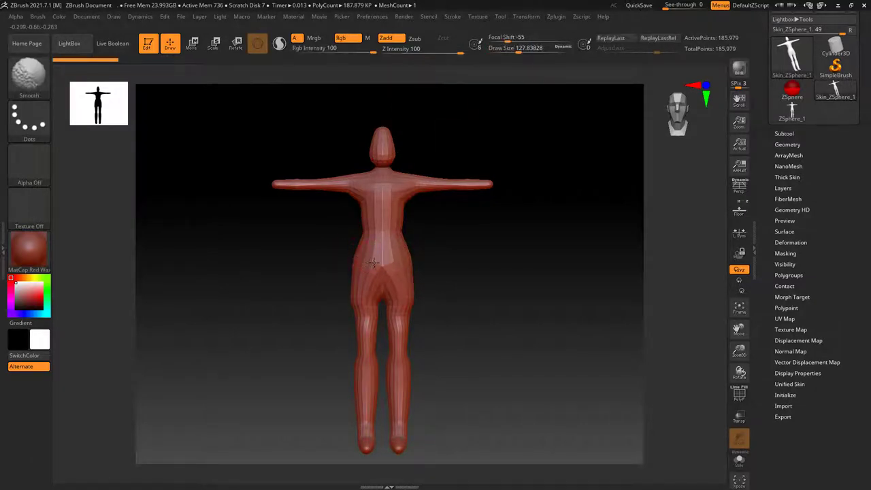
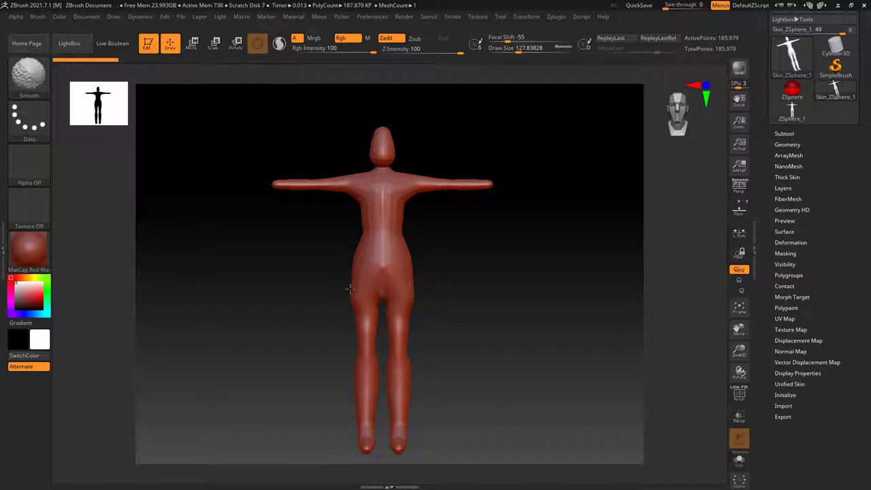
- Select the Move brush with the figure turned to a side profile
{"action": "left_click_drag", "start_coordinate": [369, 280], "coordinate": [327, 252]}
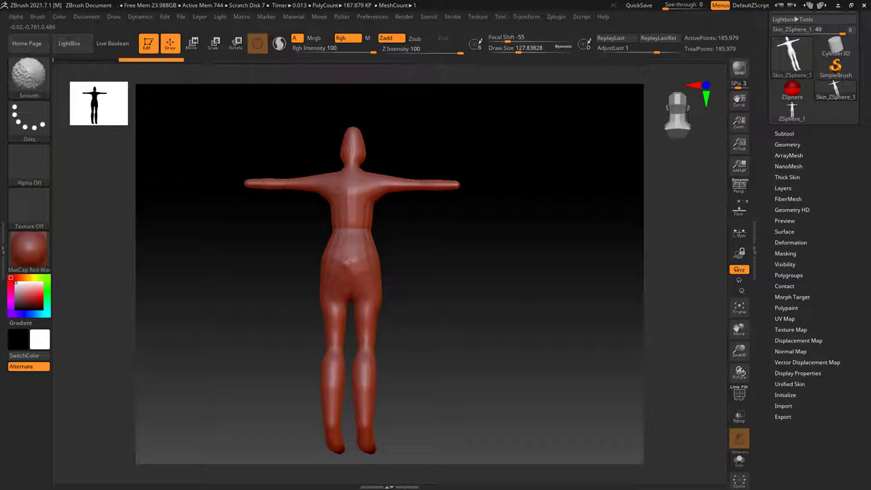
{"action": "mouse_move", "coordinate": [431, 298]}
{"action": "left_mouse_down"}
{"action": "mouse_move", "coordinate": [399, 302]}
{"action": "mouse_move", "coordinate": [440, 307]}
{"action": "left_mouse_up"}
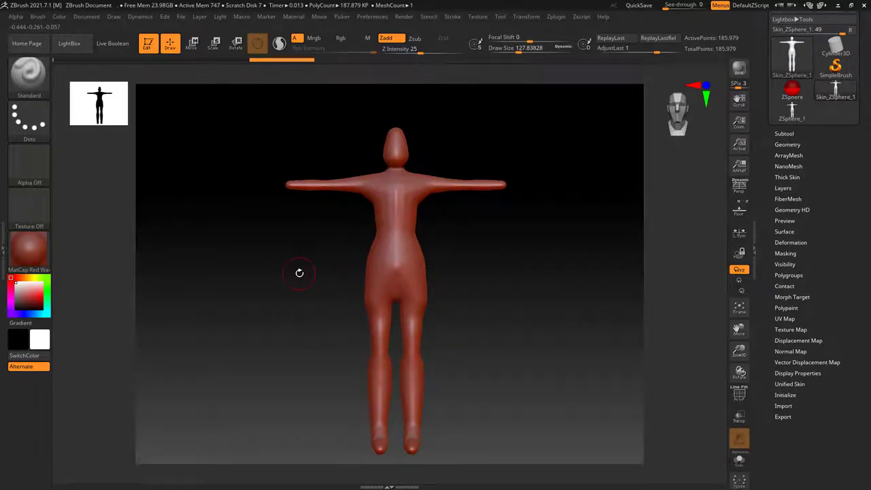
{"action": "left_click", "coordinate": [29, 74]}
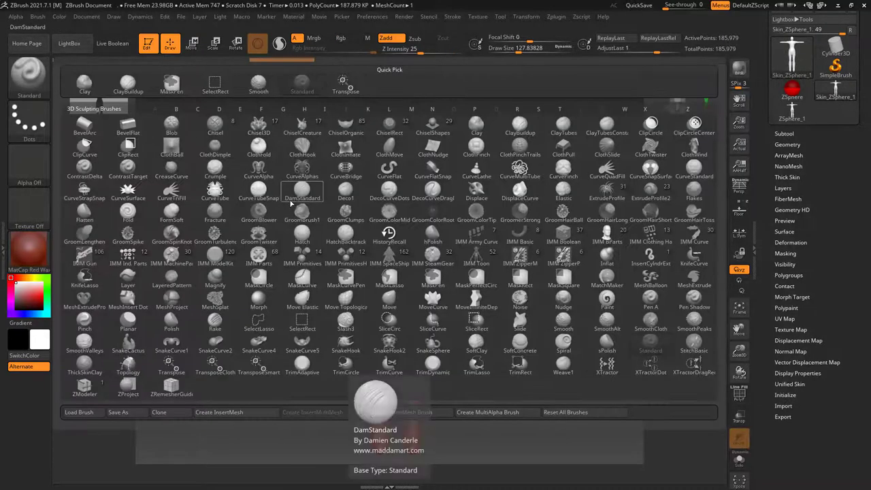
{"action": "key", "text": "m"}
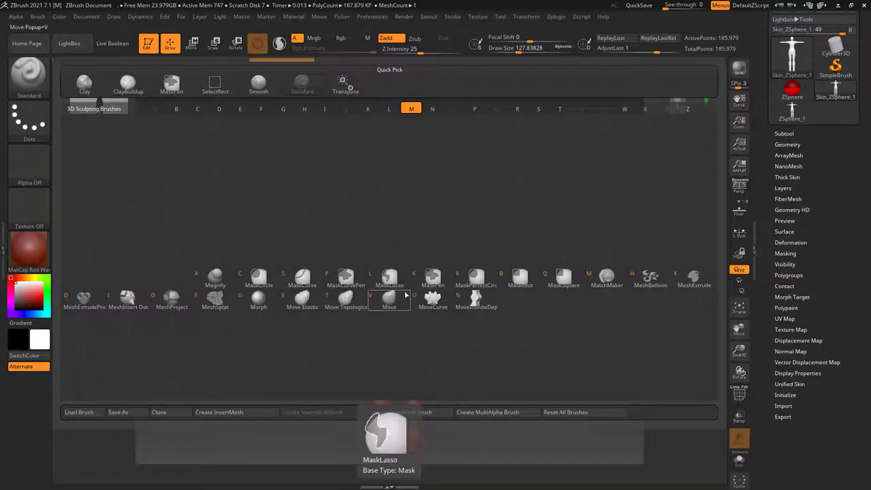
{"action": "left_click", "coordinate": [389, 300]}
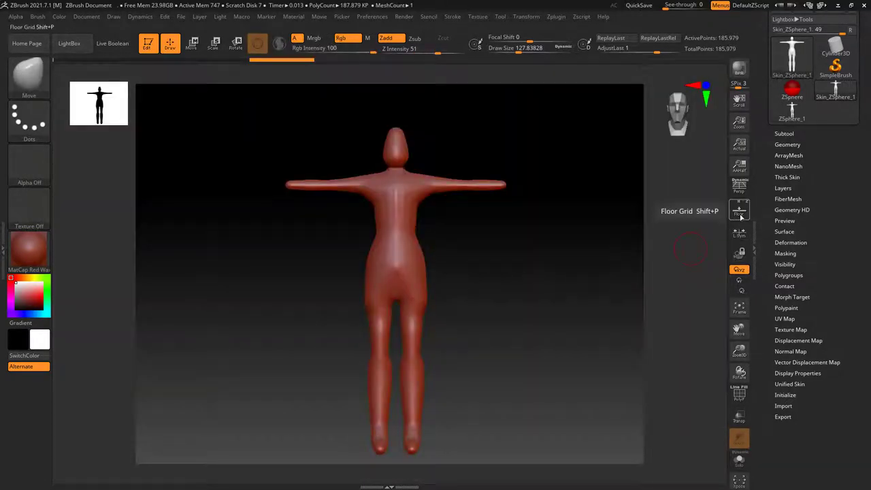
- Show the floor grid with the side reference and enlarge the brush to about 196
{"action": "left_click", "coordinate": [739, 209]}
{"action": "left_click_drag", "start_coordinate": [491, 252], "coordinate": [459, 251], "text": "shift"}
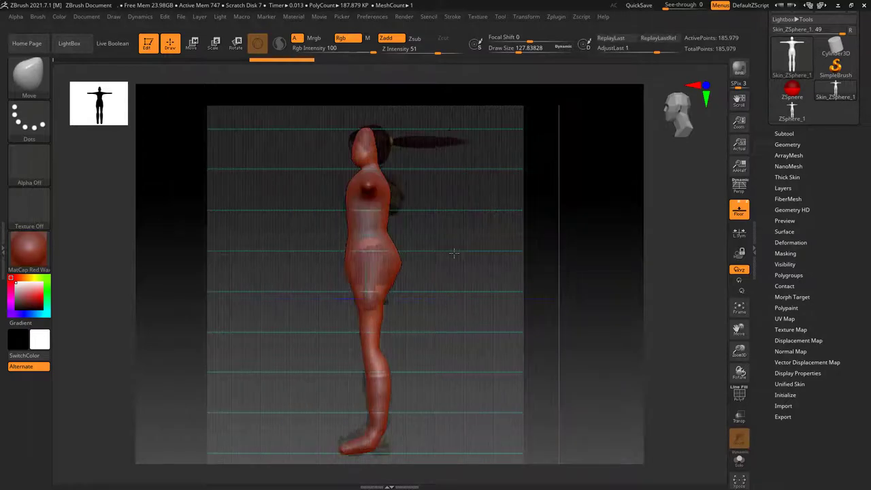
{"action": "mouse_move", "coordinate": [444, 246]}
{"action": "right_mouse_down", "text": "ctrl"}
{"action": "mouse_move", "coordinate": [472, 293]}
{"action": "mouse_move", "coordinate": [409, 243]}
{"action": "right_mouse_up", "text": "ctrl"}
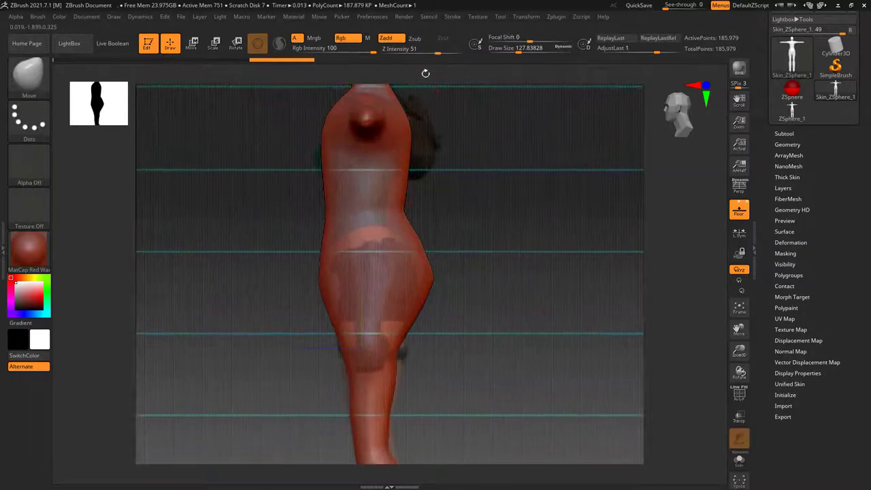
{"action": "left_click_drag", "start_coordinate": [522, 50], "coordinate": [525, 49]}
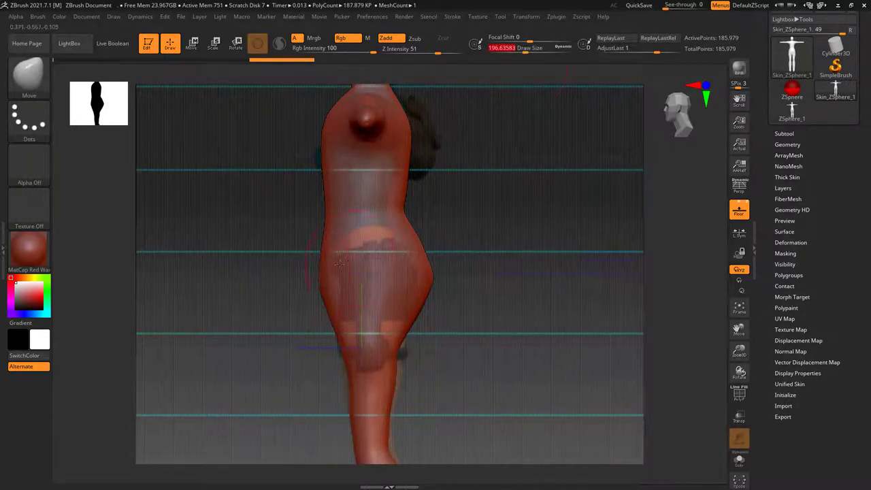
- Push the hip, back and buttock contour inward to follow the side reference
{"action": "mouse_move", "coordinate": [324, 277]}
{"action": "left_mouse_down"}
{"action": "mouse_move", "coordinate": [335, 308]}
{"action": "mouse_move", "coordinate": [324, 243]}
{"action": "left_mouse_up"}
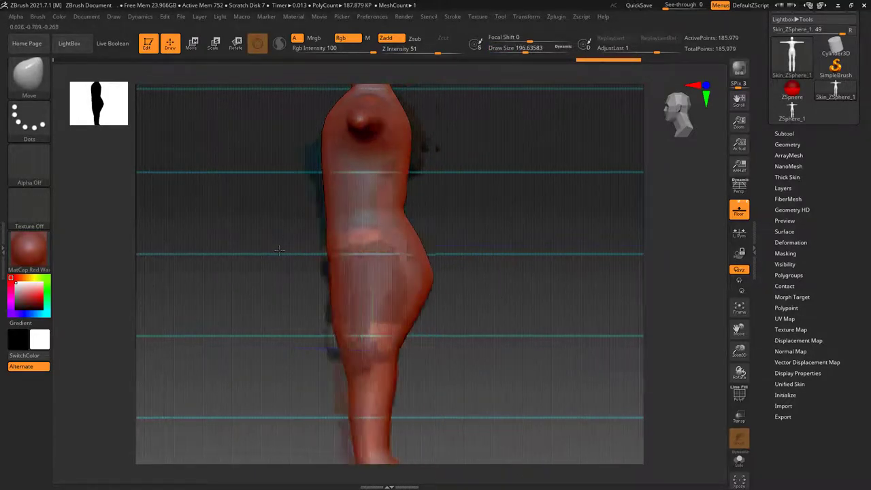
{"action": "key", "text": "ctrl+z"}
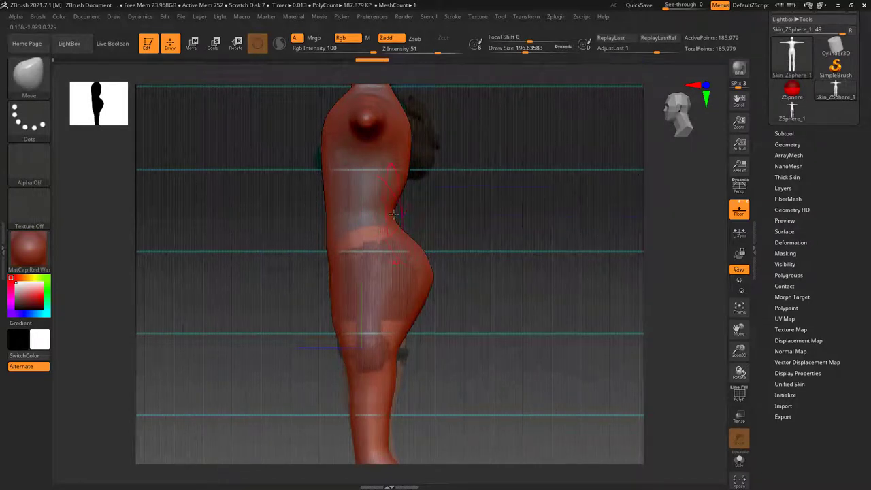
{"action": "left_click_drag", "start_coordinate": [401, 182], "coordinate": [404, 156]}
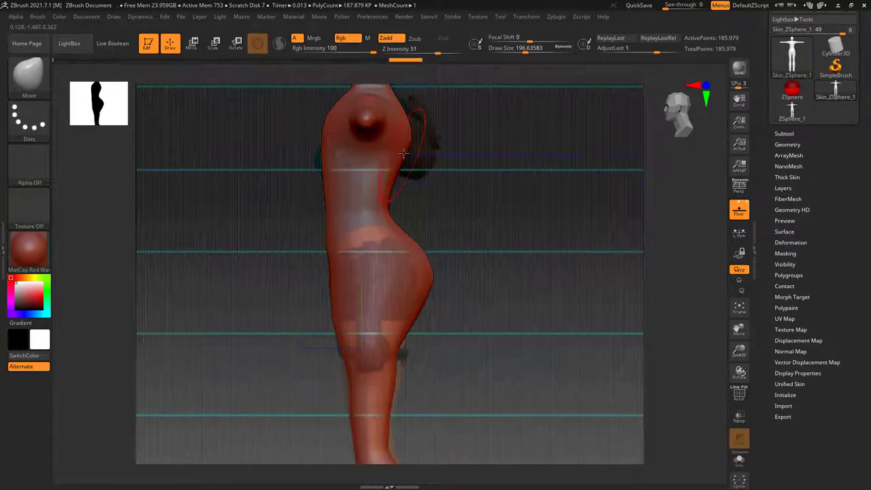
{"action": "mouse_move", "coordinate": [429, 267]}
{"action": "left_mouse_down"}
{"action": "mouse_move", "coordinate": [386, 296]}
{"action": "mouse_move", "coordinate": [411, 293]}
{"action": "left_mouse_up"}
{"action": "left_click_drag", "start_coordinate": [256, 323], "coordinate": [333, 327]}
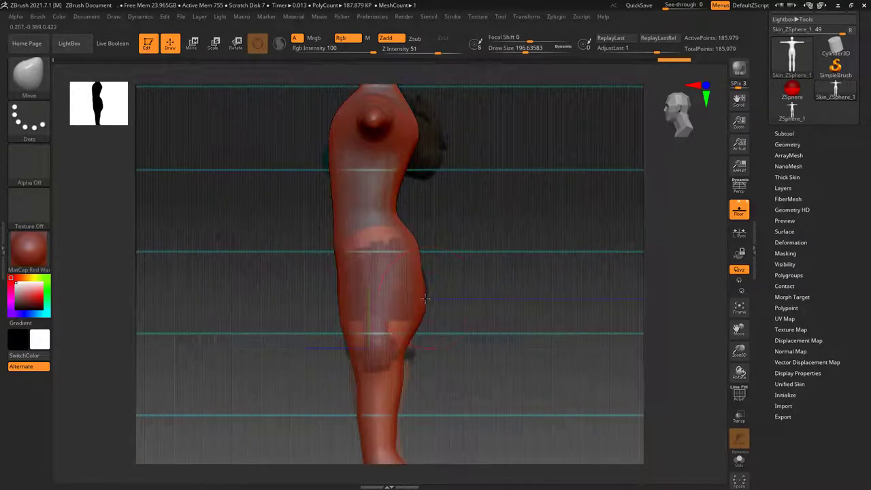
{"action": "key", "text": "ctrl+z"}
{"action": "key", "text": "ctrl+shift+z"}
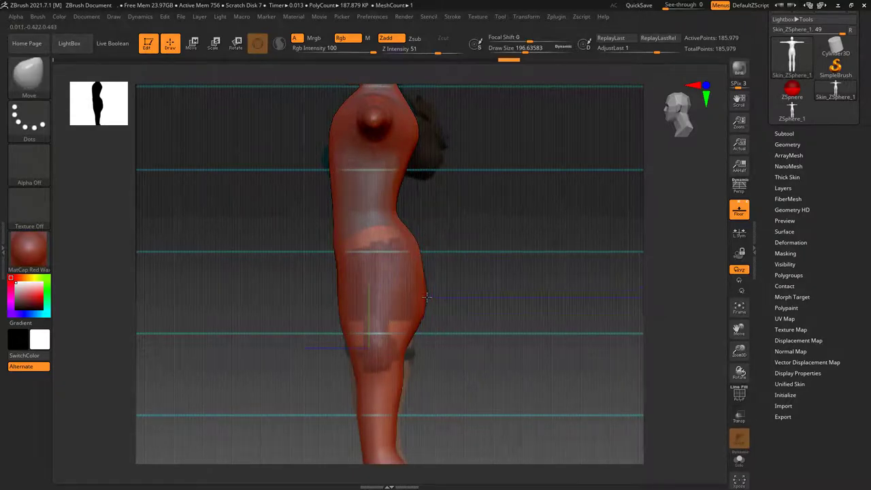
- Step through the sculpt history to restore the knee and leg sculpt strokes
{"action": "key", "text": "ctrl+shift+z"}
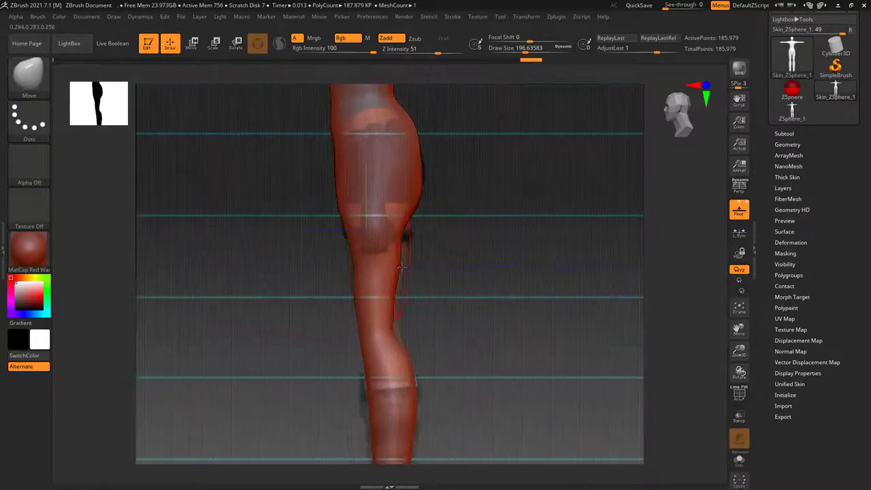
{"action": "key", "text": "ctrl+shift+z"}
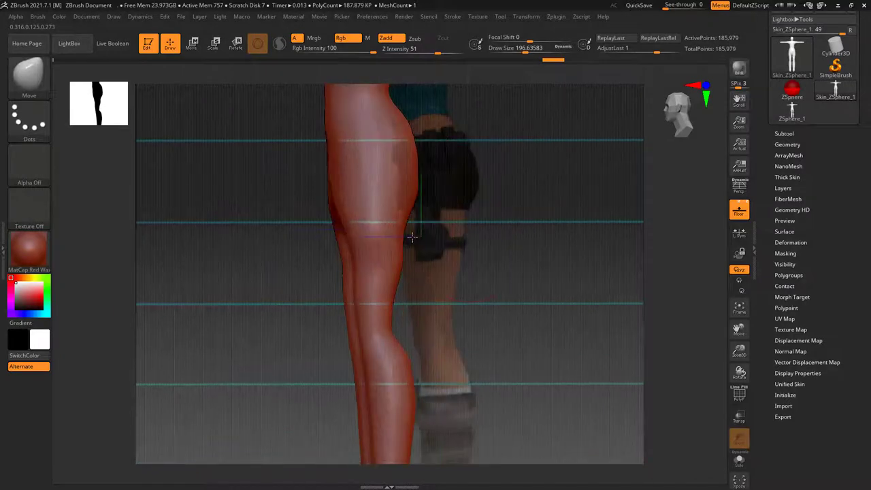
{"action": "key", "text": "ctrl+shift+z"}
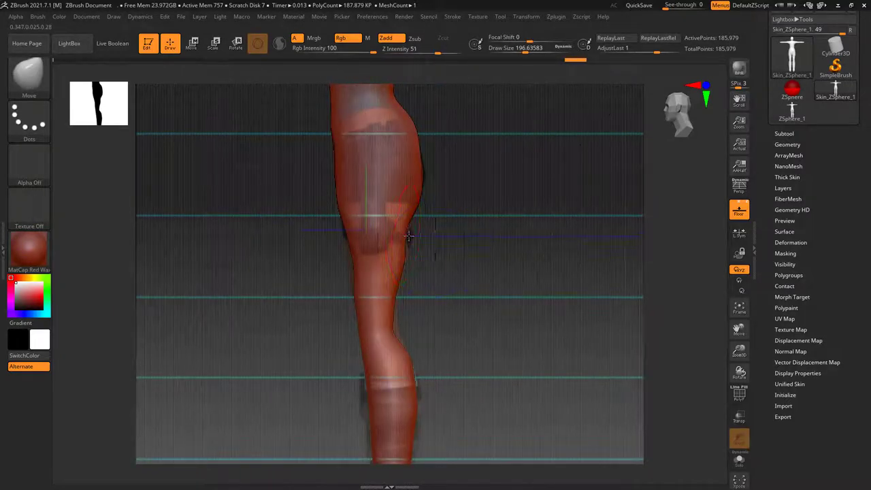
{"action": "key", "text": "ctrl+shift+z"}
{"action": "key", "text": "ctrl+shift+z"}
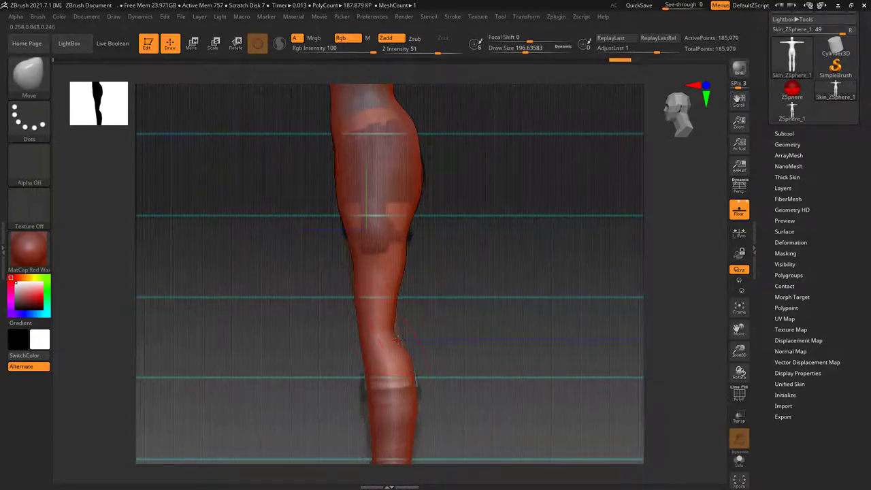
{"action": "key", "text": "ctrl+shift+z"}
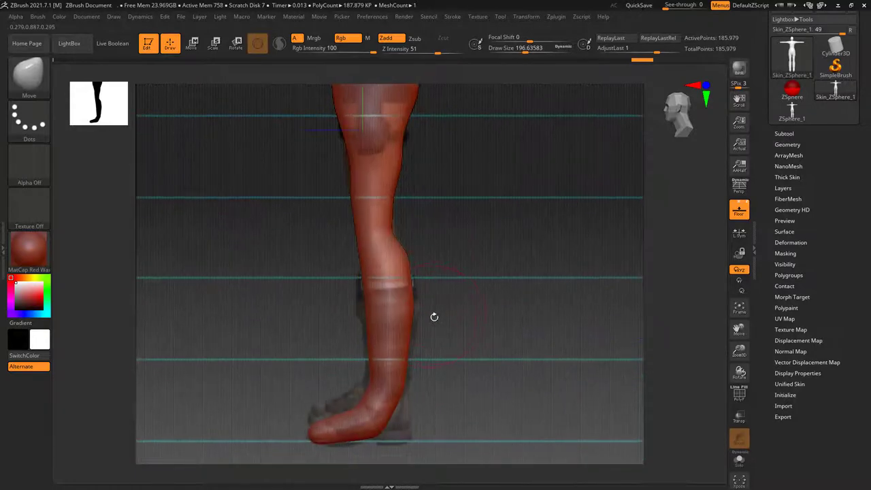
{"action": "key", "text": "ctrl+shift+z"}
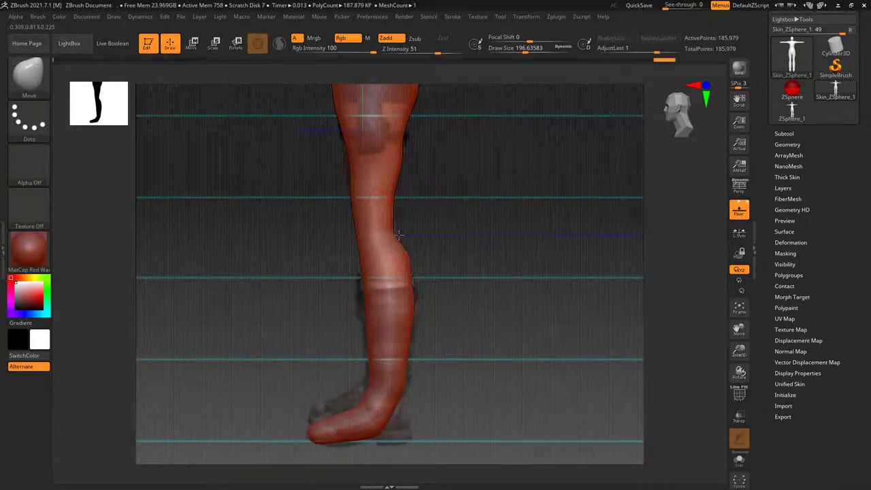
{"action": "key", "text": "ctrl+shift+z"}
{"action": "key", "text": "ctrl+z"}
{"action": "key", "text": "ctrl+z"}
{"action": "key", "text": "ctrl+z"}
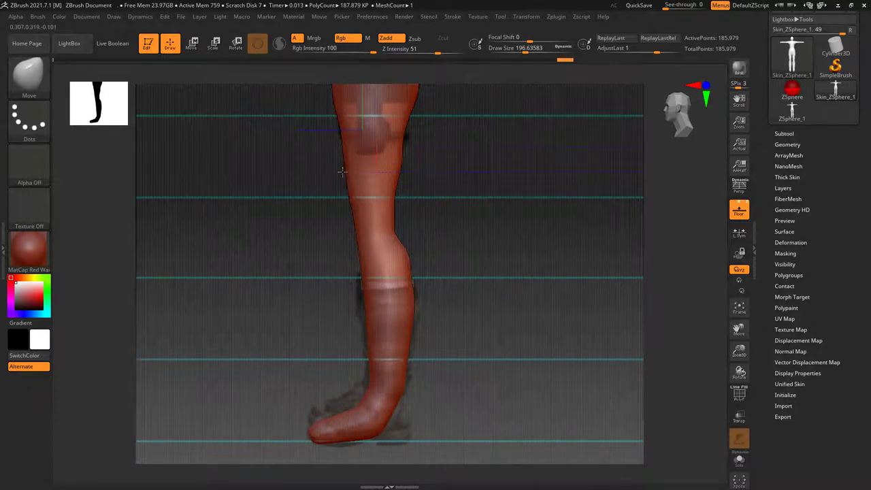
{"action": "key", "text": "ctrl+shift+z"}
{"action": "key", "text": "ctrl+shift+z"}
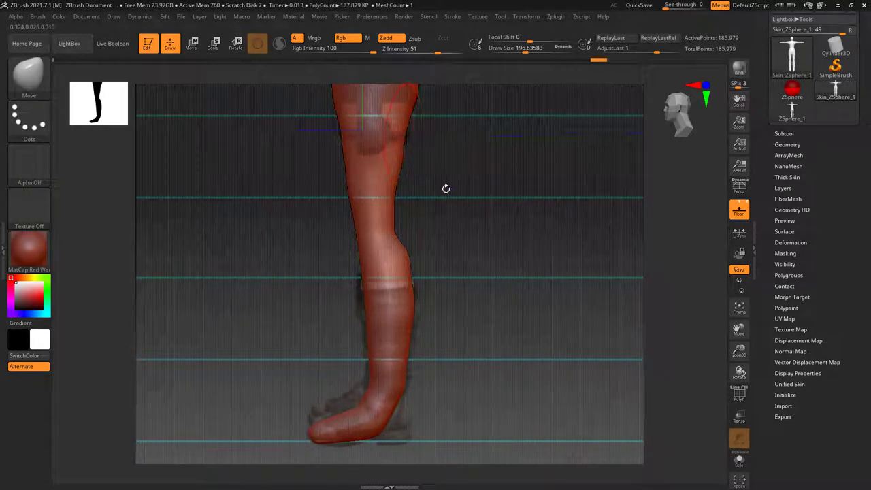
- Reshape the heel and back of the calf to match the reference boot
{"action": "left_click_drag", "start_coordinate": [466, 276], "coordinate": [471, 280]}
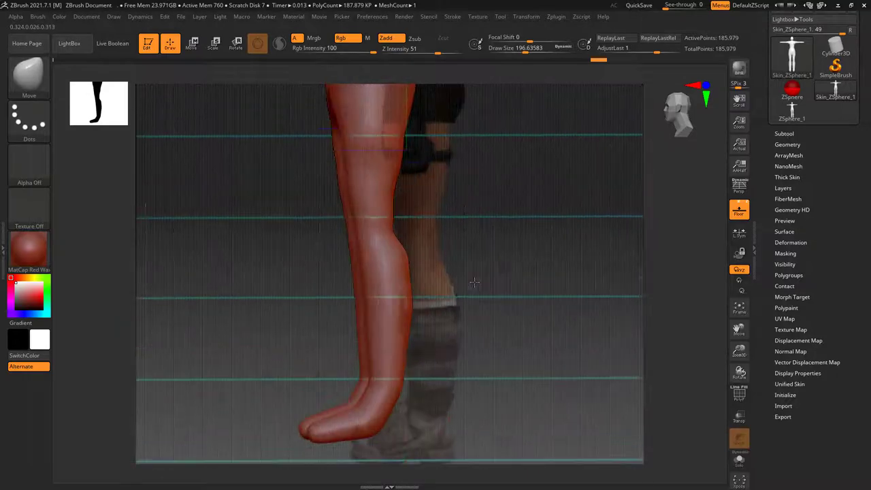
{"action": "mouse_move", "coordinate": [469, 314]}
{"action": "left_mouse_down"}
{"action": "mouse_move", "coordinate": [459, 324]}
{"action": "mouse_move", "coordinate": [465, 359]}
{"action": "left_mouse_up"}
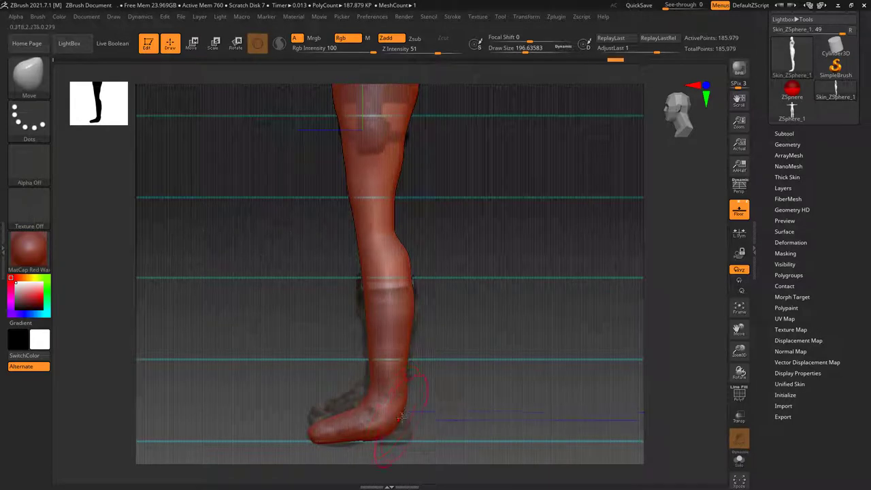
{"action": "mouse_move", "coordinate": [401, 416]}
{"action": "left_mouse_down"}
{"action": "mouse_move", "coordinate": [357, 439]}
{"action": "mouse_move", "coordinate": [402, 438]}
{"action": "mouse_move", "coordinate": [411, 428]}
{"action": "left_mouse_up"}
{"action": "left_click_drag", "start_coordinate": [412, 386], "coordinate": [412, 379]}
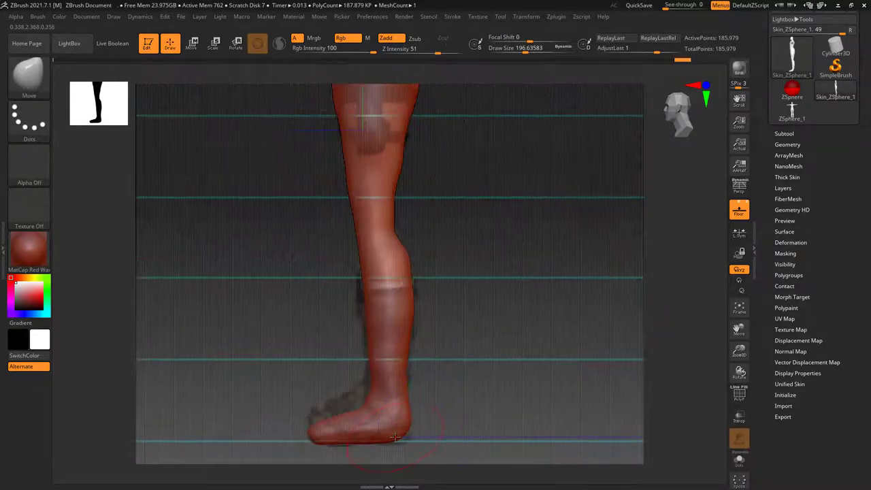
{"action": "mouse_move", "coordinate": [459, 419]}
{"action": "left_mouse_down"}
{"action": "mouse_move", "coordinate": [483, 377]}
{"action": "mouse_move", "coordinate": [472, 406]}
{"action": "mouse_move", "coordinate": [473, 354]}
{"action": "mouse_move", "coordinate": [466, 359]}
{"action": "left_mouse_up"}
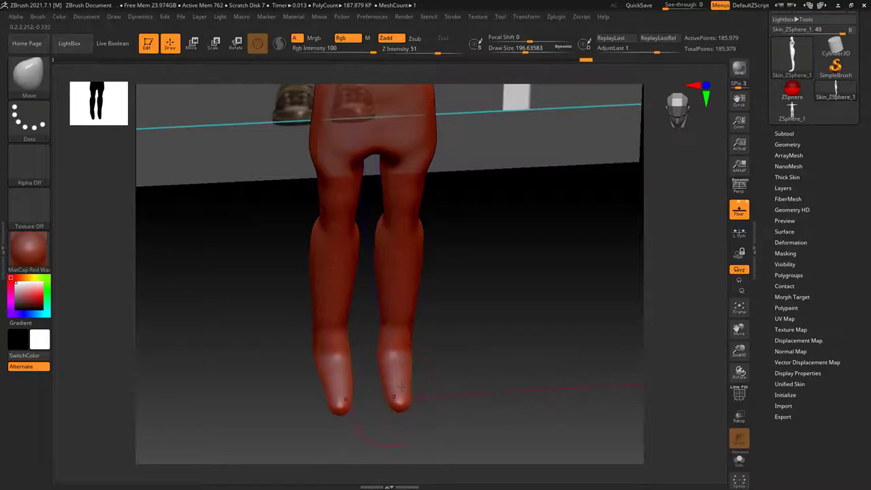
- Shape both feet symmetrically, pushing the foot's outer edge outward
{"action": "left_click_drag", "start_coordinate": [405, 363], "coordinate": [413, 360]}
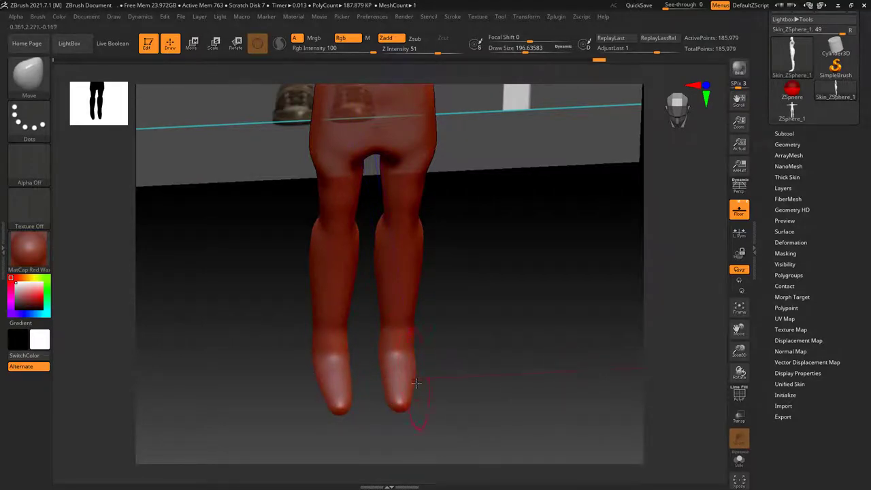
{"action": "left_click_drag", "start_coordinate": [417, 382], "coordinate": [422, 389]}
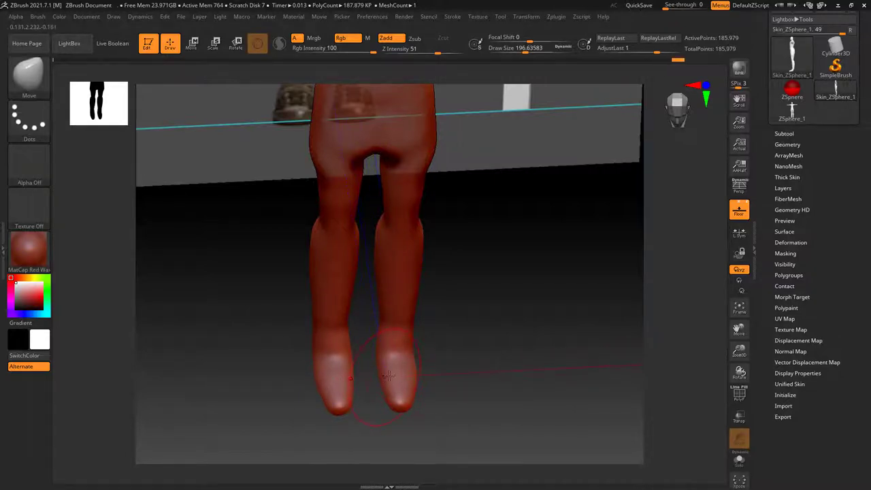
{"action": "left_click_drag", "start_coordinate": [486, 360], "coordinate": [426, 354], "text": "shift"}
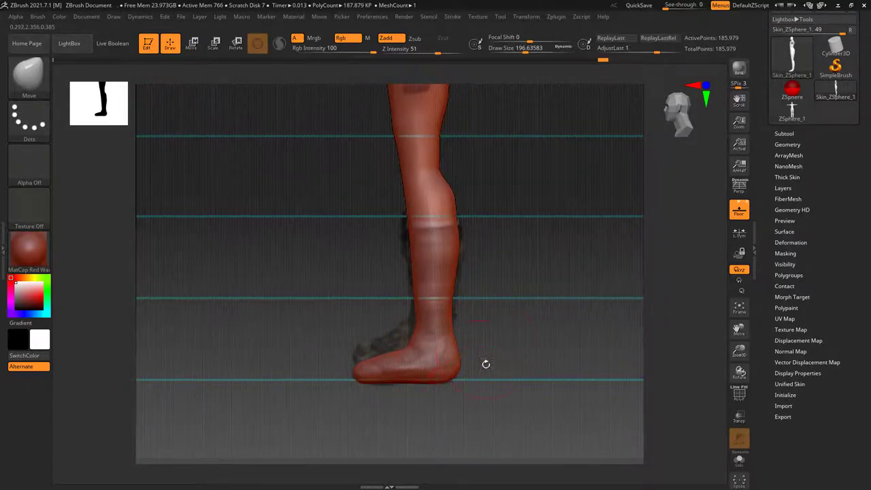
{"action": "mouse_move", "coordinate": [486, 364]}
{"action": "left_mouse_down"}
{"action": "mouse_move", "coordinate": [569, 268]}
{"action": "mouse_move", "coordinate": [566, 318]}
{"action": "left_mouse_up"}
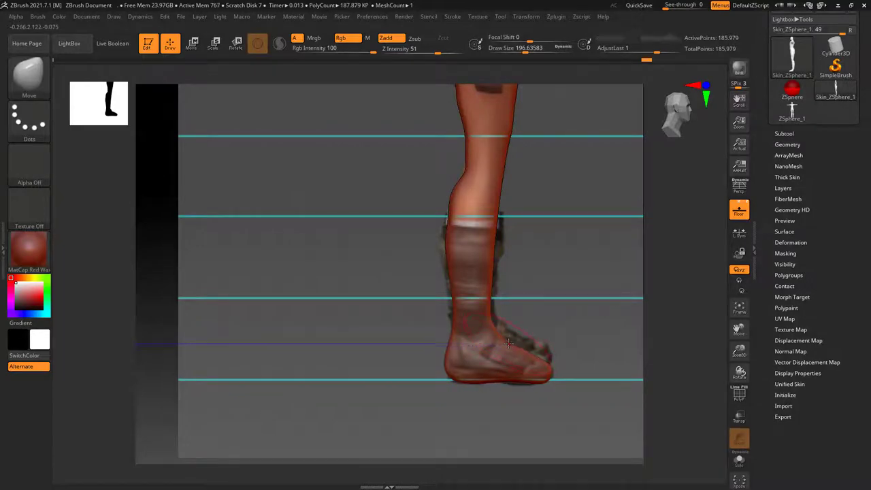
- Reshape and smooth the foot to the reference boot, undoing the last toe stroke
{"action": "left_click_drag", "start_coordinate": [507, 344], "coordinate": [511, 340]}
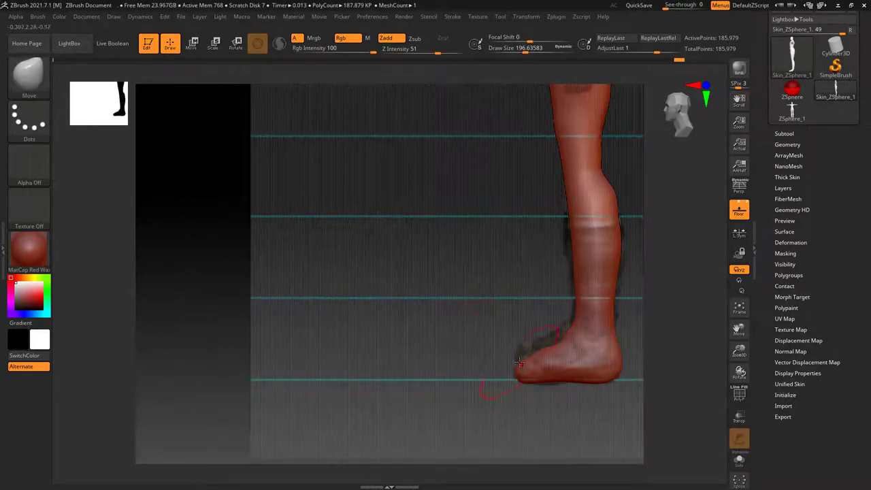
{"action": "left_click_drag", "start_coordinate": [519, 362], "coordinate": [556, 334]}
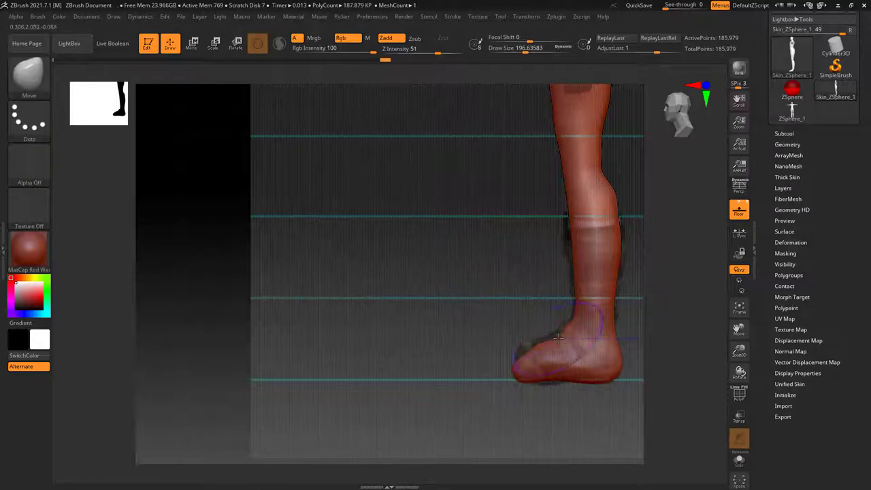
{"action": "left_click_drag", "start_coordinate": [558, 338], "coordinate": [539, 347], "text": "shift"}
{"action": "mouse_move", "coordinate": [381, 286]}
{"action": "left_mouse_down"}
{"action": "mouse_move", "coordinate": [469, 318]}
{"action": "mouse_move", "coordinate": [419, 340]}
{"action": "mouse_move", "coordinate": [380, 396]}
{"action": "mouse_move", "coordinate": [526, 338]}
{"action": "left_mouse_up"}
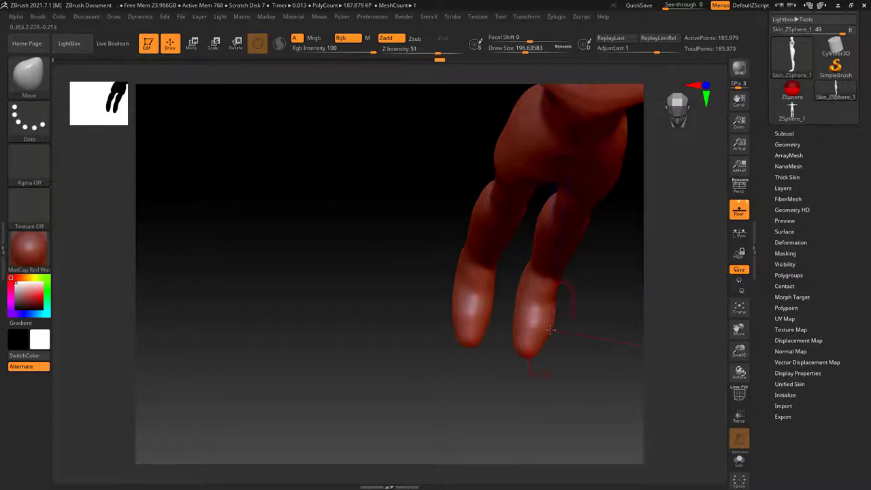
{"action": "mouse_move", "coordinate": [550, 329]}
{"action": "left_mouse_down"}
{"action": "mouse_move", "coordinate": [453, 361]}
{"action": "mouse_move", "coordinate": [525, 356]}
{"action": "mouse_move", "coordinate": [537, 348]}
{"action": "mouse_move", "coordinate": [427, 365]}
{"action": "mouse_move", "coordinate": [420, 327]}
{"action": "mouse_move", "coordinate": [193, 164]}
{"action": "left_mouse_up"}
{"action": "key", "text": "ctrl+z"}
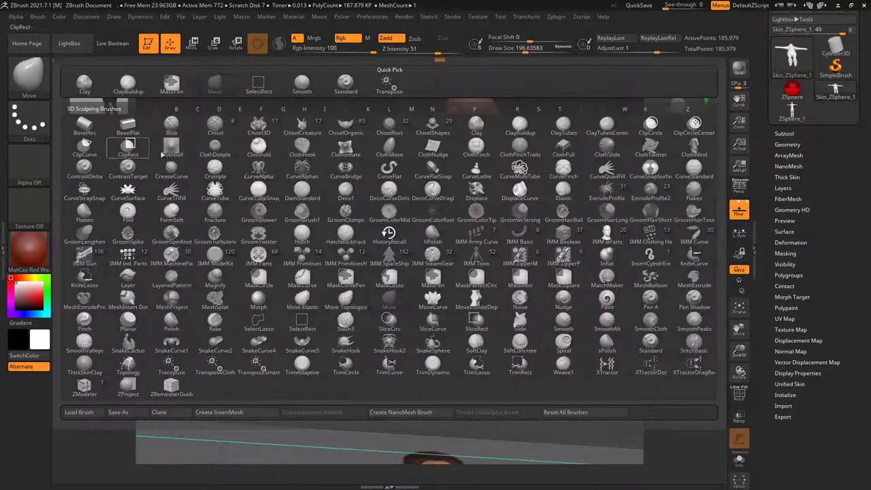
- Select the Flatten brush at Z Intensity 13 with the leg seen in side profile
{"action": "left_click", "coordinate": [25, 82]}
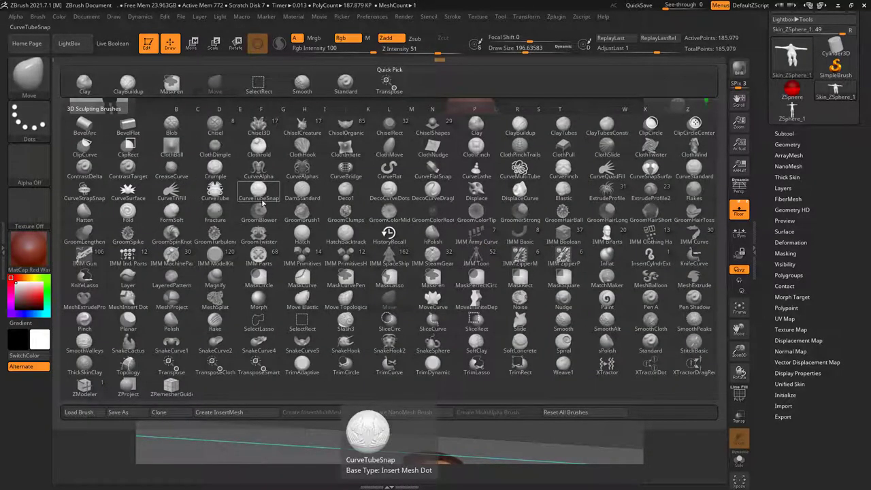
{"action": "key", "text": "f"}
{"action": "key", "text": "l"}
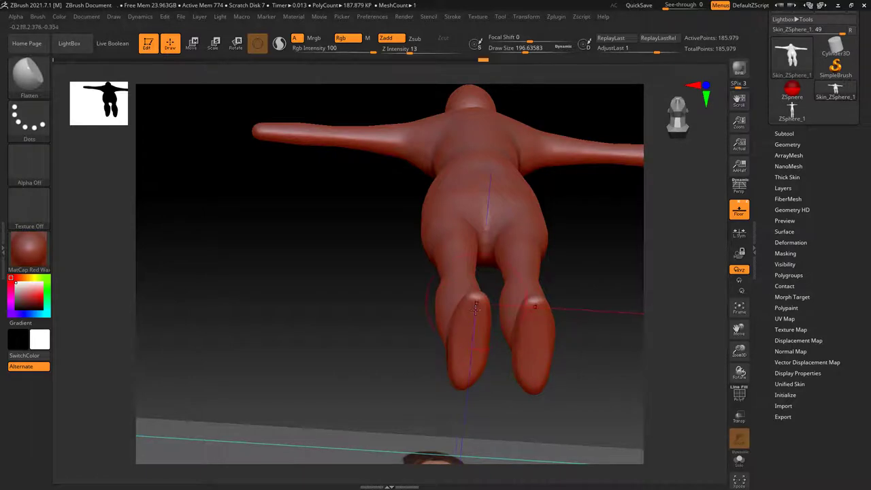
{"action": "mouse_move", "coordinate": [460, 322]}
{"action": "right_mouse_down", "text": "shift"}
{"action": "mouse_move", "coordinate": [359, 325]}
{"action": "mouse_move", "coordinate": [340, 354]}
{"action": "mouse_move", "coordinate": [322, 334]}
{"action": "right_mouse_up", "text": "shift"}
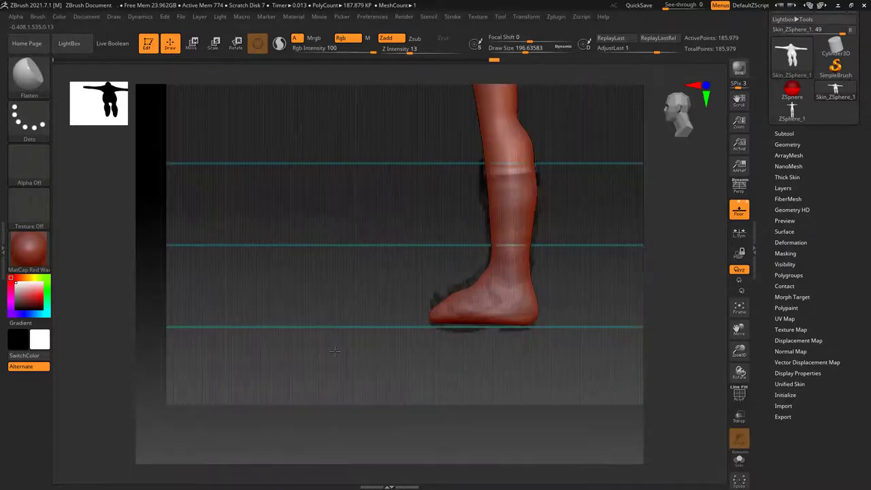
- Switch from the Move brush to the Inflat brush while checking both legs
{"action": "key", "text": "b"}
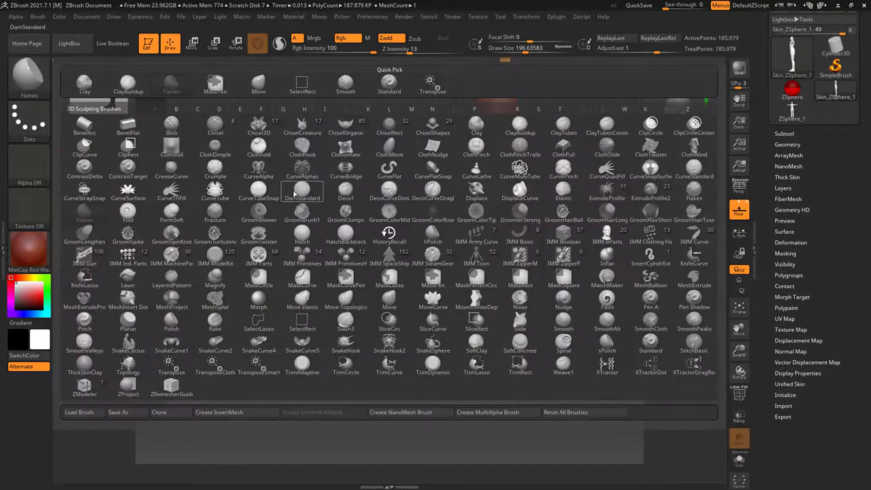
{"action": "key", "text": "m"}
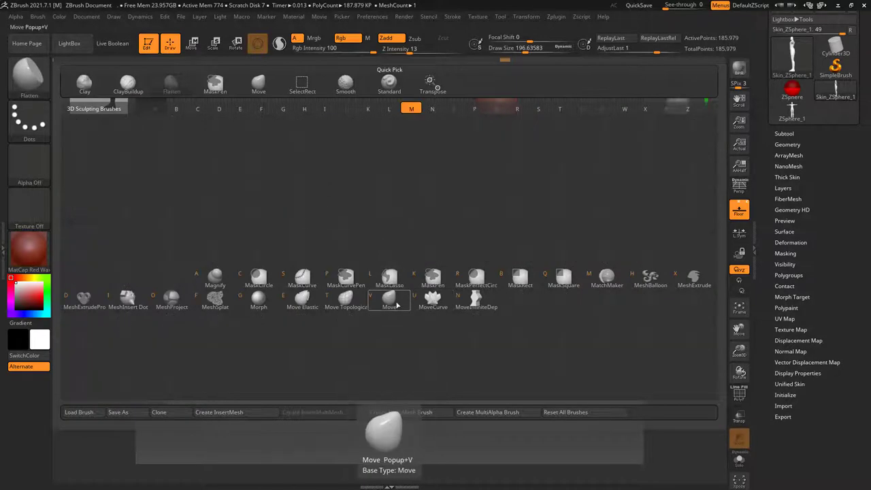
{"action": "key", "text": "v"}
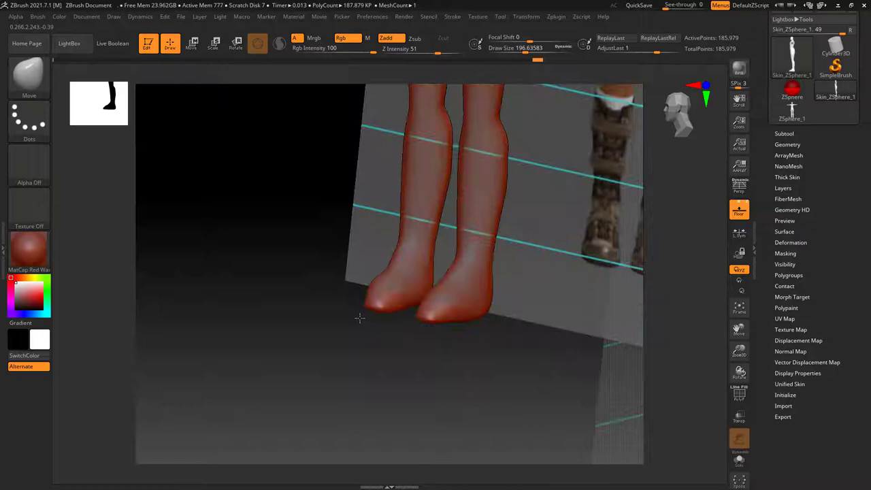
{"action": "mouse_move", "coordinate": [414, 299]}
{"action": "left_mouse_down"}
{"action": "mouse_move", "coordinate": [397, 322]}
{"action": "mouse_move", "coordinate": [401, 391]}
{"action": "left_mouse_up"}
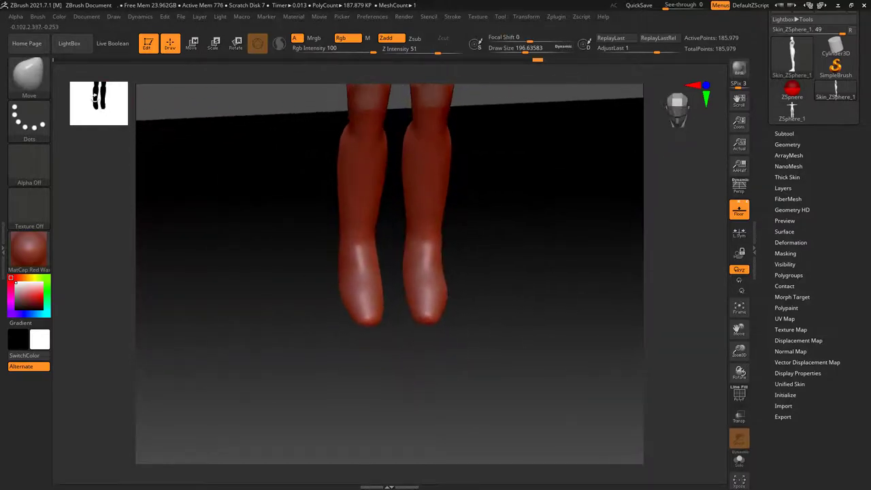
{"action": "left_click", "coordinate": [28, 74]}
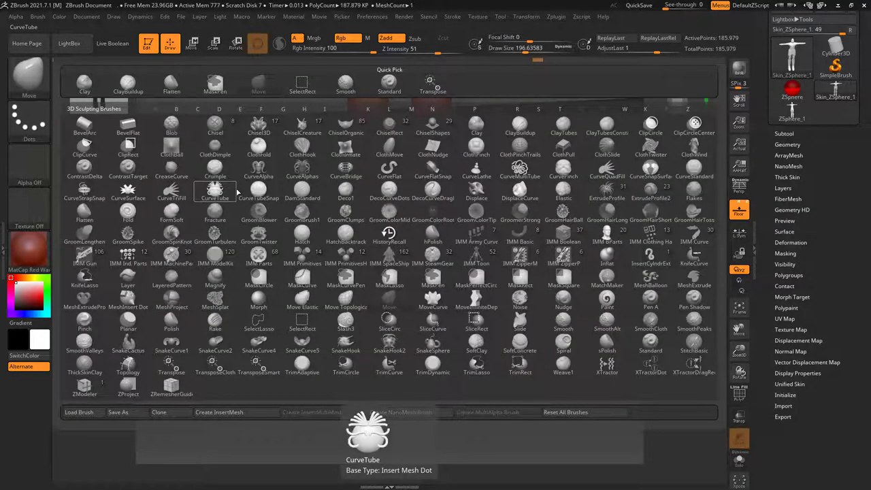
{"action": "key", "text": "i"}
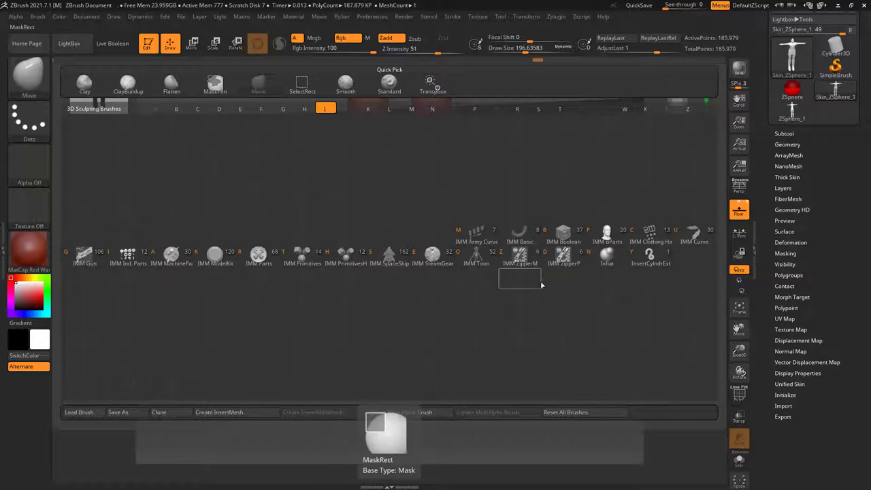
{"action": "left_click", "coordinate": [598, 271]}
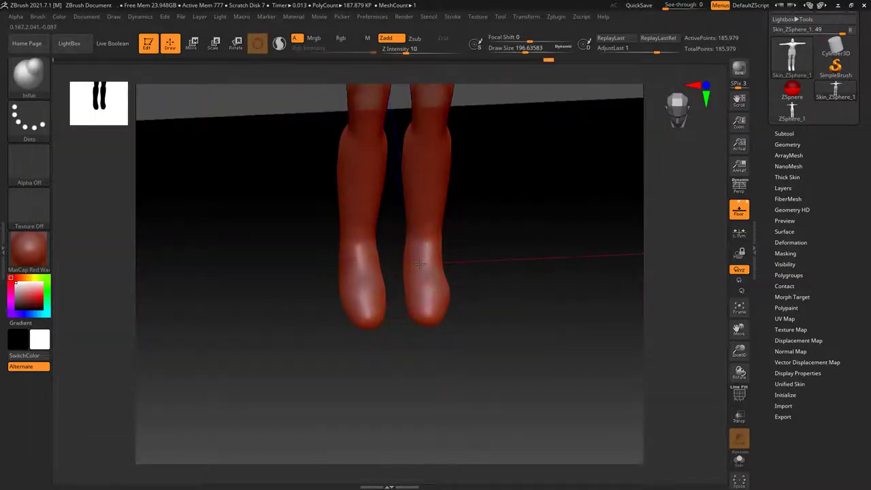
{"action": "left_click_drag", "start_coordinate": [472, 305], "coordinate": [384, 277], "text": "shift"}
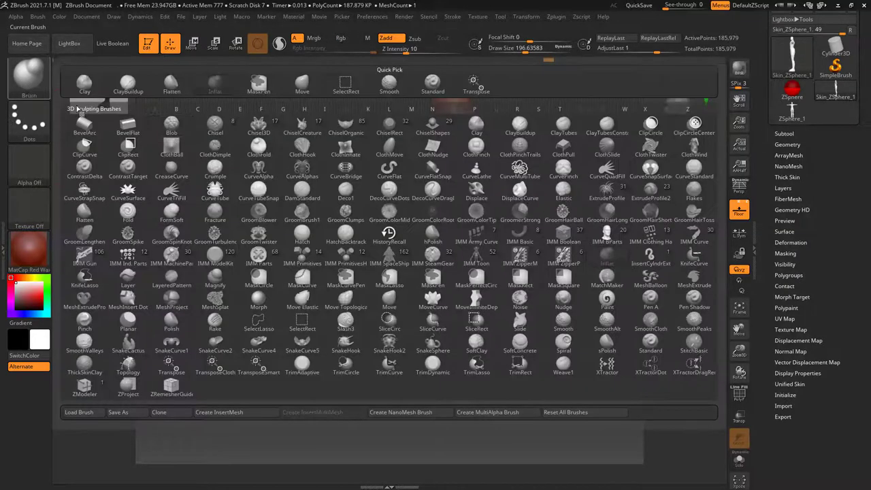
- Return to the Move brush at Z Intensity 51 and pull the toe forward
{"action": "left_click", "coordinate": [29, 73]}
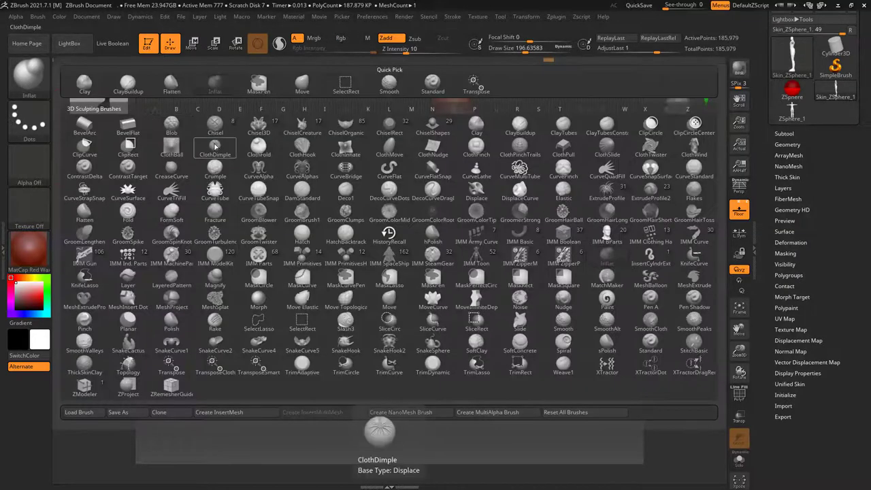
{"action": "key", "text": "m"}
{"action": "key", "text": "v"}
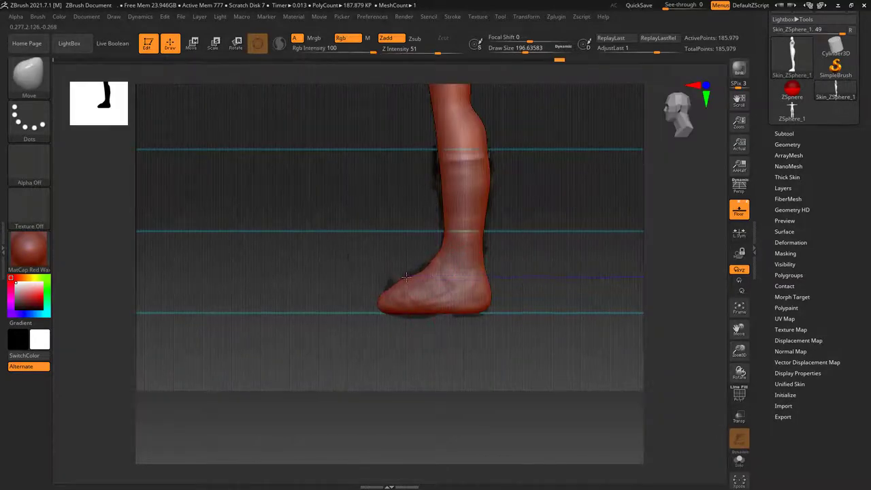
{"action": "left_click_drag", "start_coordinate": [405, 275], "coordinate": [403, 266]}
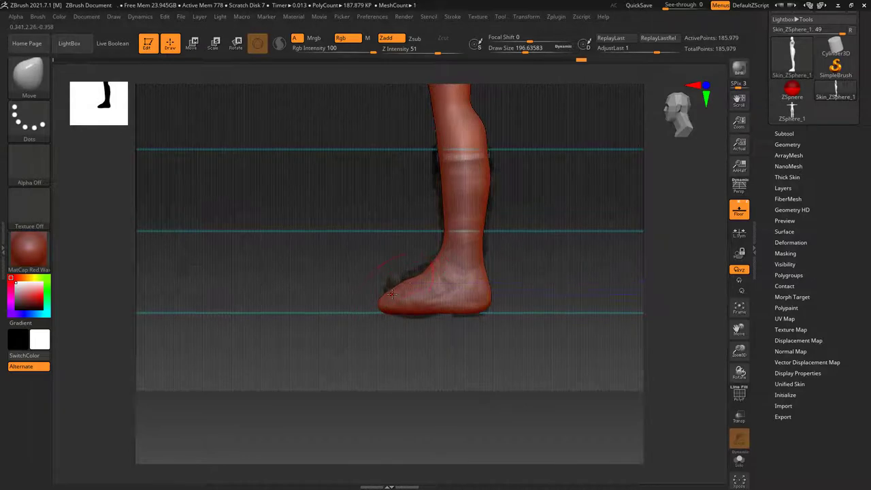
{"action": "right_click_drag", "start_coordinate": [404, 276], "coordinate": [511, 219], "text": "shift"}
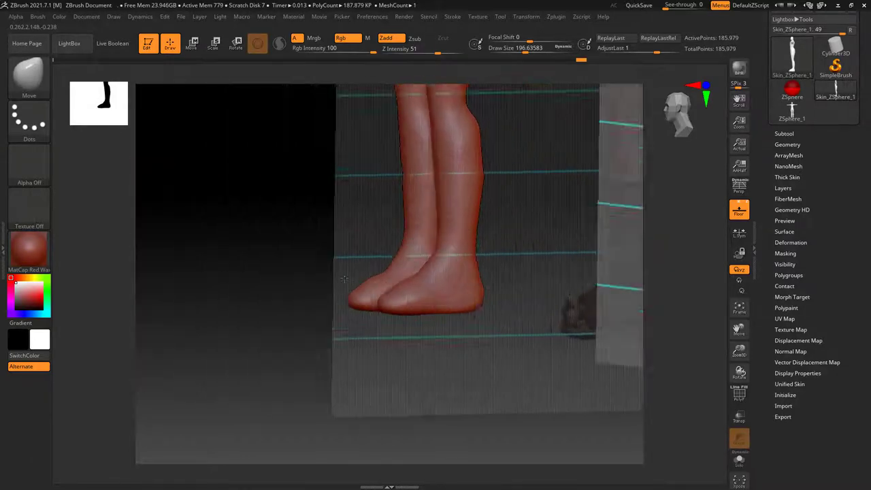
{"action": "mouse_move", "coordinate": [497, 270]}
{"action": "right_mouse_down", "text": "alt"}
{"action": "mouse_move", "coordinate": [513, 225]}
{"action": "mouse_move", "coordinate": [524, 290]}
{"action": "right_mouse_up", "text": "alt"}
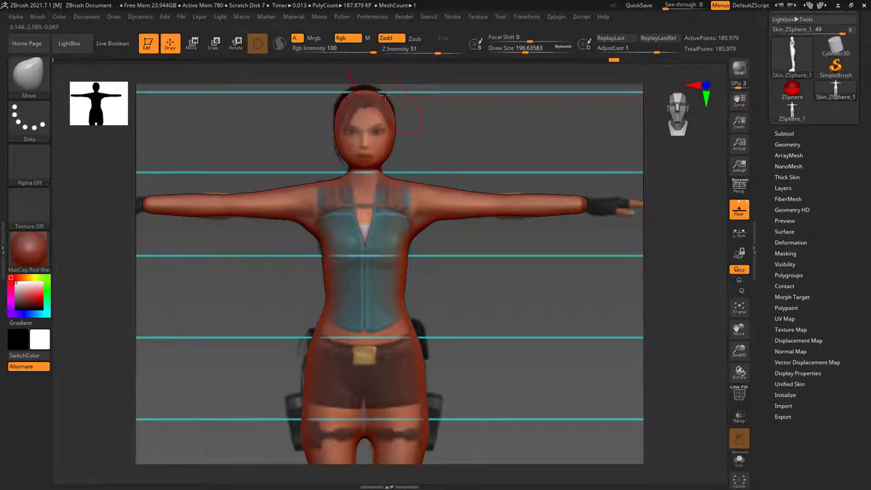
- Pull the face side of the head outward in side profile
{"action": "mouse_move", "coordinate": [459, 143]}
{"action": "left_mouse_down"}
{"action": "mouse_move", "coordinate": [414, 245]}
{"action": "mouse_move", "coordinate": [426, 255]}
{"action": "mouse_move", "coordinate": [394, 214]}
{"action": "left_mouse_up"}
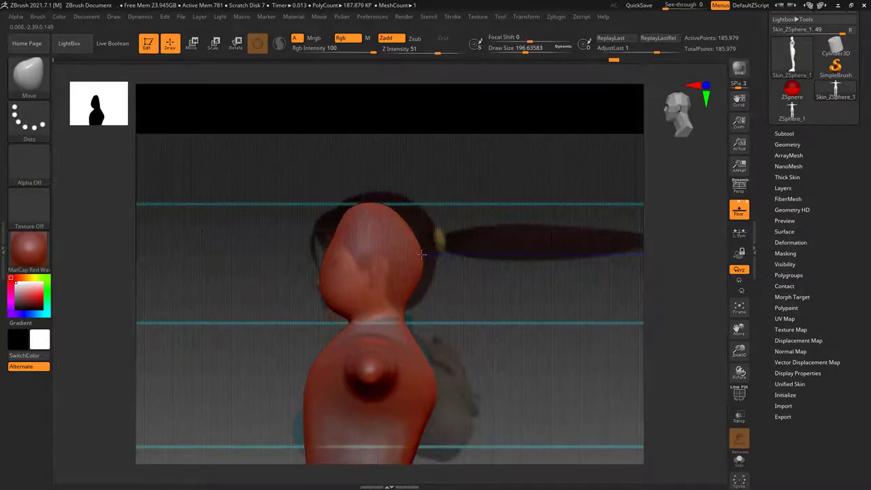
{"action": "left_click_drag", "start_coordinate": [335, 229], "coordinate": [324, 230]}
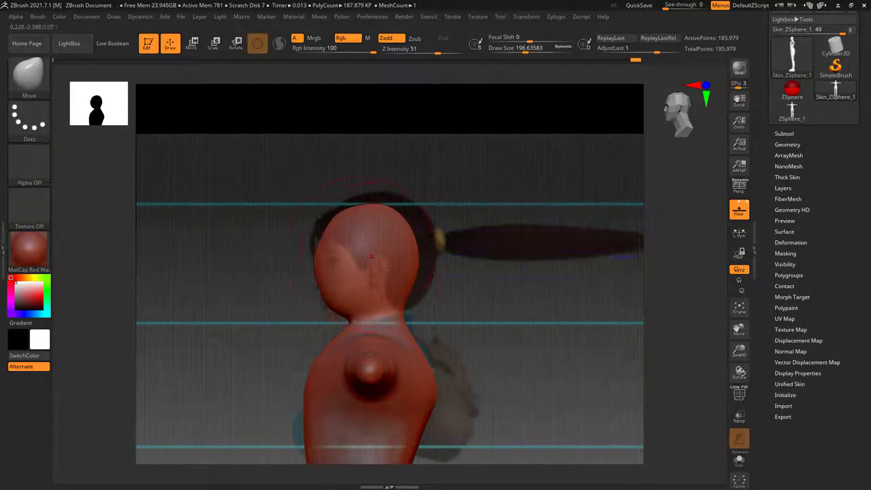
{"action": "left_click_drag", "start_coordinate": [409, 278], "coordinate": [503, 260]}
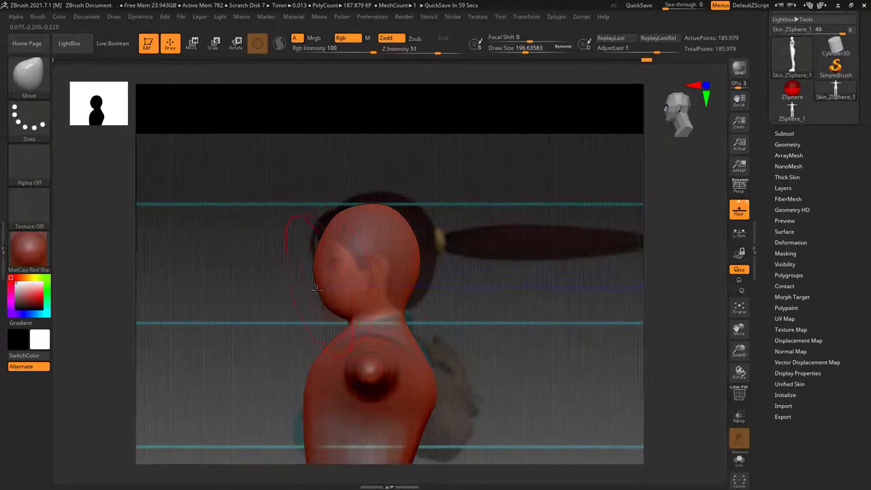
{"action": "right_click_drag", "start_coordinate": [323, 275], "coordinate": [413, 72]}
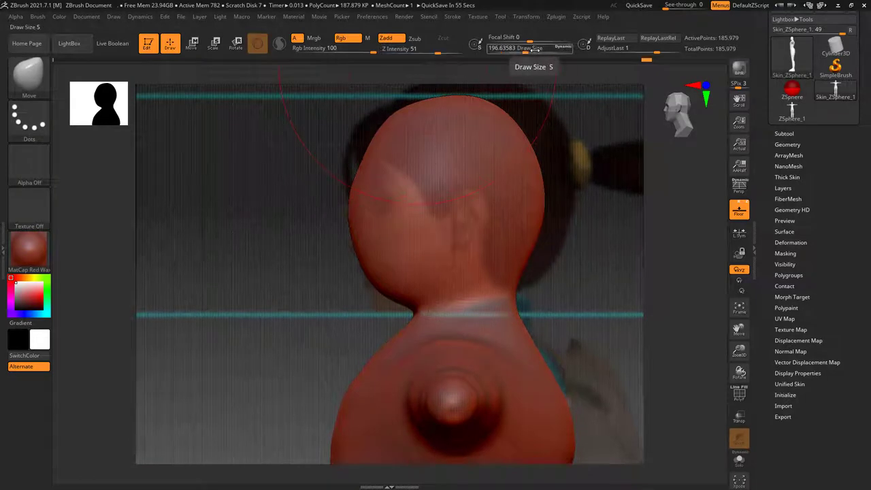
- Enlarge the brush and shape the chin, jaw and neck along the face silhouette
{"action": "left_click_drag", "start_coordinate": [525, 51], "coordinate": [510, 53]}
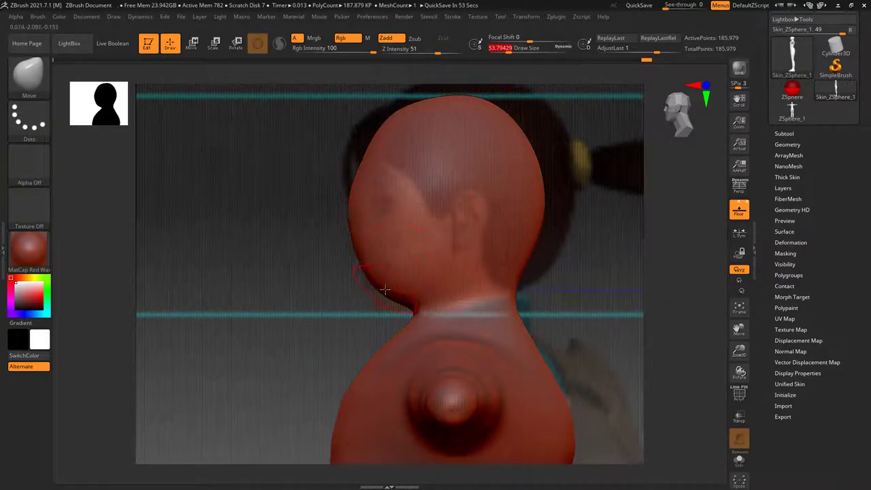
{"action": "left_click_drag", "start_coordinate": [384, 289], "coordinate": [377, 305]}
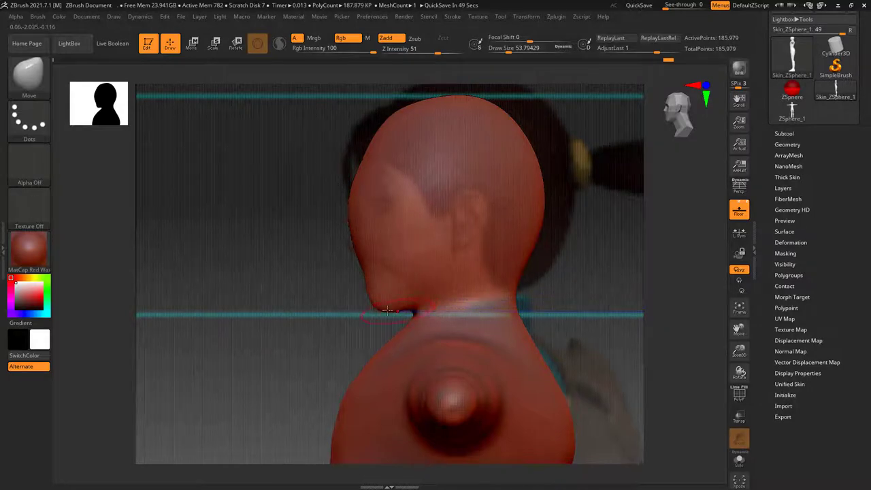
{"action": "mouse_move", "coordinate": [376, 303]}
{"action": "left_mouse_down"}
{"action": "mouse_move", "coordinate": [345, 325]}
{"action": "mouse_move", "coordinate": [370, 308]}
{"action": "mouse_move", "coordinate": [368, 298]}
{"action": "mouse_move", "coordinate": [371, 305]}
{"action": "left_mouse_up"}
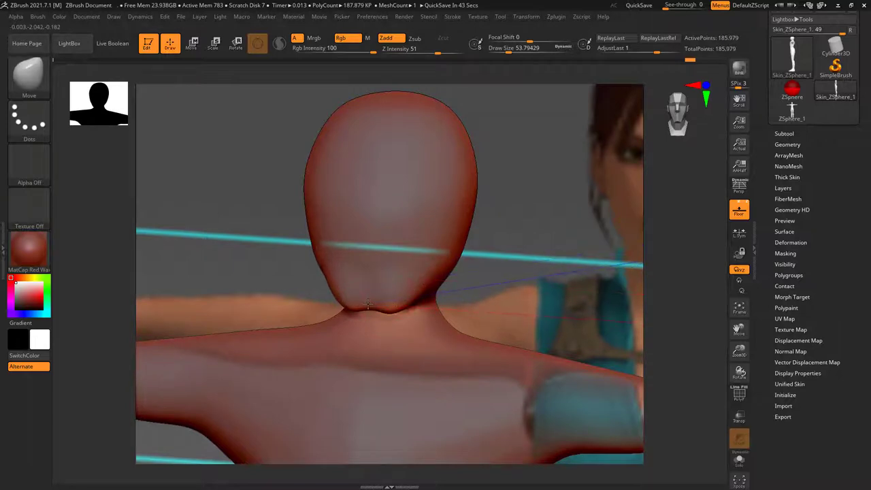
{"action": "left_click_drag", "start_coordinate": [368, 304], "coordinate": [365, 307], "text": "shift"}
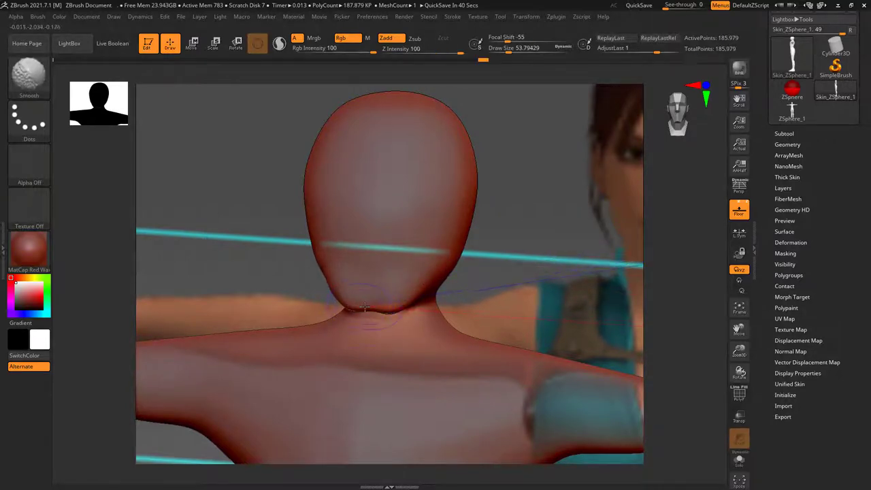
{"action": "left_click_drag", "start_coordinate": [505, 281], "coordinate": [379, 302]}
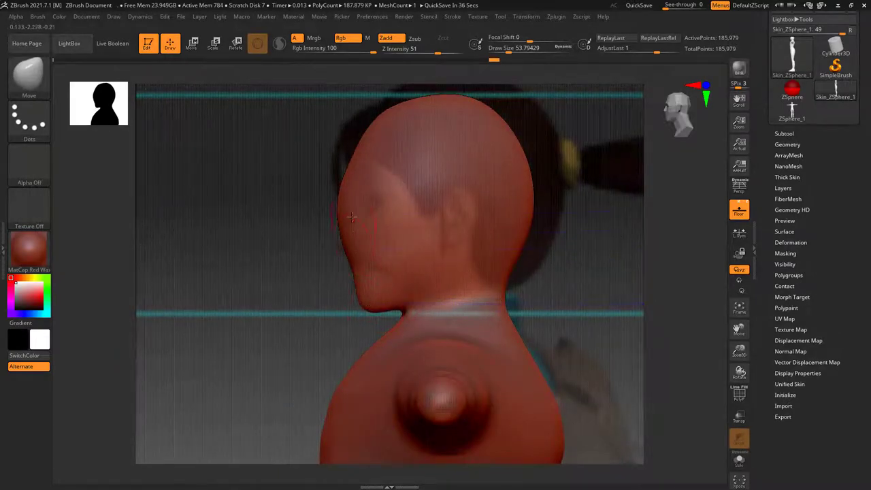
{"action": "left_click_drag", "start_coordinate": [343, 223], "coordinate": [342, 236]}
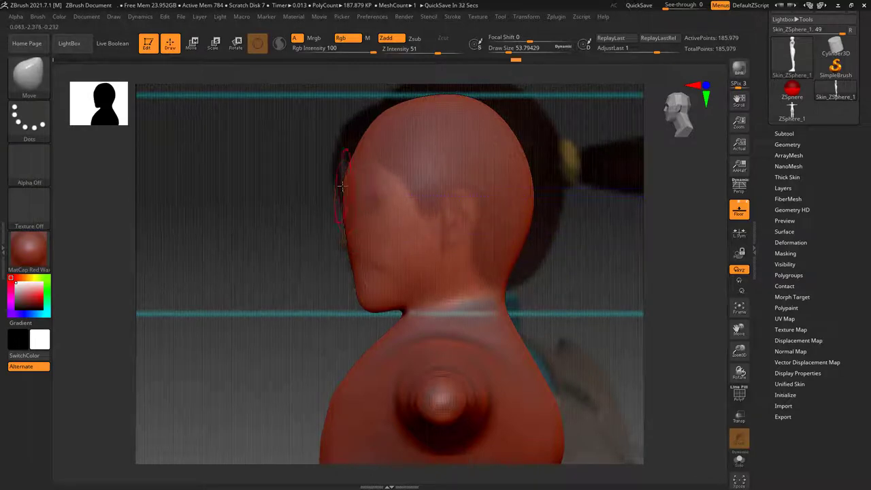
{"action": "mouse_move", "coordinate": [320, 247]}
{"action": "left_mouse_down"}
{"action": "mouse_move", "coordinate": [315, 282]}
{"action": "mouse_move", "coordinate": [328, 302]}
{"action": "left_mouse_up"}
- Smooth the neck transition and push the side of the head slightly inward
{"action": "key", "text": "shift"}
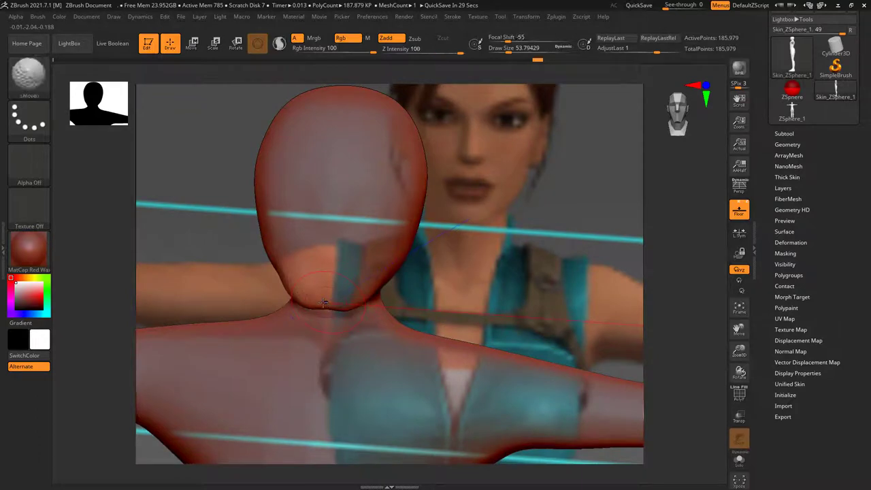
{"action": "left_click_drag", "start_coordinate": [452, 276], "coordinate": [439, 271]}
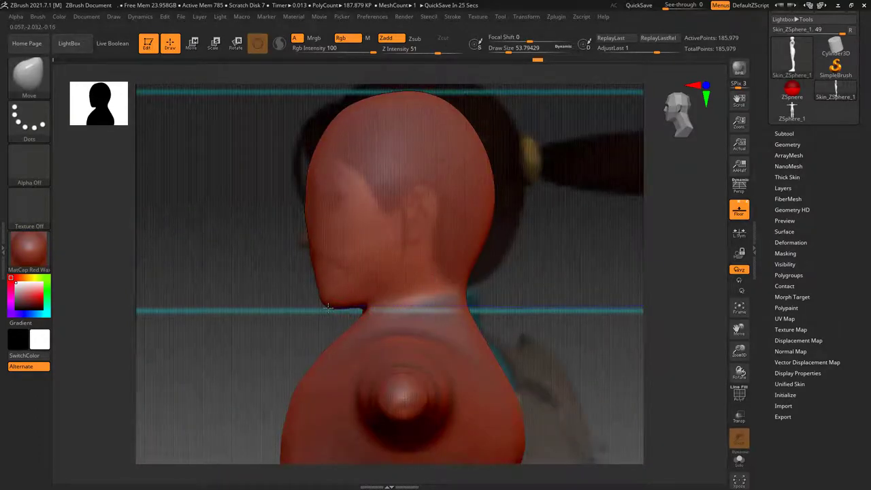
{"action": "mouse_move", "coordinate": [321, 293]}
{"action": "left_mouse_down"}
{"action": "mouse_move", "coordinate": [426, 273]}
{"action": "mouse_move", "coordinate": [418, 271]}
{"action": "left_mouse_up"}
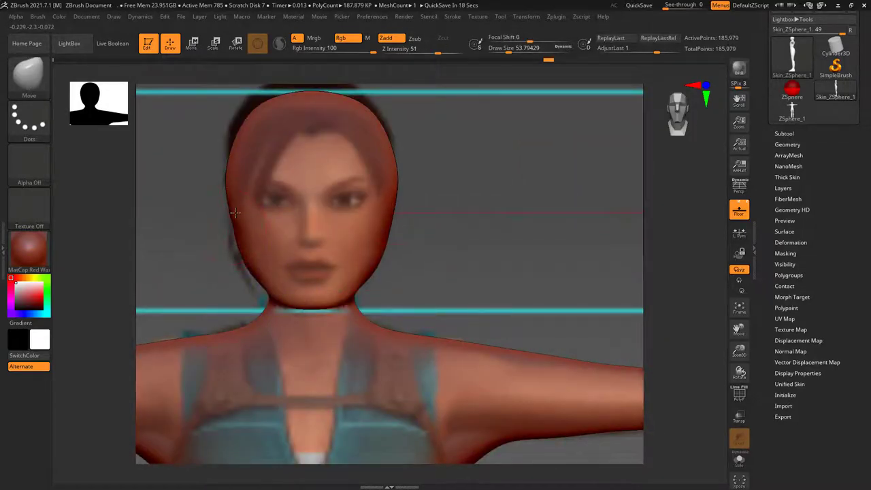
{"action": "left_click_drag", "start_coordinate": [230, 179], "coordinate": [354, 230]}
{"action": "mouse_move", "coordinate": [441, 237]}
{"action": "left_mouse_down"}
{"action": "mouse_move", "coordinate": [247, 236]}
{"action": "mouse_move", "coordinate": [237, 170]}
{"action": "mouse_move", "coordinate": [350, 204]}
{"action": "left_mouse_up"}
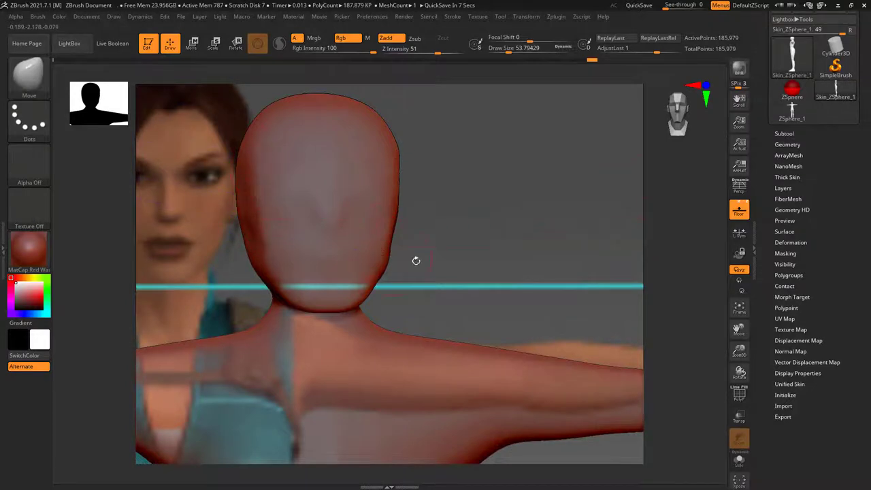
{"action": "left_click_drag", "start_coordinate": [474, 285], "coordinate": [432, 304], "text": "shift"}
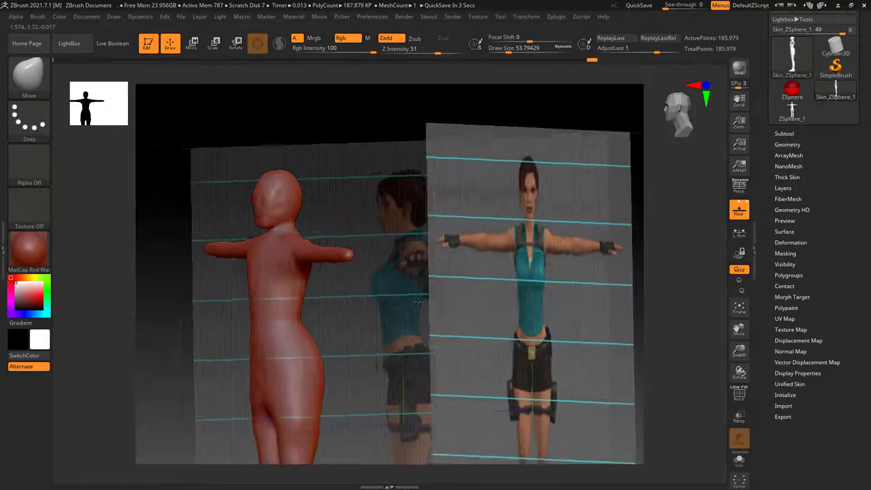
- Smooth the mannequin's head, neck and shoulder surfaces
{"action": "left_click_drag", "start_coordinate": [422, 297], "coordinate": [449, 335], "text": "alt"}
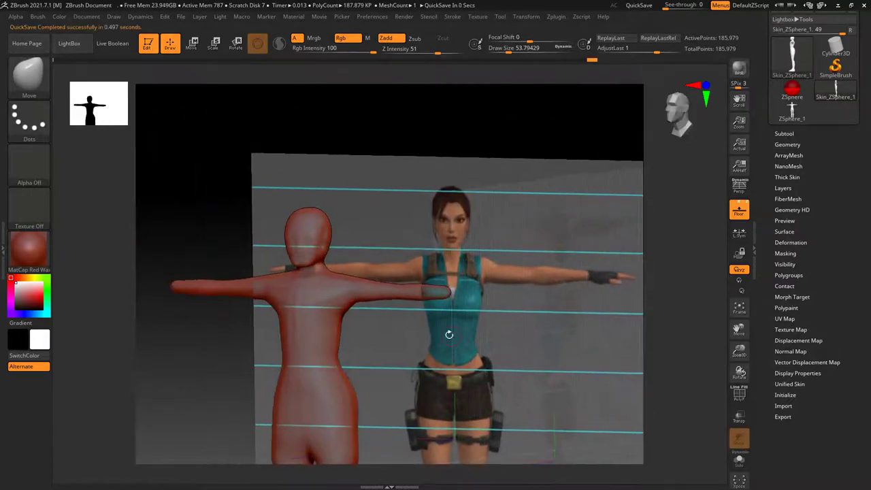
{"action": "left_click_drag", "start_coordinate": [386, 234], "coordinate": [440, 102], "text": "alt"}
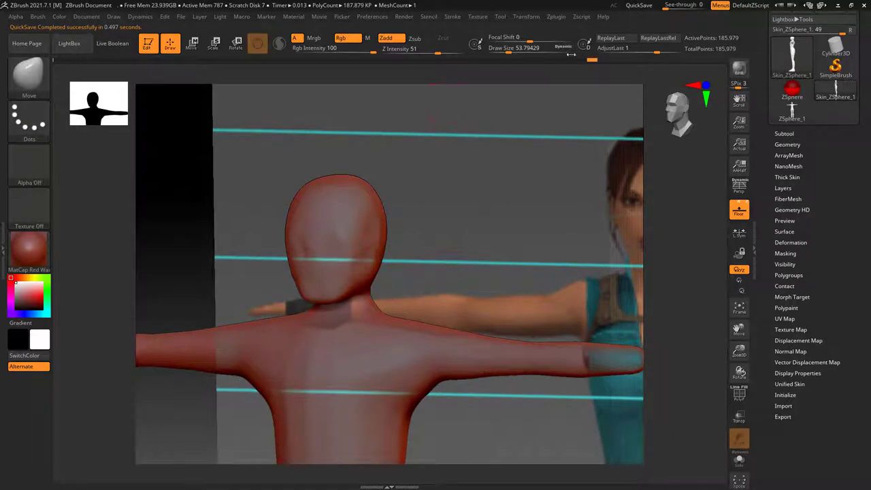
{"action": "key", "text": "shift"}
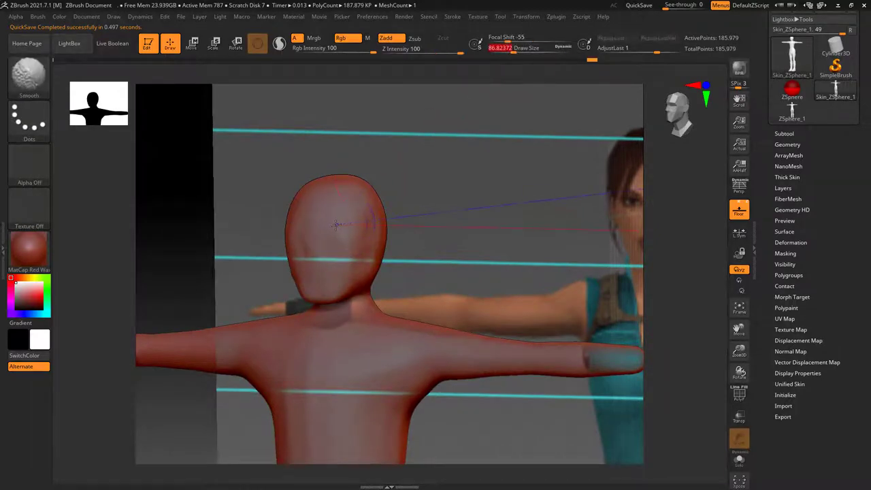
{"action": "left_click_drag", "start_coordinate": [336, 225], "coordinate": [324, 251], "text": "shift"}
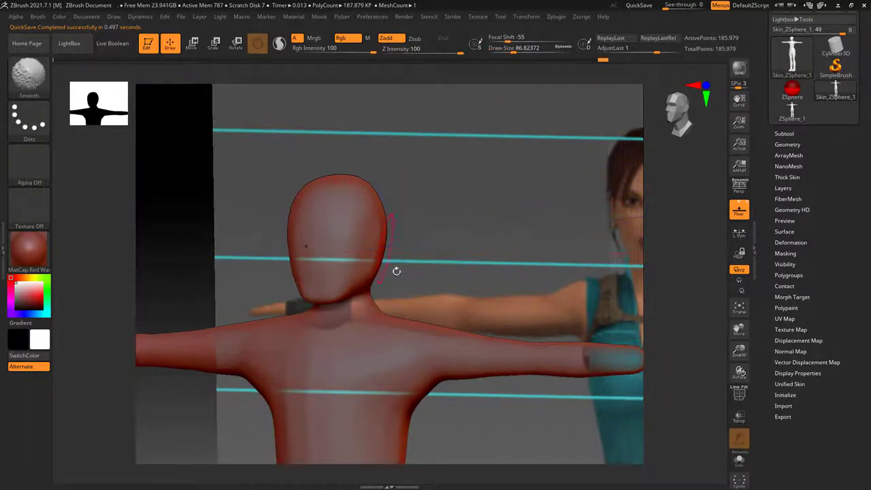
{"action": "left_click_drag", "start_coordinate": [394, 272], "coordinate": [422, 327], "text": "shift"}
- Zoom out to a front view of the whole figure beside the reference
{"action": "mouse_move", "coordinate": [504, 342]}
{"action": "right_mouse_down", "text": "ctrl"}
{"action": "mouse_move", "coordinate": [564, 327]}
{"action": "mouse_move", "coordinate": [441, 296]}
{"action": "right_mouse_up", "text": "ctrl"}
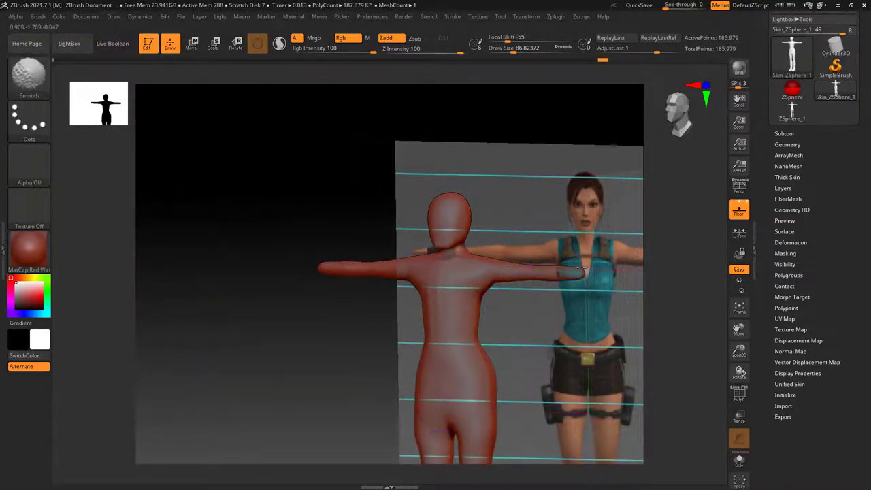
{"action": "mouse_move", "coordinate": [583, 271]}
{"action": "right_mouse_down", "text": "alt"}
{"action": "mouse_move", "coordinate": [447, 366]}
{"action": "mouse_move", "coordinate": [482, 322]}
{"action": "right_mouse_up", "text": "alt"}
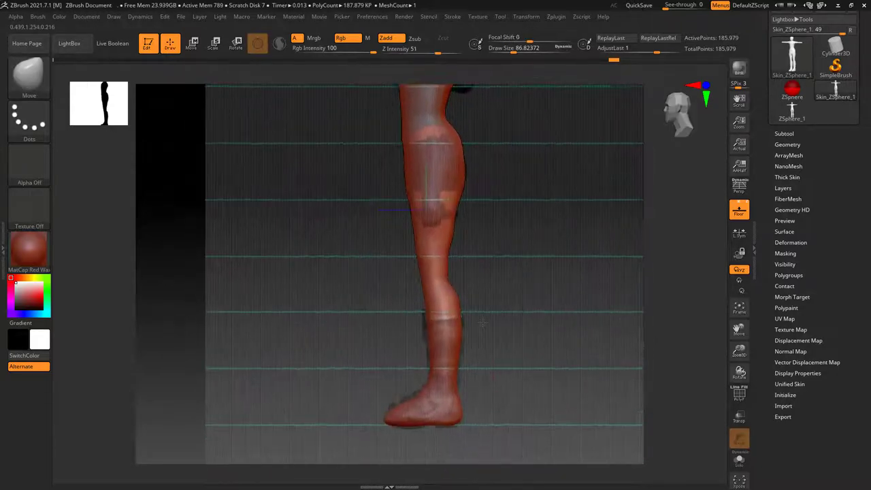
{"action": "key", "text": "shift"}
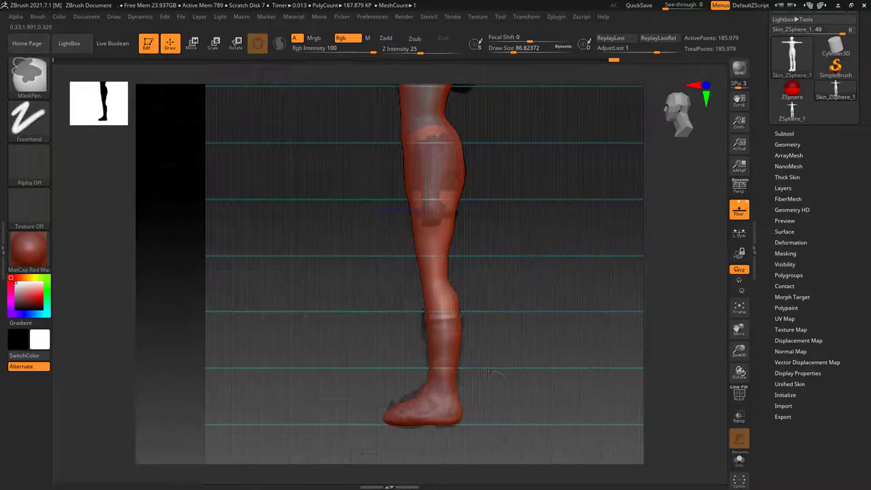
{"action": "key", "text": "f"}
{"action": "mouse_move", "coordinate": [484, 336]}
{"action": "left_mouse_down"}
{"action": "mouse_move", "coordinate": [532, 336]}
{"action": "mouse_move", "coordinate": [448, 308]}
{"action": "left_mouse_up"}
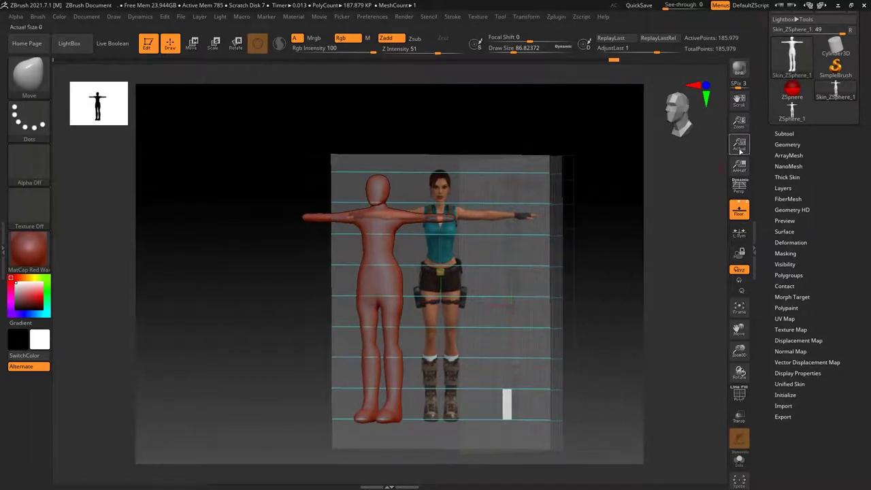
- Import hand.fbx from the Data2 drive, accepting the FBX import options
{"action": "scroll", "coordinate": [829, 153], "scroll_direction": "up", "scroll_amount": 1}
{"action": "left_click", "coordinate": [789, 156]}
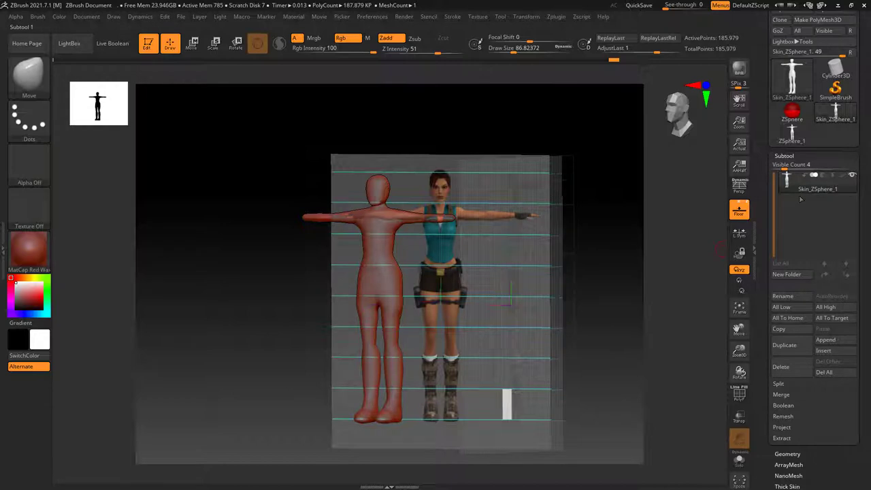
{"action": "scroll", "coordinate": [834, 272], "scroll_direction": "up", "scroll_amount": 3}
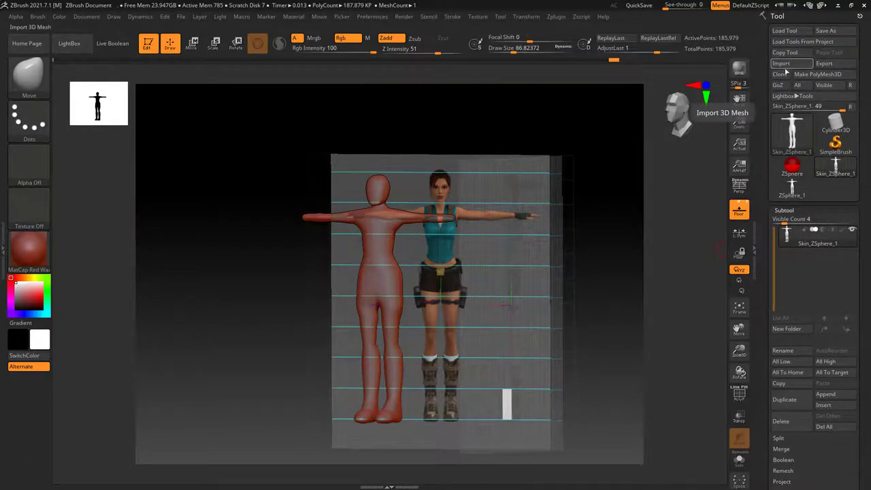
{"action": "left_click", "coordinate": [787, 66]}
{"action": "mouse_move", "coordinate": [41, 136]}
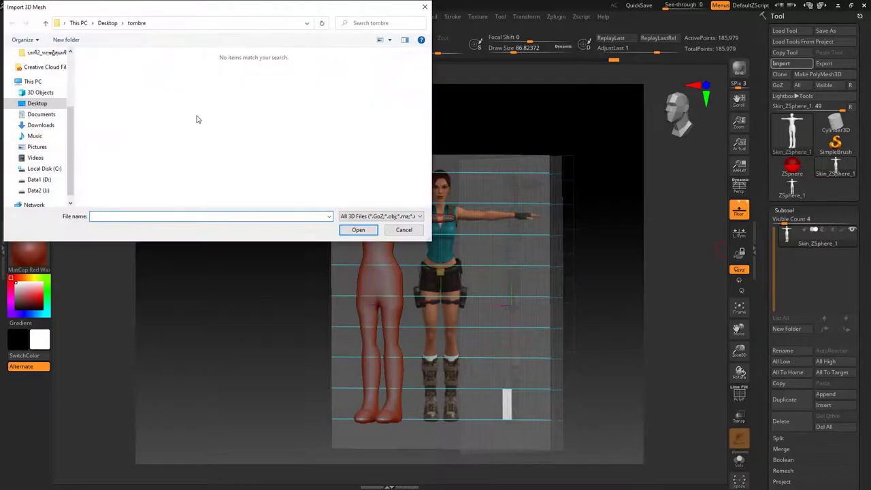
{"action": "left_click", "coordinate": [39, 190]}
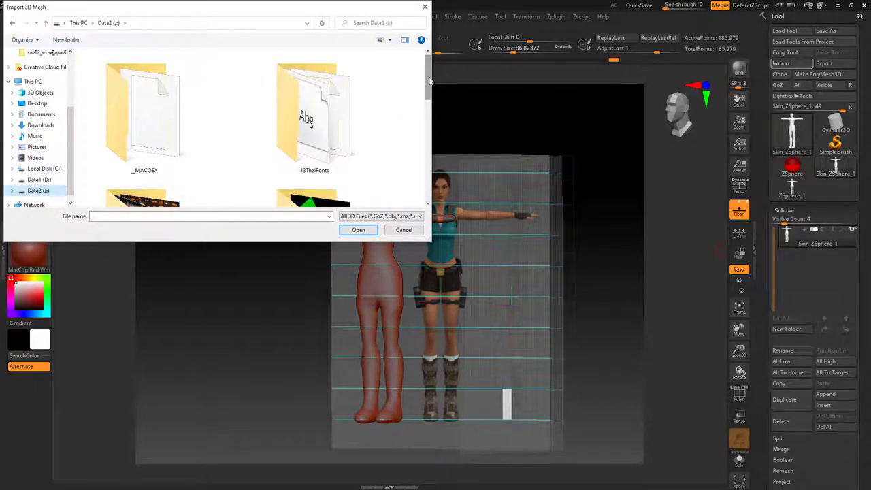
{"action": "left_click_drag", "start_coordinate": [429, 80], "coordinate": [452, 182]}
{"action": "left_click", "coordinate": [315, 142]}
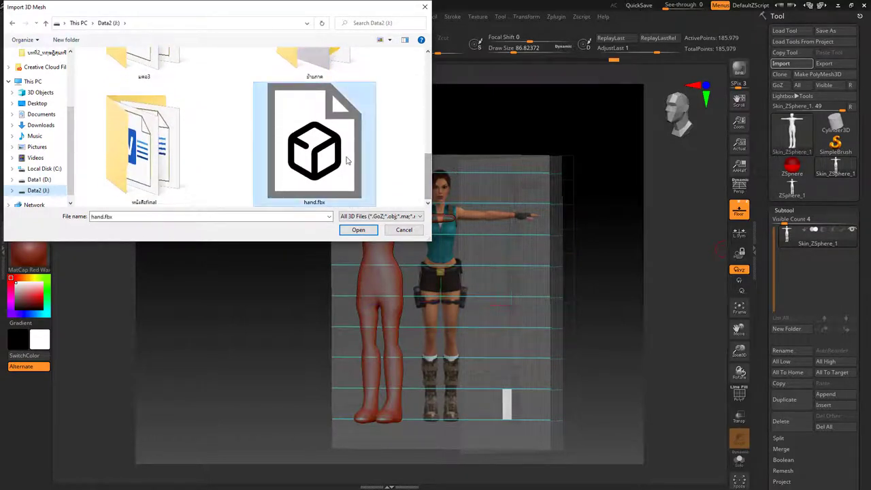
{"action": "left_click", "coordinate": [364, 234]}
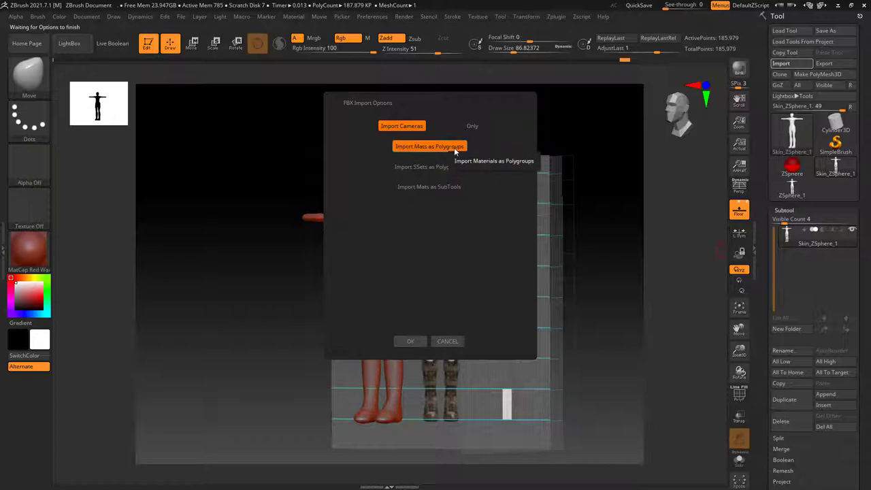
{"action": "left_click", "coordinate": [426, 341]}
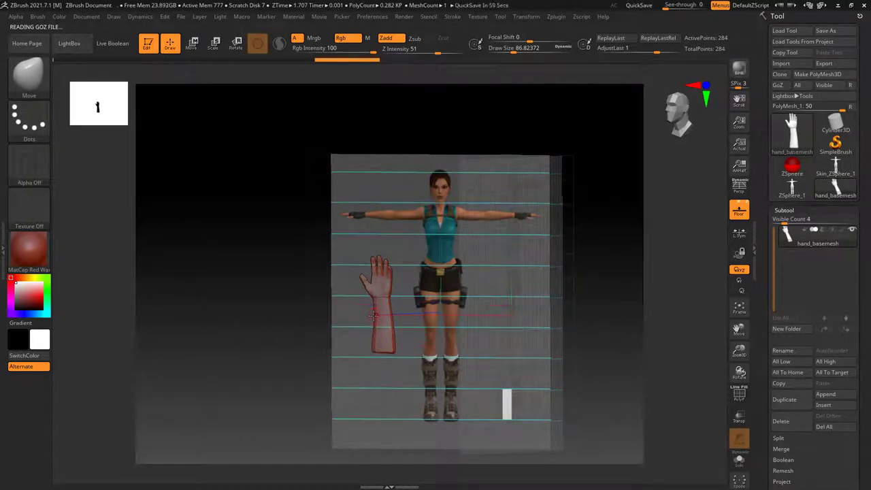
{"action": "mouse_move", "coordinate": [835, 167]}
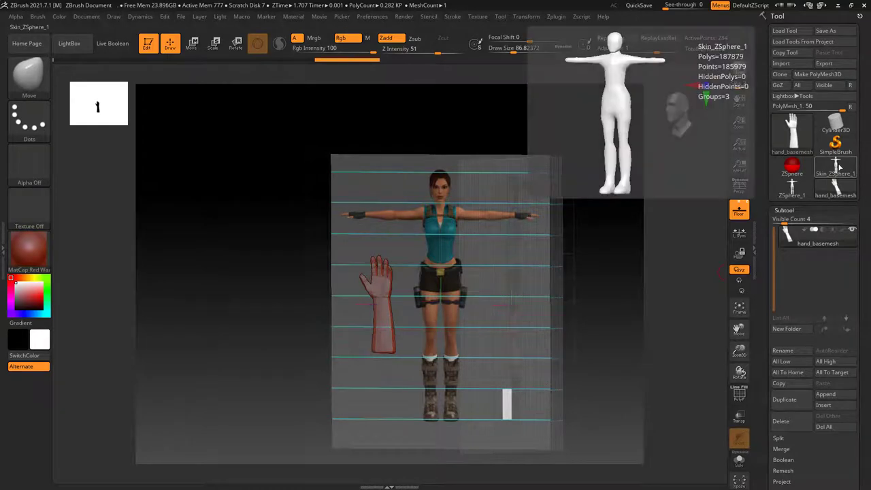
- Reselect Skin_ZSphere_1 and insert hand_basemesh into it as a new subtool
{"action": "left_click", "coordinate": [838, 167]}
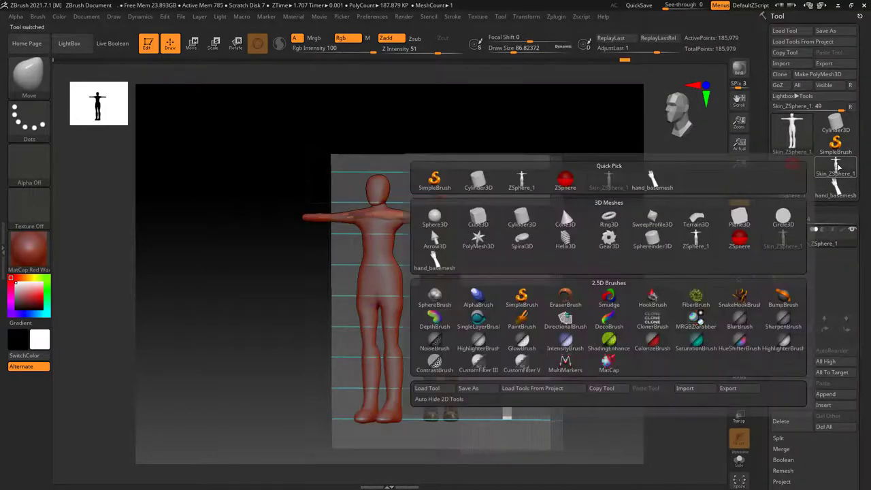
{"action": "left_click", "coordinate": [826, 405]}
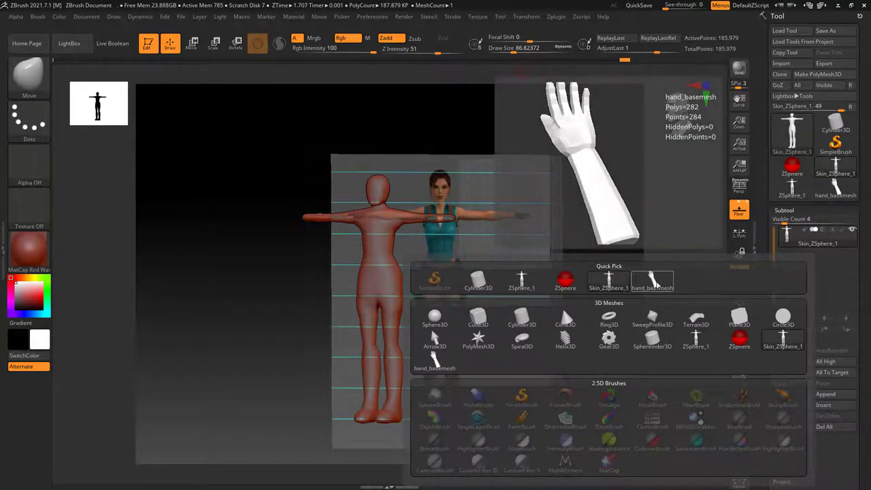
{"action": "left_click", "coordinate": [655, 283]}
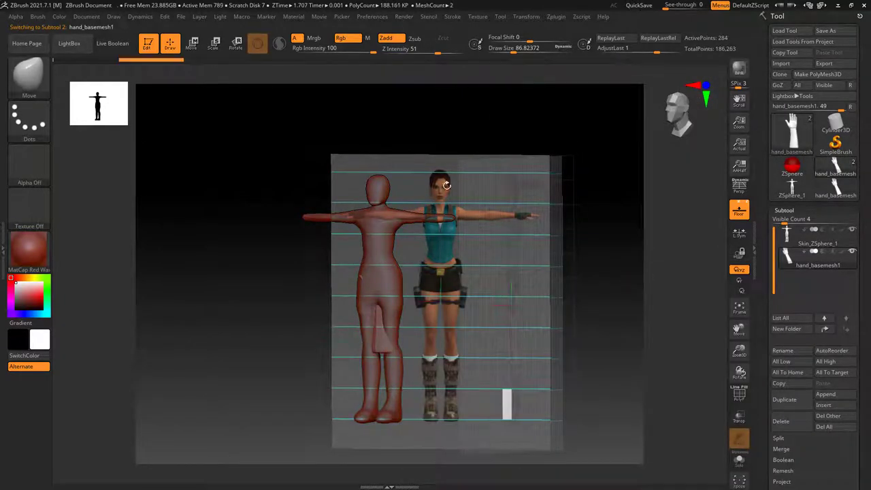
{"action": "left_click", "coordinate": [193, 44]}
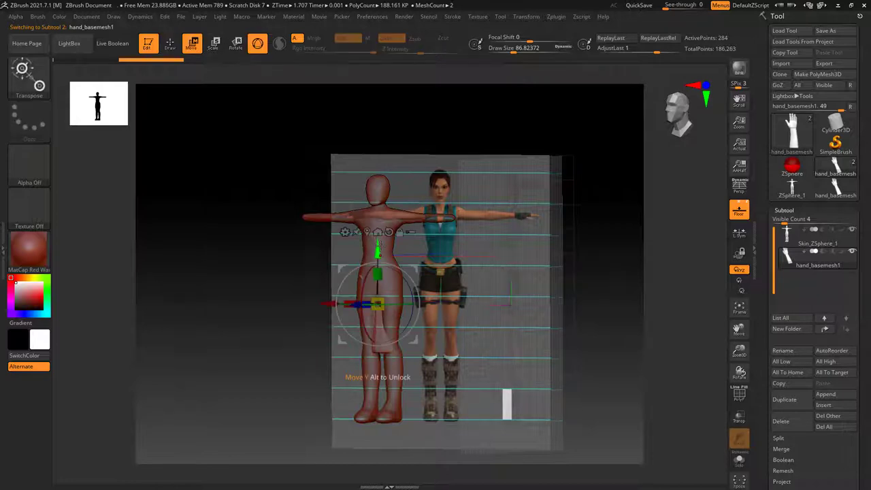
- Move the hand up and across to the right arm, rotated to lie horizontally
{"action": "left_click_drag", "start_coordinate": [377, 249], "coordinate": [379, 134]}
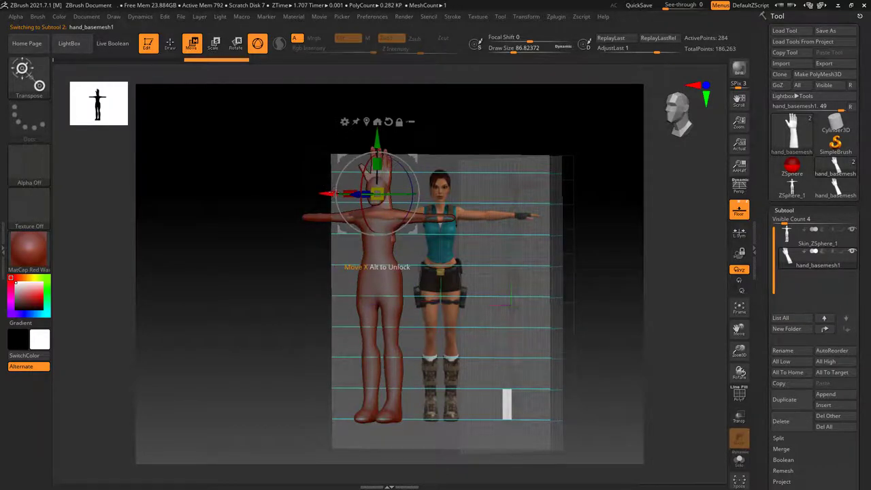
{"action": "mouse_move", "coordinate": [374, 205]}
{"action": "left_mouse_down"}
{"action": "mouse_move", "coordinate": [549, 201]}
{"action": "mouse_move", "coordinate": [549, 247]}
{"action": "left_mouse_up"}
{"action": "left_click_drag", "start_coordinate": [510, 182], "coordinate": [530, 298]}
{"action": "mouse_move", "coordinate": [457, 253]}
{"action": "left_mouse_down"}
{"action": "mouse_move", "coordinate": [460, 281]}
{"action": "mouse_move", "coordinate": [498, 302]}
{"action": "mouse_move", "coordinate": [479, 354]}
{"action": "left_mouse_up"}
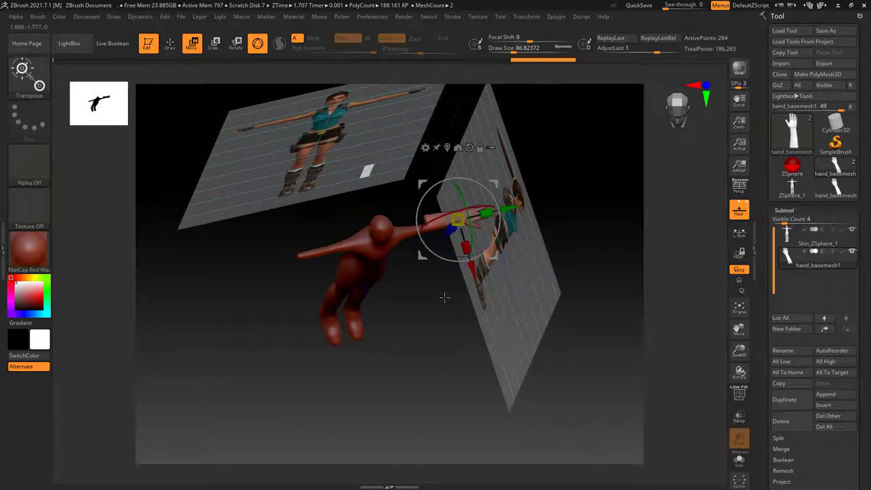
{"action": "mouse_move", "coordinate": [405, 300]}
{"action": "left_mouse_down"}
{"action": "mouse_move", "coordinate": [381, 321]}
{"action": "mouse_move", "coordinate": [449, 306]}
{"action": "left_mouse_up"}
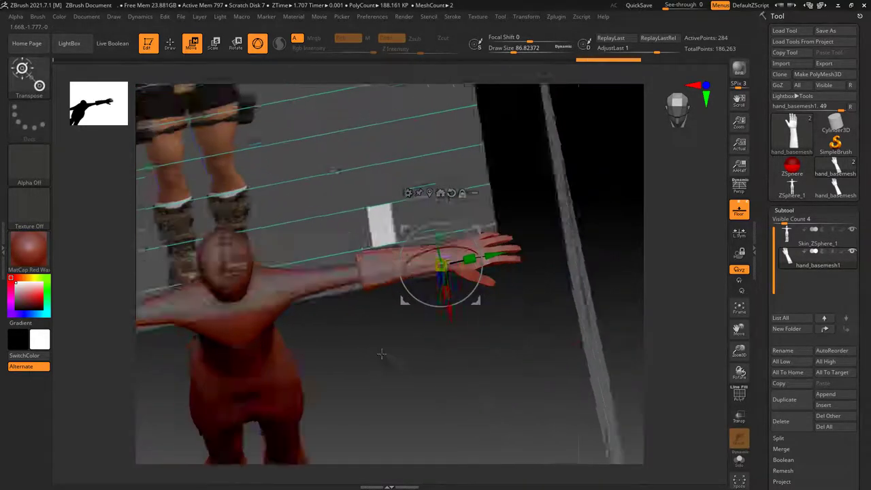
{"action": "mouse_move", "coordinate": [398, 370]}
{"action": "left_mouse_down", "text": "shift"}
{"action": "mouse_move", "coordinate": [380, 344]}
{"action": "mouse_move", "coordinate": [386, 289]}
{"action": "left_mouse_up", "text": "shift"}
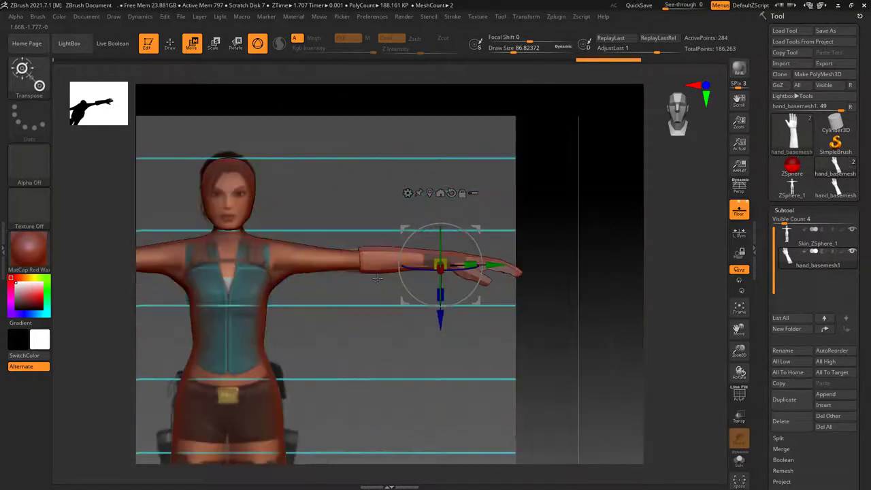
- Scale the hand up slightly and tilt it downward at the end of the arm
{"action": "key", "text": "f"}
{"action": "mouse_move", "coordinate": [439, 264]}
{"action": "left_mouse_down"}
{"action": "mouse_move", "coordinate": [430, 260]}
{"action": "mouse_move", "coordinate": [468, 300]}
{"action": "mouse_move", "coordinate": [468, 311]}
{"action": "mouse_move", "coordinate": [440, 308]}
{"action": "left_mouse_up"}
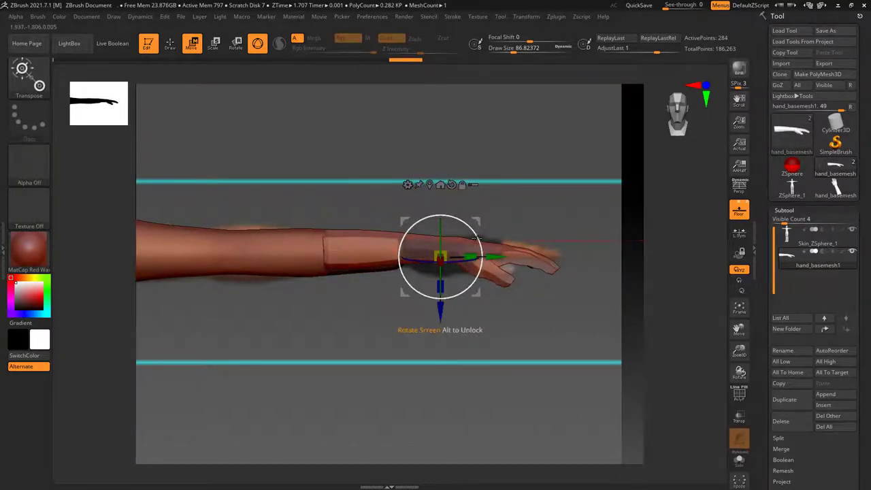
{"action": "left_click_drag", "start_coordinate": [448, 275], "coordinate": [453, 301]}
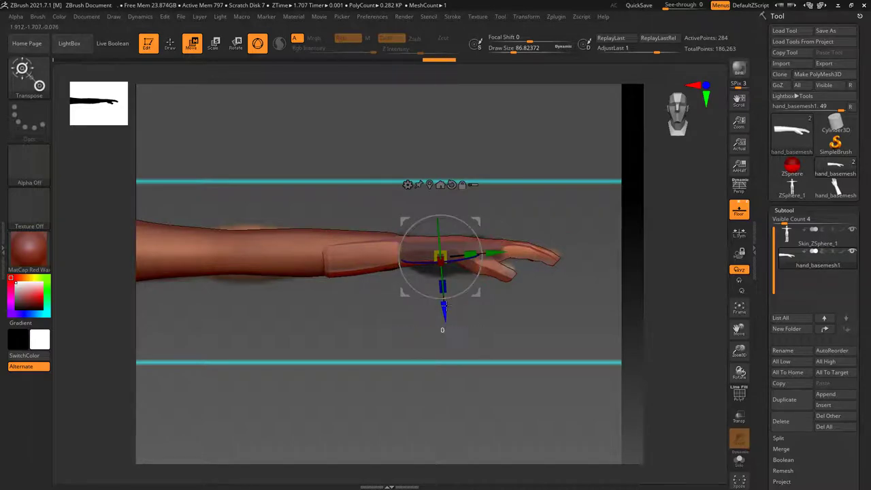
{"action": "left_click_drag", "start_coordinate": [373, 313], "coordinate": [396, 403]}
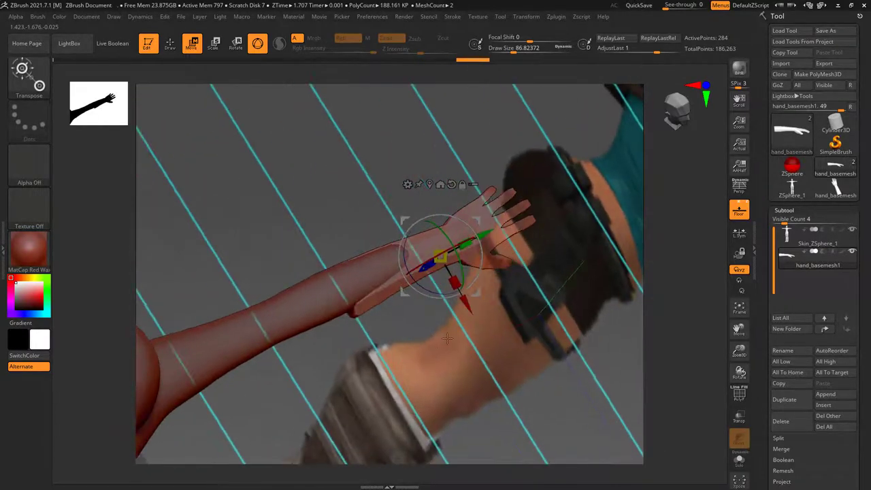
{"action": "mouse_move", "coordinate": [423, 362]}
{"action": "left_mouse_down"}
{"action": "mouse_move", "coordinate": [419, 372]}
{"action": "mouse_move", "coordinate": [458, 336]}
{"action": "mouse_move", "coordinate": [389, 346]}
{"action": "mouse_move", "coordinate": [383, 310]}
{"action": "mouse_move", "coordinate": [341, 250]}
{"action": "left_mouse_up"}
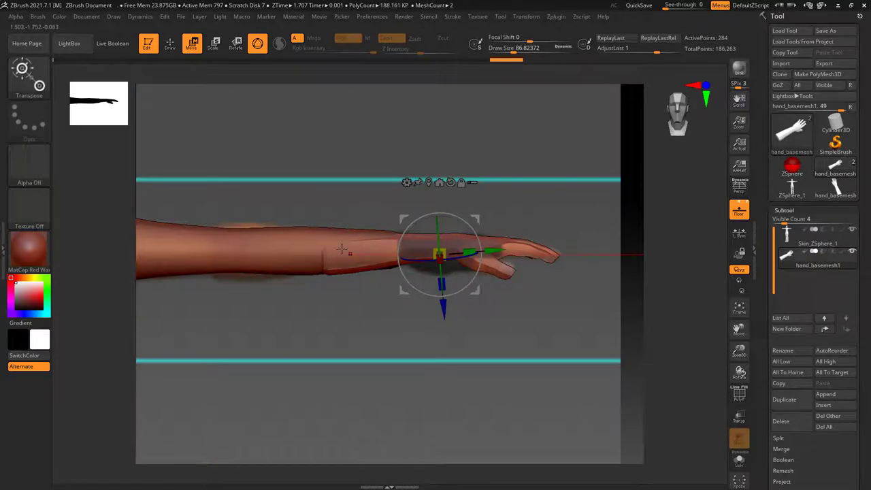
{"action": "mouse_move", "coordinate": [370, 362]}
{"action": "left_mouse_down", "text": "shift"}
{"action": "mouse_move", "coordinate": [328, 321]}
{"action": "mouse_move", "coordinate": [402, 320]}
{"action": "mouse_move", "coordinate": [452, 297]}
{"action": "left_mouse_up", "text": "shift"}
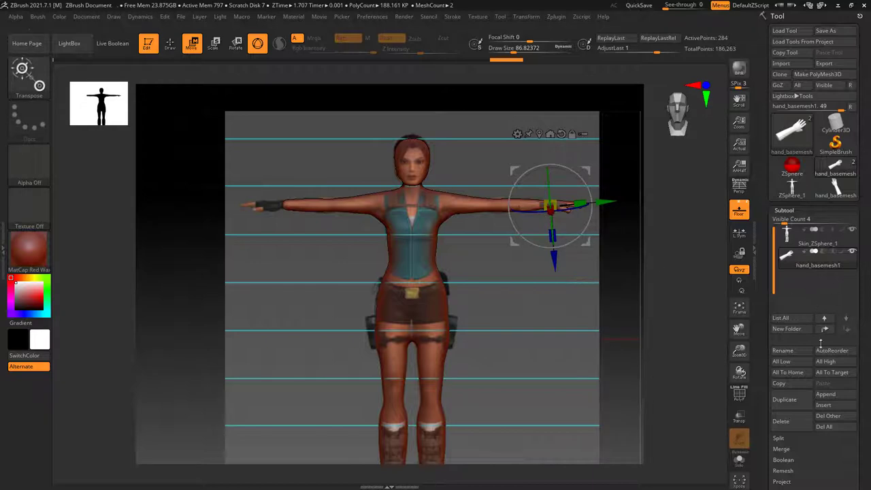
- Duplicate the hand as hand_basemesh2 and polish it smoother with Polish By Features
{"action": "left_click", "coordinate": [784, 400]}
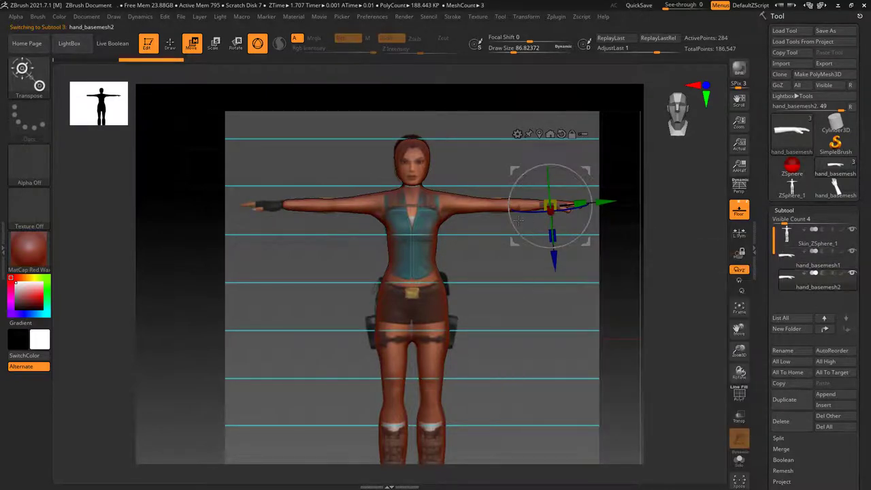
{"action": "left_click_drag", "start_coordinate": [869, 329], "coordinate": [861, 251]}
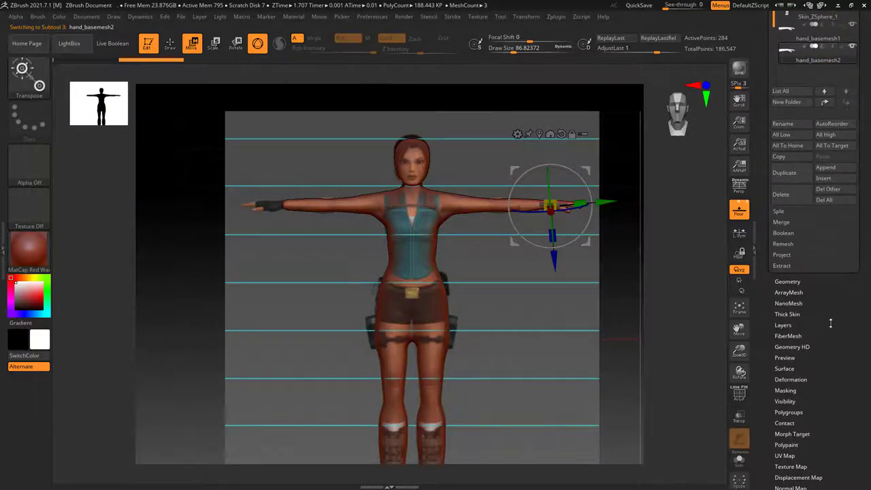
{"action": "left_click_drag", "start_coordinate": [830, 324], "coordinate": [835, 298]}
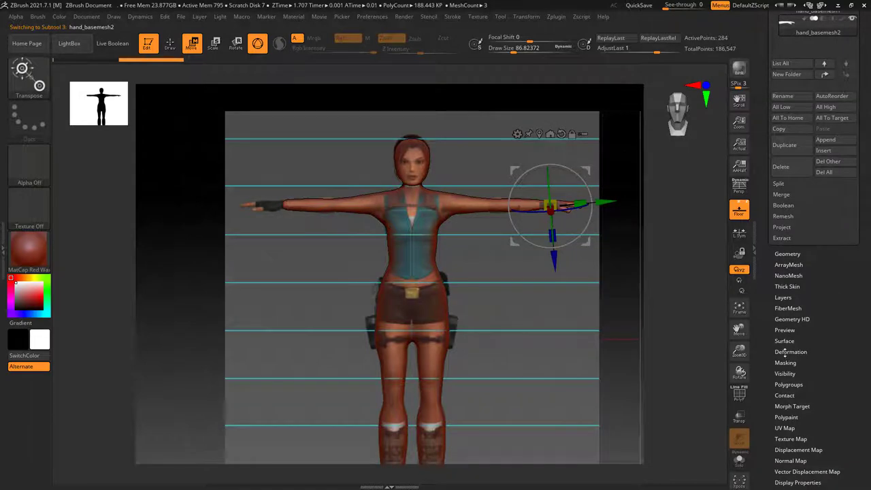
{"action": "left_click", "coordinate": [790, 352]}
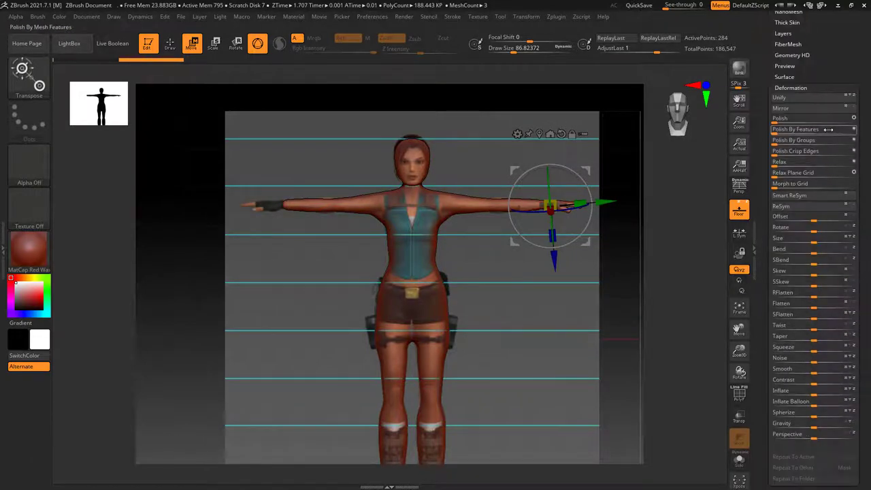
{"action": "left_click_drag", "start_coordinate": [823, 116], "coordinate": [842, 114]}
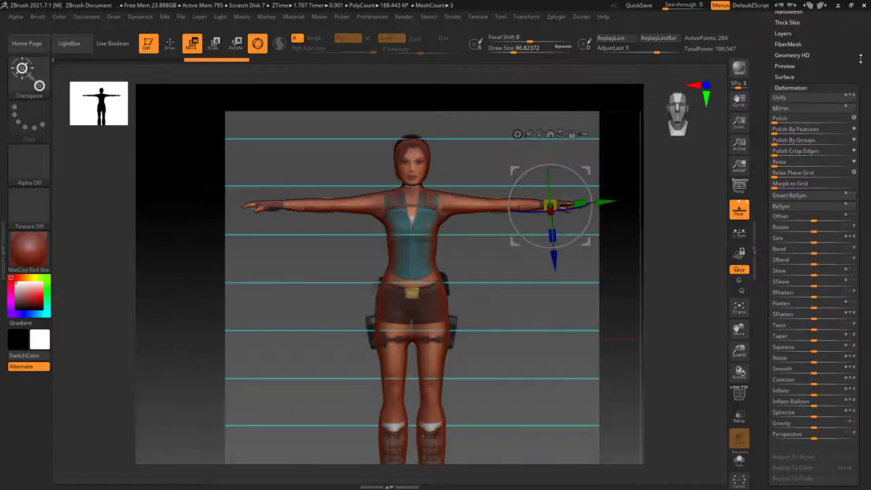
{"action": "left_click_drag", "start_coordinate": [861, 58], "coordinate": [869, 154]}
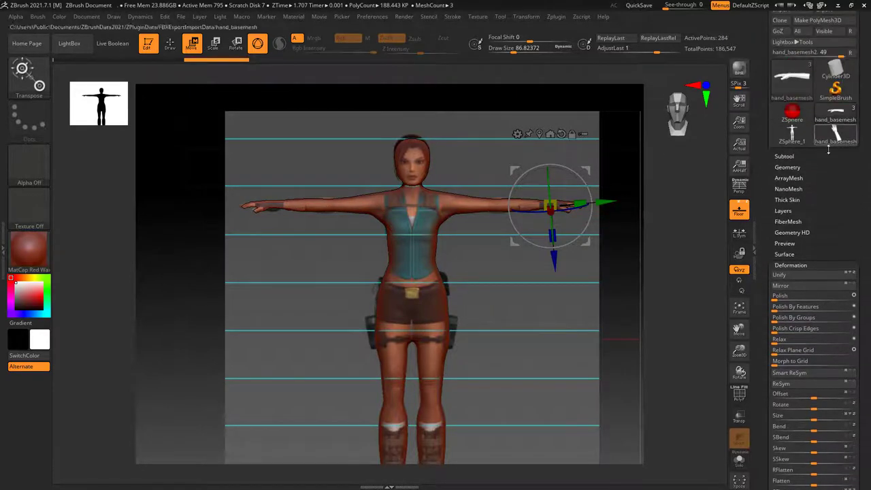
- Expand the subtool list and hide the floor grid and reference planes
{"action": "left_click", "coordinate": [782, 156]}
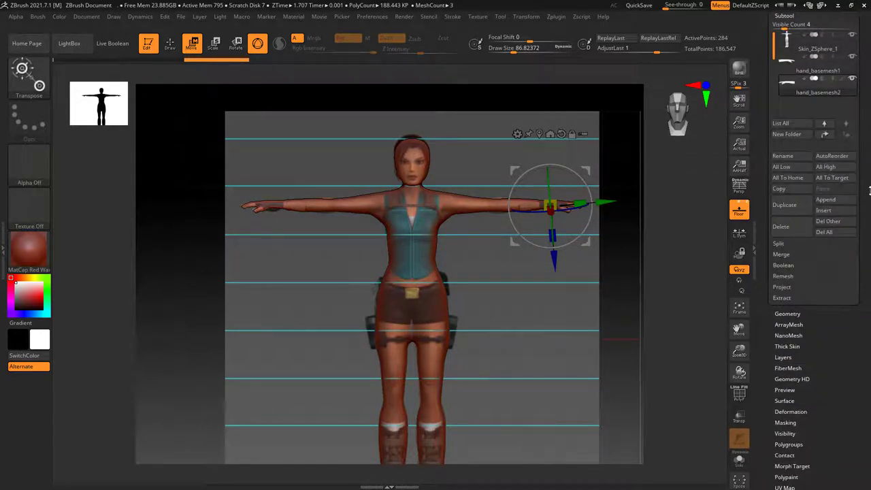
{"action": "left_click_drag", "start_coordinate": [869, 190], "coordinate": [869, 269]}
{"action": "mouse_move", "coordinate": [500, 329]}
{"action": "right_mouse_down"}
{"action": "mouse_move", "coordinate": [576, 315]}
{"action": "mouse_move", "coordinate": [517, 318]}
{"action": "mouse_move", "coordinate": [560, 315]}
{"action": "mouse_move", "coordinate": [542, 287]}
{"action": "mouse_move", "coordinate": [543, 271]}
{"action": "mouse_move", "coordinate": [530, 298]}
{"action": "mouse_move", "coordinate": [521, 288]}
{"action": "mouse_move", "coordinate": [519, 344]}
{"action": "mouse_move", "coordinate": [519, 303]}
{"action": "mouse_move", "coordinate": [522, 324]}
{"action": "right_mouse_up"}
{"action": "left_click", "coordinate": [739, 209]}
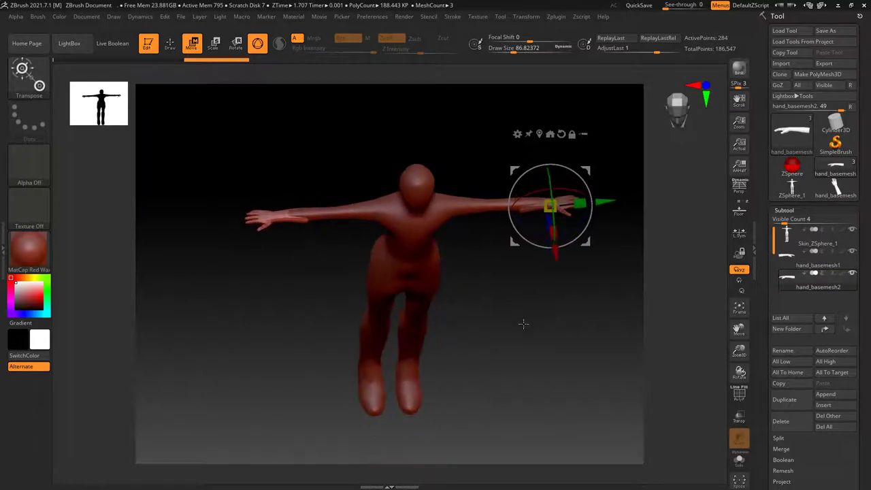
- Enable Live Boolean and make a boolean mesh merging the body and both hands
{"action": "left_click", "coordinate": [119, 48]}
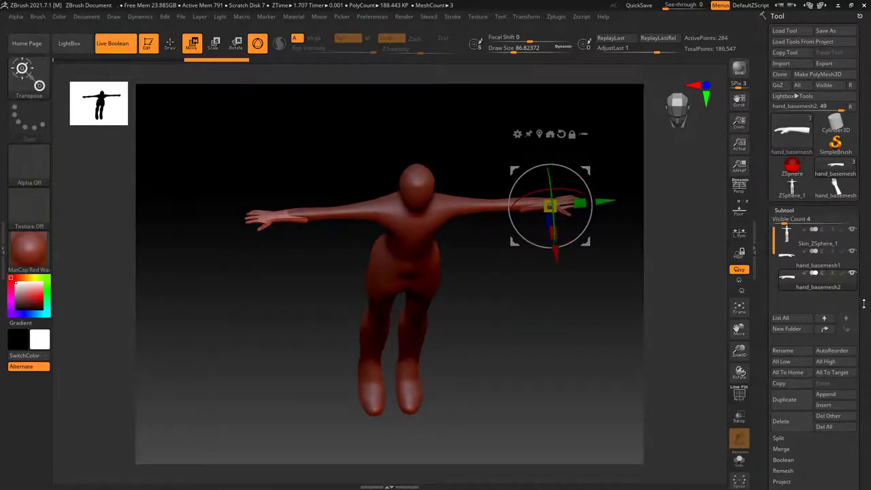
{"action": "scroll", "coordinate": [859, 318], "scroll_direction": "down", "scroll_amount": 2}
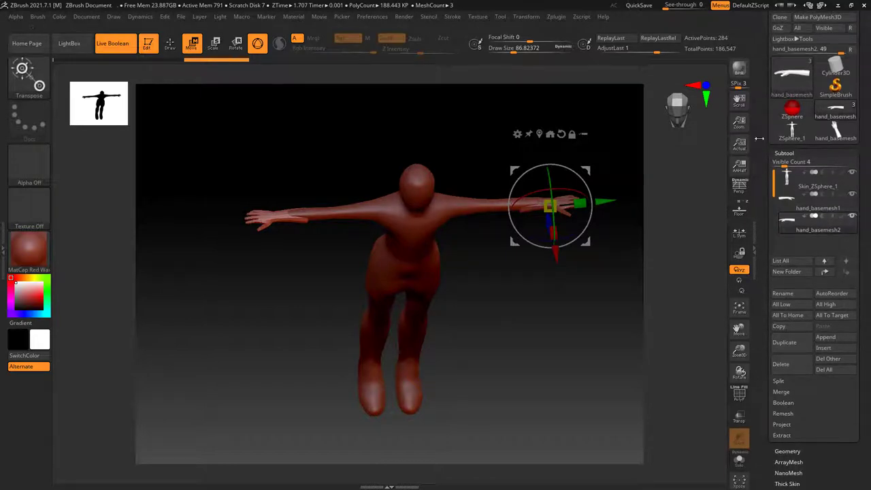
{"action": "left_click", "coordinate": [816, 402]}
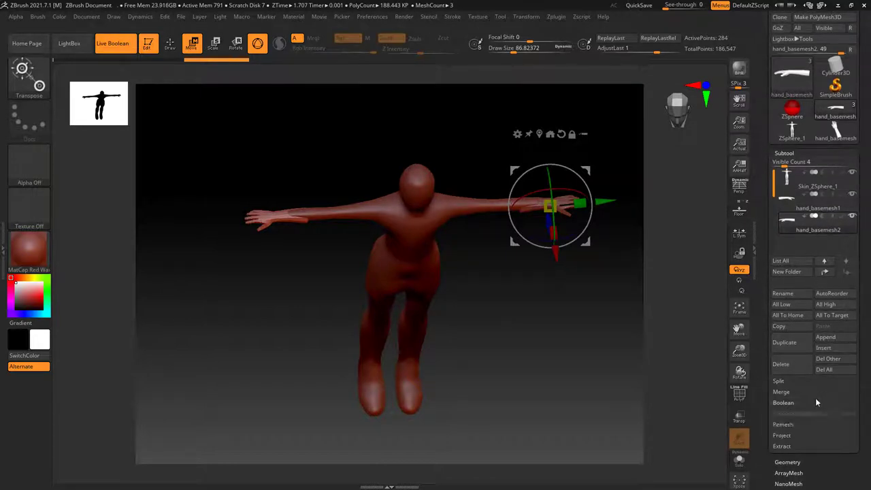
{"action": "left_click", "coordinate": [819, 412]}
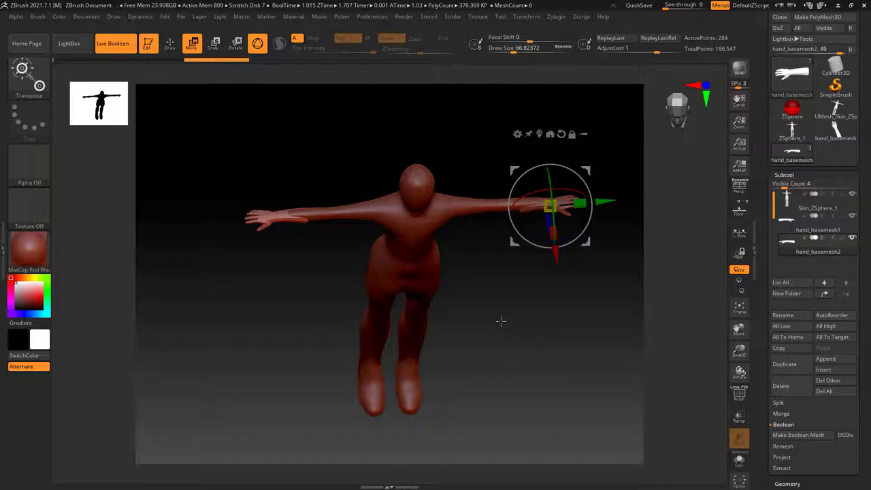
{"action": "left_click_drag", "start_coordinate": [500, 320], "coordinate": [501, 272]}
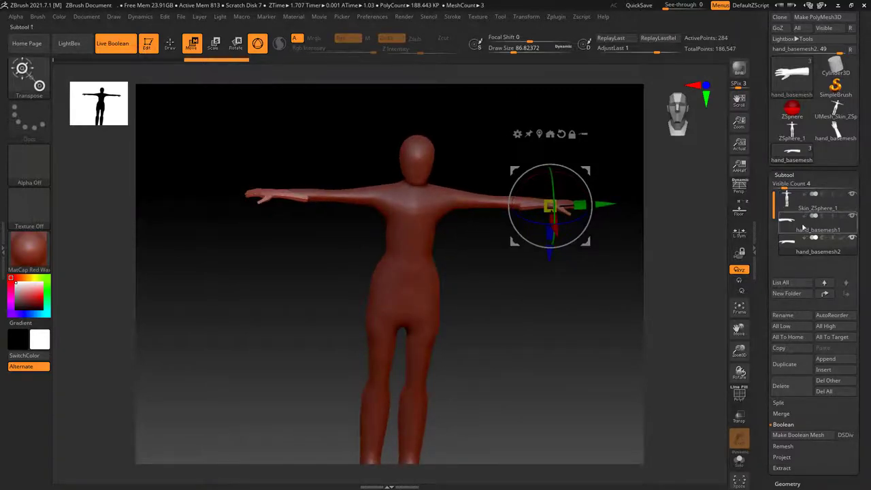
- Switch to the merged UMesh tool and smooth the first arm's wrist seam
{"action": "left_click", "coordinate": [831, 117]}
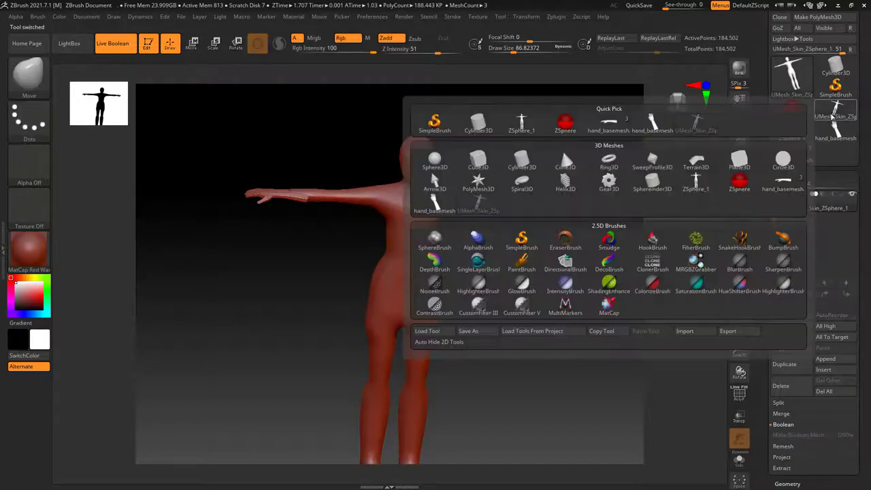
{"action": "left_click", "coordinate": [561, 149]}
{"action": "left_click_drag", "start_coordinate": [531, 365], "coordinate": [529, 338]}
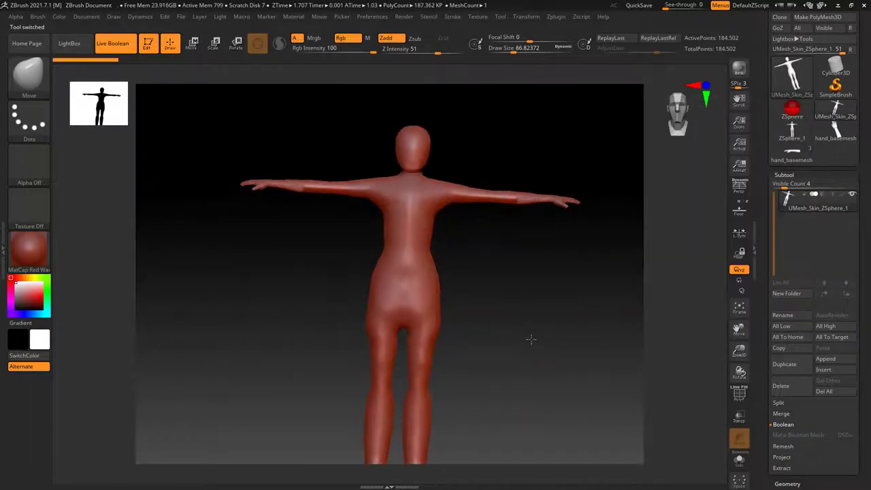
{"action": "left_click_drag", "start_coordinate": [529, 297], "coordinate": [537, 330]}
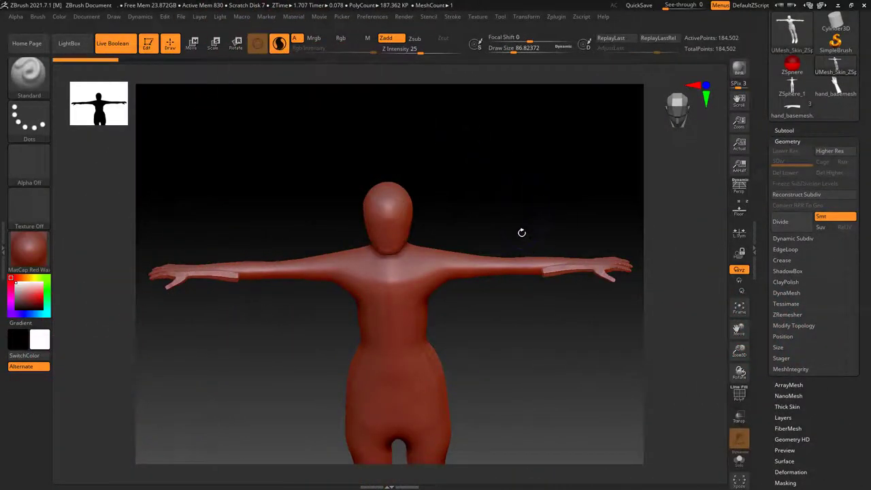
{"action": "right_click_drag", "start_coordinate": [517, 229], "coordinate": [539, 252], "text": "ctrl"}
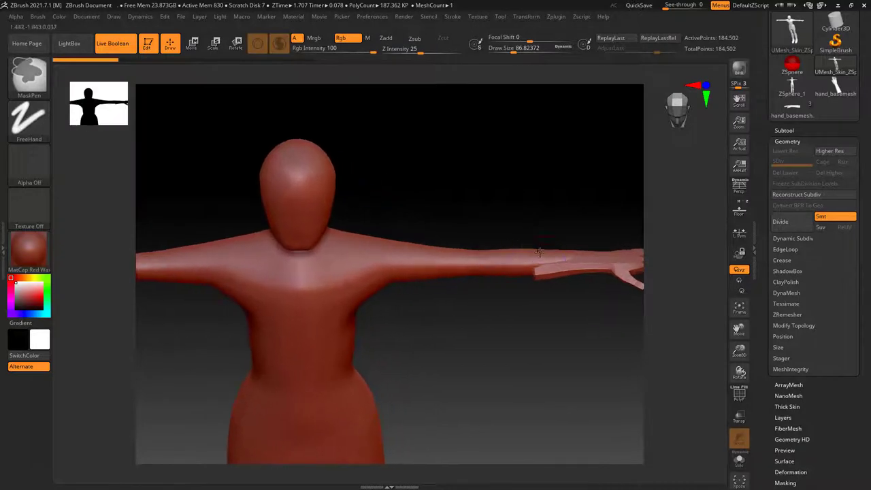
{"action": "key", "text": "shift"}
{"action": "left_click_drag", "start_coordinate": [536, 276], "coordinate": [532, 275], "text": "shift"}
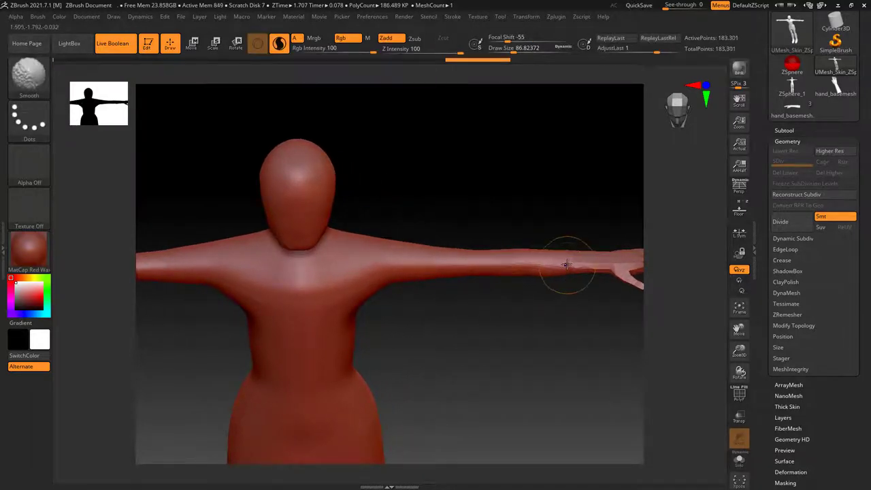
{"action": "left_click_drag", "start_coordinate": [563, 266], "coordinate": [514, 266], "text": "shift"}
- Smooth the other arm's hand joint seam, resizing the brush to about 33, then 59
{"action": "left_click_drag", "start_coordinate": [610, 324], "coordinate": [317, 293]}
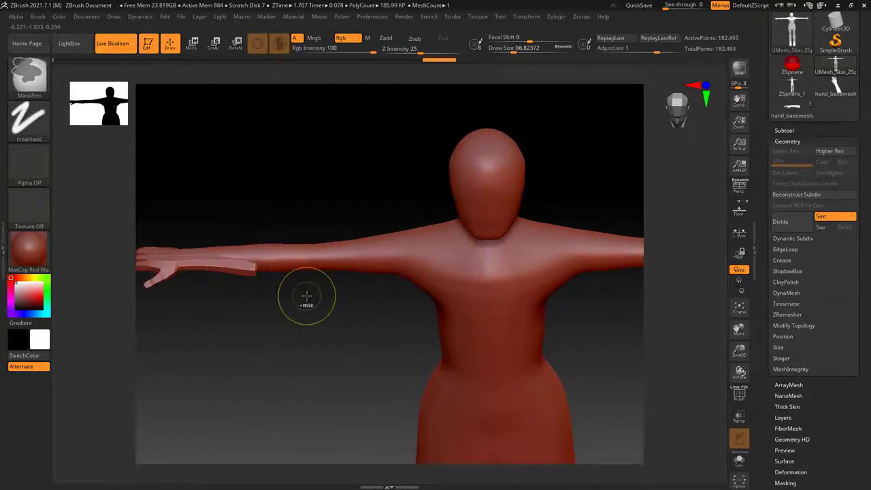
{"action": "mouse_move", "coordinate": [635, 365]}
{"action": "left_mouse_down"}
{"action": "mouse_move", "coordinate": [496, 360]}
{"action": "mouse_move", "coordinate": [519, 358]}
{"action": "left_mouse_up"}
{"action": "key", "text": "ctrl"}
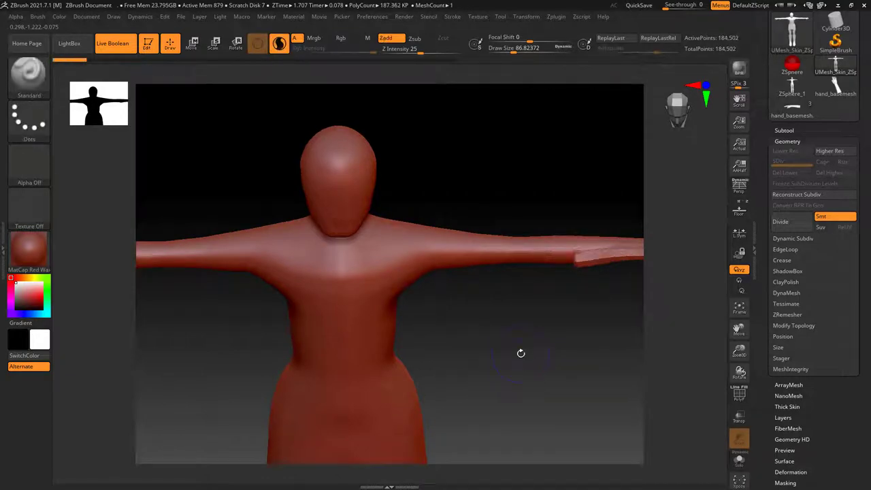
{"action": "key", "text": "shift"}
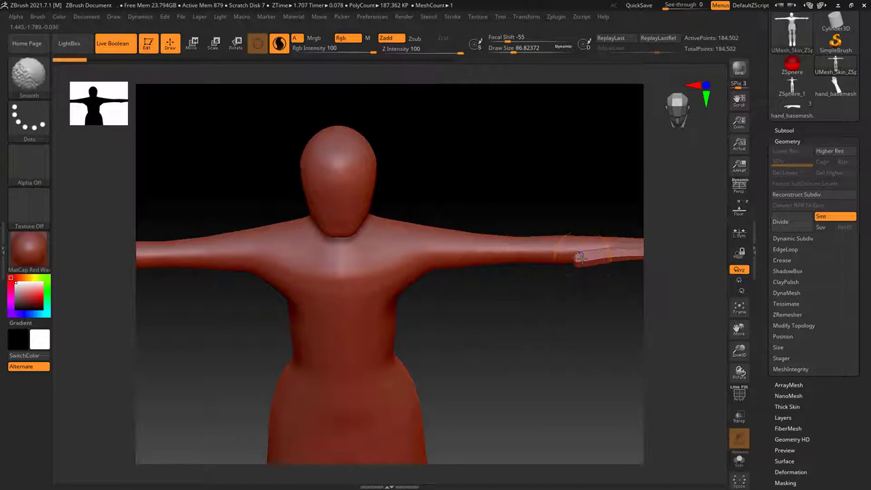
{"action": "mouse_move", "coordinate": [575, 252]}
{"action": "left_mouse_down", "text": "shift"}
{"action": "mouse_move", "coordinate": [593, 259]}
{"action": "mouse_move", "coordinate": [596, 246]}
{"action": "left_mouse_up", "text": "shift"}
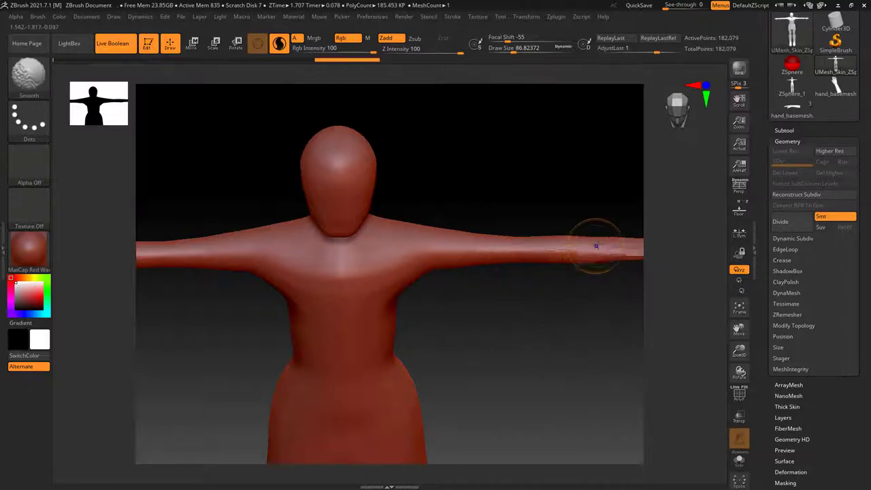
{"action": "mouse_move", "coordinate": [544, 309]}
{"action": "left_mouse_down"}
{"action": "mouse_move", "coordinate": [343, 270]}
{"action": "mouse_move", "coordinate": [352, 317]}
{"action": "left_mouse_up"}
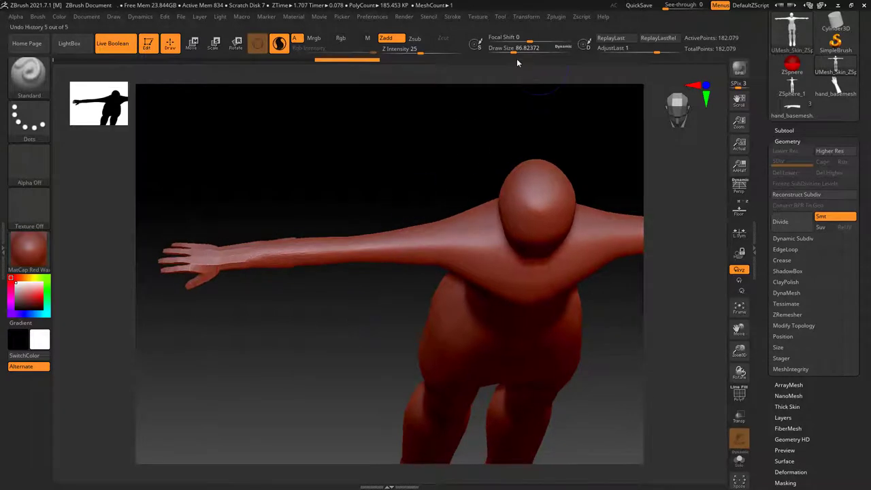
{"action": "left_click_drag", "start_coordinate": [514, 49], "coordinate": [509, 48]}
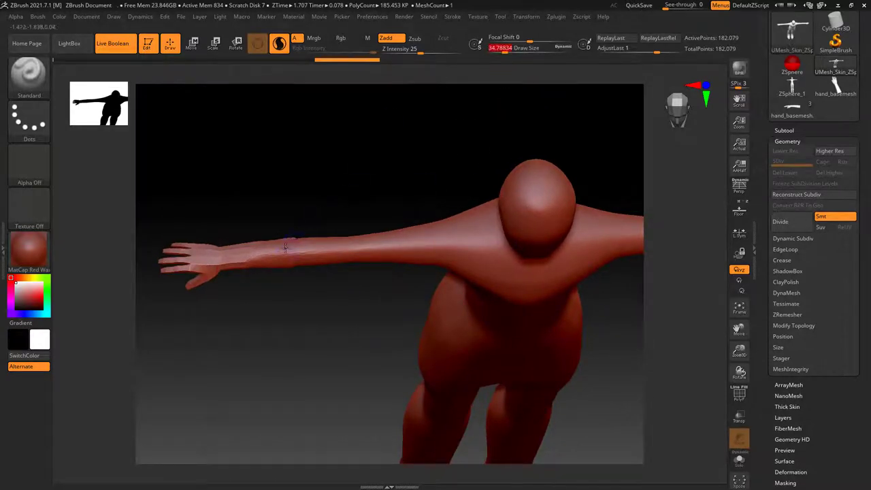
{"action": "key", "text": "shift"}
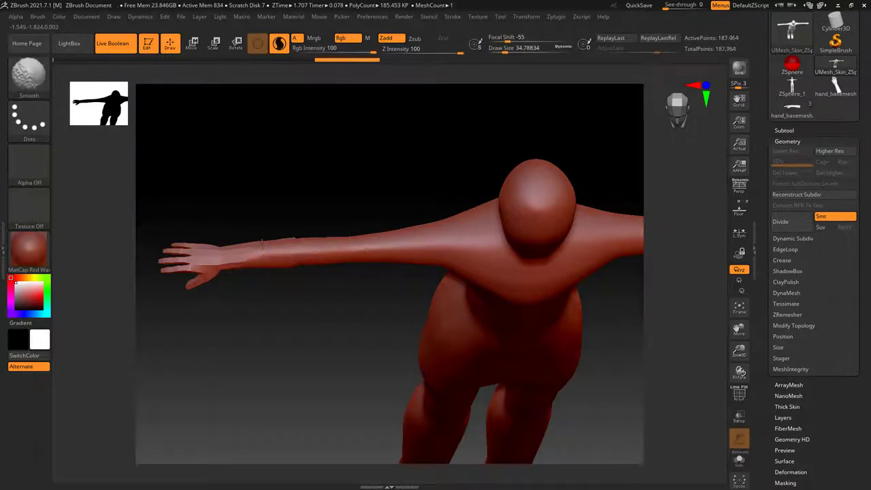
{"action": "mouse_move", "coordinate": [305, 204]}
{"action": "left_mouse_down"}
{"action": "mouse_move", "coordinate": [297, 276]}
{"action": "mouse_move", "coordinate": [307, 191]}
{"action": "mouse_move", "coordinate": [356, 184]}
{"action": "mouse_move", "coordinate": [359, 198]}
{"action": "mouse_move", "coordinate": [357, 190]}
{"action": "left_mouse_up"}
{"action": "key", "text": "bracketright"}
{"action": "key", "text": "bracketright"}
{"action": "key", "text": "bracketright"}
{"action": "key", "text": "bracketright"}
{"action": "key", "text": "bracketright"}
{"action": "key", "text": "bracketright"}
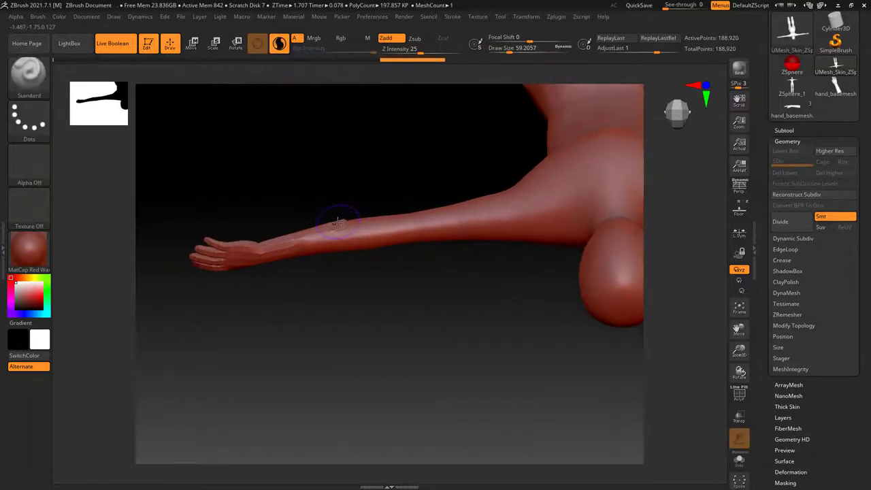
- Smooth the forearm seam, view the whole figure, and toggle PolyF on and off
{"action": "key", "text": "shift"}
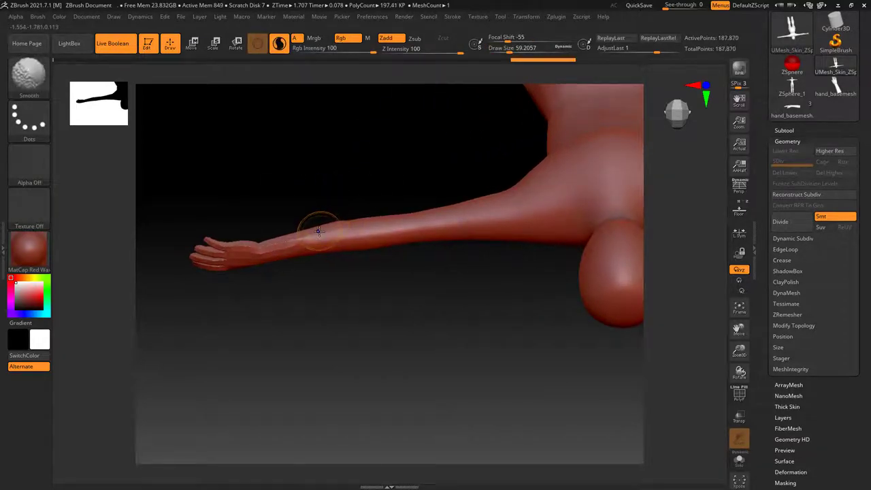
{"action": "mouse_move", "coordinate": [319, 231]}
{"action": "left_mouse_down", "text": "shift"}
{"action": "mouse_move", "coordinate": [302, 233]}
{"action": "mouse_move", "coordinate": [355, 224]}
{"action": "left_mouse_up", "text": "shift"}
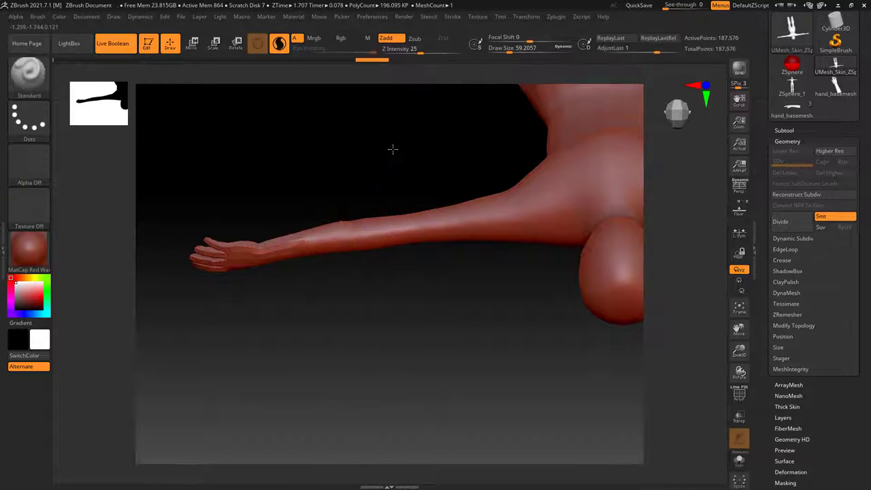
{"action": "left_click_drag", "start_coordinate": [392, 148], "coordinate": [424, 107]}
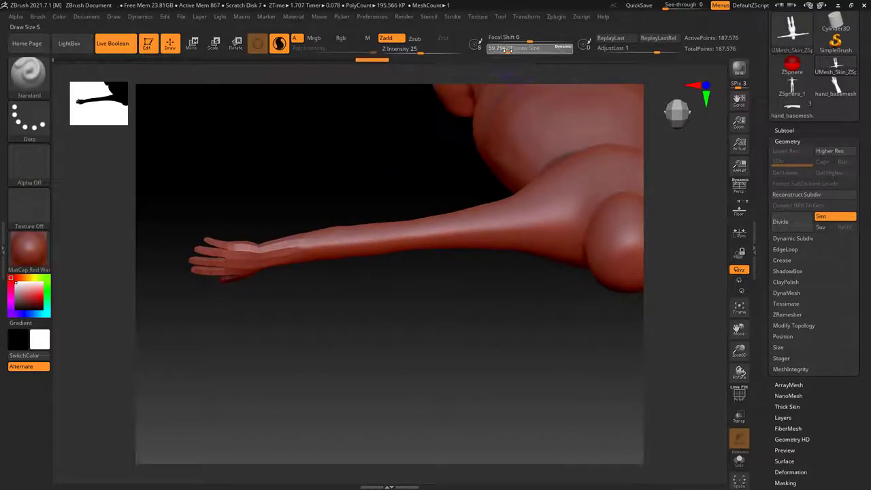
{"action": "mouse_move", "coordinate": [375, 154]}
{"action": "left_mouse_down"}
{"action": "mouse_move", "coordinate": [368, 208]}
{"action": "mouse_move", "coordinate": [342, 236]}
{"action": "left_mouse_up"}
{"action": "key", "text": "shift"}
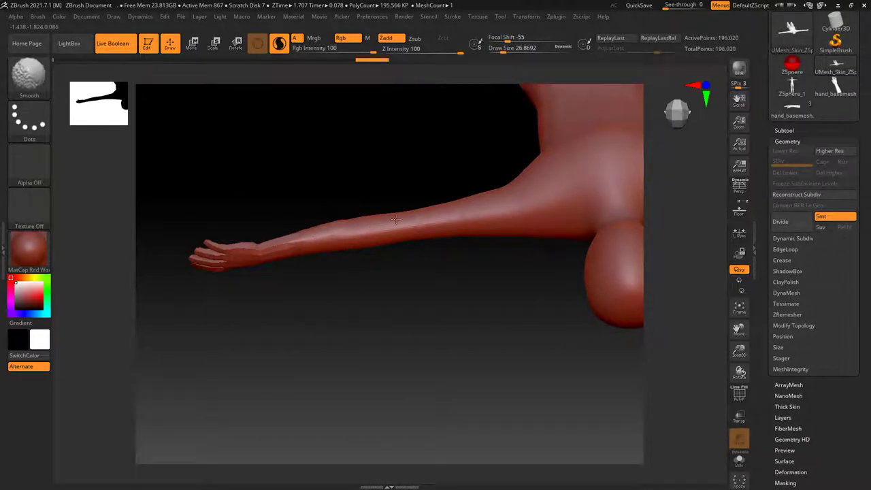
{"action": "mouse_move", "coordinate": [351, 305]}
{"action": "left_mouse_down"}
{"action": "mouse_move", "coordinate": [338, 190]}
{"action": "mouse_move", "coordinate": [339, 266]}
{"action": "left_mouse_up"}
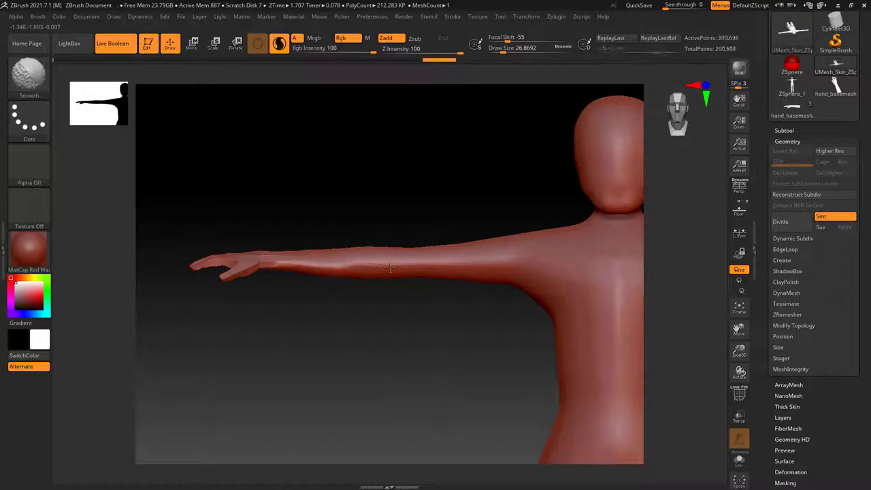
{"action": "mouse_move", "coordinate": [436, 361]}
{"action": "left_mouse_down", "text": "alt"}
{"action": "mouse_move", "coordinate": [391, 319]}
{"action": "mouse_move", "coordinate": [448, 339]}
{"action": "mouse_move", "coordinate": [361, 334]}
{"action": "mouse_move", "coordinate": [369, 334]}
{"action": "mouse_move", "coordinate": [370, 357]}
{"action": "mouse_move", "coordinate": [343, 341]}
{"action": "mouse_move", "coordinate": [358, 344]}
{"action": "mouse_move", "coordinate": [367, 320]}
{"action": "left_mouse_up", "text": "alt"}
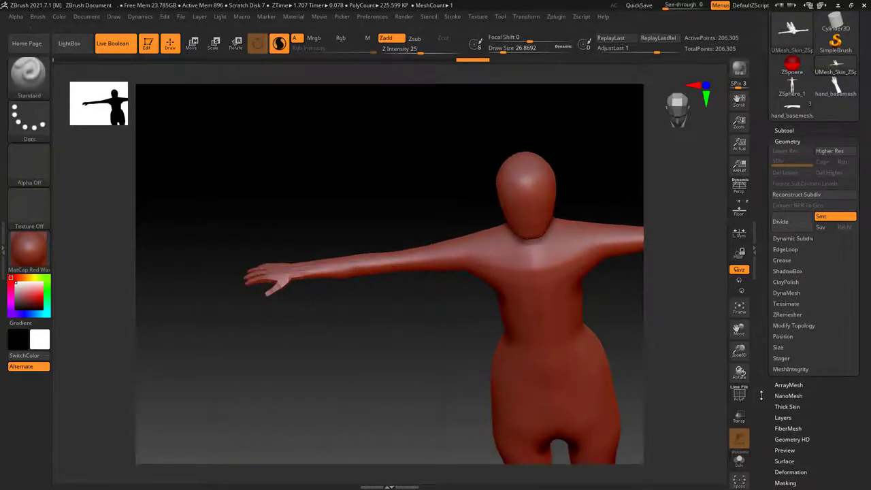
{"action": "left_click", "coordinate": [737, 395]}
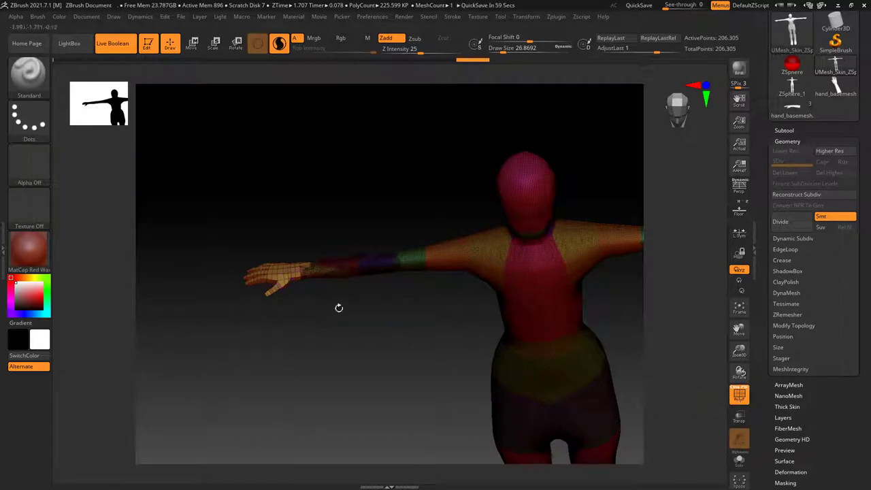
{"action": "left_click", "coordinate": [733, 400]}
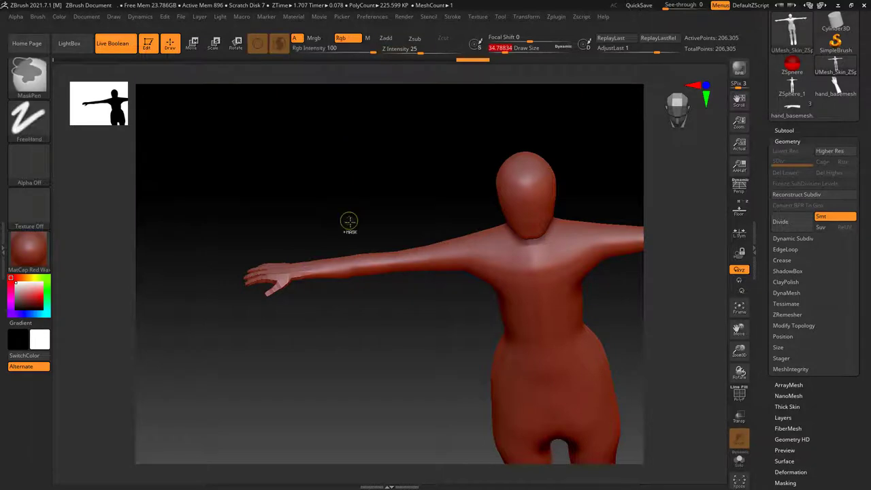
- Smooth the wrist and hand with Draw Size reduced to about 15.55
{"action": "mouse_move", "coordinate": [348, 220]}
{"action": "right_mouse_down", "text": "ctrl"}
{"action": "mouse_move", "coordinate": [350, 320]}
{"action": "mouse_move", "coordinate": [364, 334]}
{"action": "mouse_move", "coordinate": [291, 283]}
{"action": "right_mouse_up", "text": "ctrl"}
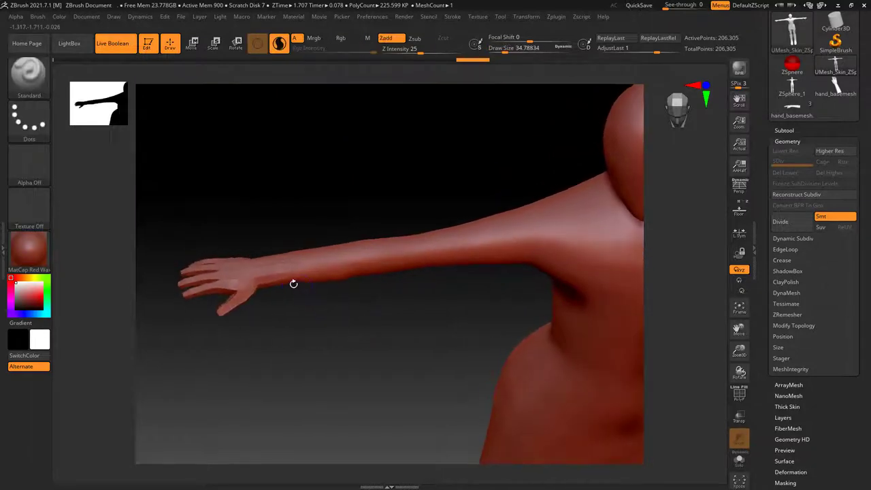
{"action": "key", "text": "shift"}
{"action": "left_click_drag", "start_coordinate": [271, 273], "coordinate": [284, 270], "text": "shift"}
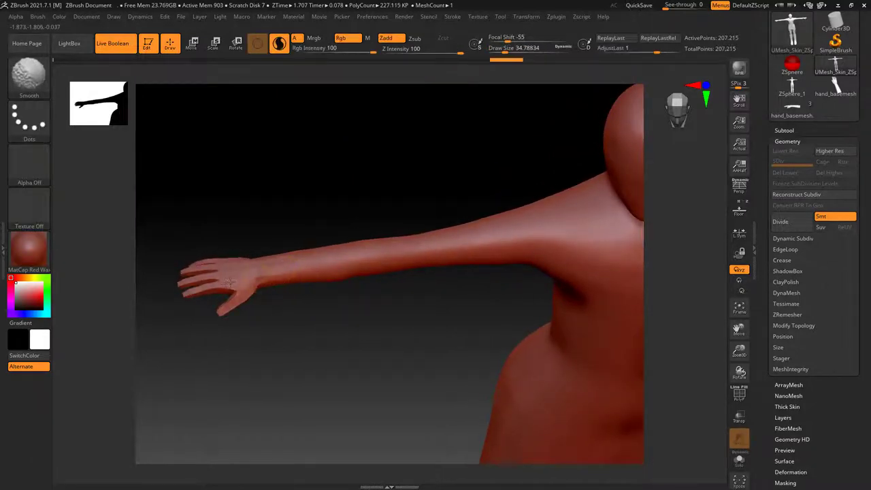
{"action": "mouse_move", "coordinate": [230, 283]}
{"action": "left_mouse_down", "text": "shift"}
{"action": "mouse_move", "coordinate": [238, 287]}
{"action": "mouse_move", "coordinate": [230, 304]}
{"action": "left_mouse_up", "text": "shift"}
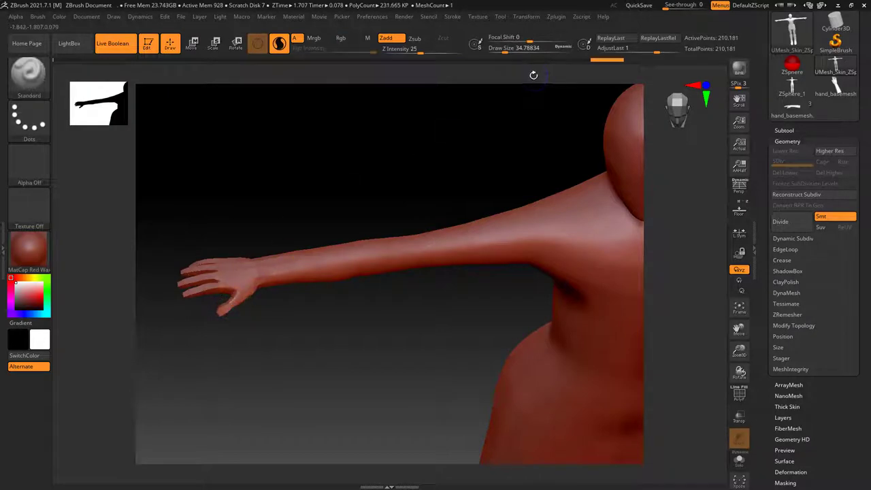
{"action": "left_click", "coordinate": [504, 52]}
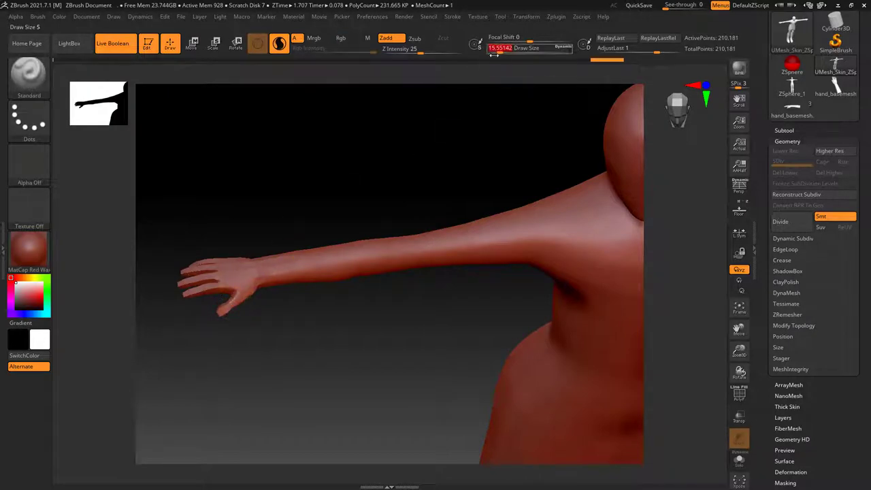
{"action": "left_click_drag", "start_coordinate": [501, 49], "coordinate": [498, 49]}
{"action": "mouse_move", "coordinate": [195, 294]}
{"action": "left_mouse_down", "text": "shift"}
{"action": "mouse_move", "coordinate": [184, 296]}
{"action": "mouse_move", "coordinate": [213, 291]}
{"action": "mouse_move", "coordinate": [187, 280]}
{"action": "left_mouse_up", "text": "shift"}
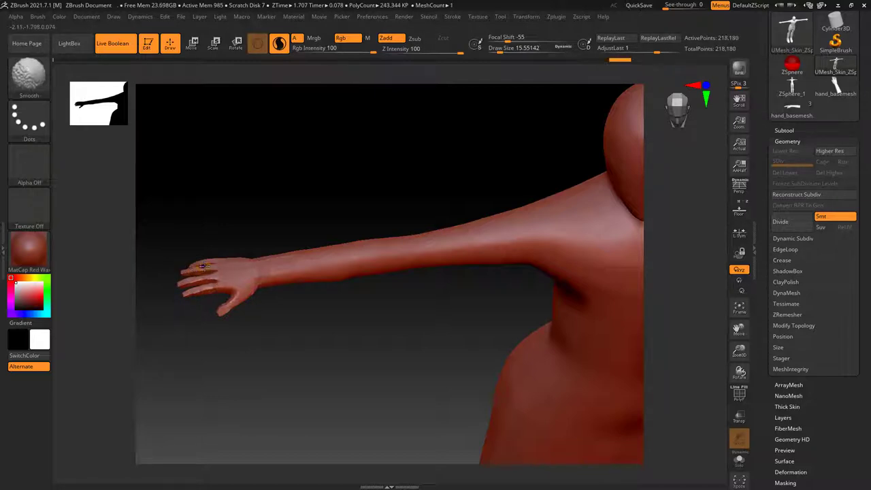
- Check the torso and legs below the arm, turn on PolyF, and smooth the back of the hand
{"action": "mouse_move", "coordinate": [235, 238]}
{"action": "left_mouse_down"}
{"action": "mouse_move", "coordinate": [237, 251]}
{"action": "mouse_move", "coordinate": [201, 257]}
{"action": "mouse_move", "coordinate": [207, 263]}
{"action": "left_mouse_up"}
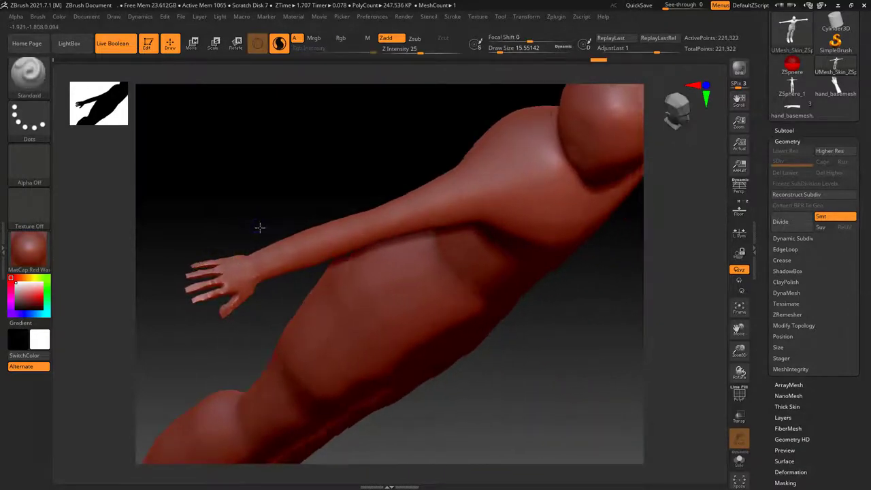
{"action": "left_click_drag", "start_coordinate": [259, 227], "coordinate": [247, 242]}
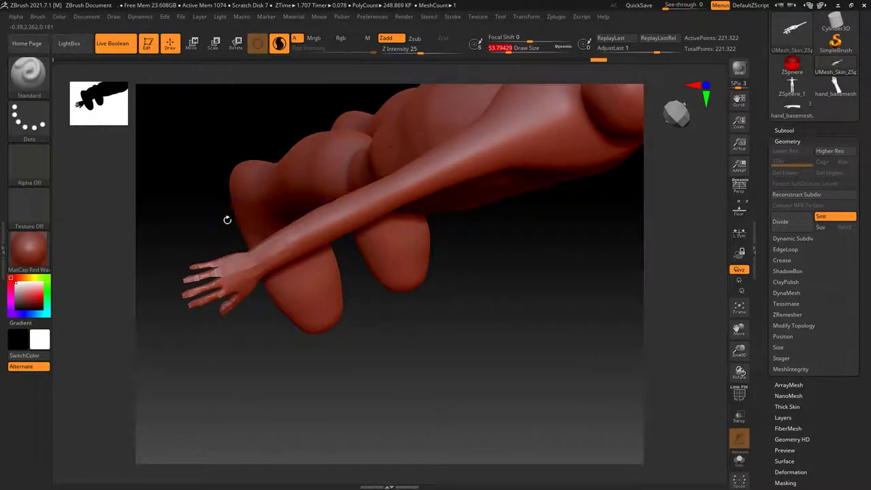
{"action": "left_click_drag", "start_coordinate": [227, 220], "coordinate": [235, 262]}
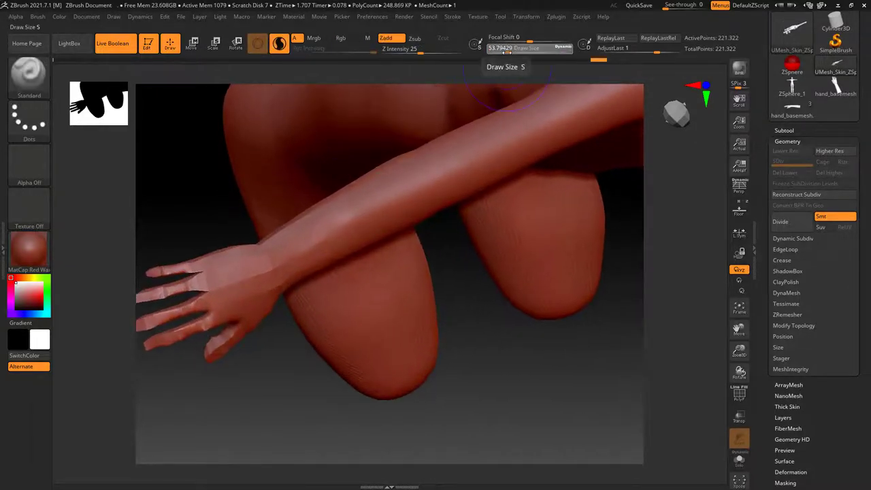
{"action": "left_click", "coordinate": [741, 397]}
{"action": "mouse_move", "coordinate": [276, 277]}
{"action": "left_mouse_down", "text": "shift"}
{"action": "mouse_move", "coordinate": [200, 281]}
{"action": "mouse_move", "coordinate": [208, 266]}
{"action": "mouse_move", "coordinate": [252, 251]}
{"action": "mouse_move", "coordinate": [268, 256]}
{"action": "left_mouse_up", "text": "shift"}
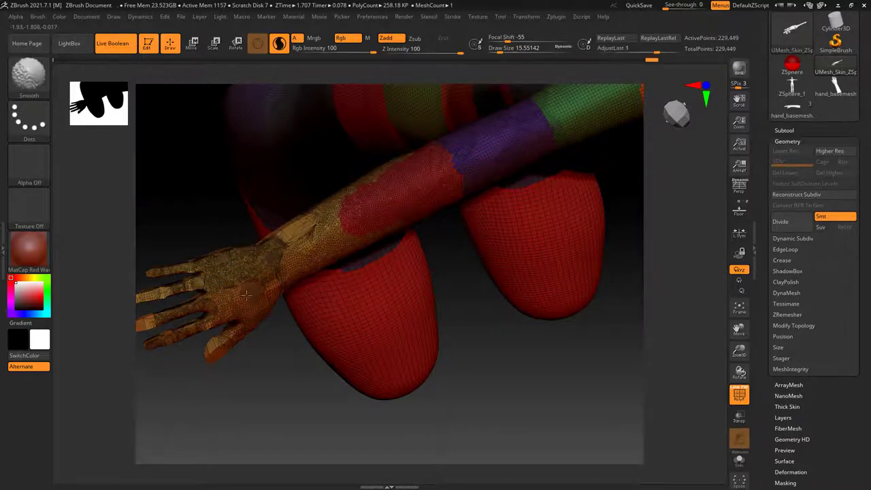
- Smooth the hand, the fingertips and the thumb tip
{"action": "left_click_drag", "start_coordinate": [245, 294], "coordinate": [230, 308], "text": "shift"}
{"action": "right_click_drag", "start_coordinate": [231, 306], "coordinate": [248, 327]}
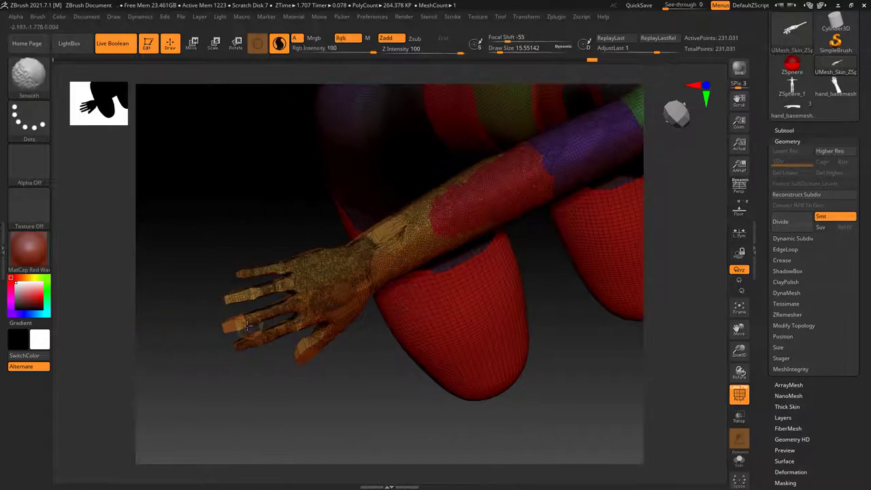
{"action": "left_click_drag", "start_coordinate": [236, 325], "coordinate": [226, 330], "text": "shift"}
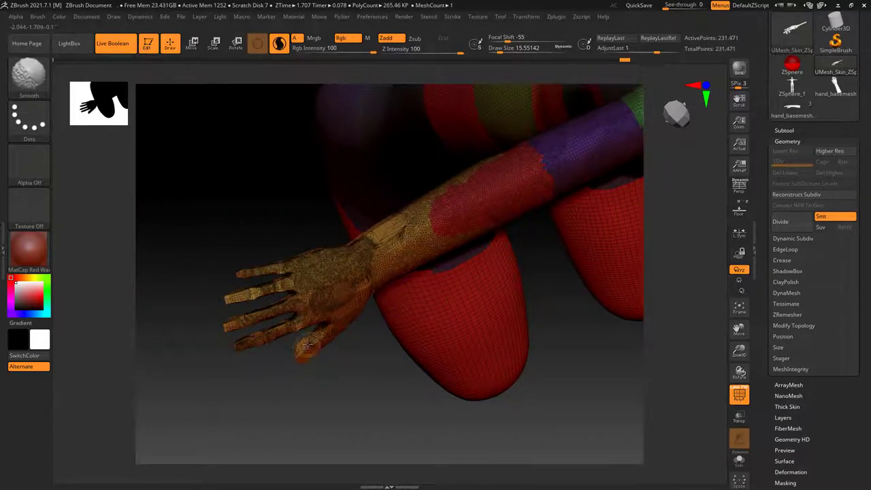
{"action": "left_click_drag", "start_coordinate": [262, 298], "coordinate": [234, 299], "text": "shift"}
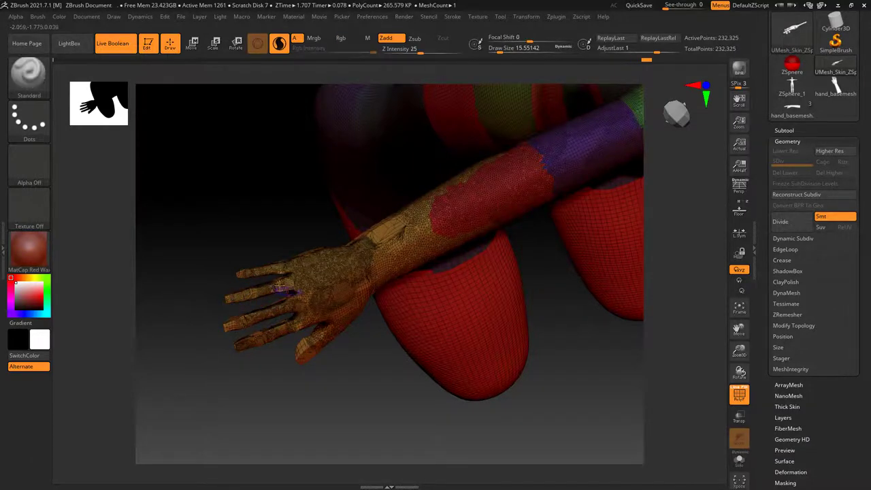
{"action": "mouse_move", "coordinate": [295, 228]}
{"action": "left_mouse_down"}
{"action": "mouse_move", "coordinate": [364, 261]}
{"action": "mouse_move", "coordinate": [372, 304]}
{"action": "left_mouse_up"}
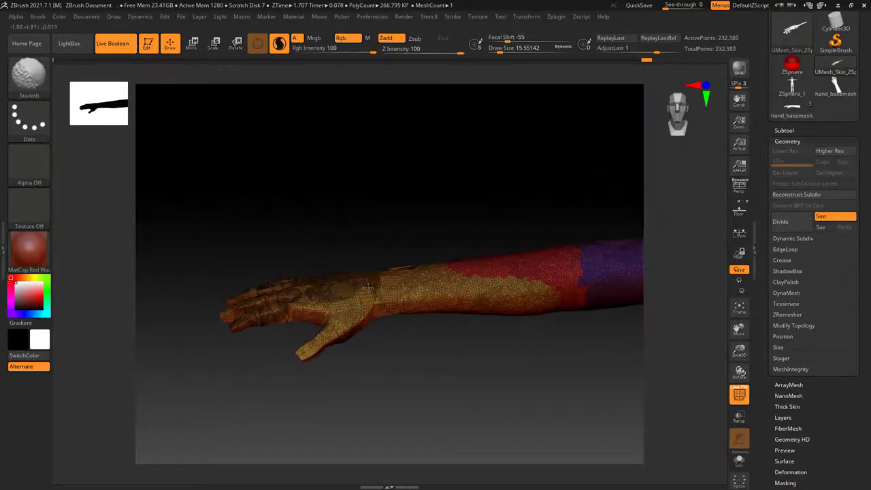
{"action": "left_click_drag", "start_coordinate": [321, 349], "coordinate": [303, 359], "text": "shift"}
{"action": "mouse_move", "coordinate": [233, 349]}
{"action": "left_mouse_down"}
{"action": "mouse_move", "coordinate": [285, 265]}
{"action": "mouse_move", "coordinate": [277, 361]}
{"action": "mouse_move", "coordinate": [310, 359]}
{"action": "left_mouse_up"}
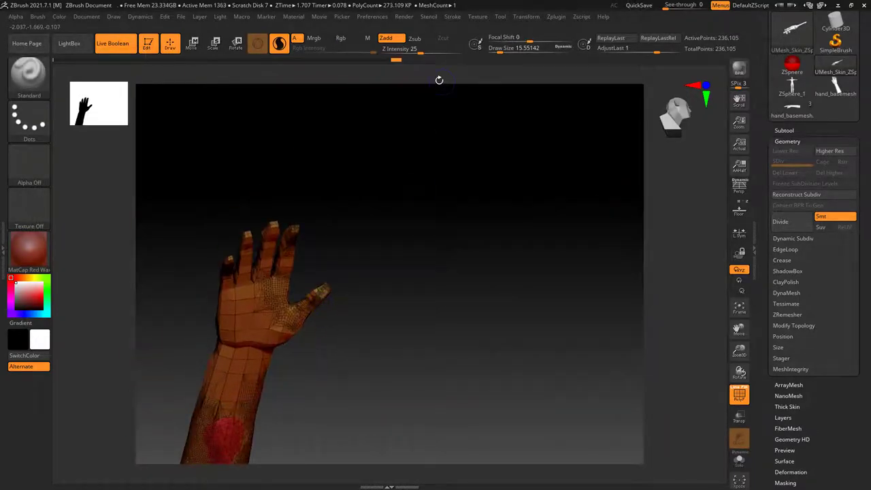
- Smooth the wrist at Draw Size about 40.76, check the arm, and turn PolyF off
{"action": "left_click_drag", "start_coordinate": [439, 81], "coordinate": [412, 214]}
{"action": "left_click_drag", "start_coordinate": [498, 52], "coordinate": [510, 50]}
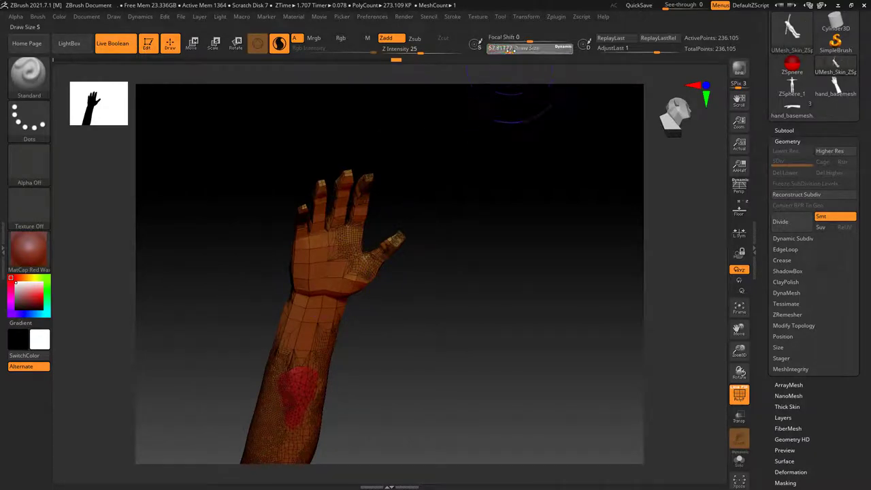
{"action": "mouse_move", "coordinate": [293, 360]}
{"action": "left_mouse_down", "text": "shift"}
{"action": "mouse_move", "coordinate": [321, 258]}
{"action": "mouse_move", "coordinate": [403, 191]}
{"action": "mouse_move", "coordinate": [402, 165]}
{"action": "mouse_move", "coordinate": [341, 195]}
{"action": "left_mouse_up", "text": "shift"}
{"action": "mouse_move", "coordinate": [404, 181]}
{"action": "left_mouse_down"}
{"action": "mouse_move", "coordinate": [361, 291]}
{"action": "mouse_move", "coordinate": [394, 292]}
{"action": "left_mouse_up"}
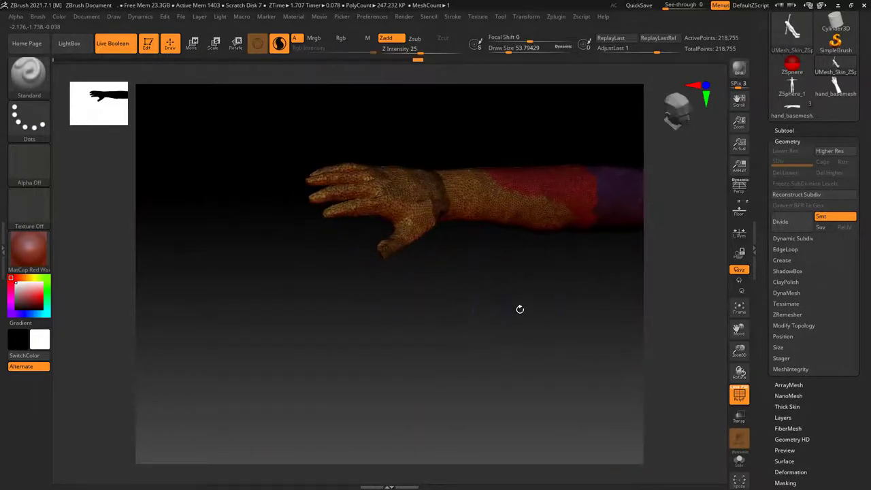
{"action": "mouse_move", "coordinate": [522, 324]}
{"action": "left_mouse_down"}
{"action": "mouse_move", "coordinate": [482, 285]}
{"action": "mouse_move", "coordinate": [409, 246]}
{"action": "left_mouse_up"}
{"action": "left_click_drag", "start_coordinate": [435, 272], "coordinate": [298, 304]}
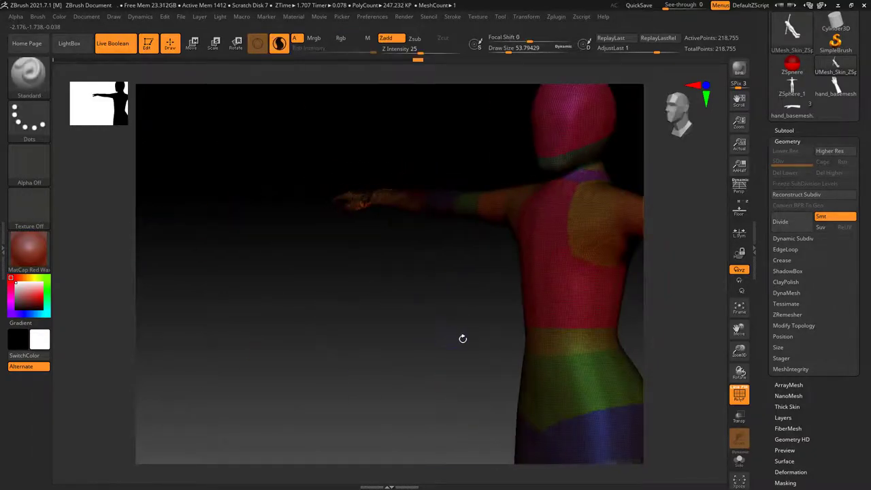
{"action": "mouse_move", "coordinate": [463, 338]}
{"action": "left_mouse_down"}
{"action": "mouse_move", "coordinate": [435, 315]}
{"action": "mouse_move", "coordinate": [688, 377]}
{"action": "left_mouse_up"}
{"action": "left_click", "coordinate": [745, 402]}
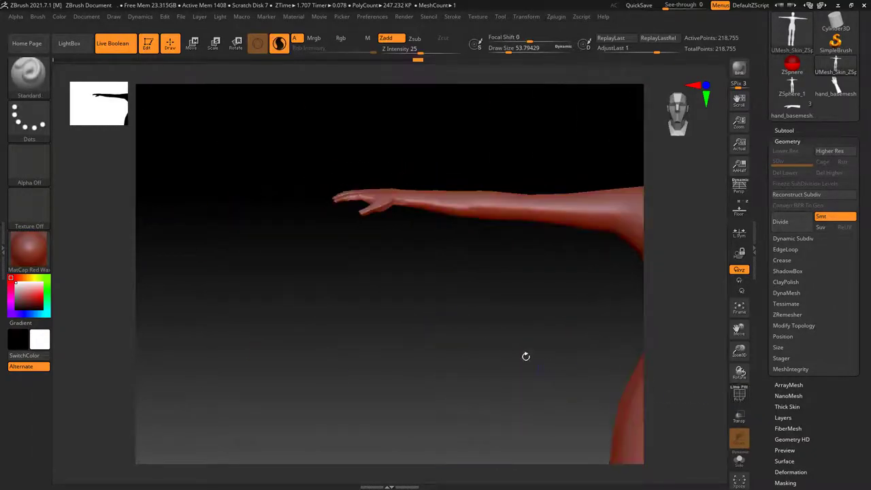
{"action": "mouse_move", "coordinate": [524, 356]}
{"action": "left_mouse_down"}
{"action": "mouse_move", "coordinate": [467, 324]}
{"action": "mouse_move", "coordinate": [379, 301]}
{"action": "mouse_move", "coordinate": [373, 379]}
{"action": "mouse_move", "coordinate": [377, 330]}
{"action": "mouse_move", "coordinate": [143, 213]}
{"action": "left_mouse_up"}
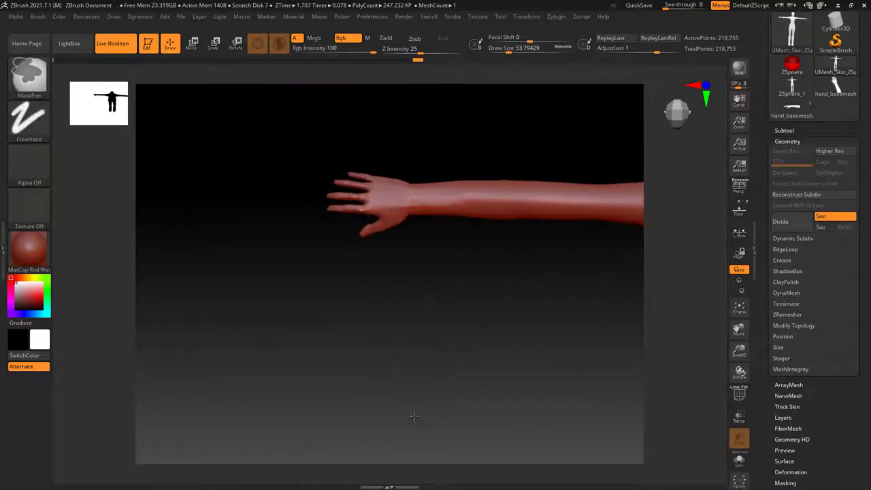
- Select the Inflat brush and set Draw Size to 15.55
{"action": "left_click", "coordinate": [41, 80]}
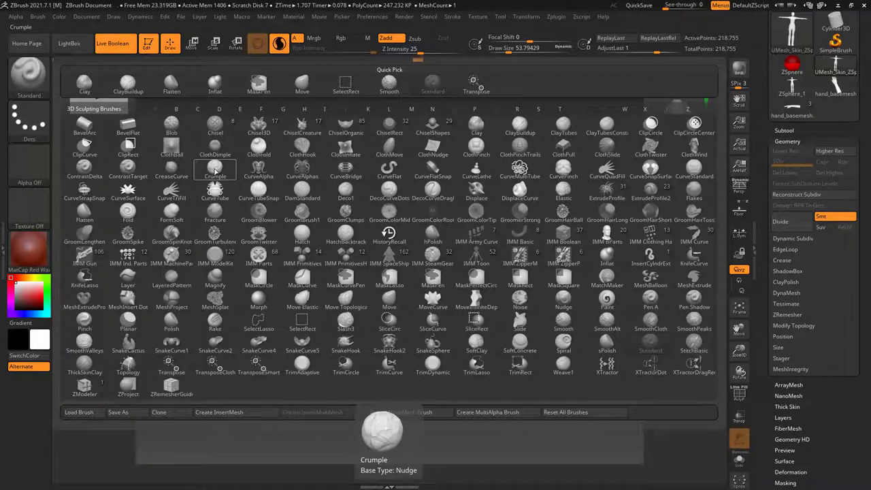
{"action": "left_click", "coordinate": [606, 256]}
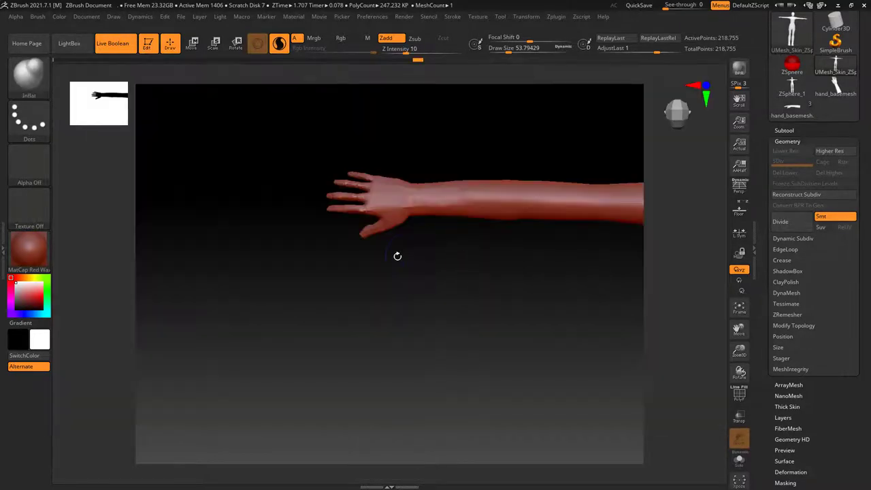
{"action": "mouse_move", "coordinate": [397, 255]}
{"action": "left_mouse_down", "text": "alt"}
{"action": "mouse_move", "coordinate": [423, 369]}
{"action": "mouse_move", "coordinate": [525, 79]}
{"action": "left_mouse_up", "text": "alt"}
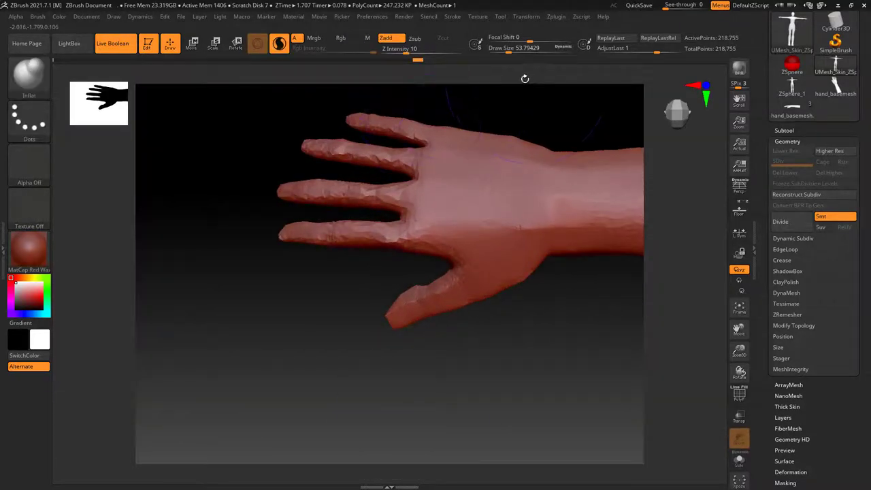
{"action": "left_click", "coordinate": [648, 49]}
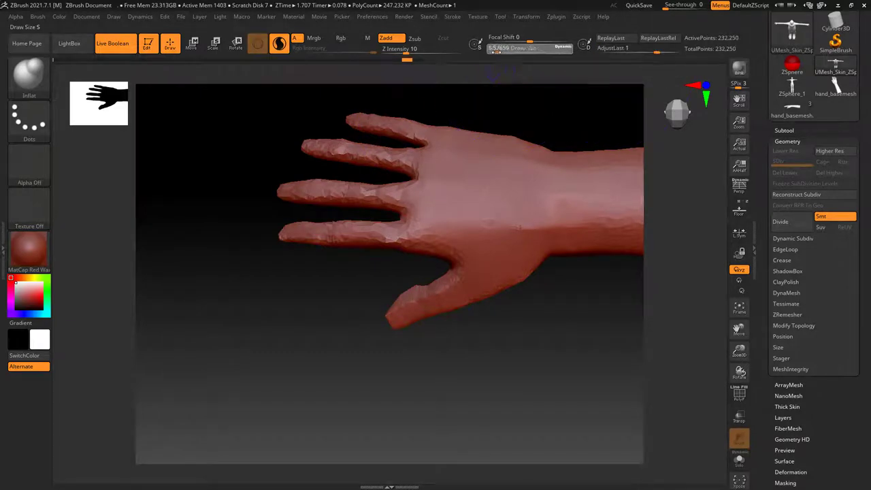
{"action": "left_click_drag", "start_coordinate": [498, 48], "coordinate": [502, 48]}
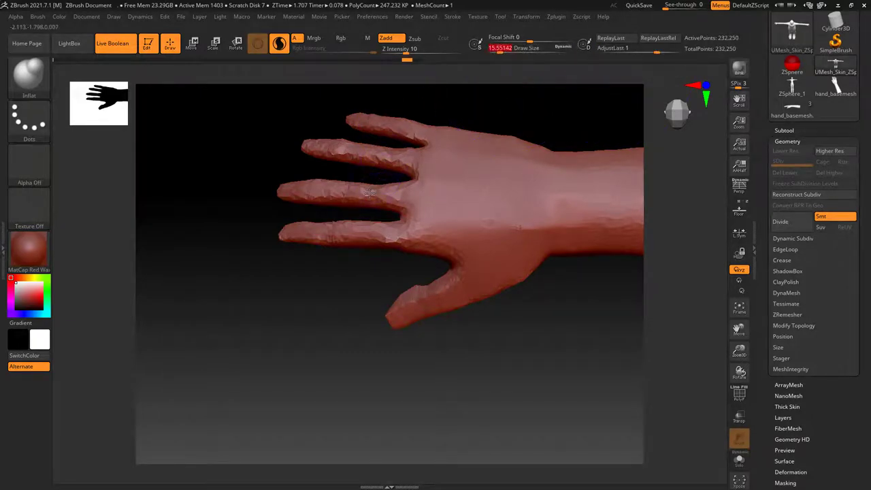
- Inflate and smooth the fingers, fingertips, pinky area and thumb tip
{"action": "mouse_move", "coordinate": [368, 193]}
{"action": "left_mouse_down", "text": "shift"}
{"action": "mouse_move", "coordinate": [310, 196]}
{"action": "mouse_move", "coordinate": [284, 227]}
{"action": "mouse_move", "coordinate": [311, 242]}
{"action": "left_mouse_up", "text": "shift"}
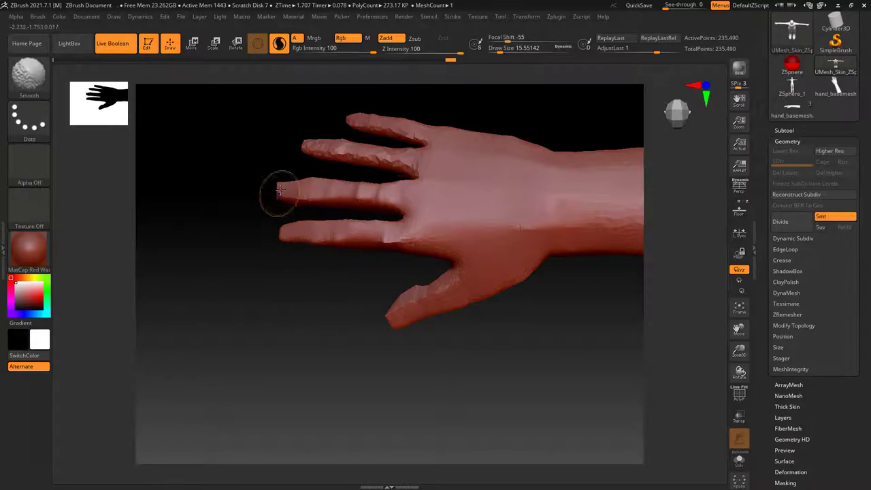
{"action": "left_click_drag", "start_coordinate": [292, 191], "coordinate": [311, 186], "text": "shift"}
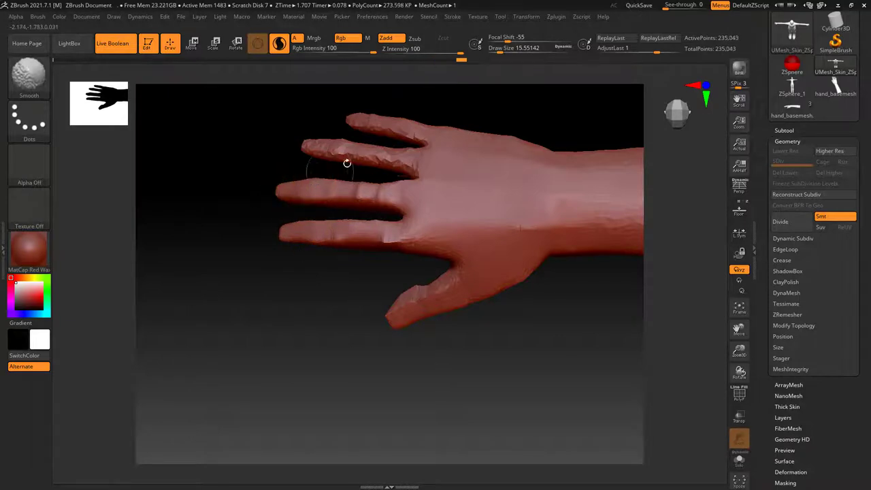
{"action": "left_click_drag", "start_coordinate": [347, 163], "coordinate": [371, 163], "text": "shift"}
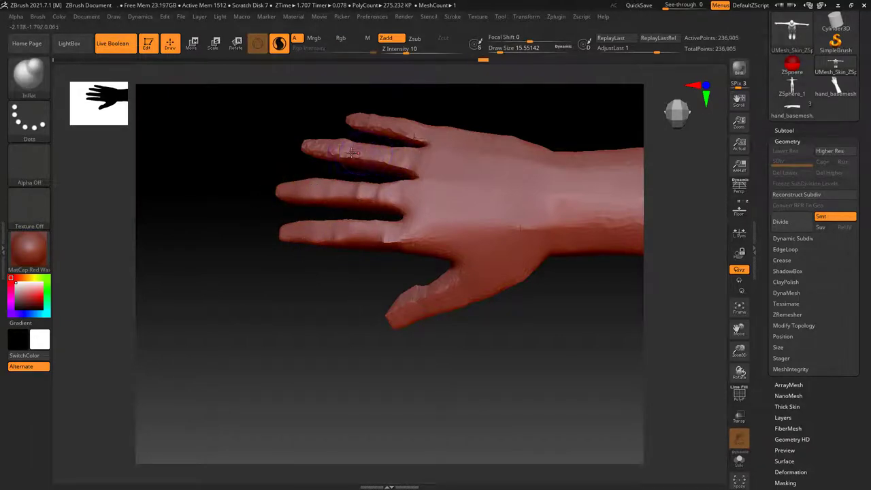
{"action": "mouse_move", "coordinate": [329, 151]}
{"action": "left_mouse_down", "text": "shift"}
{"action": "mouse_move", "coordinate": [312, 148]}
{"action": "mouse_move", "coordinate": [404, 128]}
{"action": "left_mouse_up", "text": "shift"}
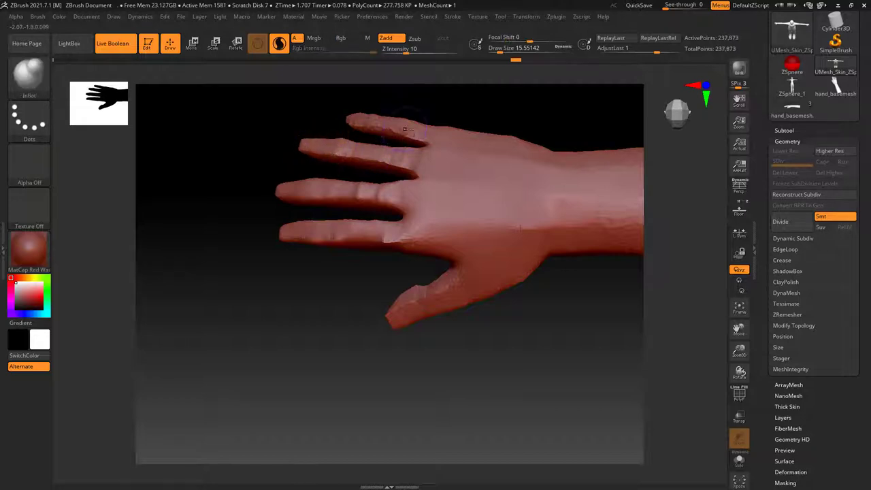
{"action": "left_click", "coordinate": [428, 291]}
{"action": "left_click", "coordinate": [431, 292]}
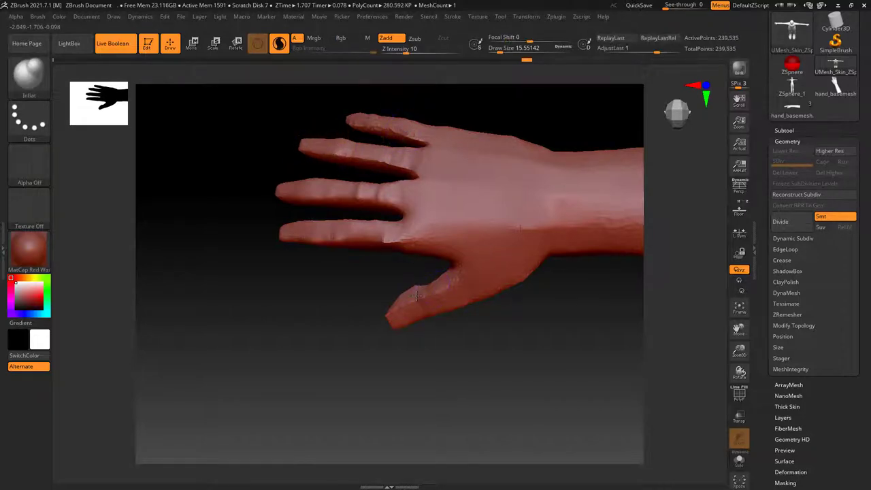
{"action": "left_click_drag", "start_coordinate": [419, 297], "coordinate": [417, 286], "text": "shift"}
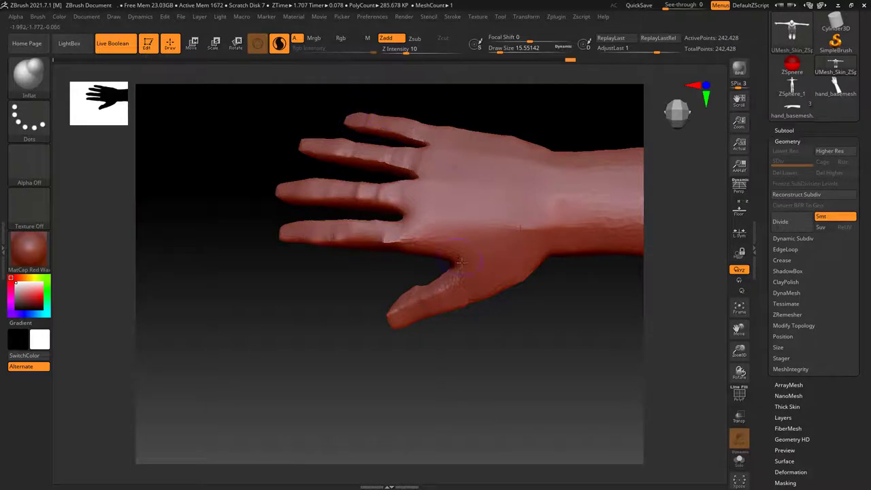
{"action": "mouse_move", "coordinate": [521, 347]}
{"action": "right_mouse_down", "text": "ctrl"}
{"action": "mouse_move", "coordinate": [339, 188]}
{"action": "mouse_move", "coordinate": [424, 230]}
{"action": "mouse_move", "coordinate": [426, 195]}
{"action": "mouse_move", "coordinate": [458, 229]}
{"action": "mouse_move", "coordinate": [449, 288]}
{"action": "mouse_move", "coordinate": [460, 278]}
{"action": "mouse_move", "coordinate": [530, 305]}
{"action": "right_mouse_up", "text": "ctrl"}
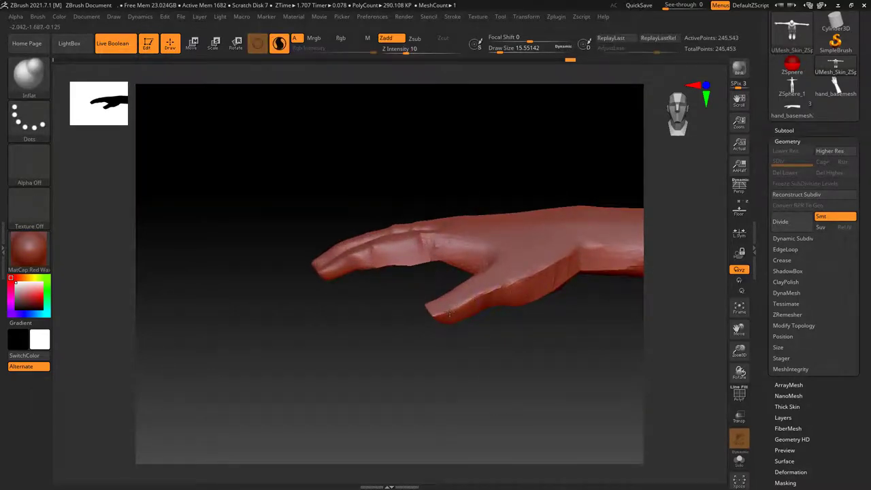
{"action": "left_click_drag", "start_coordinate": [438, 317], "coordinate": [454, 311]}
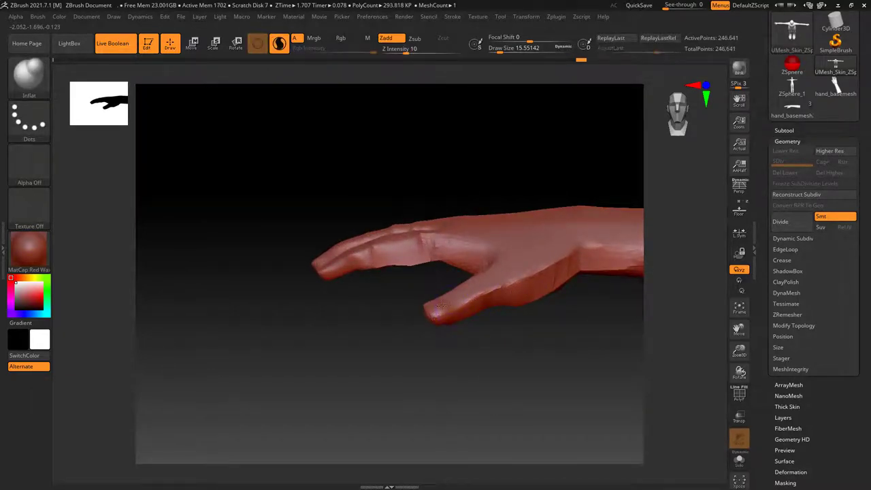
{"action": "mouse_move", "coordinate": [418, 315]}
{"action": "right_mouse_down"}
{"action": "mouse_move", "coordinate": [467, 365]}
{"action": "mouse_move", "coordinate": [447, 342]}
{"action": "right_mouse_up"}
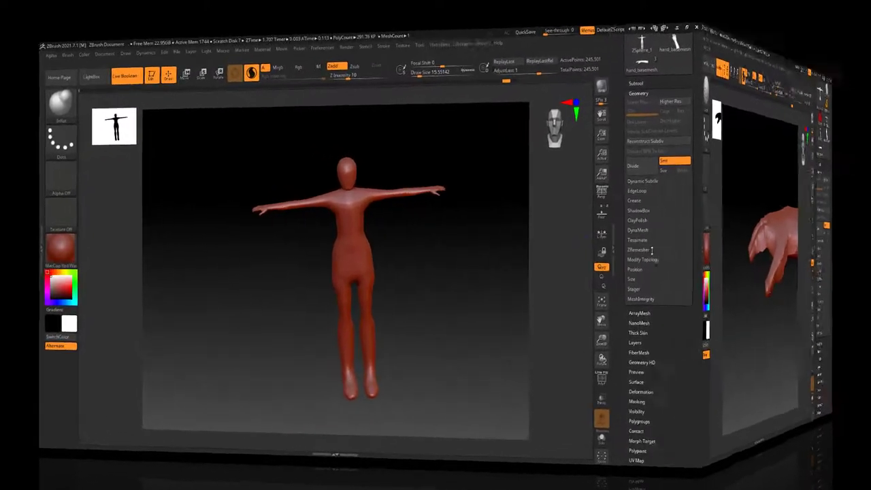
- Run ZRemesher with Same enabled, rebuilding the figure at 270,780 points
{"action": "left_click", "coordinate": [786, 250]}
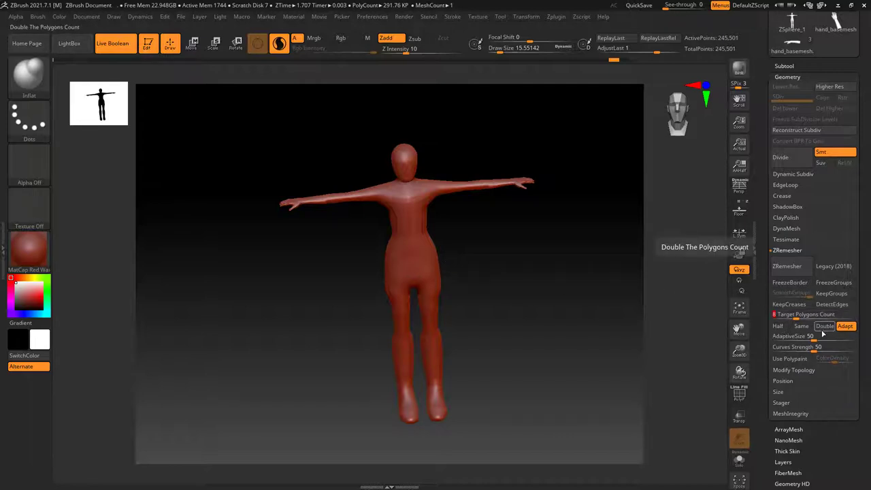
{"action": "left_click", "coordinate": [801, 326]}
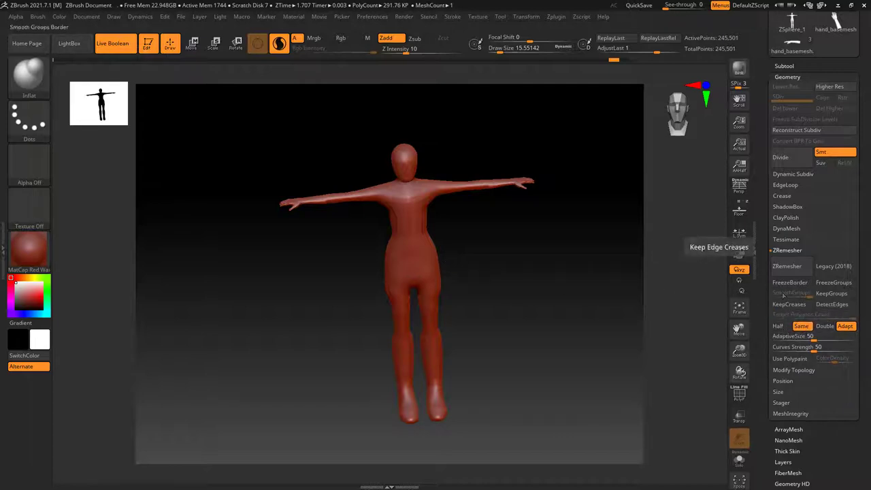
{"action": "left_click", "coordinate": [788, 271]}
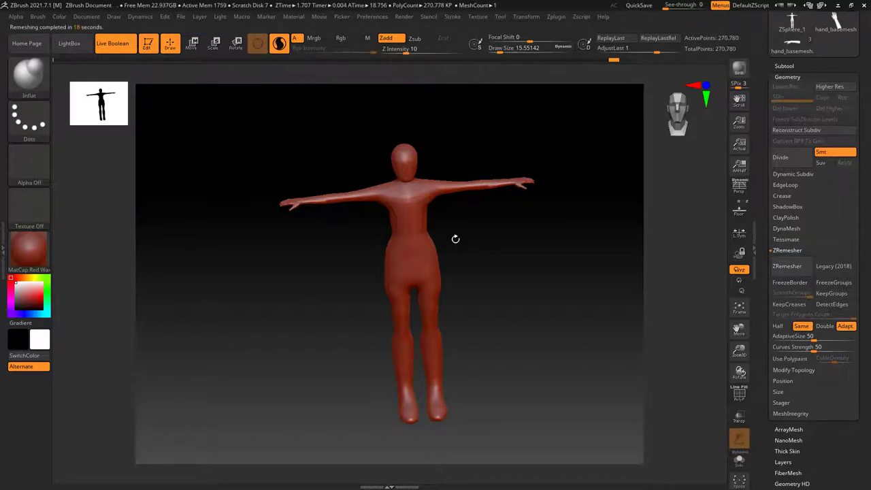
{"action": "left_click_drag", "start_coordinate": [497, 239], "coordinate": [510, 254]}
{"action": "left_click", "coordinate": [738, 399]}
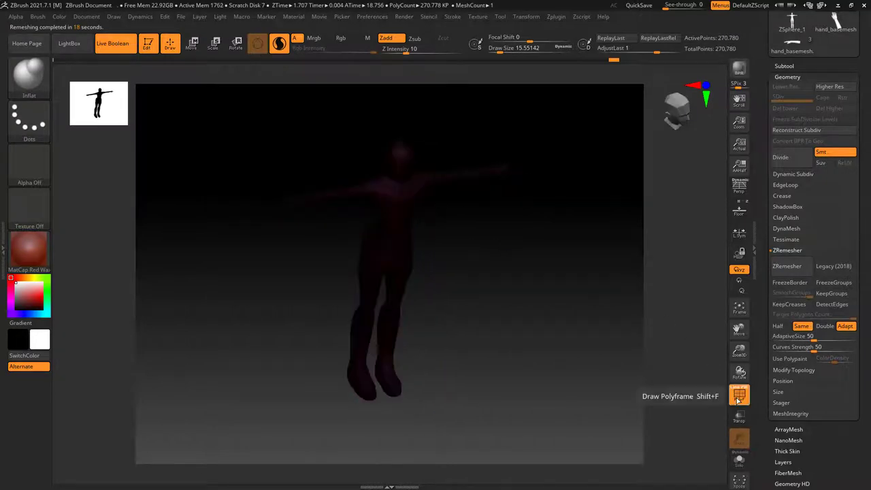
{"action": "left_click", "coordinate": [738, 399]}
{"action": "left_click_drag", "start_coordinate": [546, 333], "coordinate": [526, 294]}
{"action": "right_click_drag", "start_coordinate": [486, 252], "coordinate": [486, 301], "text": "ctrl"}
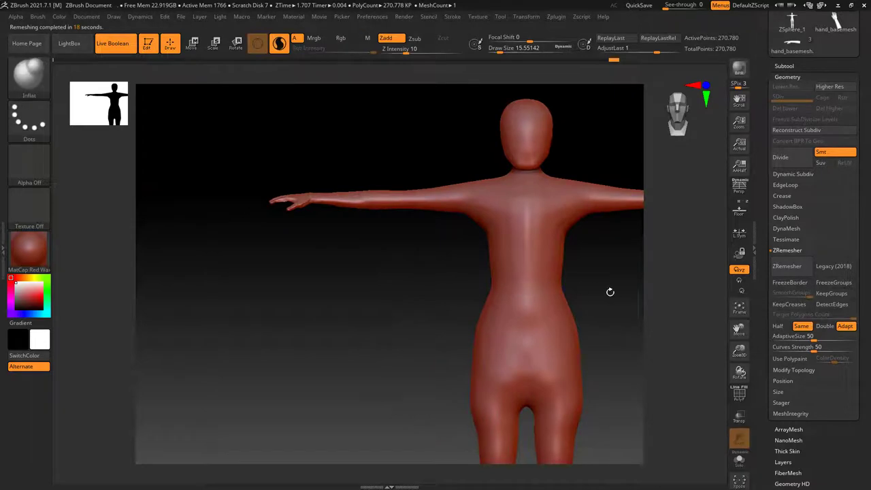
{"action": "mouse_move", "coordinate": [608, 291]}
{"action": "left_mouse_down", "text": "alt"}
{"action": "mouse_move", "coordinate": [497, 325]}
{"action": "mouse_move", "coordinate": [408, 171]}
{"action": "mouse_move", "coordinate": [397, 185]}
{"action": "mouse_move", "coordinate": [419, 193]}
{"action": "mouse_move", "coordinate": [478, 301]}
{"action": "left_mouse_up", "text": "alt"}
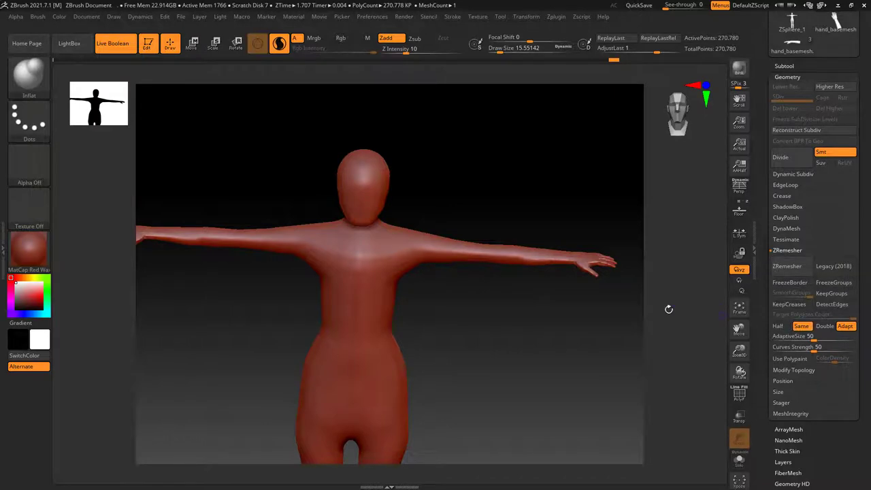
{"action": "mouse_move", "coordinate": [464, 290]}
{"action": "left_mouse_down"}
{"action": "mouse_move", "coordinate": [480, 301]}
{"action": "mouse_move", "coordinate": [431, 346]}
{"action": "left_mouse_up"}
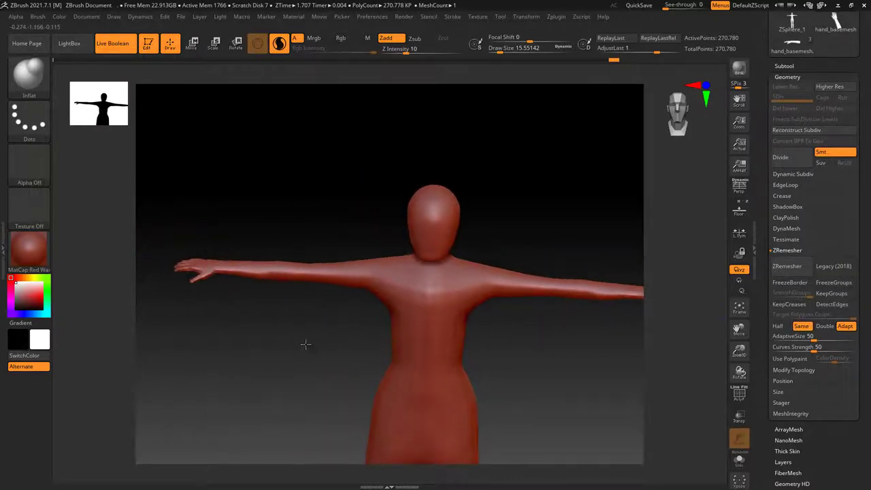
{"action": "mouse_move", "coordinate": [303, 344]}
{"action": "left_mouse_down"}
{"action": "mouse_move", "coordinate": [301, 379]}
{"action": "mouse_move", "coordinate": [216, 314]}
{"action": "left_mouse_up"}
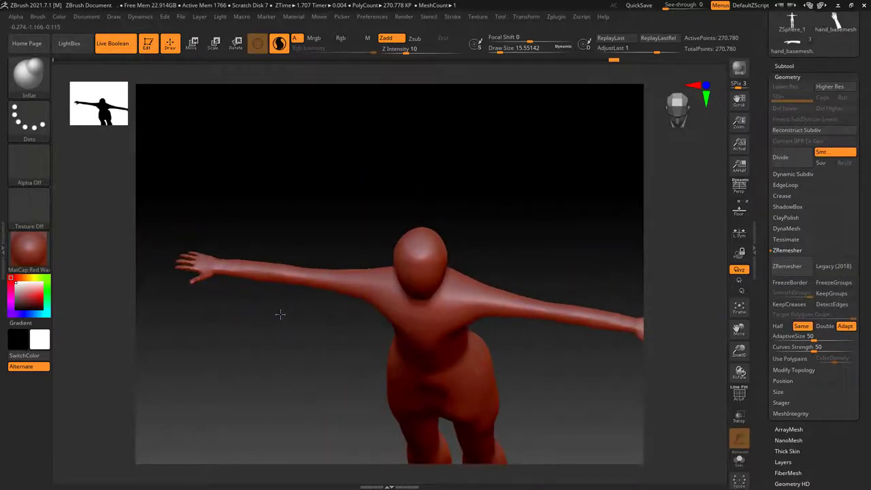
{"action": "left_click_drag", "start_coordinate": [279, 311], "coordinate": [262, 291]}
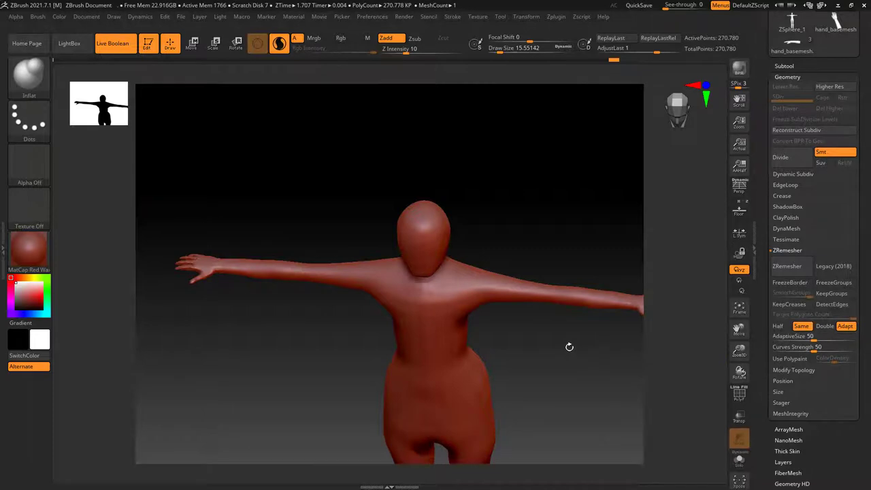
{"action": "left_click_drag", "start_coordinate": [569, 347], "coordinate": [564, 334]}
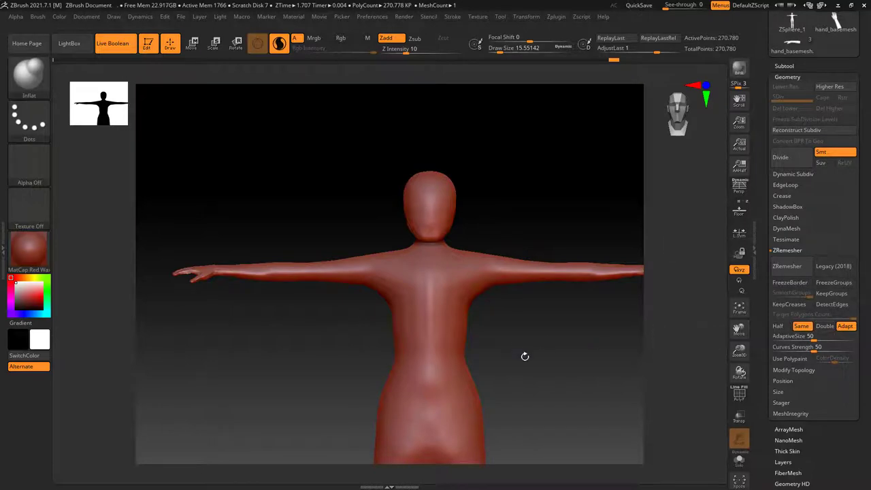
{"action": "right_click_drag", "start_coordinate": [525, 356], "coordinate": [507, 309], "text": "ctrl"}
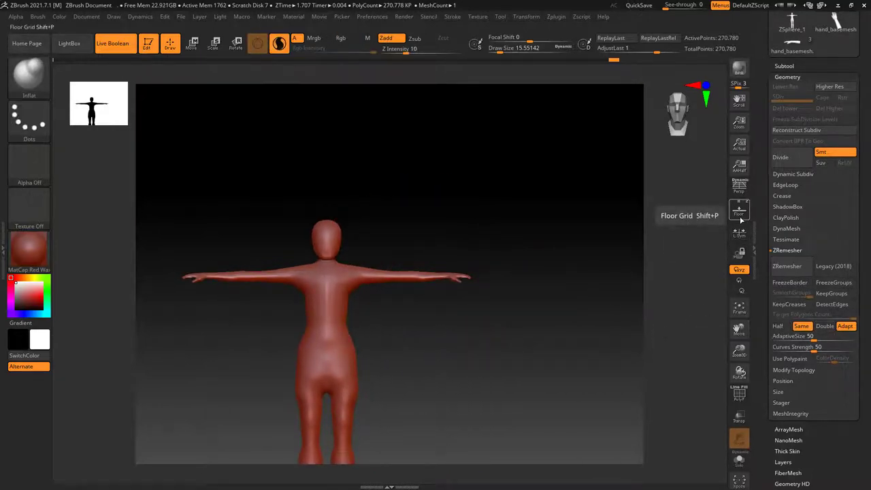
- Turn on Floor and turn to the figure's side profile
{"action": "left_click", "coordinate": [739, 212]}
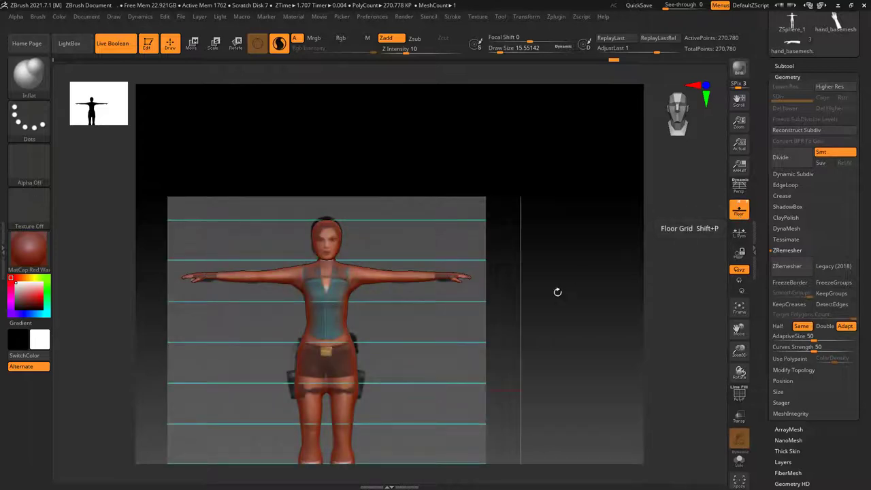
{"action": "mouse_move", "coordinate": [566, 273]}
{"action": "right_mouse_down", "text": "alt"}
{"action": "mouse_move", "coordinate": [534, 288]}
{"action": "mouse_move", "coordinate": [579, 268]}
{"action": "right_mouse_up", "text": "alt"}
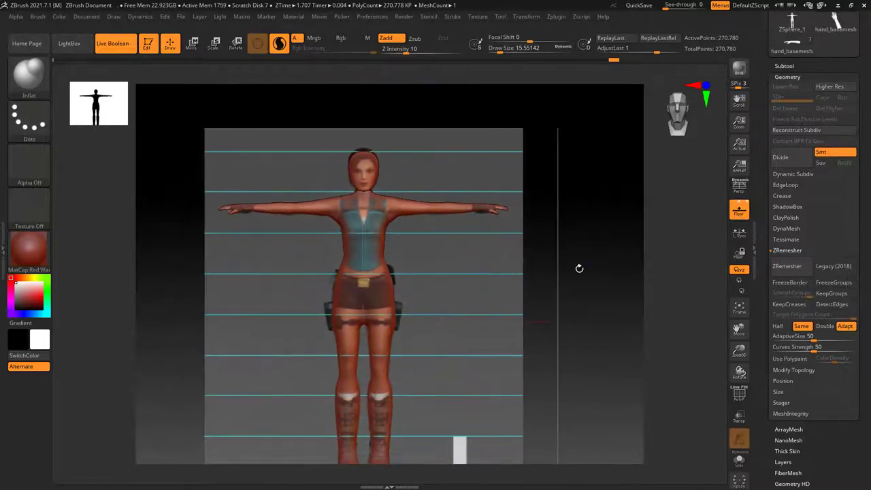
{"action": "mouse_move", "coordinate": [530, 299]}
{"action": "right_mouse_down"}
{"action": "mouse_move", "coordinate": [494, 295]}
{"action": "mouse_move", "coordinate": [500, 279]}
{"action": "right_mouse_up"}
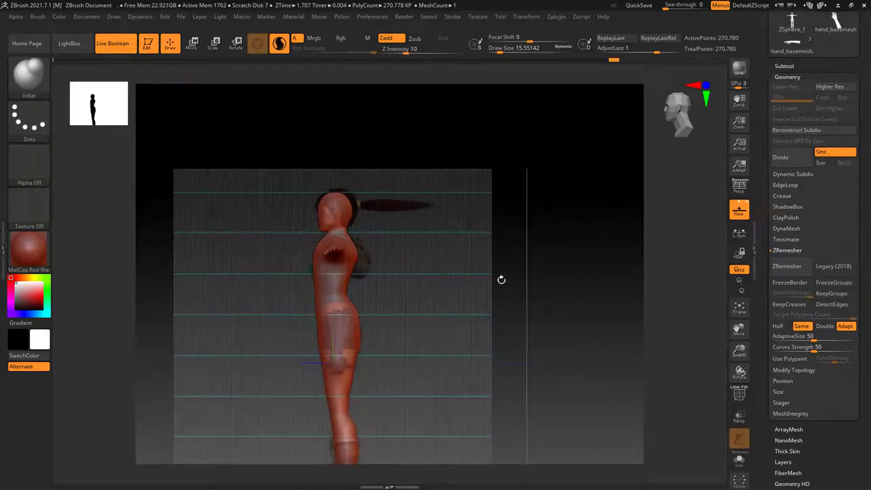
- Select the Move brush with Z Intensity 68 and Draw Size about 108
{"action": "left_click", "coordinate": [26, 77]}
{"action": "key", "text": "m"}
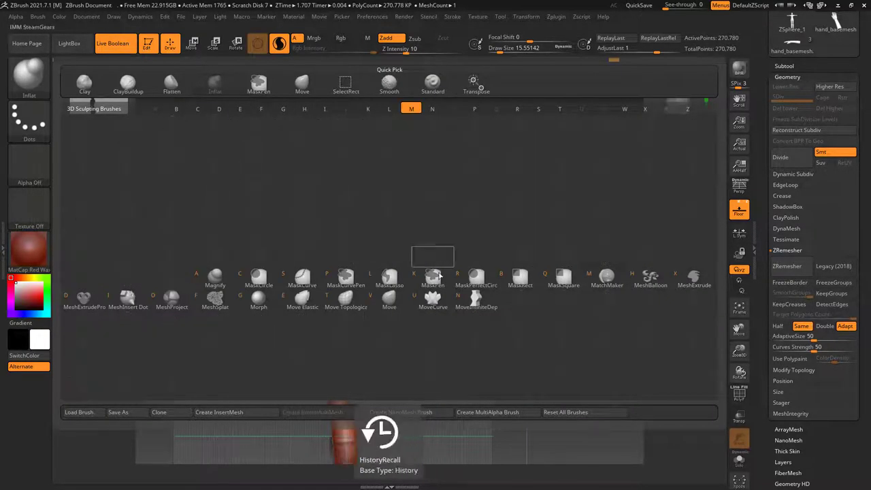
{"action": "key", "text": "p"}
{"action": "right_click_drag", "start_coordinate": [410, 300], "coordinate": [460, 90], "text": "ctrl"}
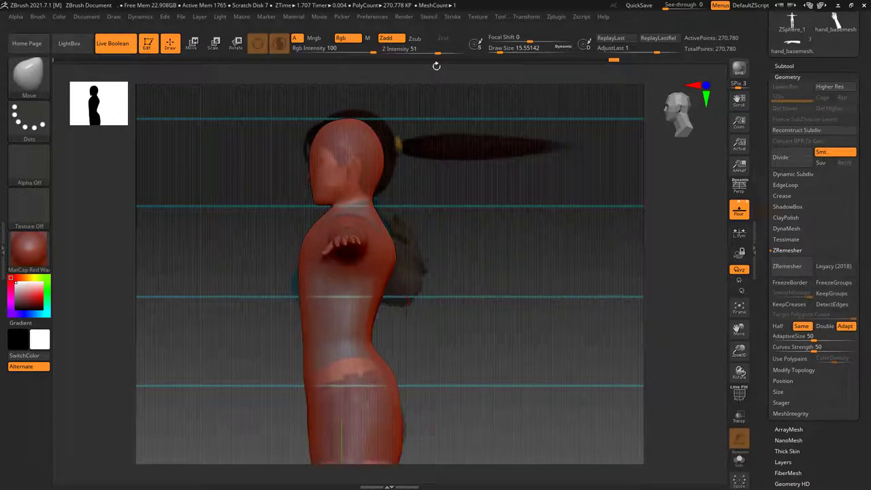
{"action": "left_click_drag", "start_coordinate": [436, 52], "coordinate": [441, 52]}
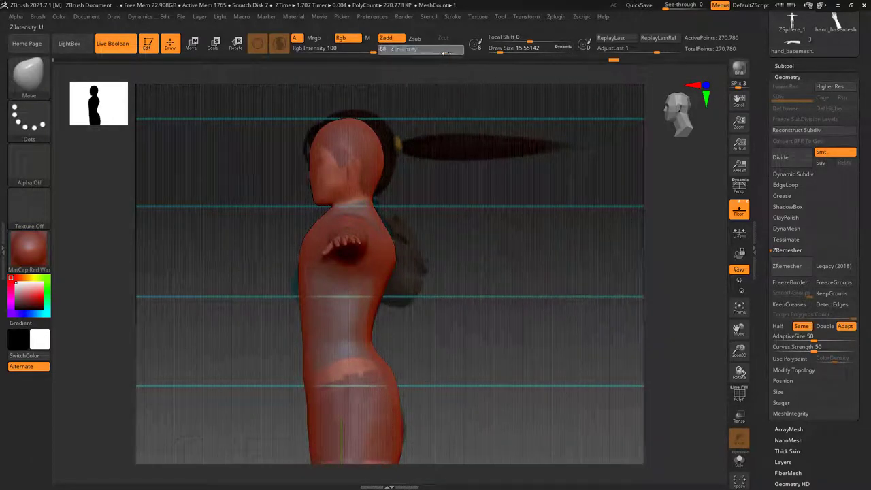
{"action": "key", "text": "s"}
{"action": "left_click_drag", "start_coordinate": [500, 116], "coordinate": [469, 194]}
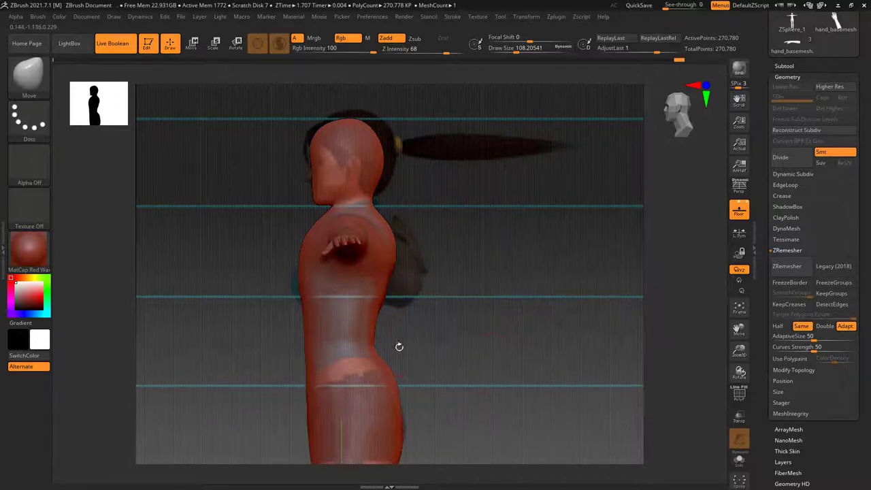
{"action": "left_click_drag", "start_coordinate": [400, 347], "coordinate": [511, 235], "text": "alt"}
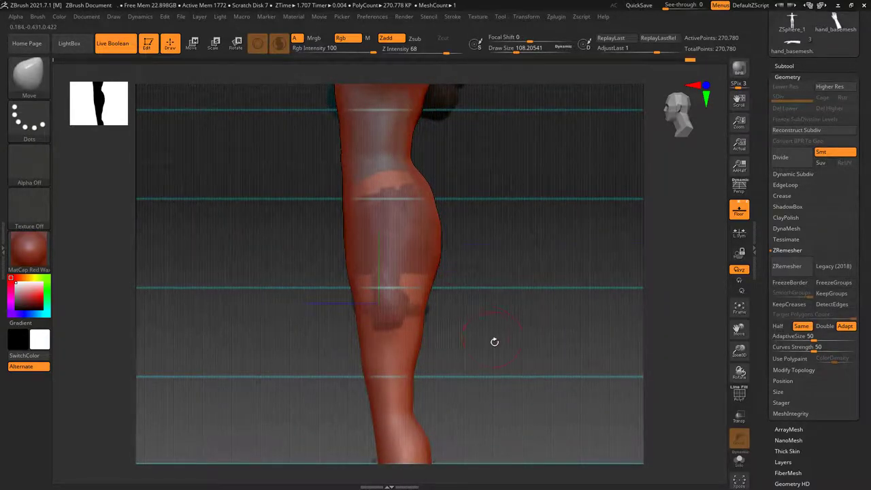
{"action": "key", "text": "f"}
{"action": "left_click_drag", "start_coordinate": [484, 307], "coordinate": [524, 312], "text": "shift"}
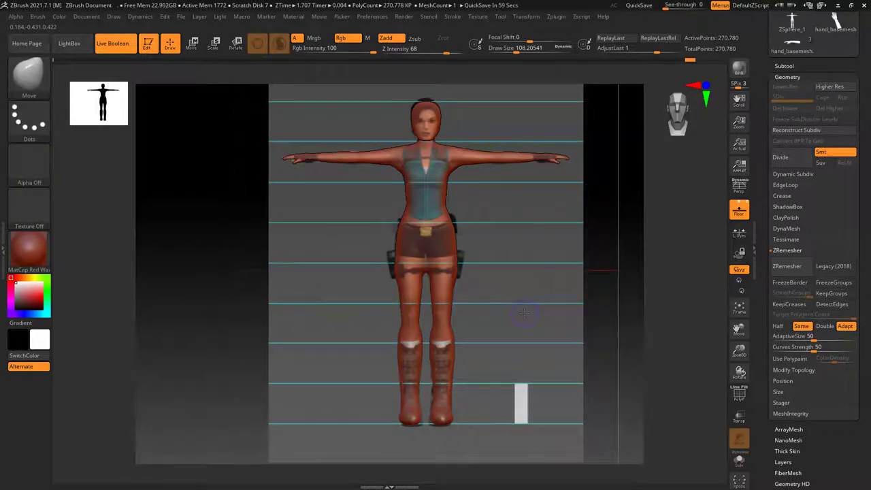
{"action": "mouse_move", "coordinate": [532, 282]}
{"action": "left_mouse_down"}
{"action": "mouse_move", "coordinate": [487, 275]}
{"action": "mouse_move", "coordinate": [519, 271]}
{"action": "mouse_move", "coordinate": [489, 243]}
{"action": "mouse_move", "coordinate": [489, 185]}
{"action": "mouse_move", "coordinate": [404, 183]}
{"action": "left_mouse_up"}
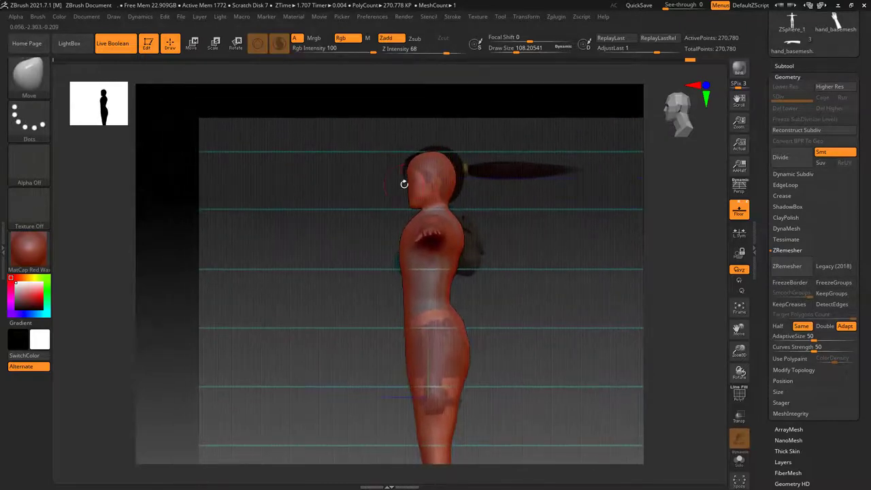
{"action": "mouse_move", "coordinate": [518, 301]}
{"action": "left_mouse_down"}
{"action": "mouse_move", "coordinate": [566, 302]}
{"action": "mouse_move", "coordinate": [561, 349]}
{"action": "mouse_move", "coordinate": [536, 303]}
{"action": "mouse_move", "coordinate": [542, 356]}
{"action": "mouse_move", "coordinate": [503, 338]}
{"action": "mouse_move", "coordinate": [548, 339]}
{"action": "left_mouse_up"}
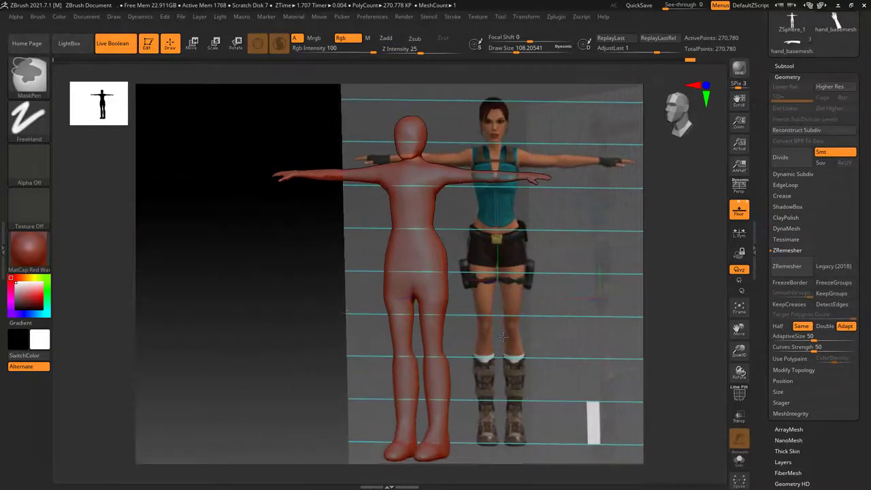
{"action": "left_click", "coordinate": [739, 393]}
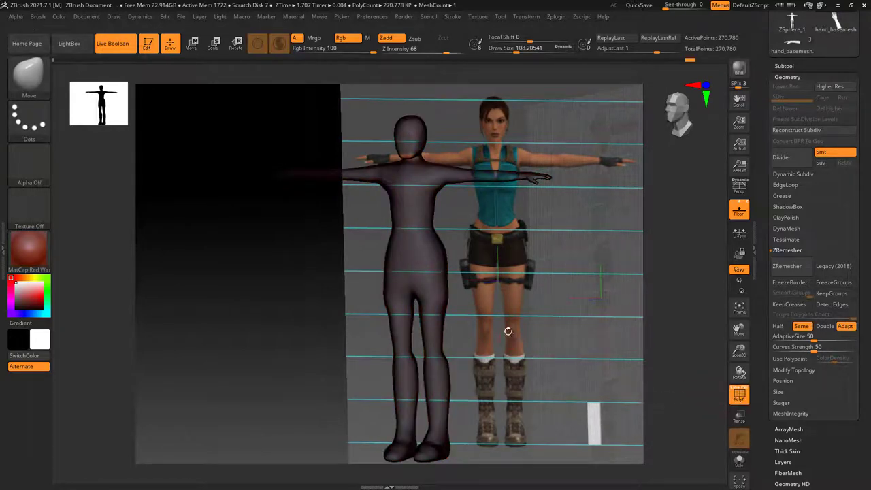
{"action": "left_click_drag", "start_coordinate": [507, 330], "coordinate": [618, 361], "text": "alt"}
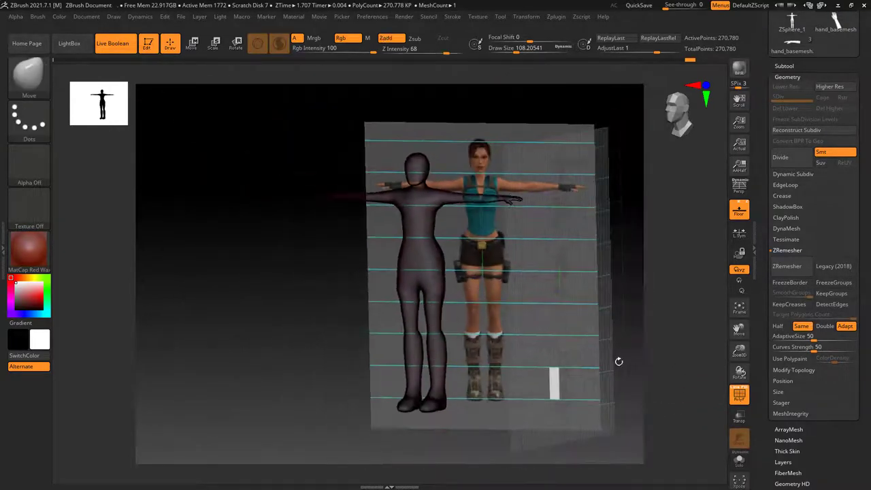
{"action": "left_click", "coordinate": [739, 394]}
{"action": "mouse_move", "coordinate": [555, 353]}
{"action": "left_mouse_down"}
{"action": "mouse_move", "coordinate": [515, 320]}
{"action": "mouse_move", "coordinate": [523, 315]}
{"action": "left_mouse_up"}
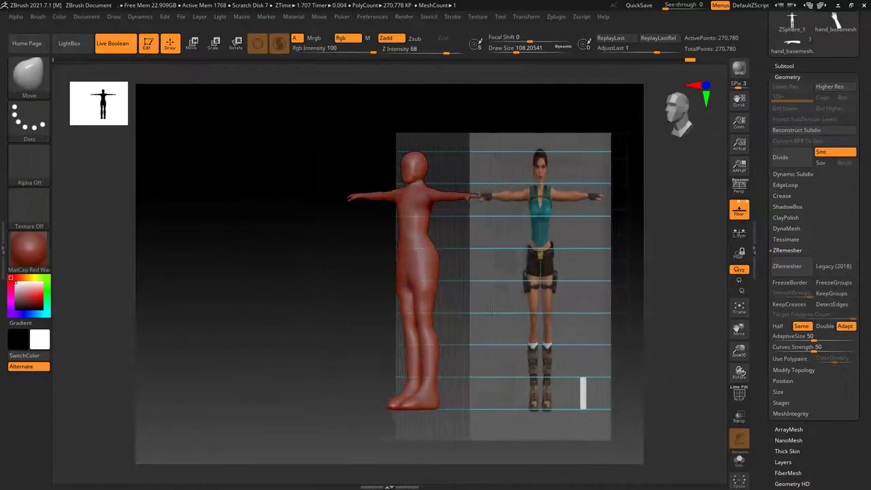
{"action": "mouse_move", "coordinate": [520, 309]}
{"action": "left_mouse_down", "text": "shift"}
{"action": "mouse_move", "coordinate": [481, 310]}
{"action": "mouse_move", "coordinate": [511, 310]}
{"action": "left_mouse_up", "text": "shift"}
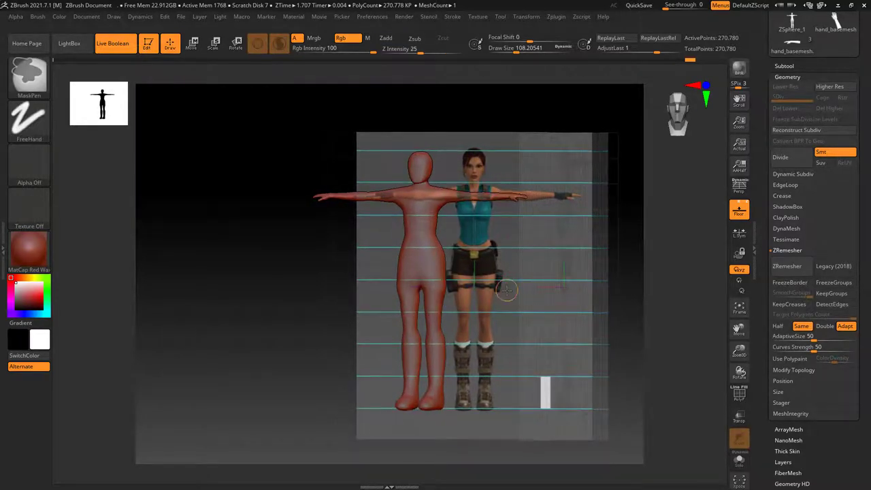
{"action": "mouse_move", "coordinate": [509, 283]}
{"action": "right_mouse_down", "text": "ctrl"}
{"action": "mouse_move", "coordinate": [525, 320]}
{"action": "mouse_move", "coordinate": [503, 326]}
{"action": "right_mouse_up", "text": "ctrl"}
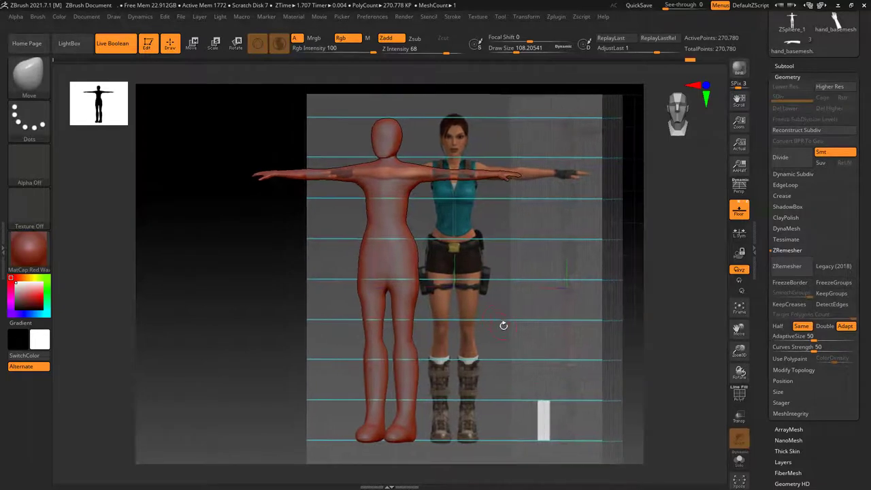
{"action": "left_click_drag", "start_coordinate": [866, 134], "coordinate": [858, 203]}
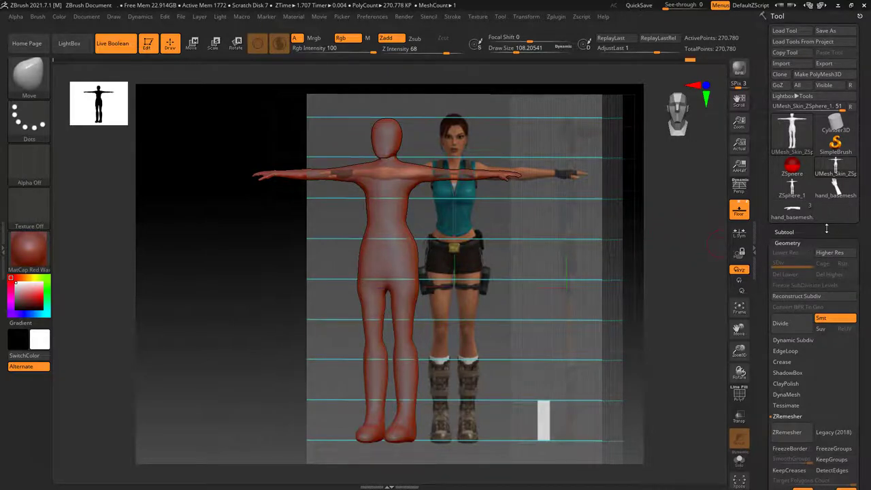
- Delete the active figure subtool from the Subtool palette, bringing up the confirmation warning
{"action": "left_click", "coordinate": [783, 232]}
{"action": "mouse_move", "coordinate": [783, 312]}
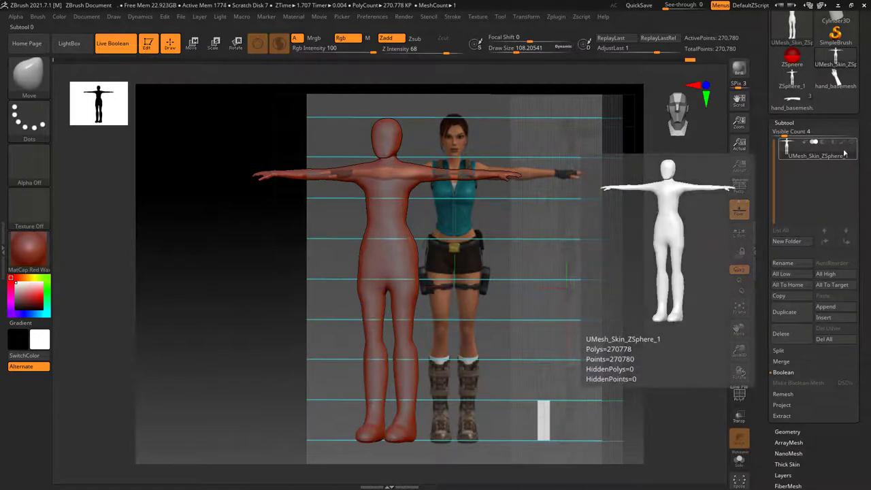
{"action": "left_click", "coordinate": [791, 331]}
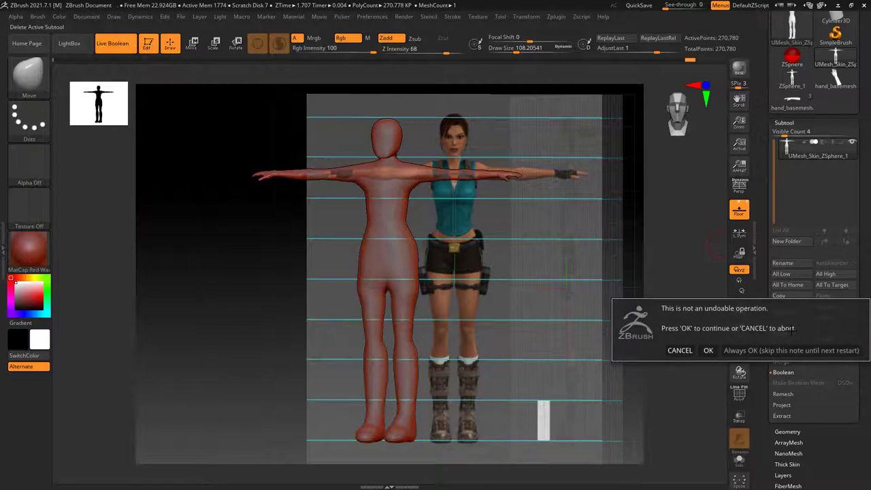
- Confirm the subtool deletion, switch to Cylinder3D, and open the 3D Meshes picker
{"action": "left_click", "coordinate": [707, 351]}
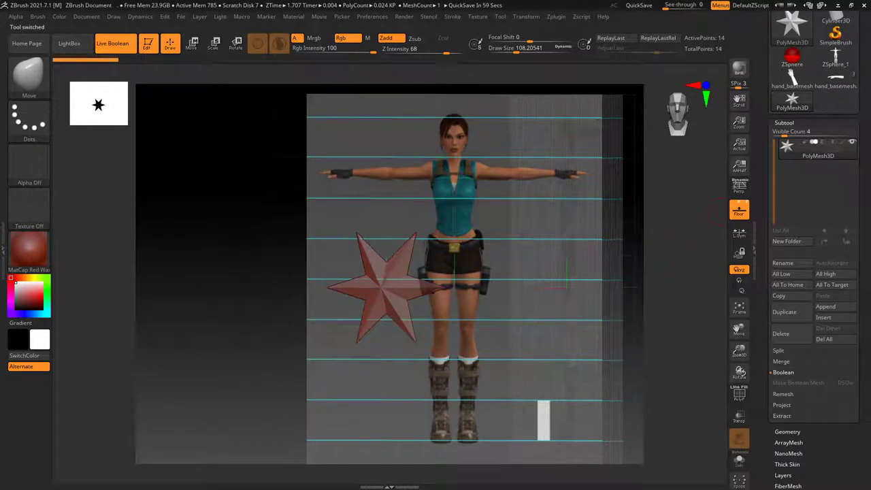
{"action": "left_click_drag", "start_coordinate": [563, 266], "coordinate": [712, 164]}
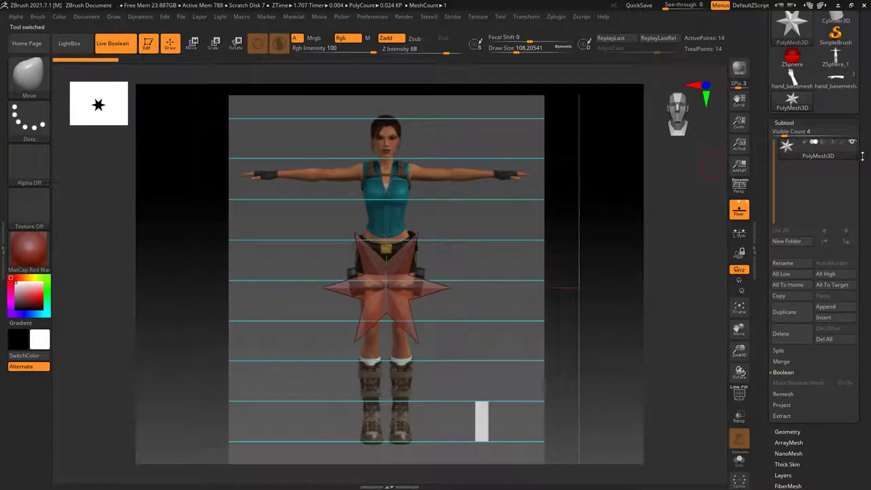
{"action": "scroll", "coordinate": [862, 157], "scroll_direction": "up", "scroll_amount": 5}
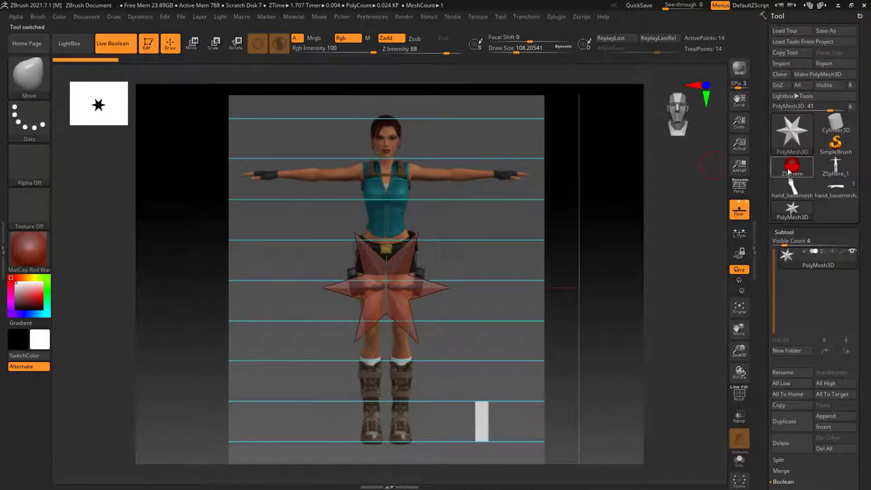
{"action": "left_click", "coordinate": [835, 124]}
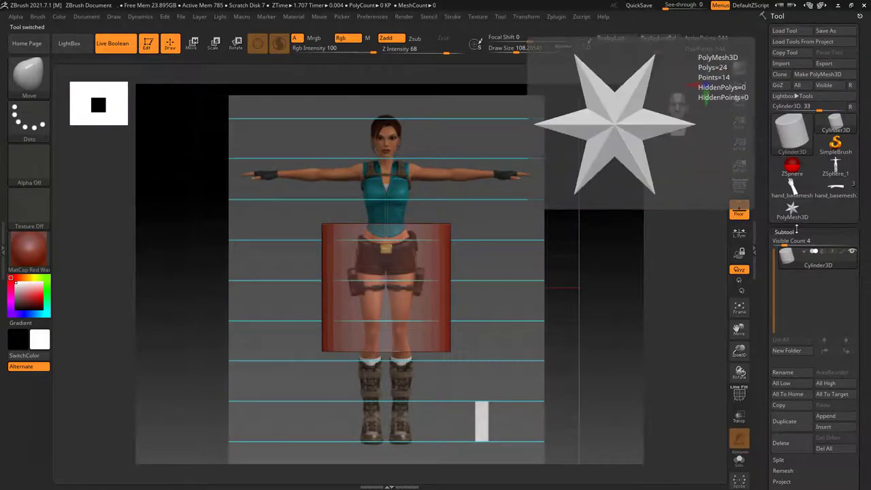
{"action": "left_click", "coordinate": [835, 126]}
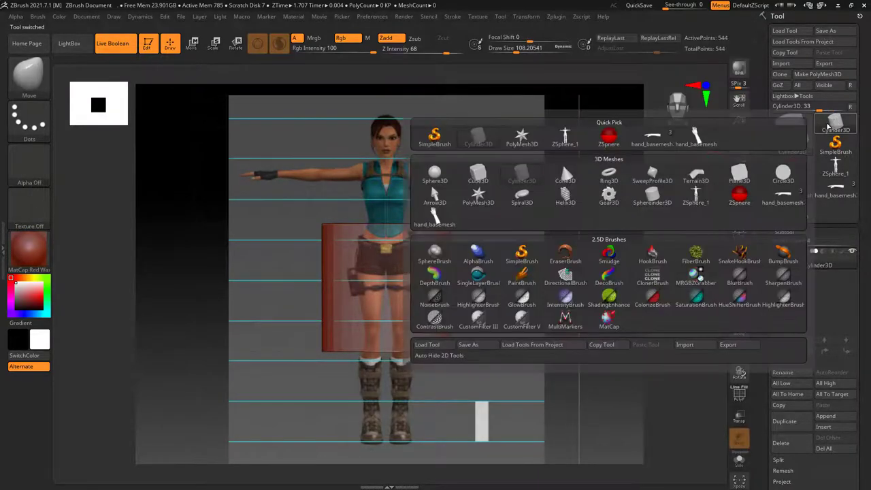
- Pick Sphere3D and move, shrink and squash it into an oval over the reference head
{"action": "left_click", "coordinate": [434, 175]}
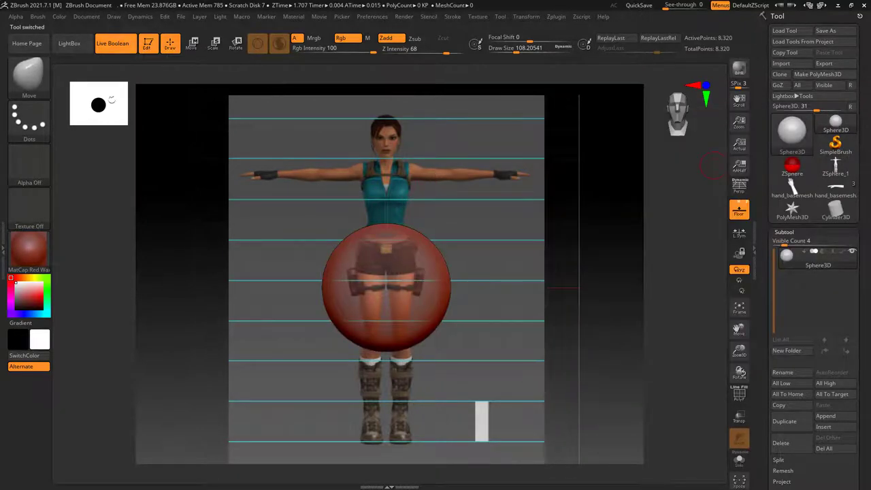
{"action": "left_click", "coordinate": [193, 43]}
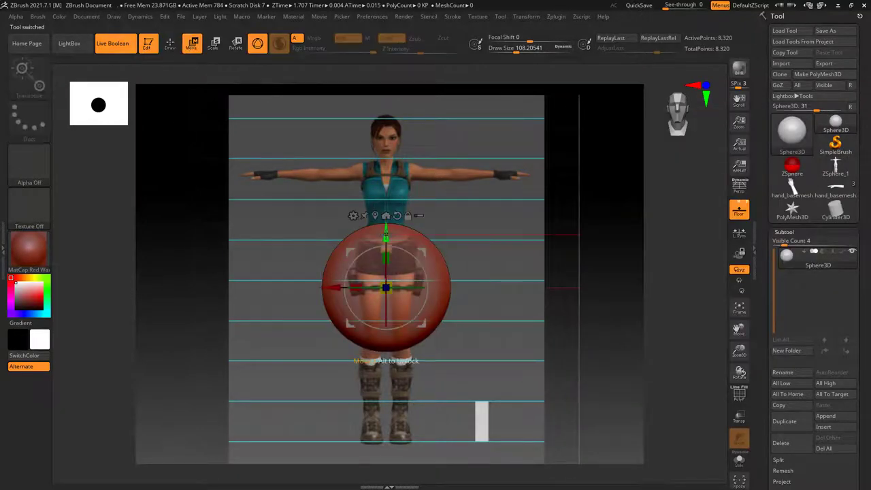
{"action": "left_click_drag", "start_coordinate": [386, 234], "coordinate": [366, 104]}
{"action": "right_click_drag", "start_coordinate": [365, 103], "coordinate": [402, 244], "text": "alt"}
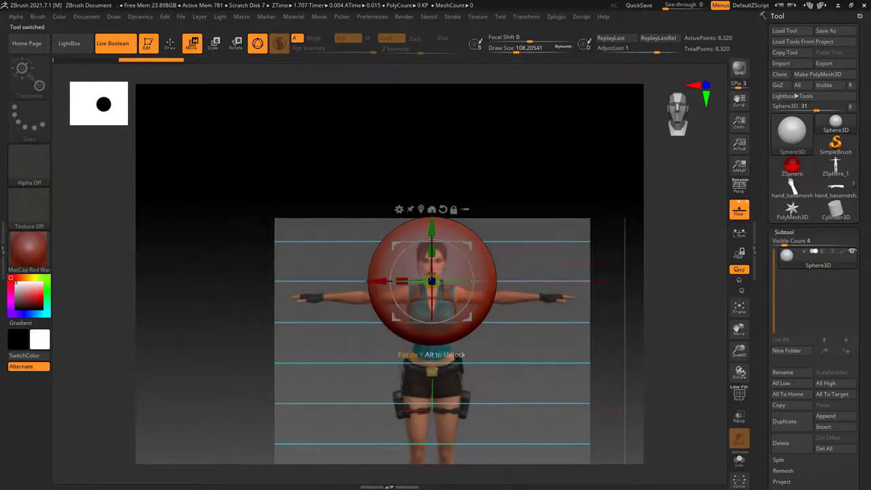
{"action": "right_click_drag", "start_coordinate": [432, 302], "coordinate": [414, 294], "text": "alt"}
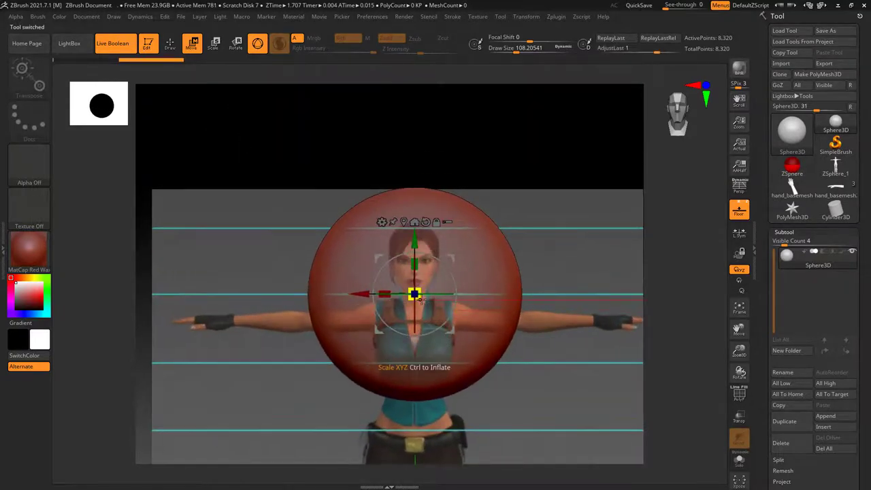
{"action": "mouse_move", "coordinate": [415, 293]}
{"action": "left_mouse_down"}
{"action": "mouse_move", "coordinate": [379, 251]}
{"action": "mouse_move", "coordinate": [395, 273]}
{"action": "left_mouse_up"}
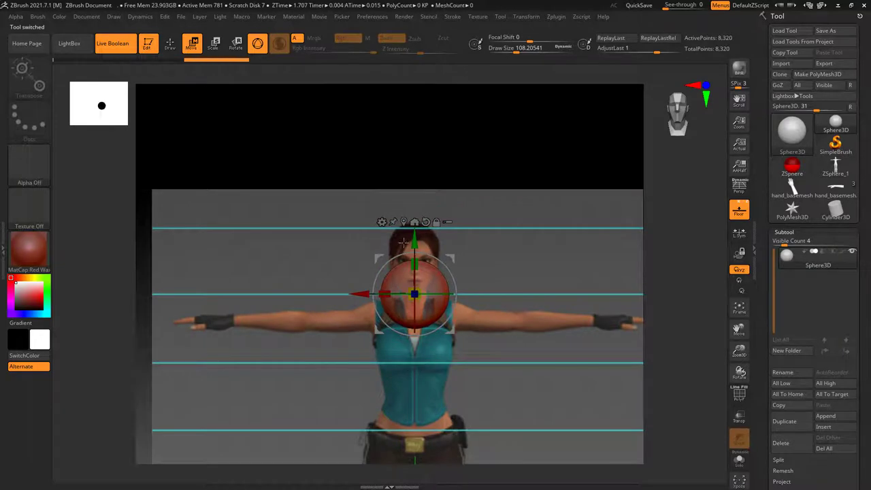
{"action": "left_click_drag", "start_coordinate": [412, 240], "coordinate": [407, 205]}
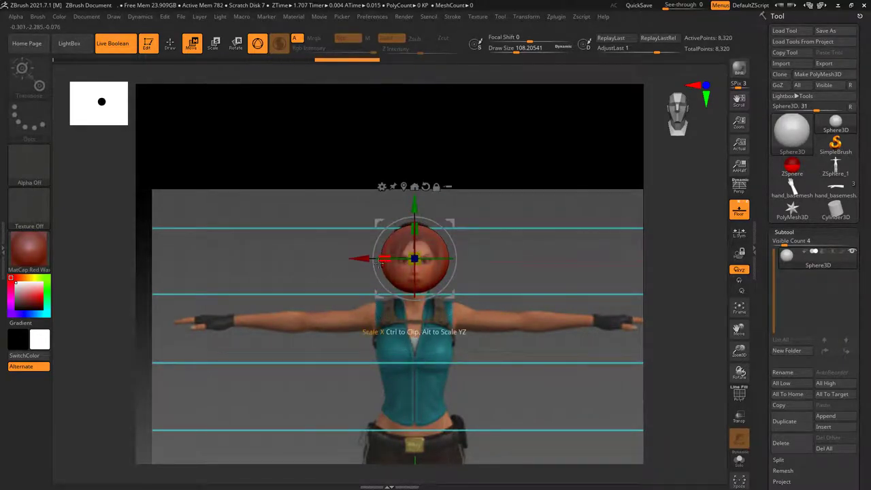
{"action": "left_click_drag", "start_coordinate": [379, 260], "coordinate": [476, 292]}
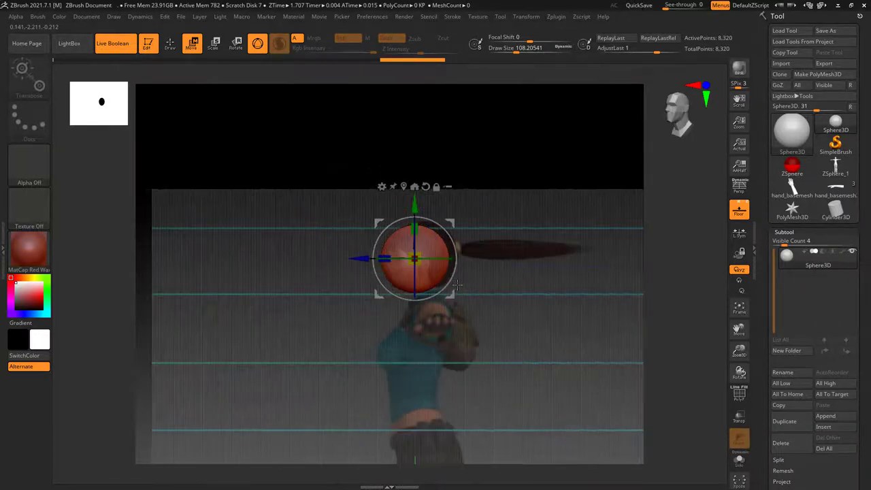
{"action": "left_click_drag", "start_coordinate": [366, 259], "coordinate": [371, 259]}
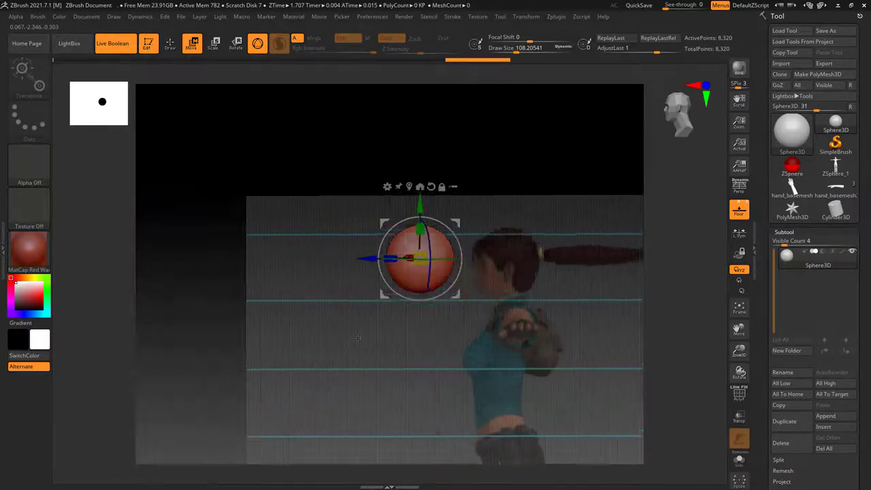
{"action": "left_click_drag", "start_coordinate": [389, 294], "coordinate": [387, 331], "text": "shift"}
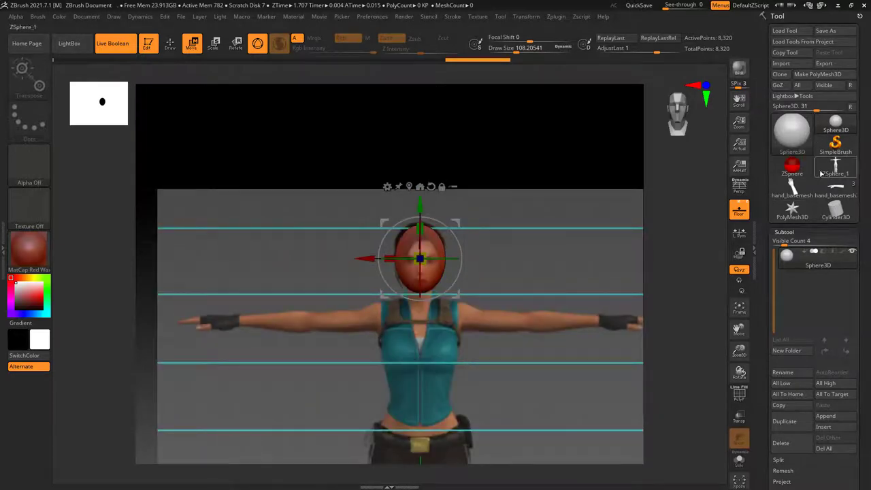
- Insert a sphere subtool and append a Cube3D subtool
{"action": "left_click", "coordinate": [836, 425]}
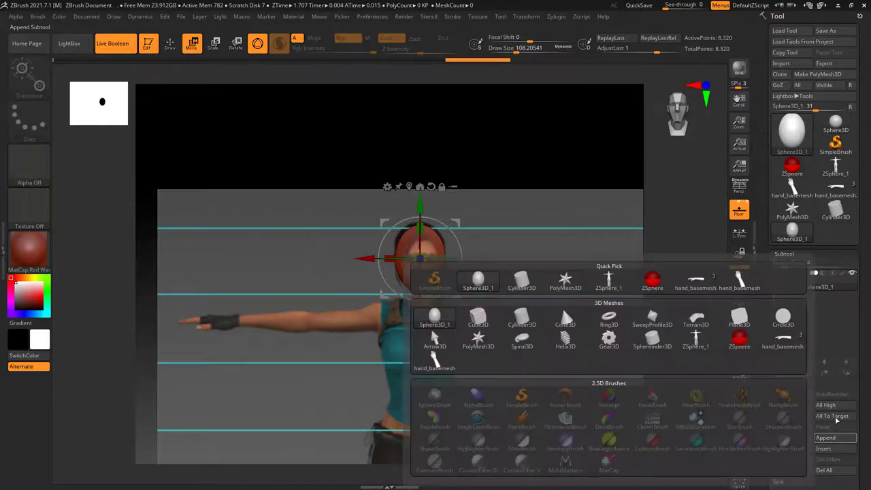
{"action": "left_click", "coordinate": [834, 415]}
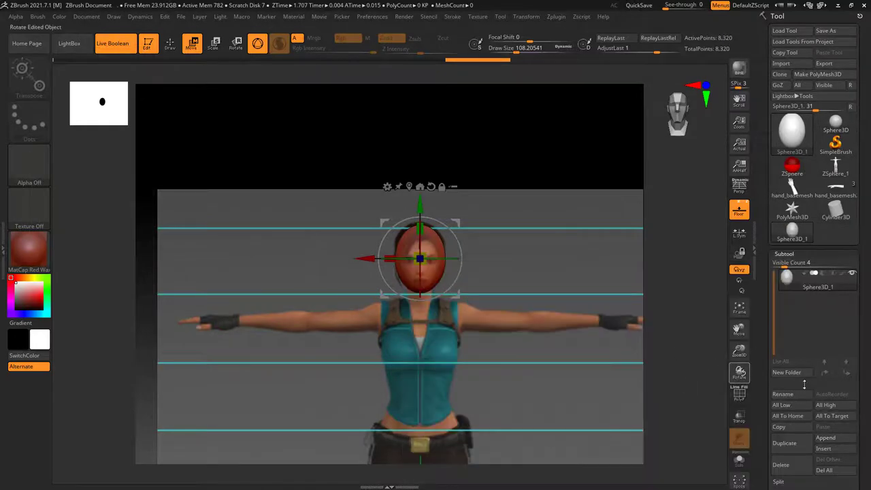
{"action": "left_click", "coordinate": [830, 438]}
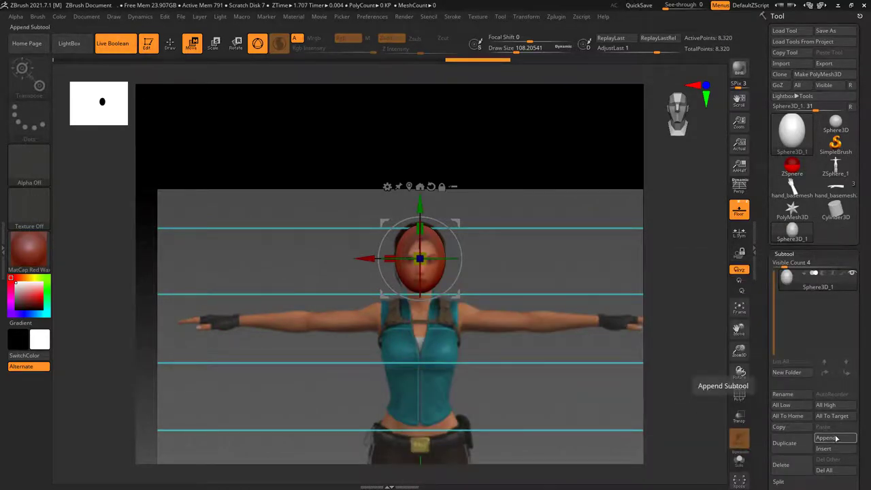
{"action": "left_click", "coordinate": [826, 437]}
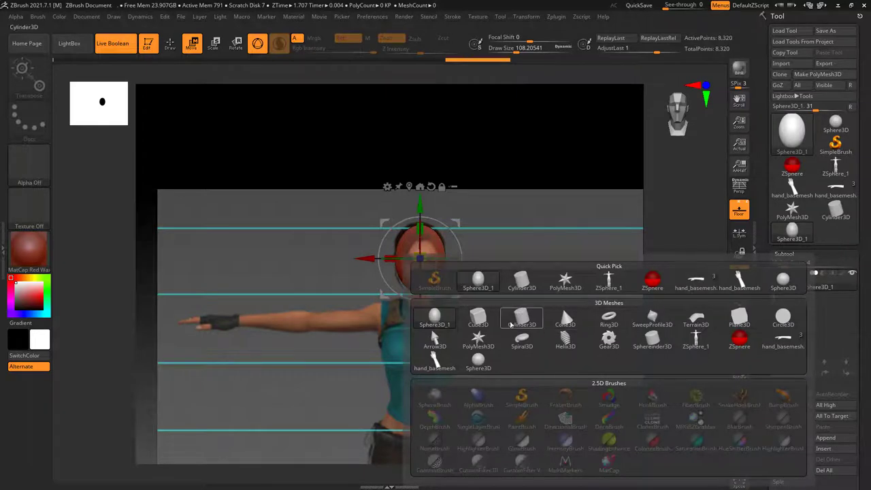
{"action": "mouse_move", "coordinate": [479, 318]}
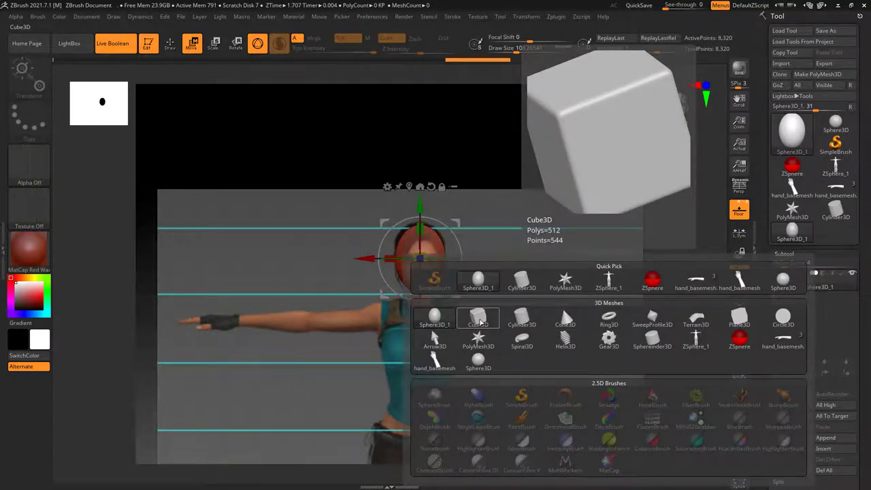
{"action": "left_click", "coordinate": [481, 322]}
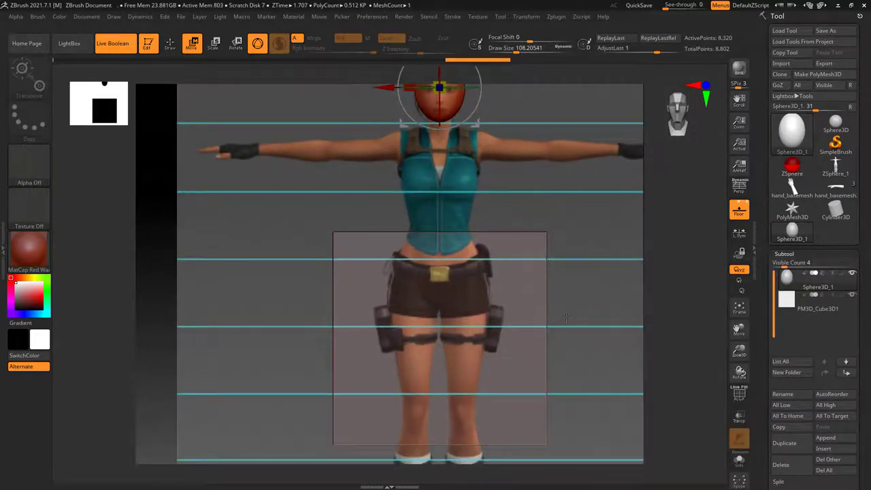
- Turn on Polyframe, then select the cube subtool and delete it with OK
{"action": "left_click_drag", "start_coordinate": [566, 317], "coordinate": [517, 320]}
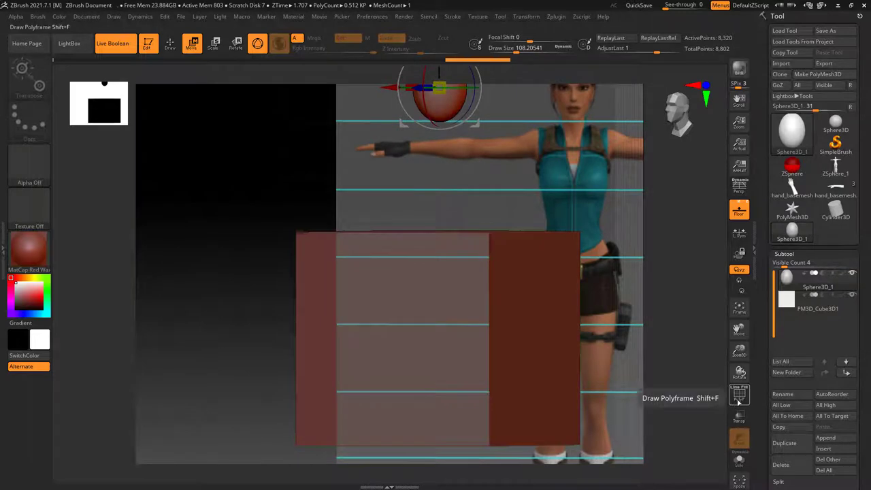
{"action": "left_click", "coordinate": [739, 396]}
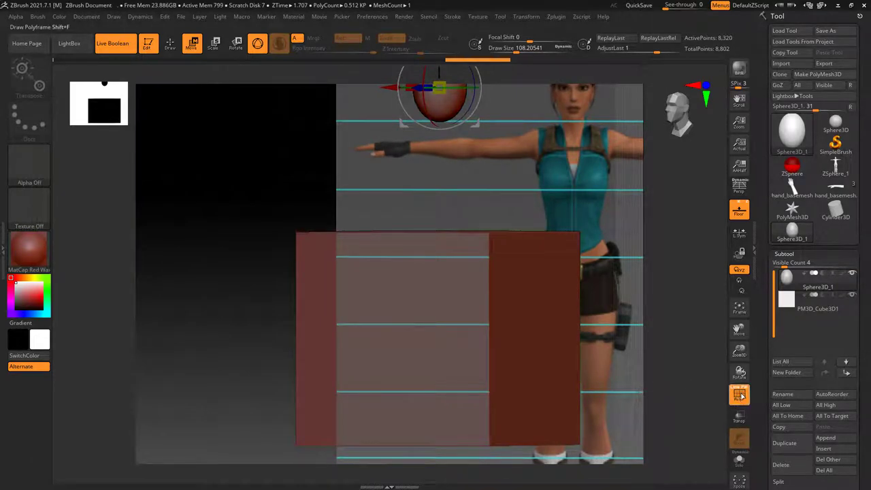
{"action": "mouse_move", "coordinate": [786, 299]}
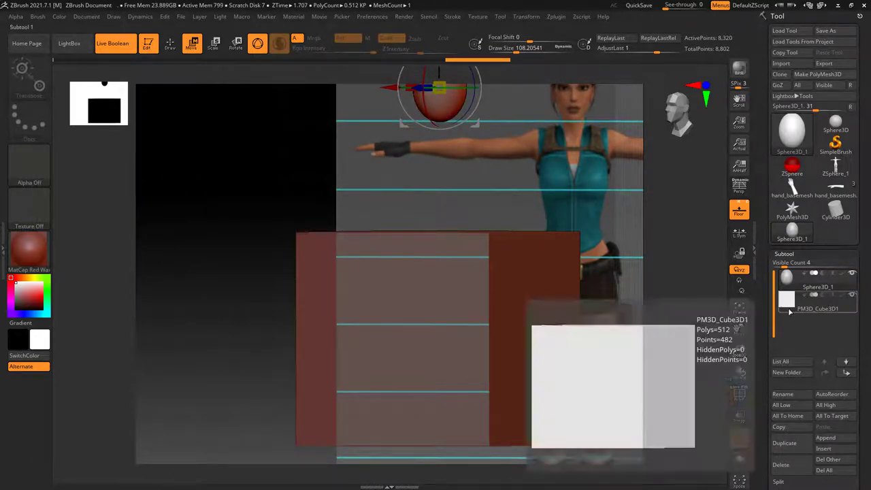
{"action": "left_click", "coordinate": [789, 310]}
{"action": "left_click", "coordinate": [777, 444]}
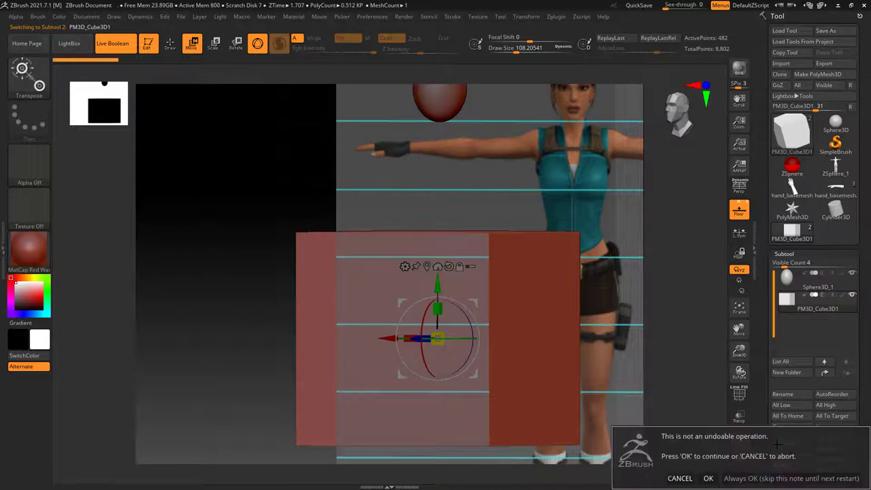
{"action": "left_click", "coordinate": [707, 478]}
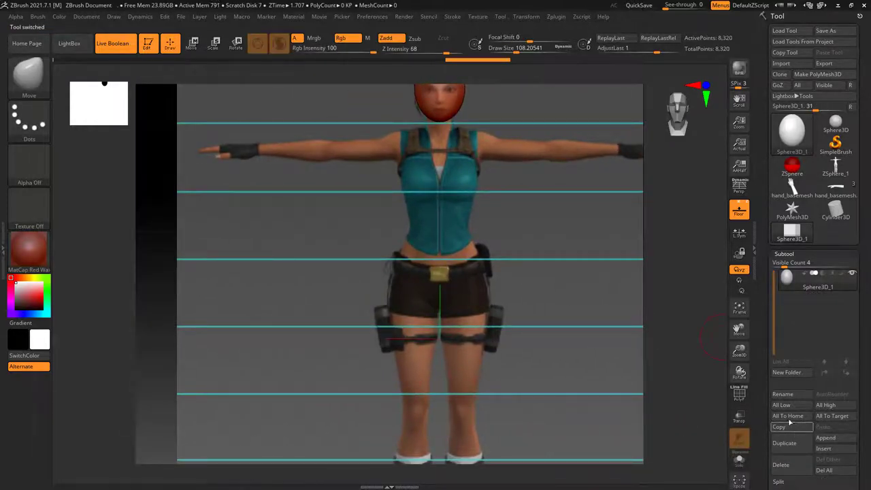
- Append a Cube3D as a new subtool
{"action": "left_click", "coordinate": [825, 437]}
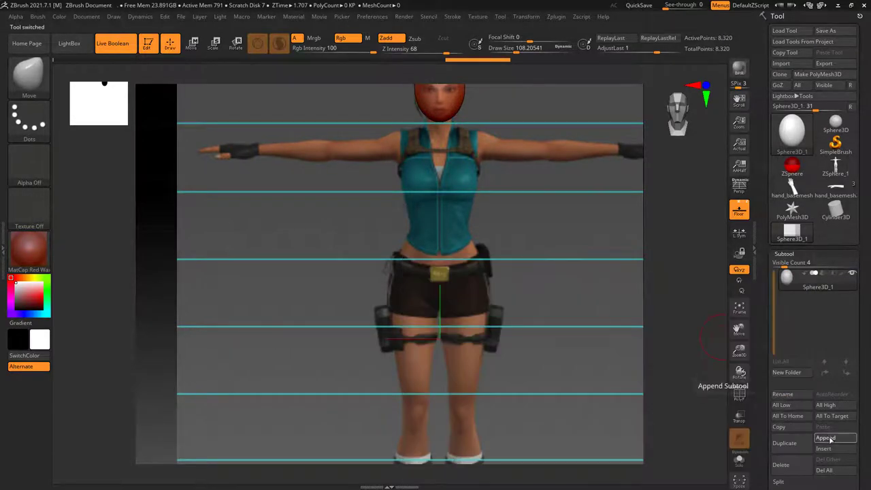
{"action": "left_click", "coordinate": [820, 437]}
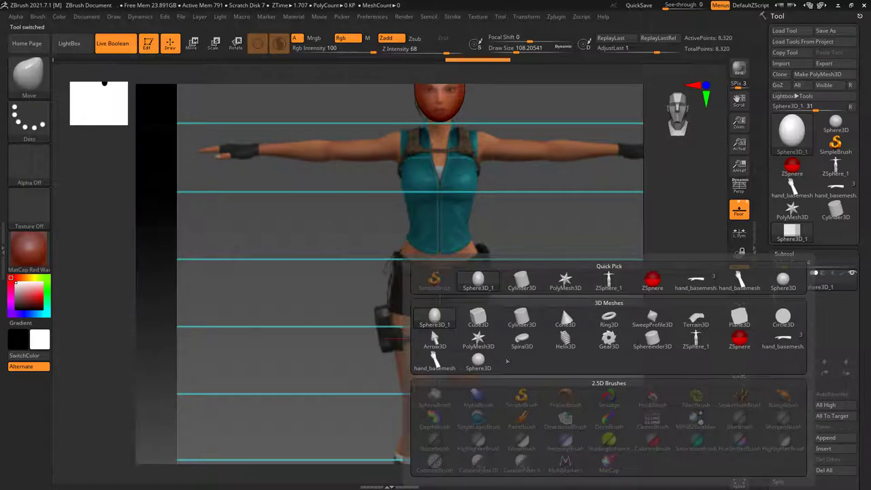
{"action": "left_click", "coordinate": [474, 320]}
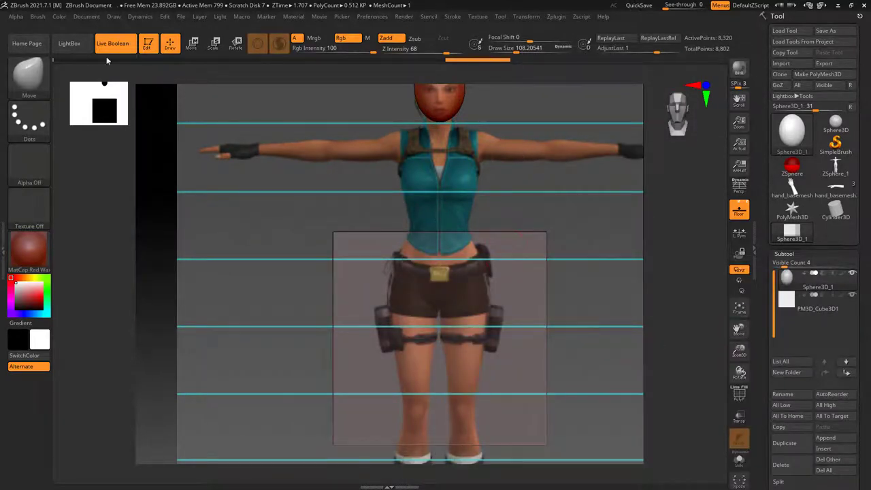
- Shrink the cube to about half its width and place it over the chest below the oval head
{"action": "left_click", "coordinate": [197, 45]}
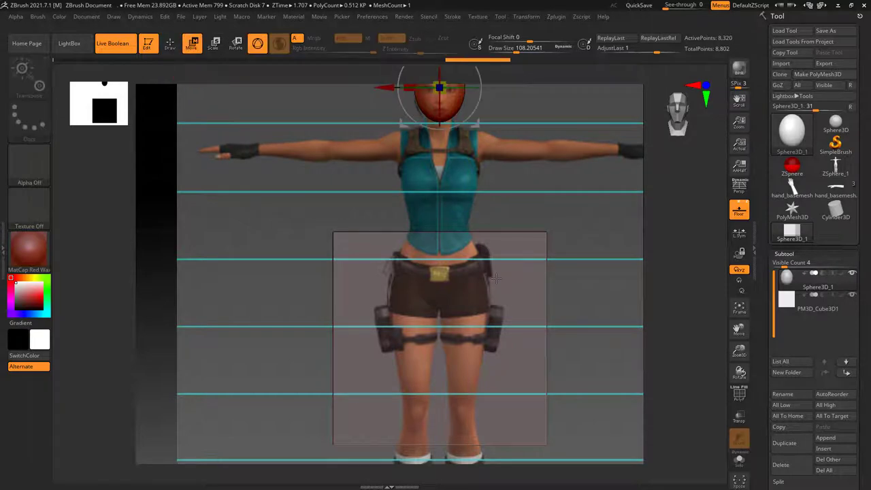
{"action": "key", "text": "q"}
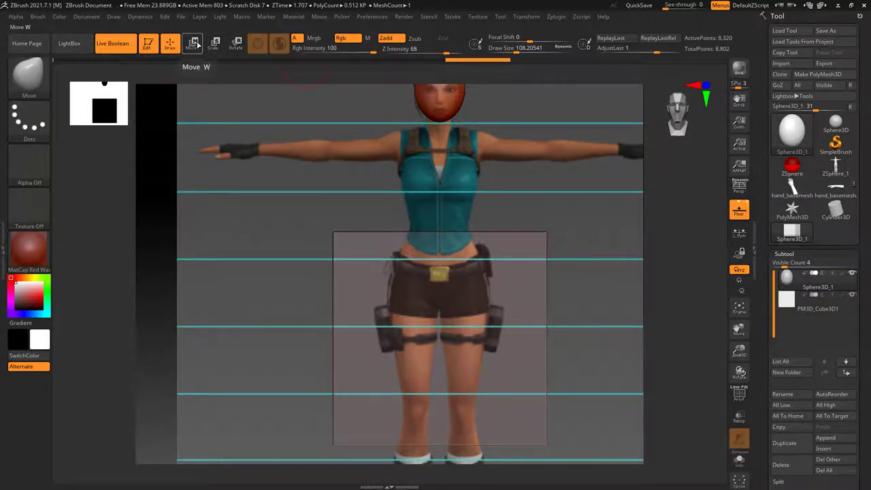
{"action": "left_click", "coordinate": [195, 42]}
{"action": "left_click", "coordinate": [810, 303]}
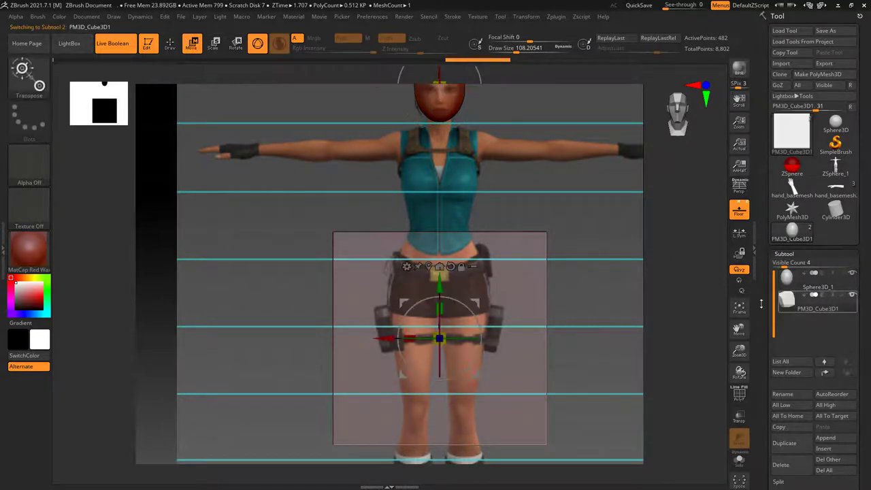
{"action": "left_click_drag", "start_coordinate": [439, 283], "coordinate": [439, 170]}
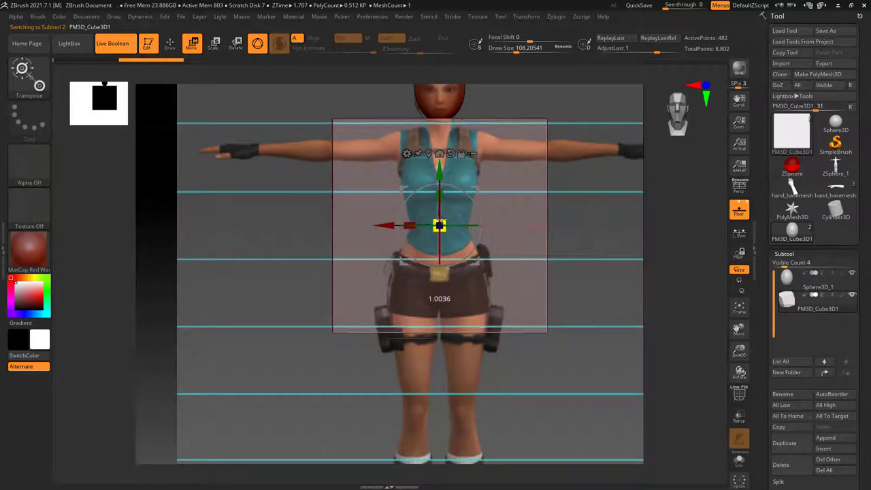
{"action": "left_click_drag", "start_coordinate": [439, 225], "coordinate": [402, 146]}
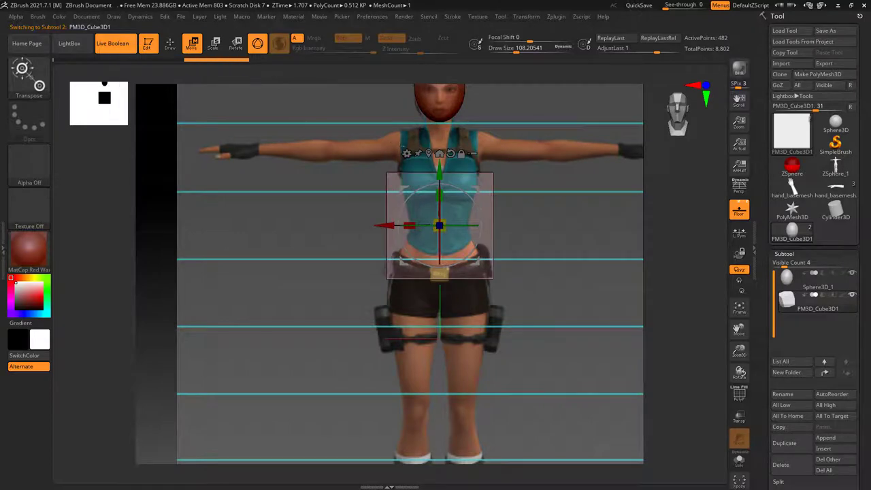
{"action": "left_click_drag", "start_coordinate": [433, 170], "coordinate": [428, 125]}
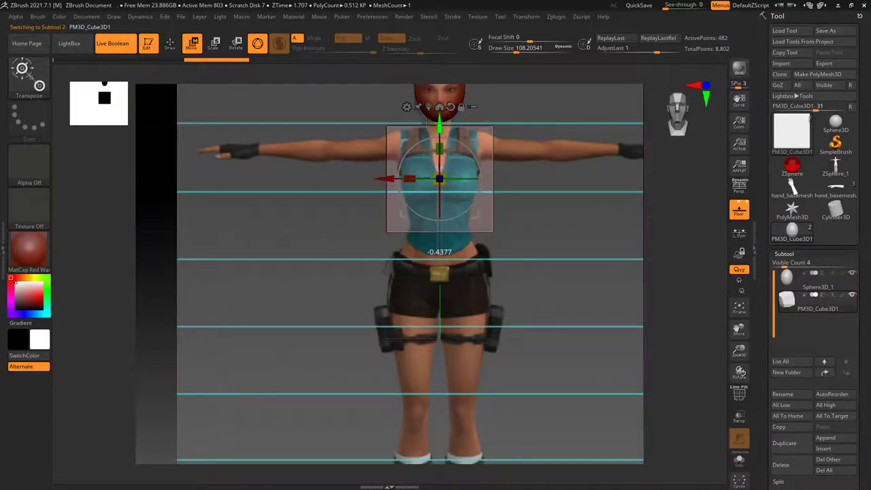
{"action": "left_click_drag", "start_coordinate": [517, 225], "coordinate": [549, 230]}
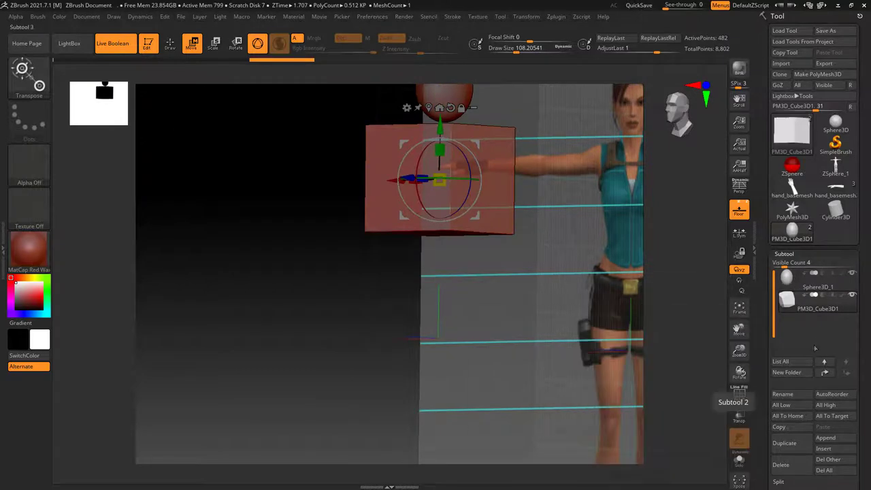
{"action": "mouse_move", "coordinate": [850, 425]}
{"action": "left_mouse_down"}
{"action": "mouse_move", "coordinate": [850, 369]}
{"action": "mouse_move", "coordinate": [838, 333]}
{"action": "left_mouse_up"}
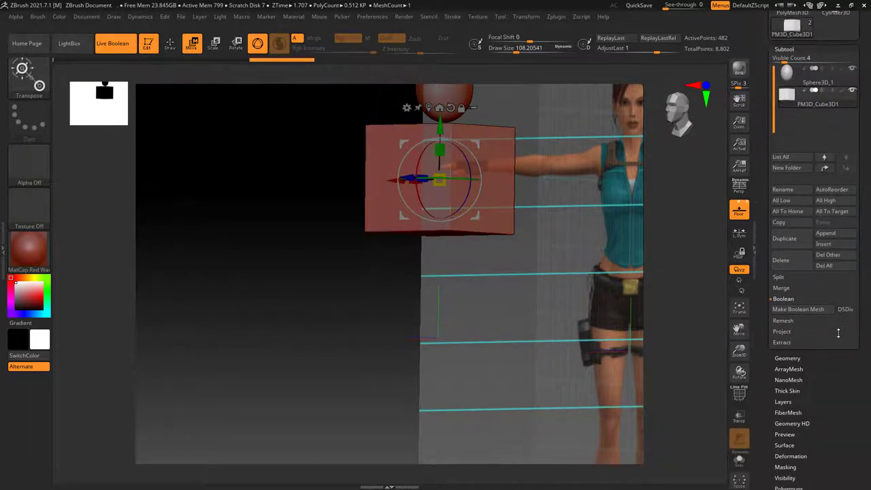
- Divide the torso cube up to subdivision level 4 to soften its corners
{"action": "left_click", "coordinate": [787, 357]}
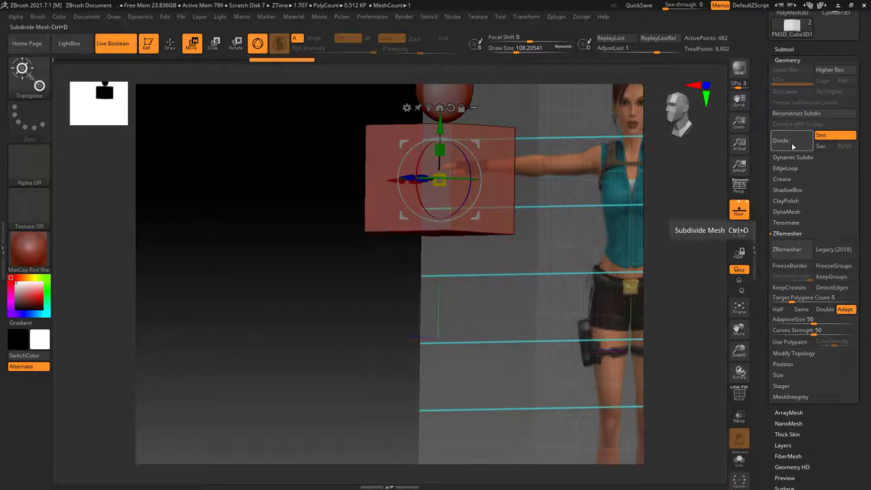
{"action": "left_click", "coordinate": [792, 145]}
{"action": "left_click", "coordinate": [791, 146]}
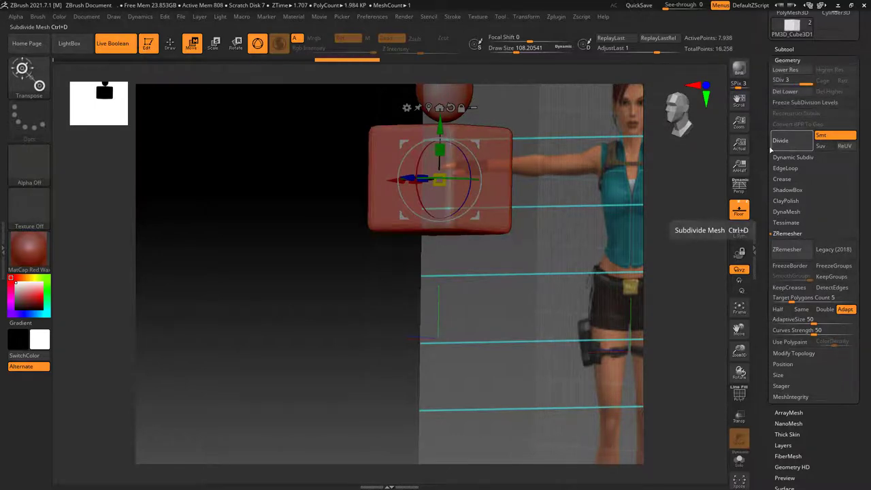
{"action": "left_click", "coordinate": [789, 147]}
- In front view, narrow the torso box in width and depth to fit the reference chest
{"action": "left_click", "coordinate": [678, 112]}
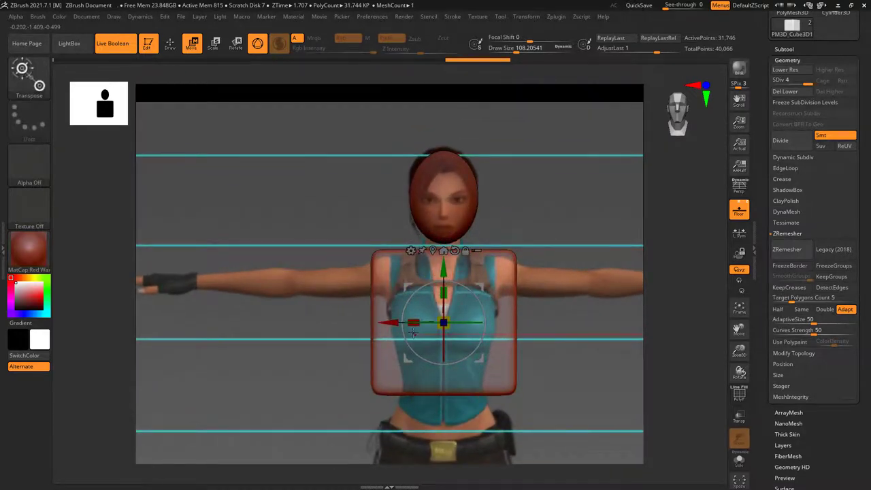
{"action": "left_click_drag", "start_coordinate": [413, 324], "coordinate": [457, 271]}
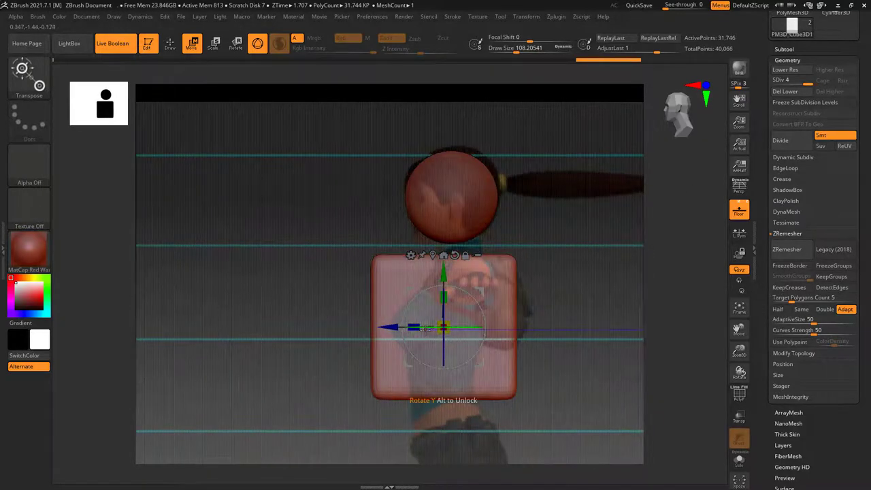
{"action": "left_click_drag", "start_coordinate": [401, 329], "coordinate": [427, 334]}
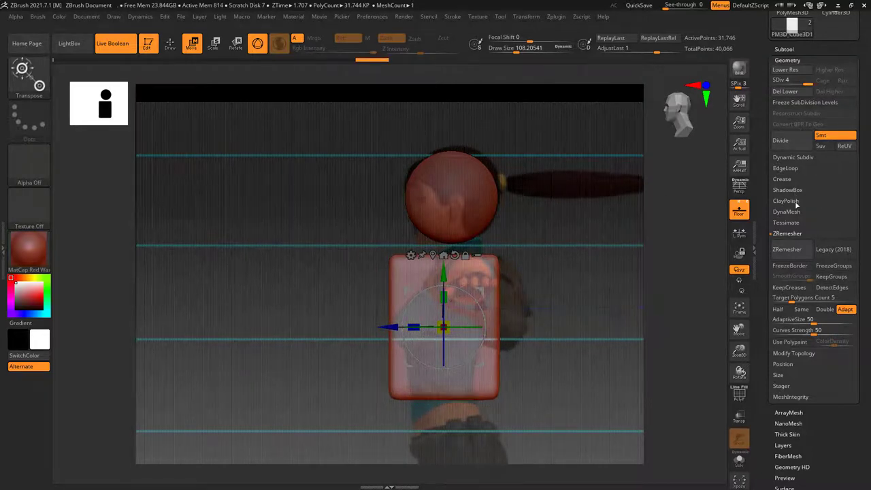
{"action": "scroll", "coordinate": [866, 178], "scroll_direction": "up", "scroll_amount": 3}
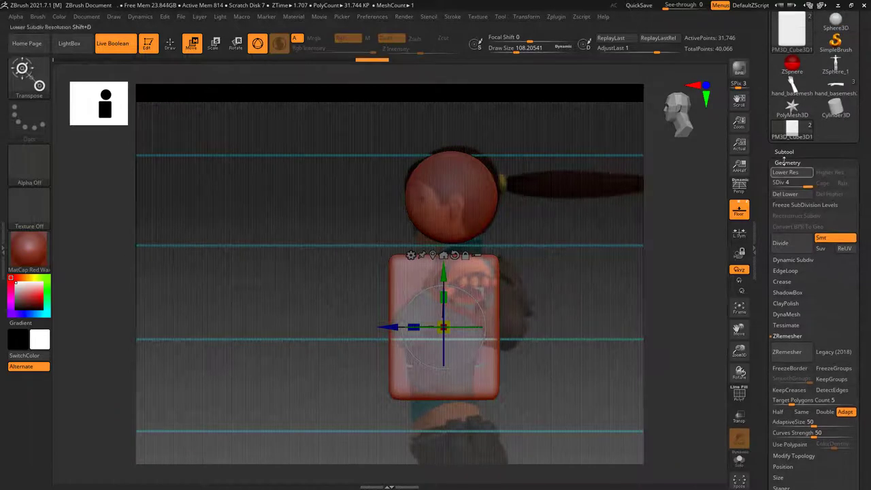
{"action": "left_click", "coordinate": [783, 141]}
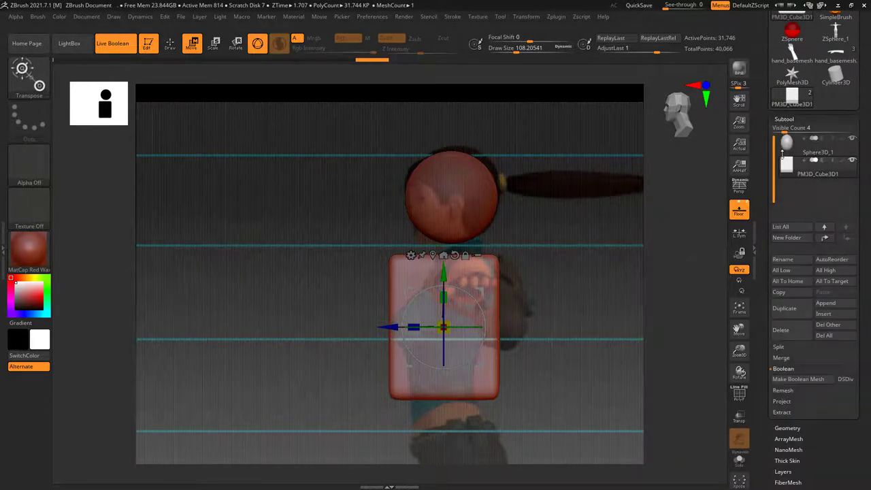
- Duplicate the torso cube and shrink the copy into a small neck block above the torso
{"action": "left_click", "coordinate": [783, 308]}
{"action": "left_click_drag", "start_coordinate": [443, 276], "coordinate": [443, 249], "text": "ctrl"}
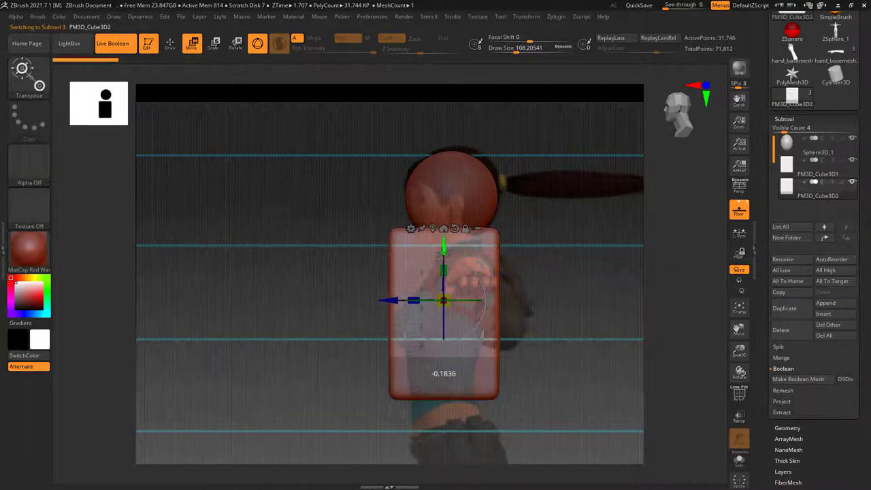
{"action": "mouse_move", "coordinate": [442, 300]}
{"action": "left_mouse_down"}
{"action": "mouse_move", "coordinate": [419, 264]}
{"action": "mouse_move", "coordinate": [474, 342]}
{"action": "mouse_move", "coordinate": [470, 320]}
{"action": "left_mouse_up"}
{"action": "mouse_move", "coordinate": [544, 285]}
{"action": "left_mouse_down"}
{"action": "mouse_move", "coordinate": [570, 270]}
{"action": "mouse_move", "coordinate": [447, 269]}
{"action": "left_mouse_up"}
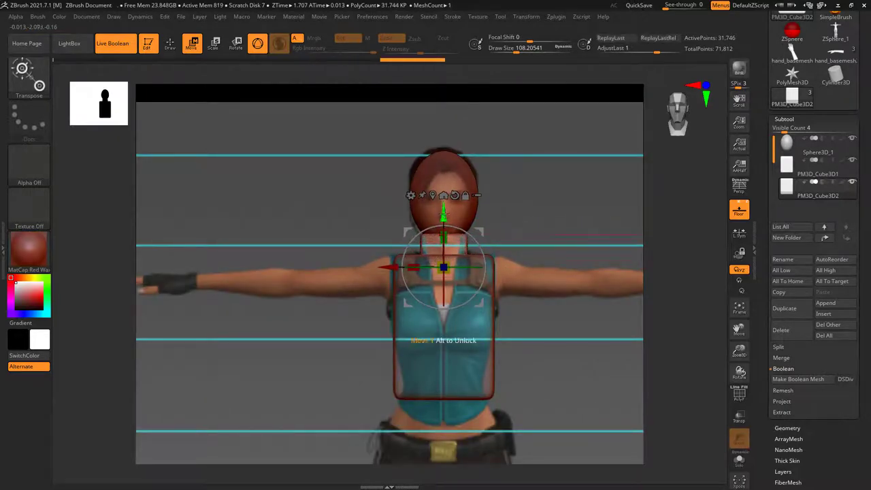
{"action": "left_click_drag", "start_coordinate": [443, 220], "coordinate": [493, 232], "text": "shift"}
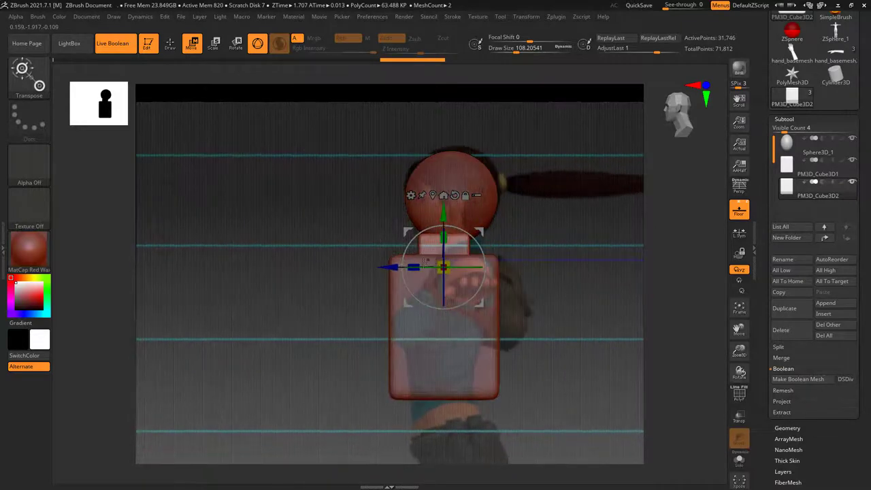
{"action": "left_click_drag", "start_coordinate": [425, 260], "coordinate": [514, 309], "text": "alt"}
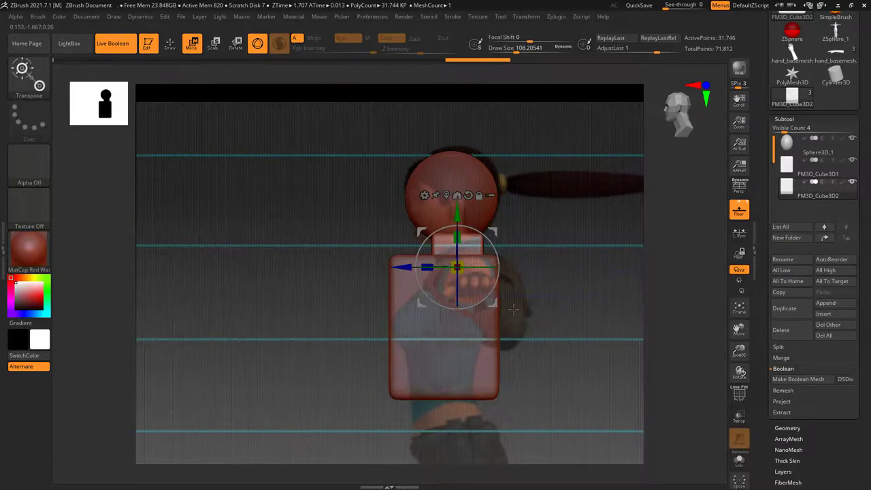
{"action": "key", "text": "ctrl+z"}
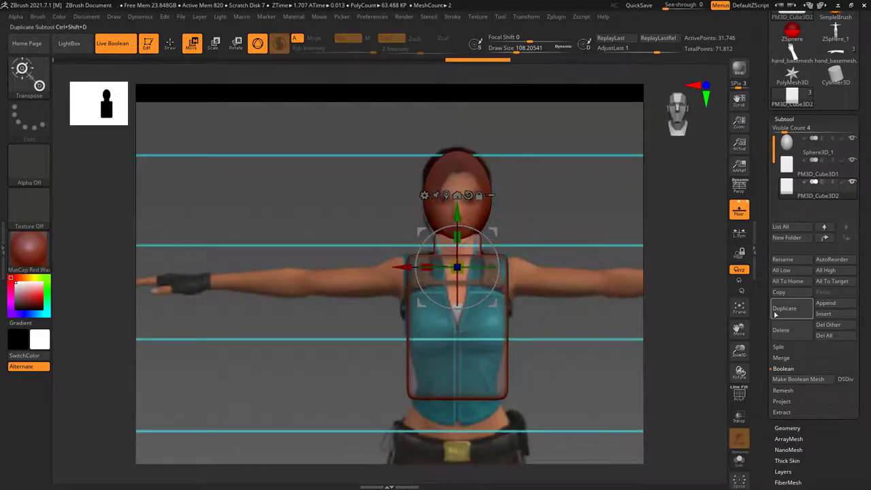
- Duplicate the cube again, move it right toward the shoulder and turn it horizontal
{"action": "left_click", "coordinate": [776, 312]}
{"action": "left_click_drag", "start_coordinate": [416, 269], "coordinate": [506, 270]}
{"action": "left_click_drag", "start_coordinate": [547, 226], "coordinate": [486, 229]}
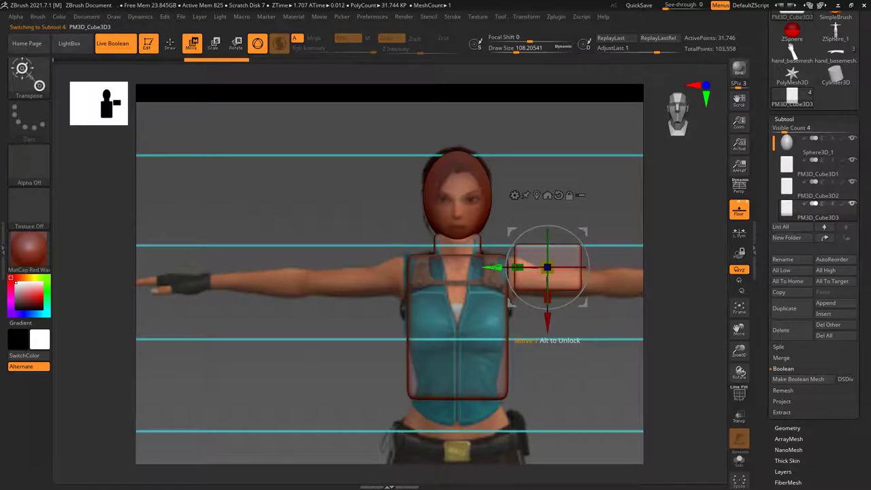
- Set the horizontal box onto the right shoulder and duplicate it
{"action": "left_click_drag", "start_coordinate": [495, 267], "coordinate": [469, 268]}
{"action": "left_click_drag", "start_coordinate": [521, 320], "coordinate": [528, 331]}
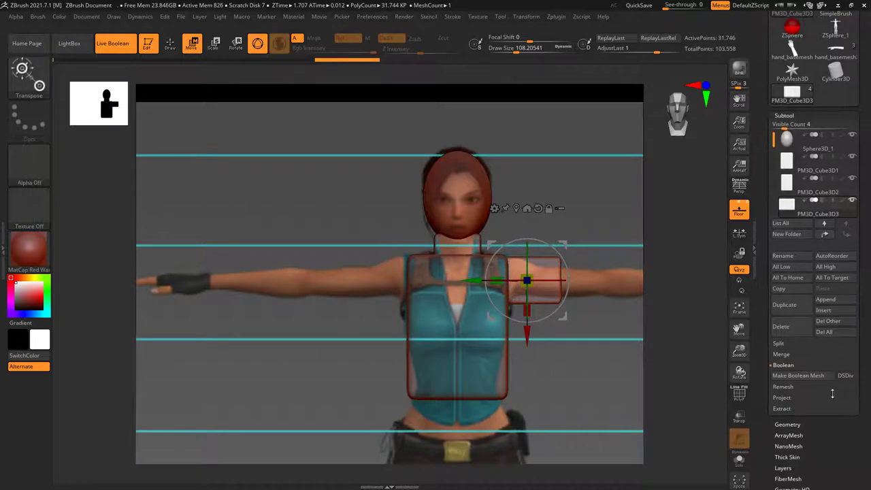
{"action": "left_click", "coordinate": [784, 305]}
{"action": "scroll", "coordinate": [848, 377], "scroll_direction": "down", "scroll_amount": 3}
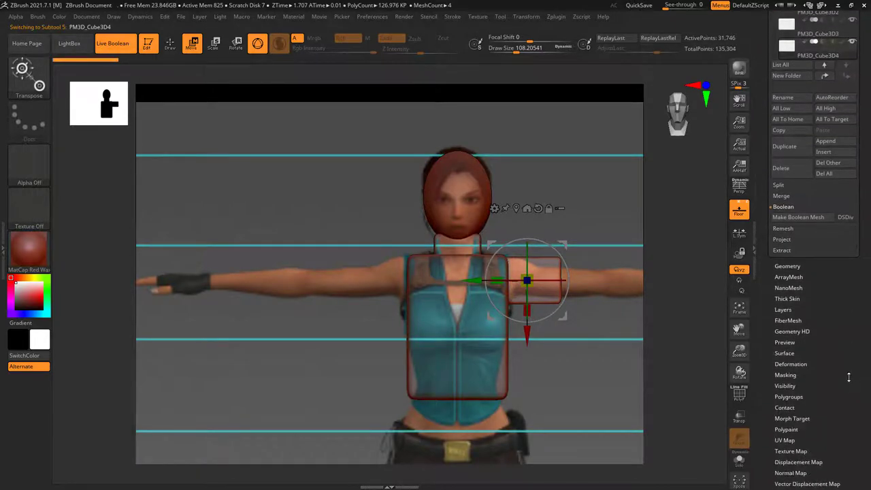
{"action": "left_click", "coordinate": [838, 372]}
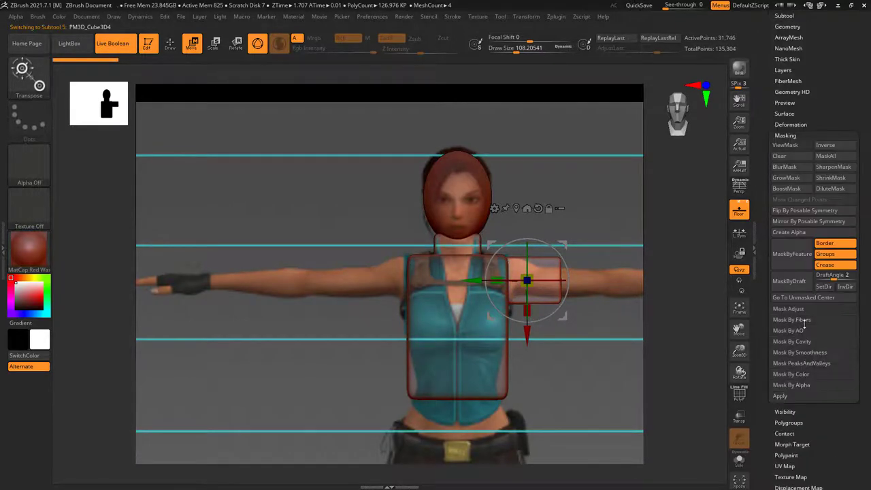
{"action": "left_click", "coordinate": [789, 126]}
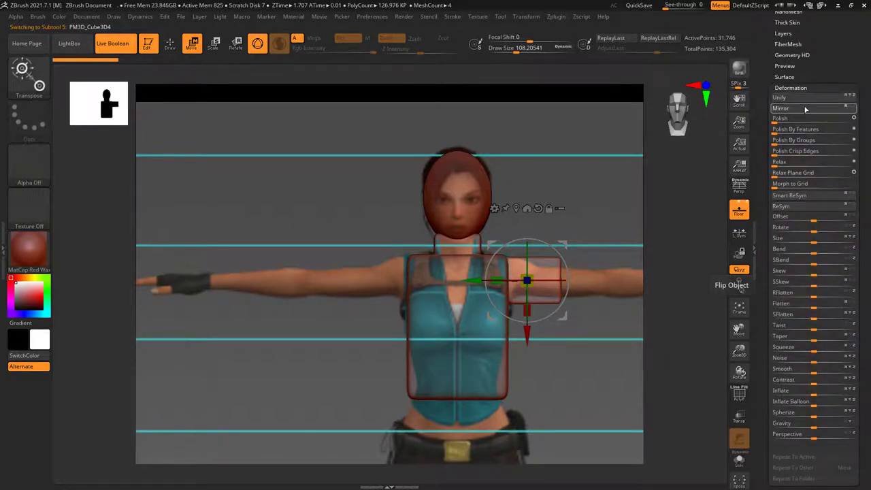
{"action": "left_click", "coordinate": [805, 109]}
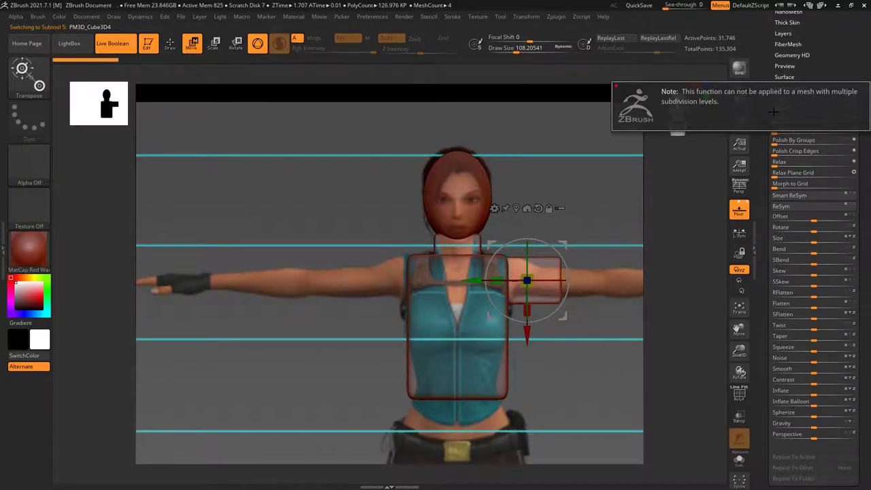
- Delete the shoulder box's lower subdivision levels with Geometry > Del Lower
{"action": "scroll", "coordinate": [833, 137], "scroll_direction": "up", "scroll_amount": 2}
{"action": "scroll", "coordinate": [832, 137], "scroll_direction": "up", "scroll_amount": 3}
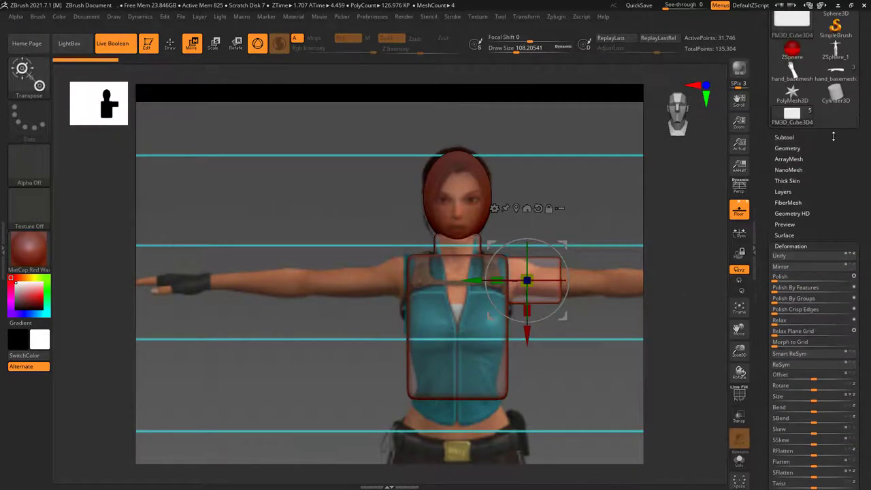
{"action": "left_click", "coordinate": [789, 148]}
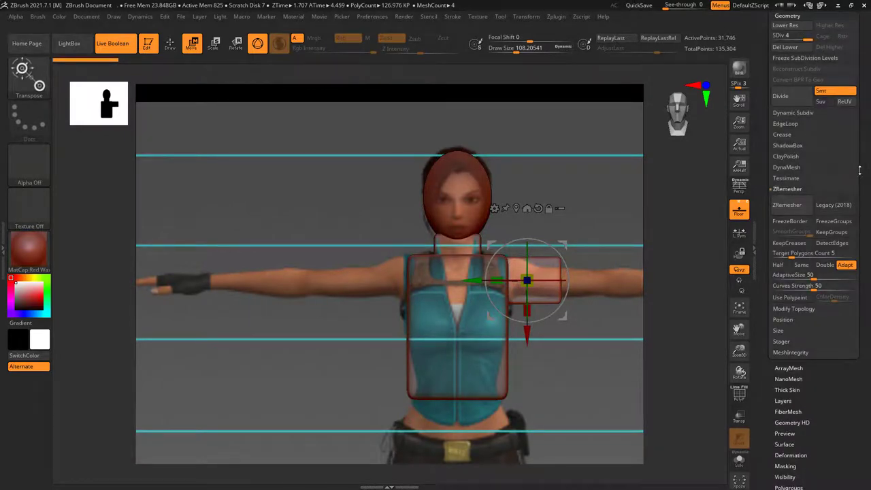
{"action": "scroll", "coordinate": [859, 170], "scroll_direction": "up", "scroll_amount": 2}
{"action": "scroll", "coordinate": [864, 204], "scroll_direction": "up", "scroll_amount": 2}
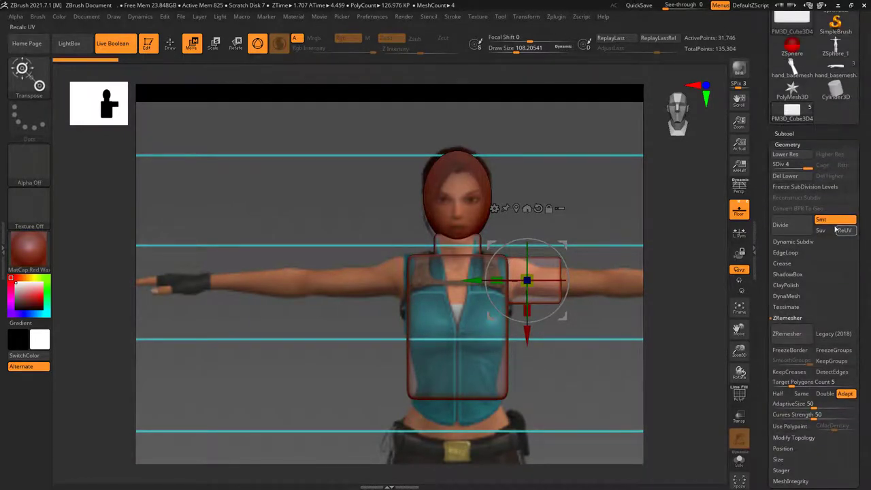
{"action": "left_click", "coordinate": [809, 176]}
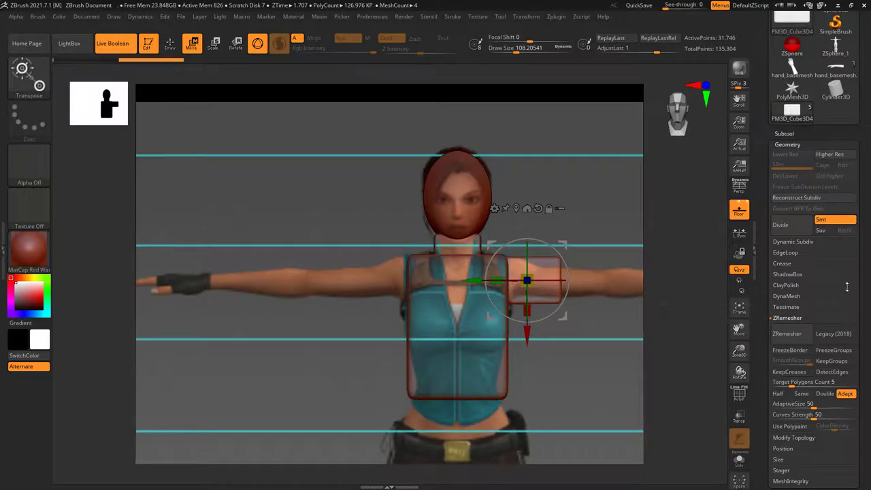
- Mirror the shoulder box onto the left shoulder with Deformation > Mirror
{"action": "left_click", "coordinate": [785, 296]}
{"action": "left_click_drag", "start_coordinate": [864, 326], "coordinate": [866, 178]}
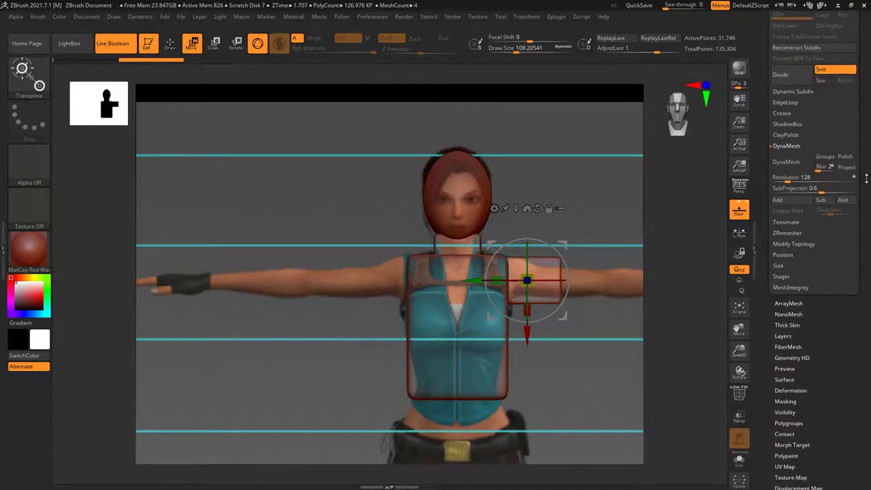
{"action": "left_click_drag", "start_coordinate": [829, 340], "coordinate": [825, 309]}
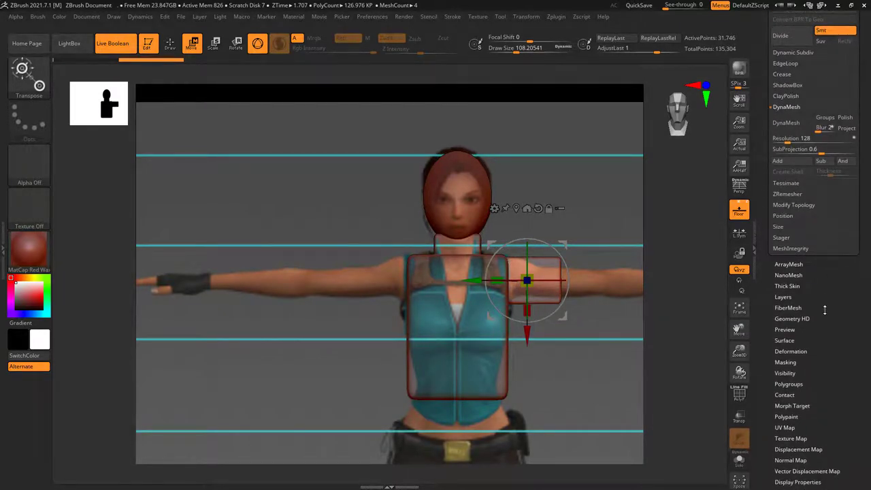
{"action": "scroll", "coordinate": [820, 317], "scroll_direction": "down", "scroll_amount": 1}
{"action": "left_click", "coordinate": [796, 325]}
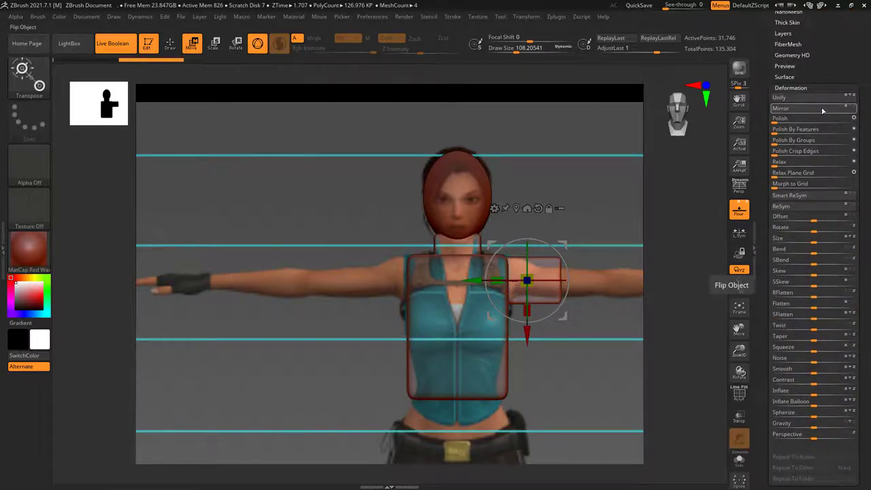
{"action": "left_click", "coordinate": [822, 110]}
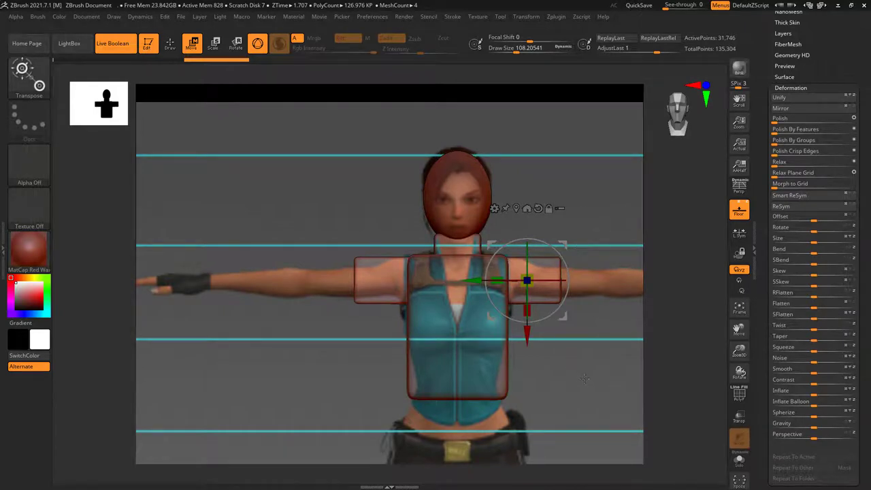
- Merge all cubes via Make Boolean Mesh and select the UMesh_PM3D_Cube3D1 result (84,140 points)
{"action": "mouse_move", "coordinate": [585, 374]}
{"action": "right_mouse_down", "text": "ctrl"}
{"action": "mouse_move", "coordinate": [594, 349]}
{"action": "mouse_move", "coordinate": [553, 348]}
{"action": "mouse_move", "coordinate": [589, 350]}
{"action": "right_mouse_up", "text": "ctrl"}
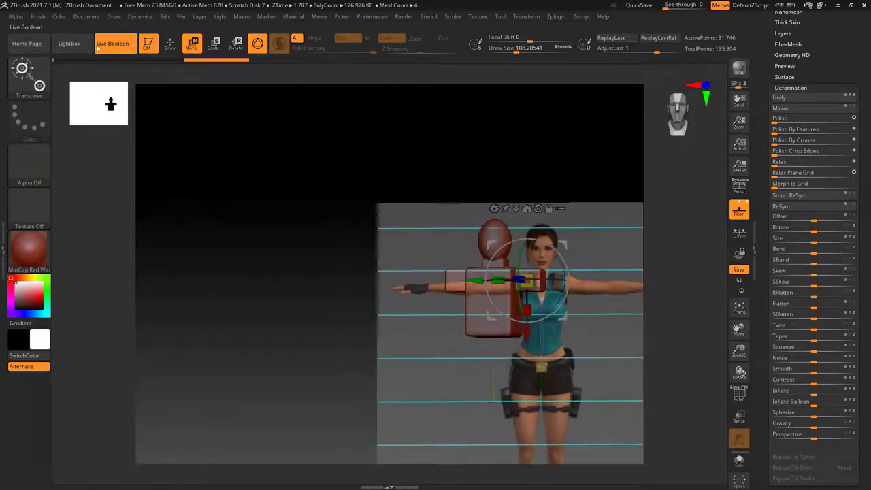
{"action": "scroll", "coordinate": [822, 180], "scroll_direction": "up", "scroll_amount": 3}
{"action": "scroll", "coordinate": [821, 181], "scroll_direction": "up", "scroll_amount": 3}
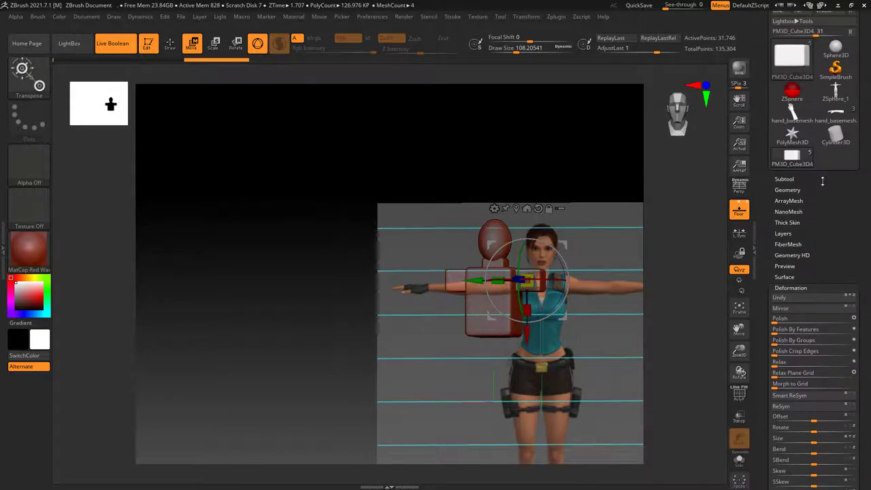
{"action": "left_click", "coordinate": [784, 178]}
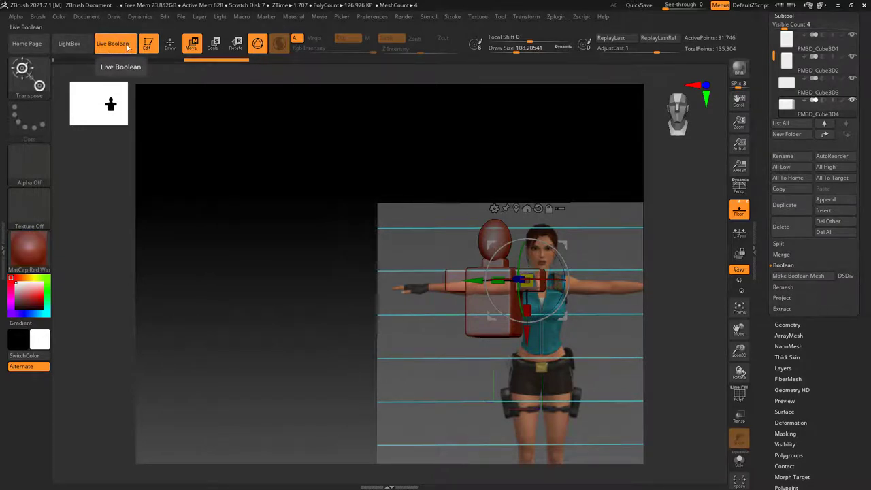
{"action": "left_click", "coordinate": [799, 276]}
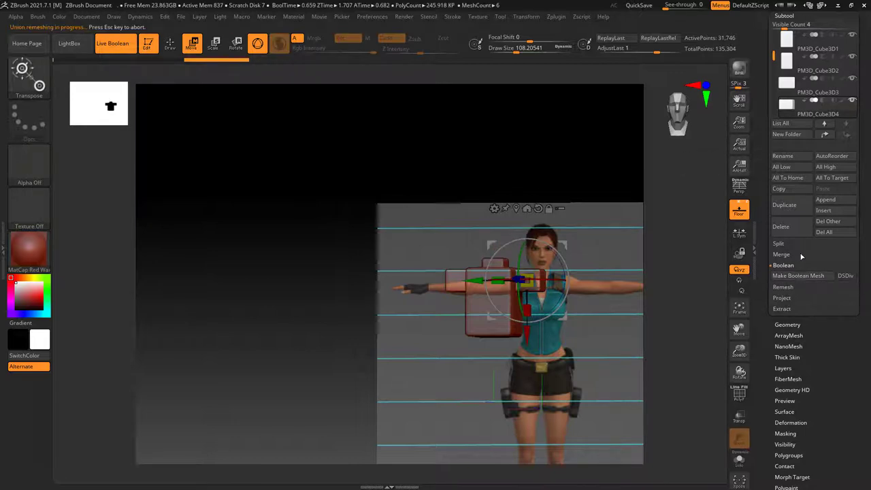
{"action": "scroll", "coordinate": [863, 166], "scroll_direction": "up", "scroll_amount": 5}
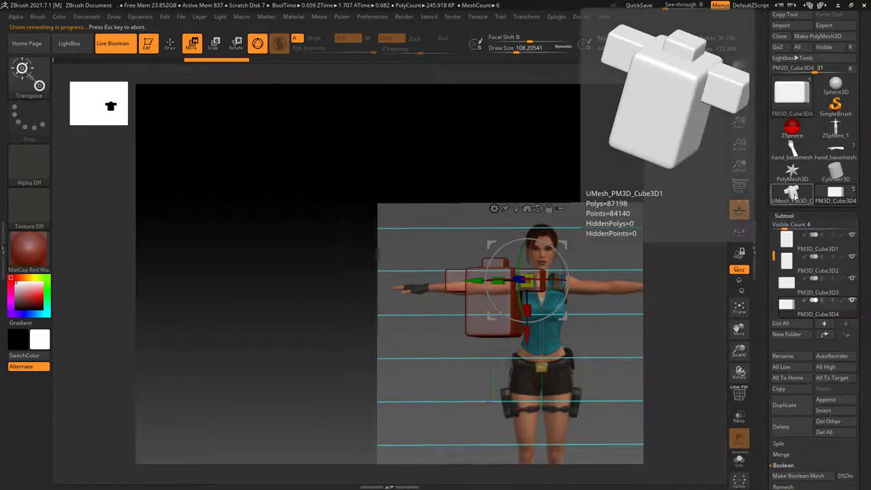
{"action": "left_click", "coordinate": [792, 193]}
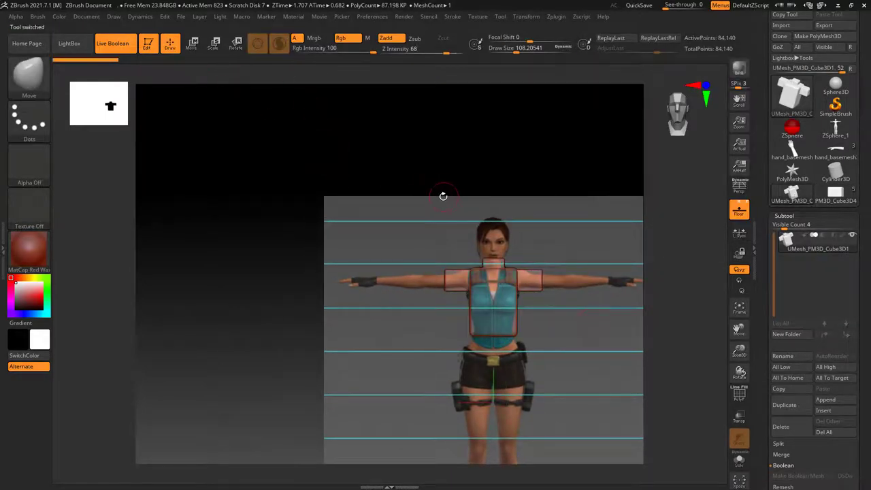
- Shift-smooth the merged block's hard corners and joins, working around the torso from several angles
{"action": "left_click_drag", "start_coordinate": [443, 196], "coordinate": [324, 172], "text": "alt"}
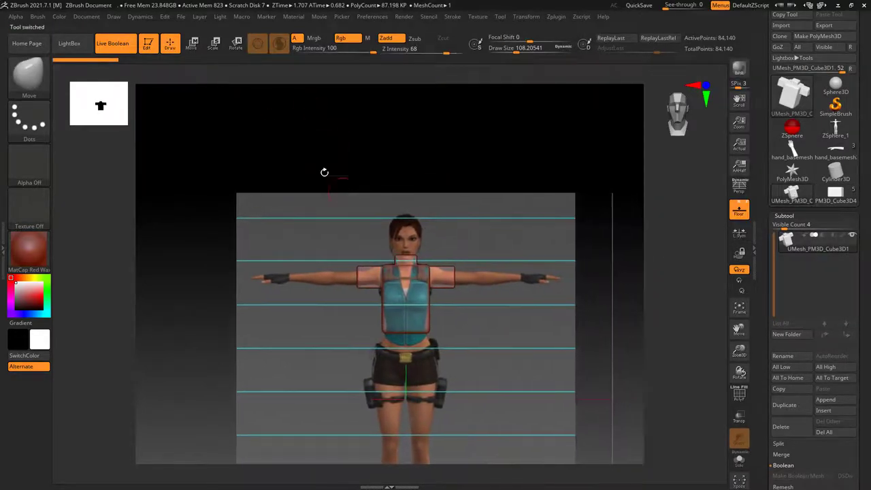
{"action": "left_click", "coordinate": [29, 75]}
{"action": "left_click", "coordinate": [433, 83]}
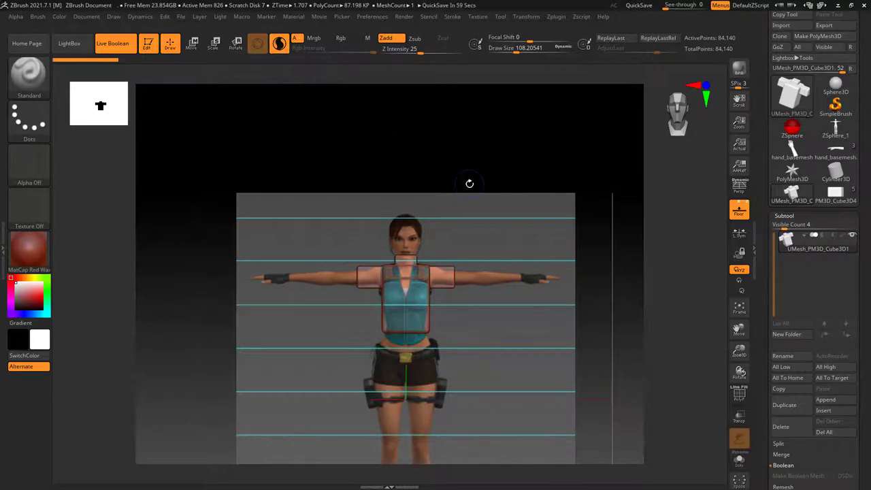
{"action": "mouse_move", "coordinate": [469, 183]}
{"action": "left_mouse_down", "text": "shift"}
{"action": "mouse_move", "coordinate": [486, 264]}
{"action": "mouse_move", "coordinate": [521, 312]}
{"action": "mouse_move", "coordinate": [418, 168]}
{"action": "left_mouse_up", "text": "shift"}
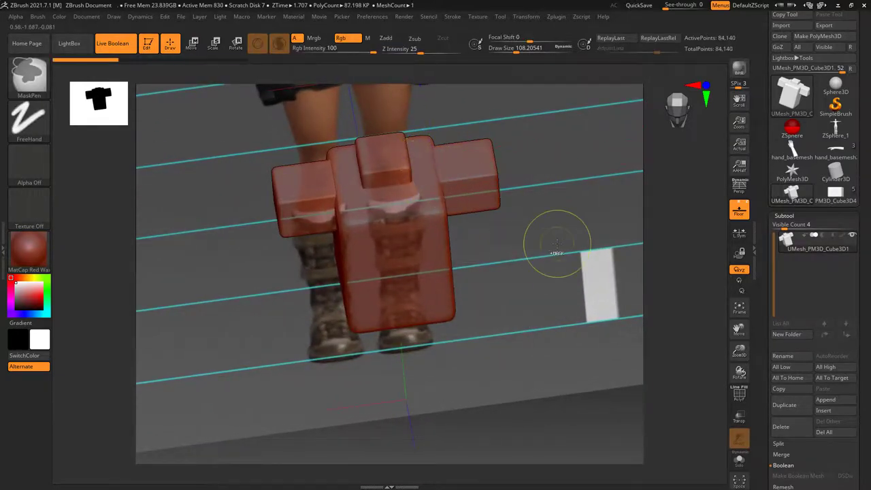
{"action": "key", "text": "shift"}
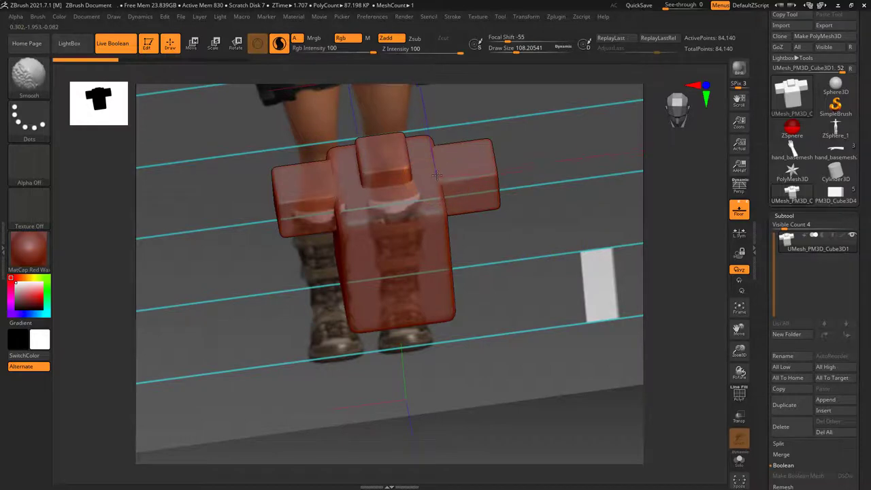
{"action": "right_click_drag", "start_coordinate": [436, 186], "coordinate": [462, 216]}
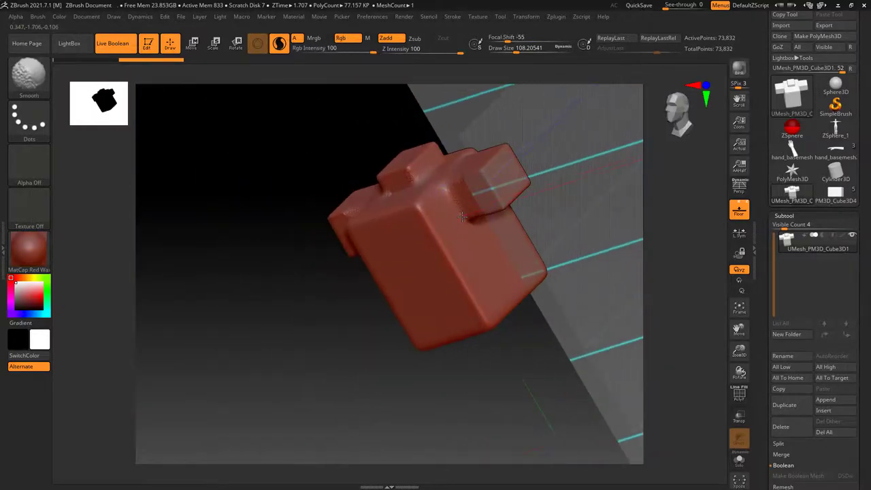
{"action": "left_click_drag", "start_coordinate": [559, 201], "coordinate": [476, 179]}
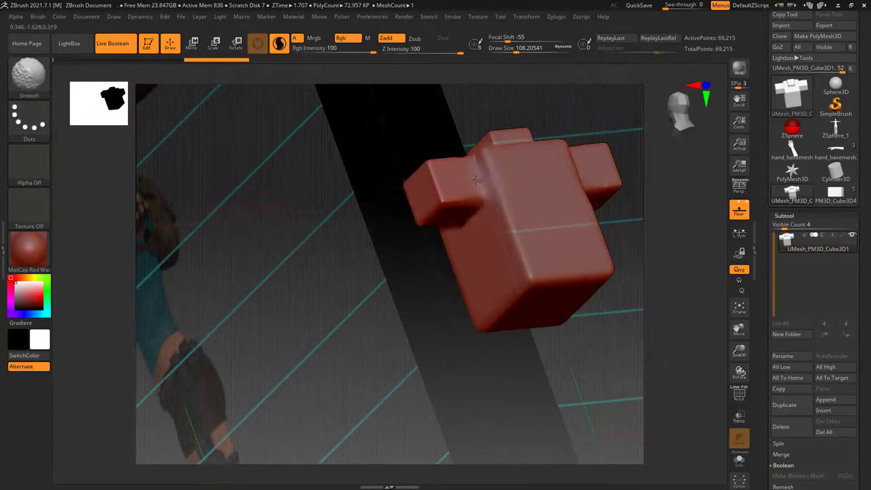
{"action": "right_click_drag", "start_coordinate": [475, 168], "coordinate": [404, 164]}
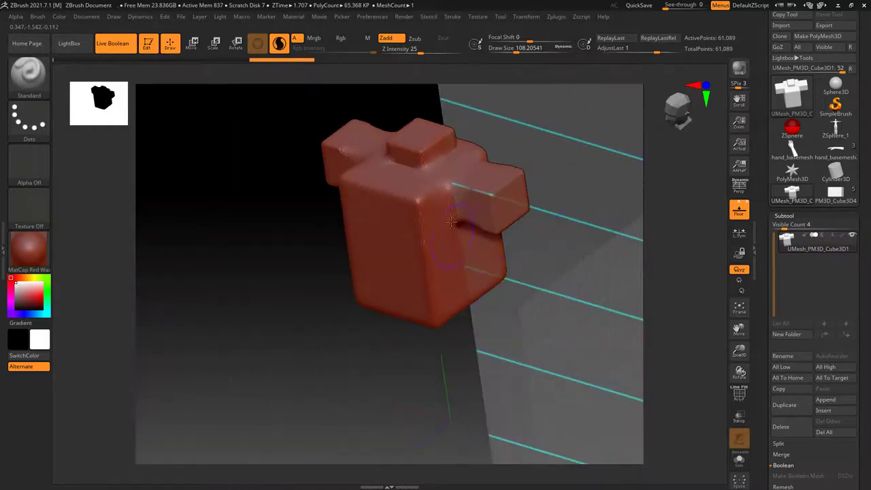
{"action": "left_click_drag", "start_coordinate": [404, 164], "coordinate": [352, 187], "text": "shift"}
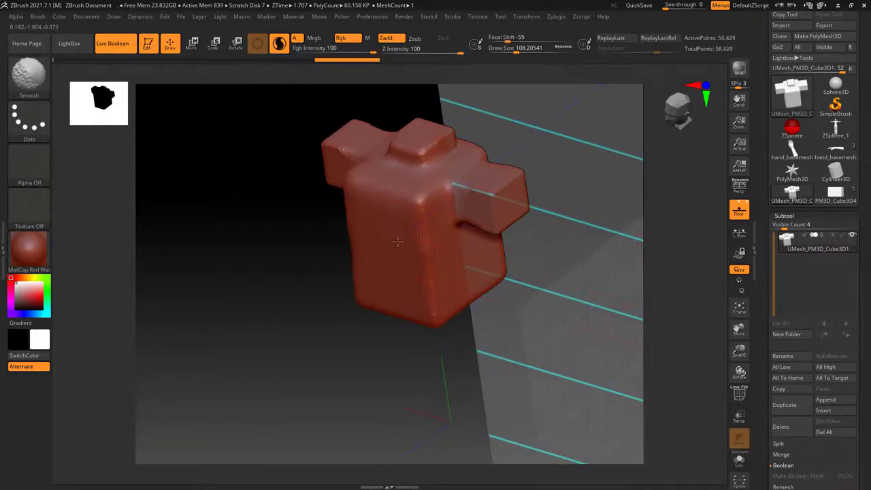
{"action": "left_click_drag", "start_coordinate": [430, 363], "coordinate": [464, 308], "text": "shift"}
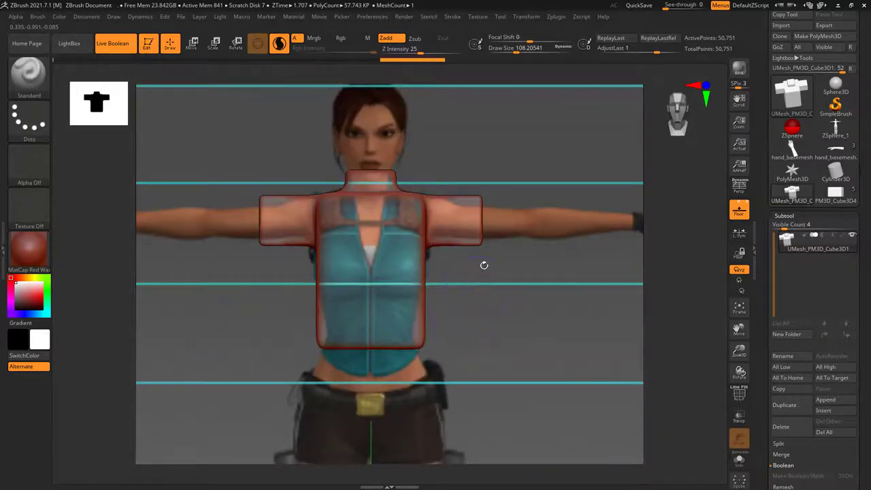
{"action": "mouse_move", "coordinate": [483, 265]}
{"action": "right_mouse_down"}
{"action": "mouse_move", "coordinate": [497, 206]}
{"action": "mouse_move", "coordinate": [421, 136]}
{"action": "right_mouse_up"}
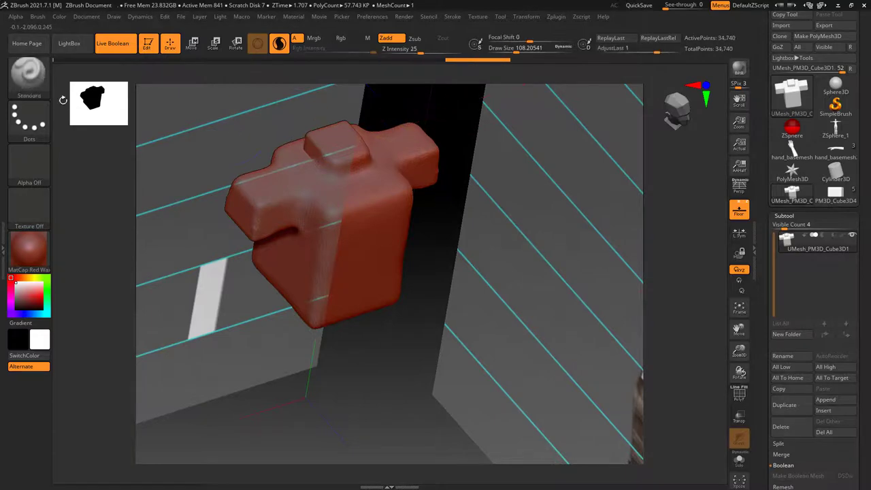
- Pick the Move brush and enlarge the draw size to about 196 in side view
{"action": "key", "text": "b"}
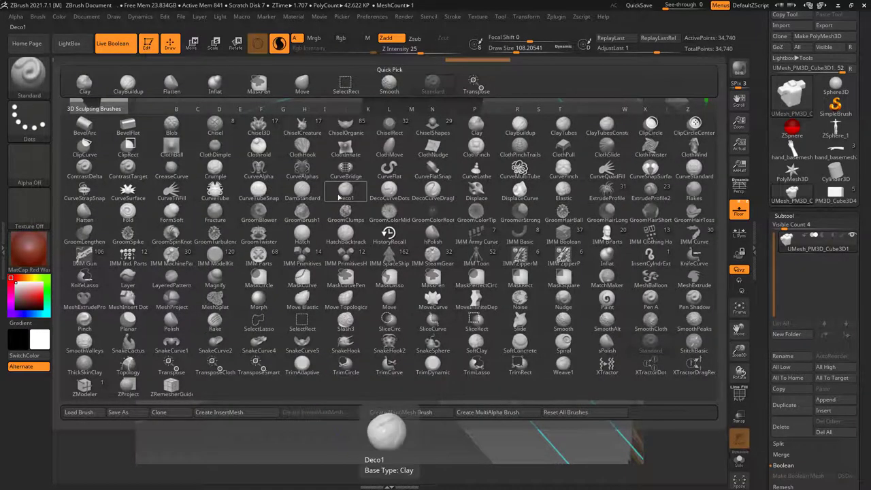
{"action": "key", "text": "m"}
{"action": "key", "text": "v"}
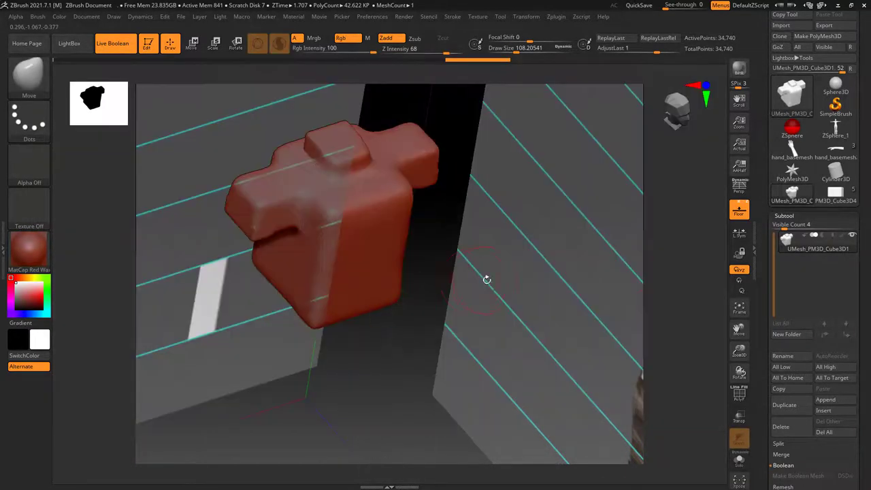
{"action": "mouse_move", "coordinate": [486, 279]}
{"action": "right_mouse_down", "text": "shift"}
{"action": "mouse_move", "coordinate": [315, 219]}
{"action": "mouse_move", "coordinate": [515, 292]}
{"action": "mouse_move", "coordinate": [481, 251]}
{"action": "right_mouse_up", "text": "shift"}
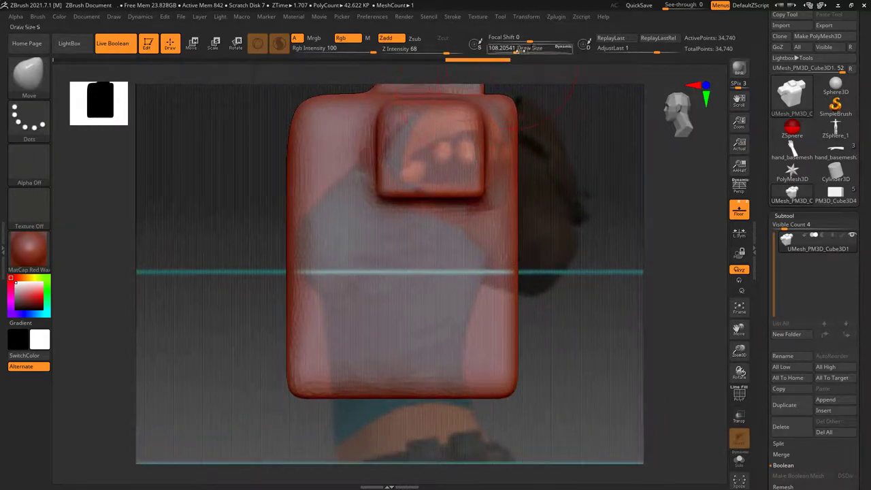
{"action": "left_click_drag", "start_coordinate": [516, 52], "coordinate": [527, 52]}
- Push the torso's lower left and right edges inward and smooth both sides
{"action": "left_click_drag", "start_coordinate": [506, 325], "coordinate": [491, 326]}
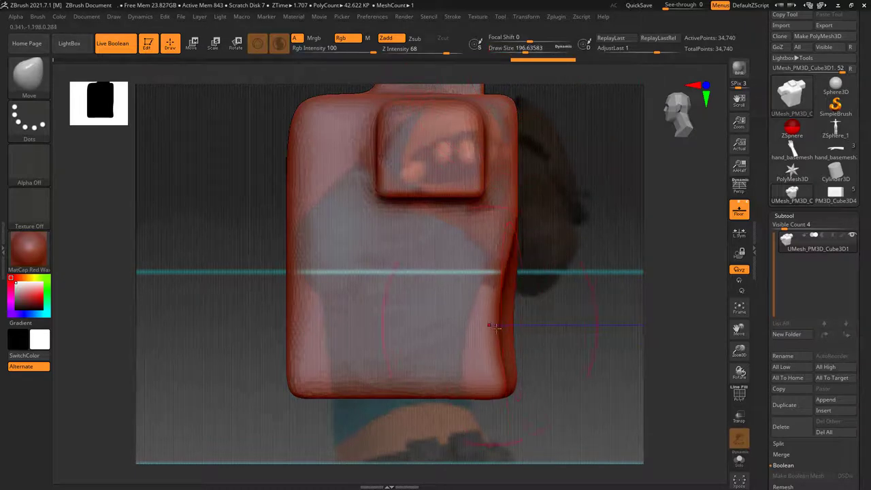
{"action": "mouse_move", "coordinate": [506, 357]}
{"action": "left_mouse_down"}
{"action": "mouse_move", "coordinate": [487, 366]}
{"action": "mouse_move", "coordinate": [489, 347]}
{"action": "left_mouse_up"}
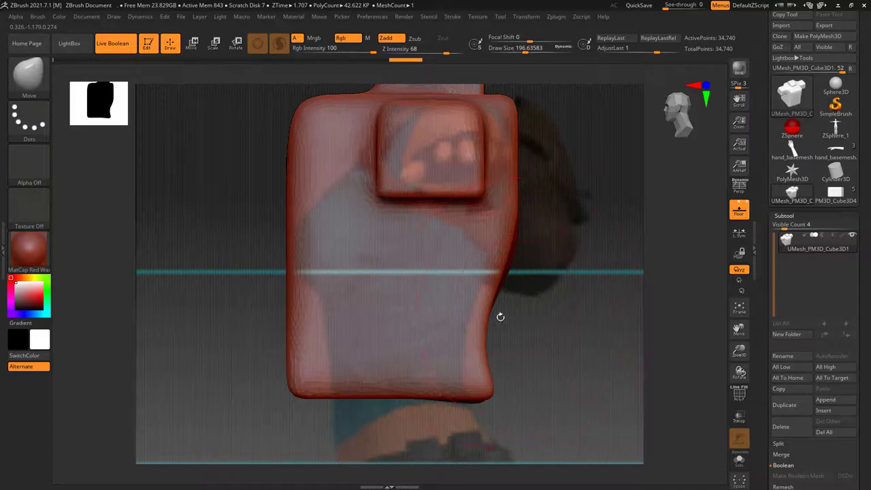
{"action": "mouse_move", "coordinate": [490, 306]}
{"action": "left_mouse_down", "text": "shift"}
{"action": "mouse_move", "coordinate": [491, 338]}
{"action": "mouse_move", "coordinate": [518, 342]}
{"action": "mouse_move", "coordinate": [492, 310]}
{"action": "mouse_move", "coordinate": [483, 319]}
{"action": "left_mouse_up", "text": "shift"}
{"action": "mouse_move", "coordinate": [298, 364]}
{"action": "left_mouse_down"}
{"action": "mouse_move", "coordinate": [331, 358]}
{"action": "mouse_move", "coordinate": [293, 371]}
{"action": "left_mouse_up"}
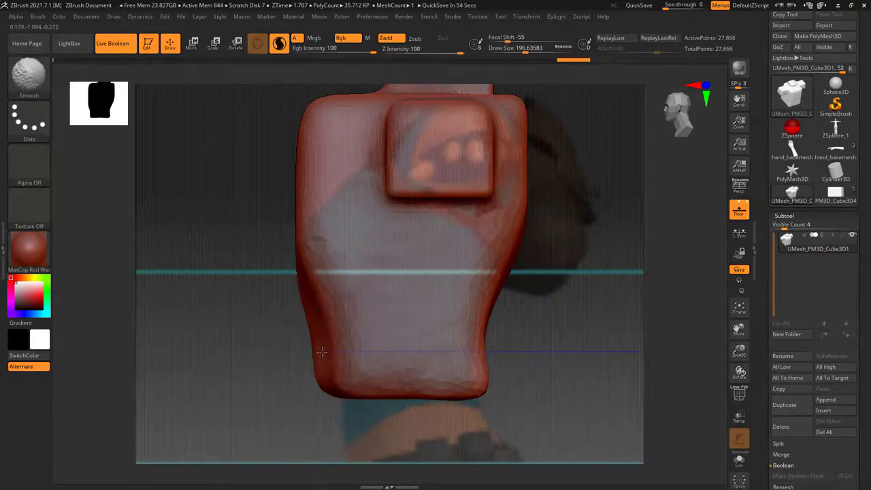
{"action": "mouse_move", "coordinate": [297, 131]}
{"action": "left_mouse_down", "text": "shift"}
{"action": "mouse_move", "coordinate": [324, 133]}
{"action": "mouse_move", "coordinate": [338, 146]}
{"action": "left_mouse_up", "text": "shift"}
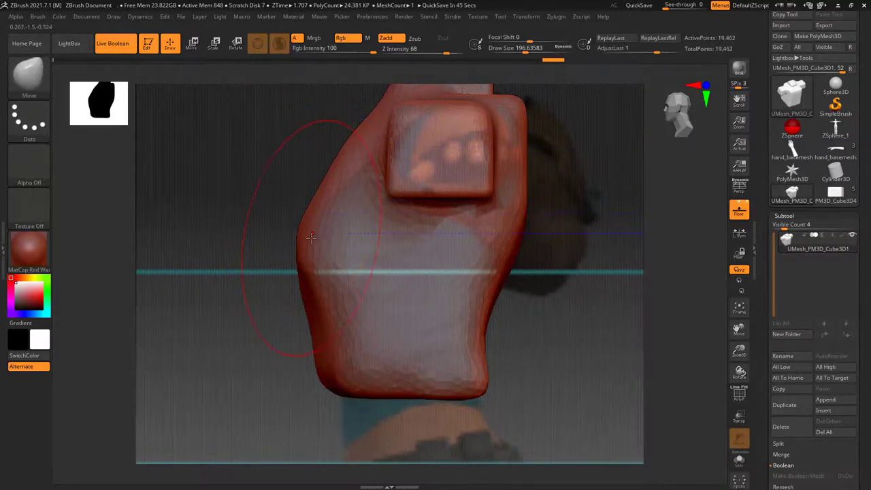
{"action": "mouse_move", "coordinate": [314, 190]}
{"action": "left_mouse_down", "text": "shift"}
{"action": "mouse_move", "coordinate": [307, 245]}
{"action": "mouse_move", "coordinate": [326, 239]}
{"action": "mouse_move", "coordinate": [303, 246]}
{"action": "left_mouse_up", "text": "shift"}
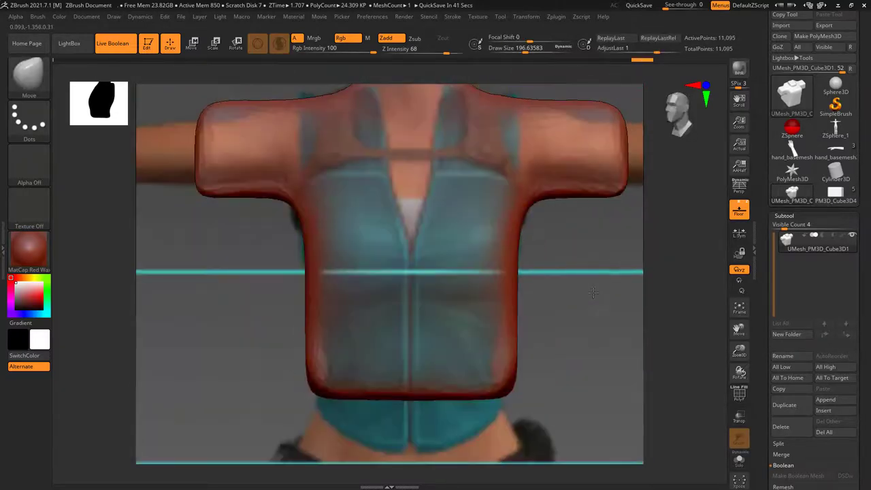
- Inflate the neck stub into a tall rounded head dome with the Inflat brush
{"action": "mouse_move", "coordinate": [590, 260]}
{"action": "left_mouse_down"}
{"action": "mouse_move", "coordinate": [534, 209]}
{"action": "mouse_move", "coordinate": [416, 210]}
{"action": "mouse_move", "coordinate": [401, 274]}
{"action": "mouse_move", "coordinate": [362, 294]}
{"action": "mouse_move", "coordinate": [381, 305]}
{"action": "mouse_move", "coordinate": [353, 292]}
{"action": "mouse_move", "coordinate": [407, 234]}
{"action": "mouse_move", "coordinate": [437, 251]}
{"action": "mouse_move", "coordinate": [183, 138]}
{"action": "left_mouse_up"}
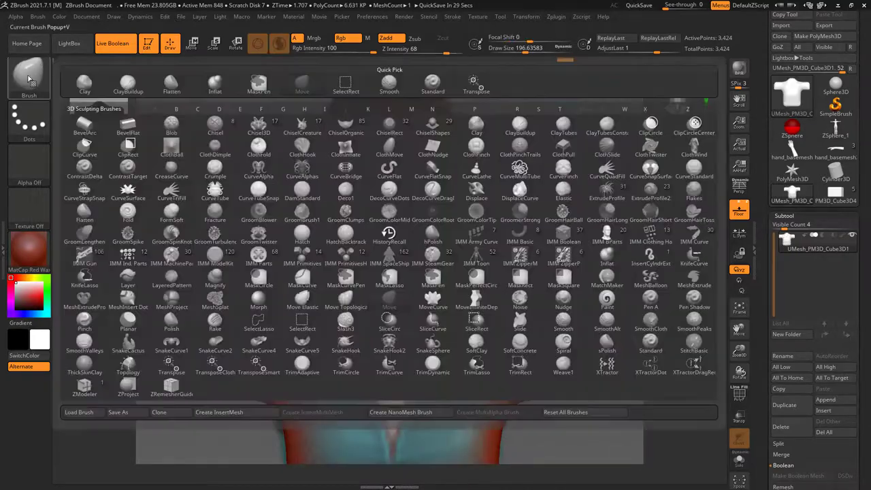
{"action": "left_click", "coordinate": [28, 75]}
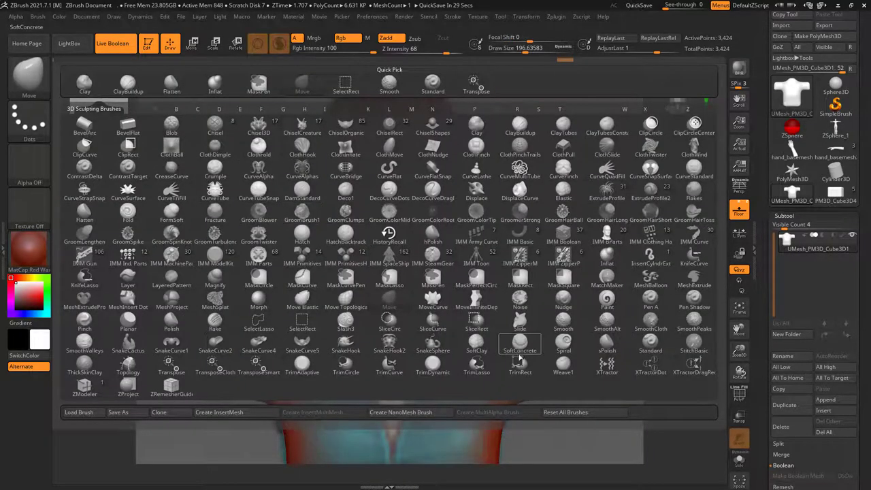
{"action": "key", "text": "i"}
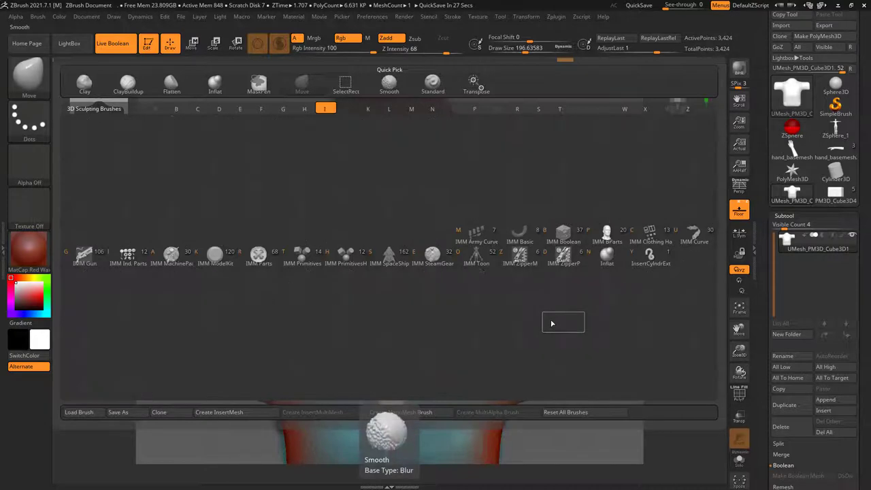
{"action": "left_click", "coordinate": [607, 256]}
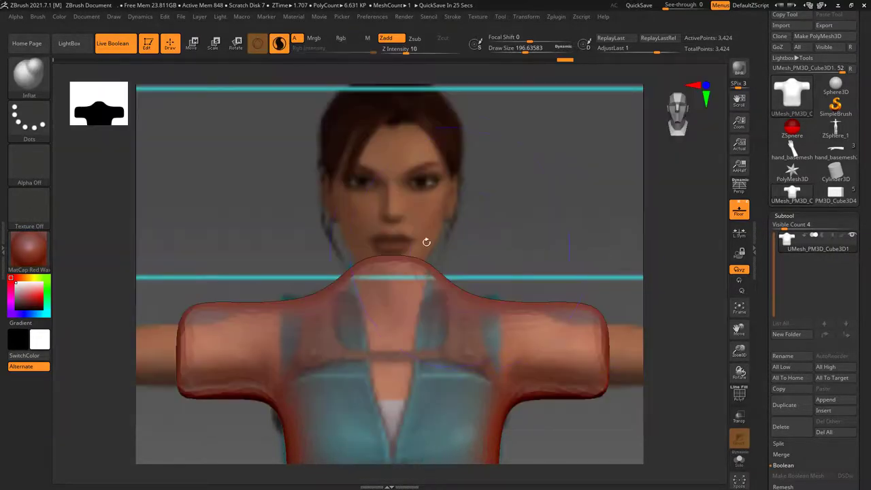
{"action": "left_click_drag", "start_coordinate": [424, 241], "coordinate": [415, 243]}
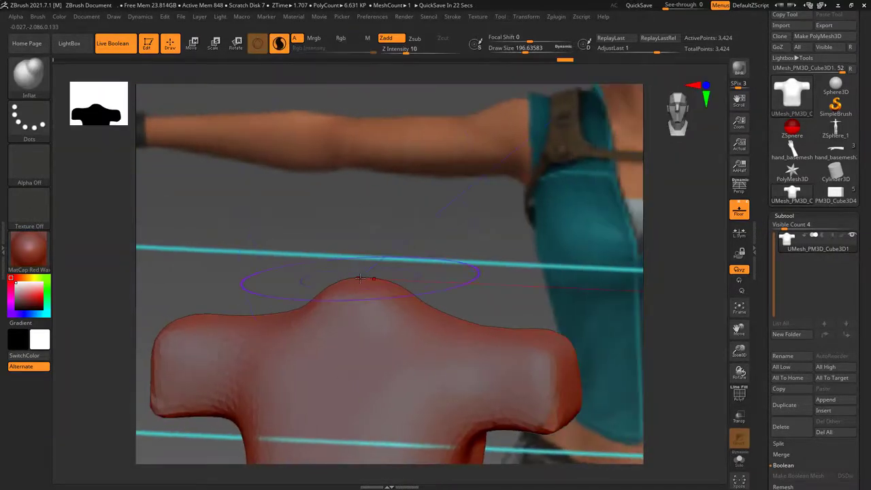
{"action": "mouse_move", "coordinate": [360, 278]}
{"action": "left_mouse_down"}
{"action": "mouse_move", "coordinate": [343, 182]}
{"action": "mouse_move", "coordinate": [421, 194]}
{"action": "left_mouse_up"}
- Switch back to the Move brush from the brush palette
{"action": "left_click_drag", "start_coordinate": [475, 228], "coordinate": [466, 224], "text": "shift"}
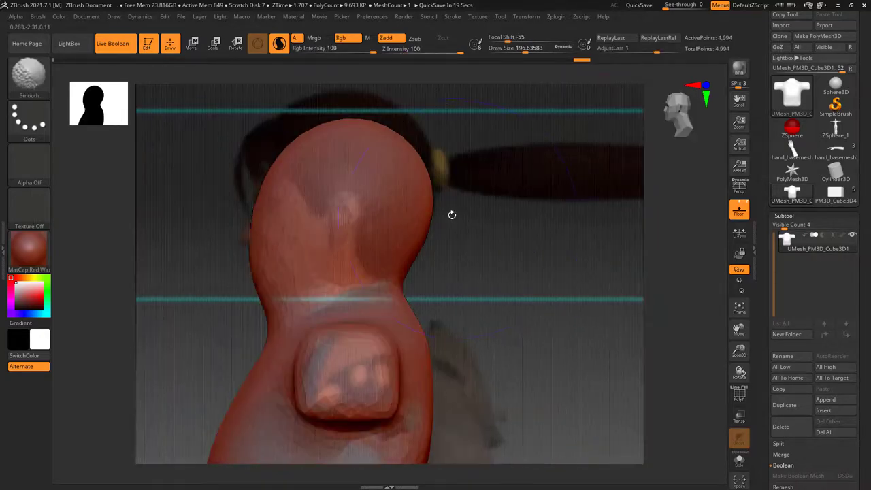
{"action": "left_click", "coordinate": [33, 90]}
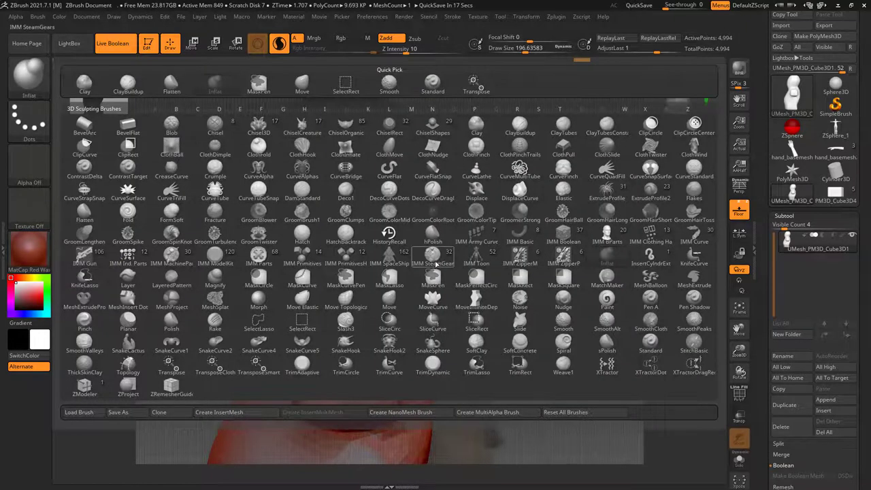
{"action": "key", "text": "s"}
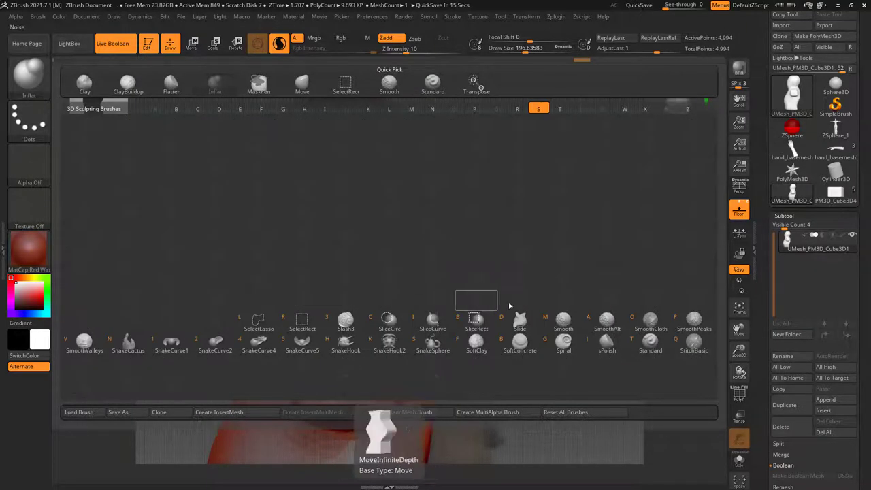
{"action": "left_click", "coordinate": [302, 83]}
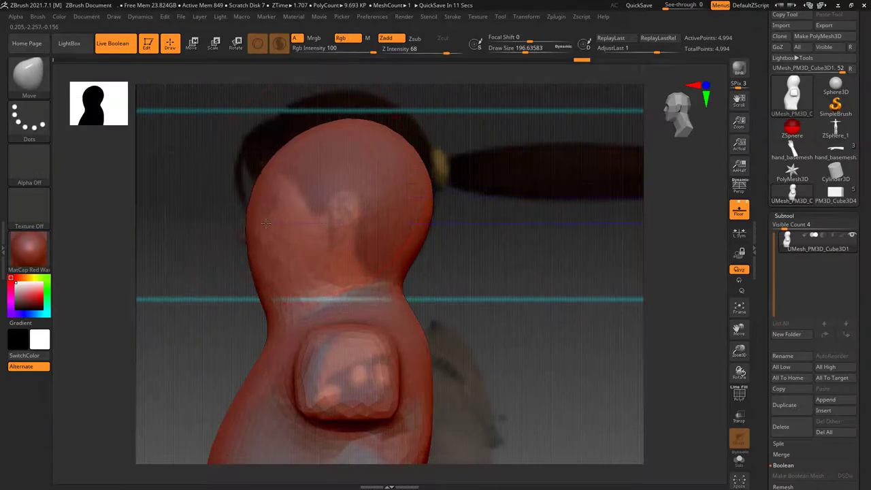